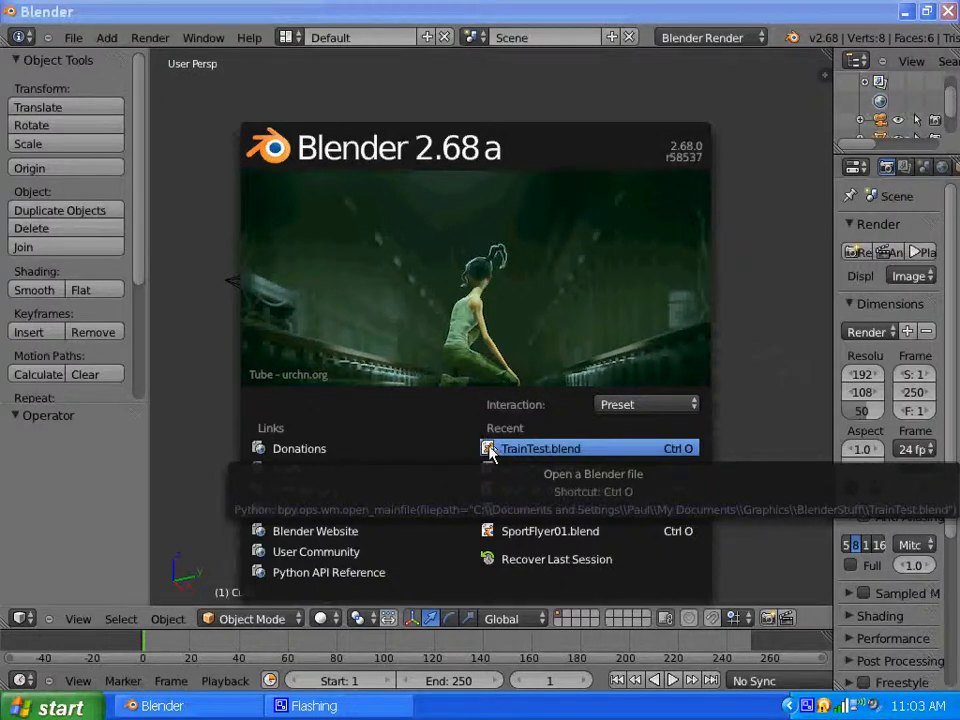
Open the recent file TrainTest.blend and select the train car body
{"action": "left_click", "coordinate": [492, 450]}
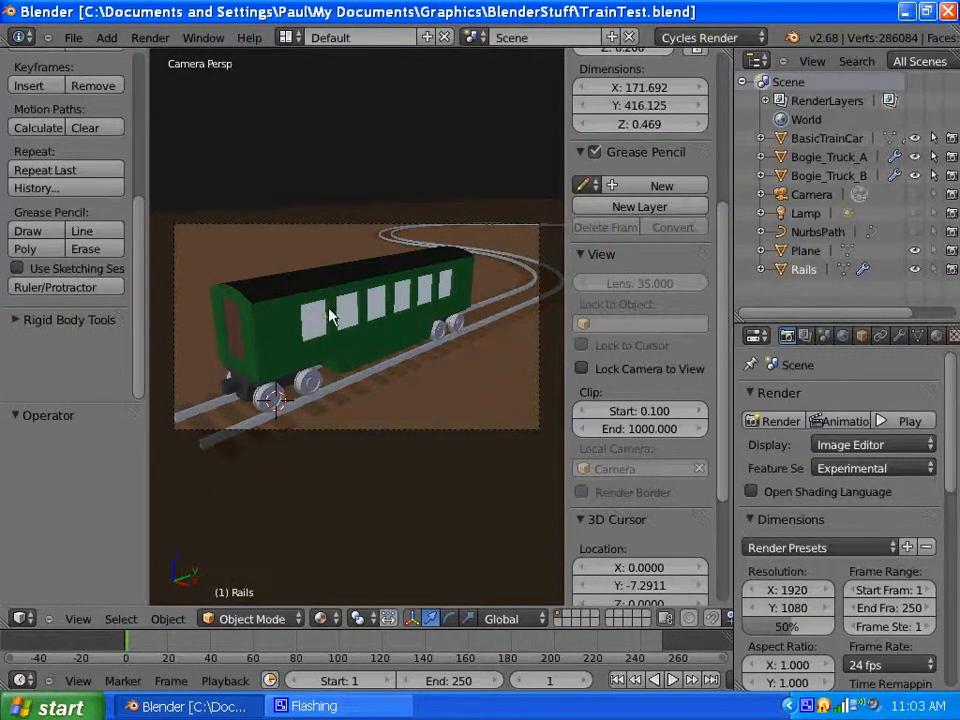
{"action": "middle_click_drag", "start_coordinate": [311, 311], "coordinate": [459, 304]}
{"action": "scroll", "coordinate": [458, 298], "scroll_direction": "down", "scroll_amount": 1}
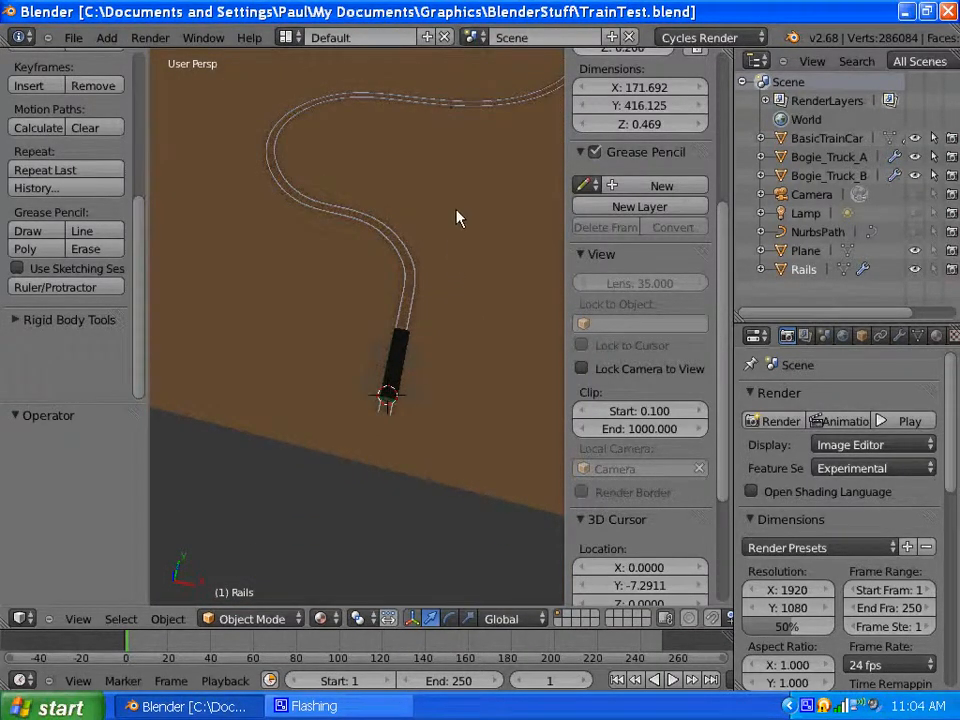
{"action": "middle_click_drag", "start_coordinate": [456, 217], "coordinate": [279, 461]}
{"action": "right_click", "coordinate": [226, 512]}
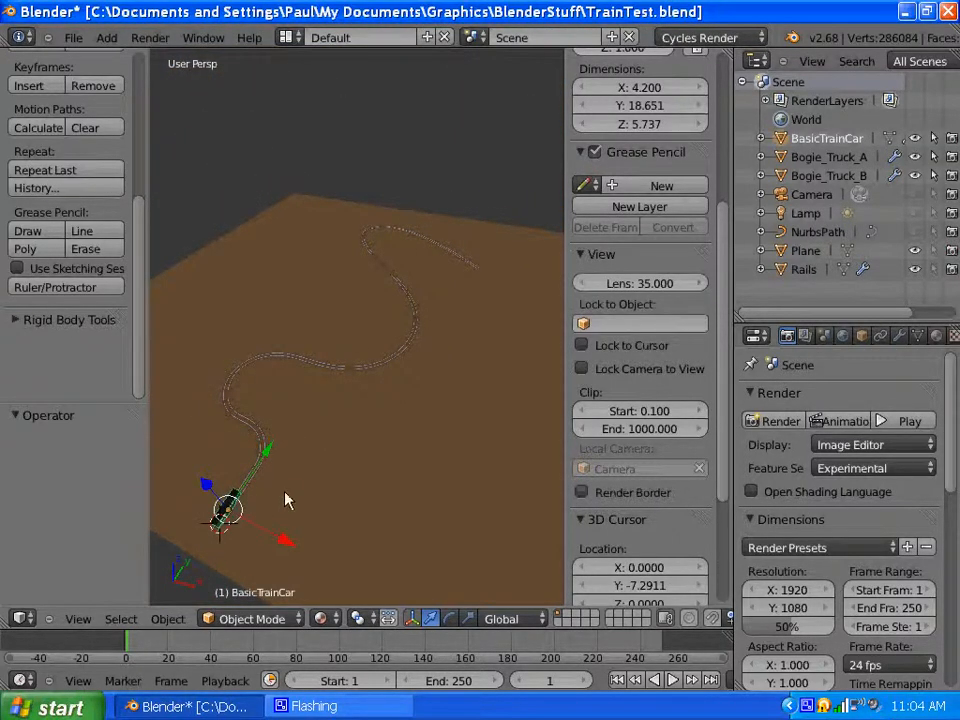
Examine the train car, its wheels and the curved track through the camera and from several angles
{"action": "key", "text": "KP_0"}
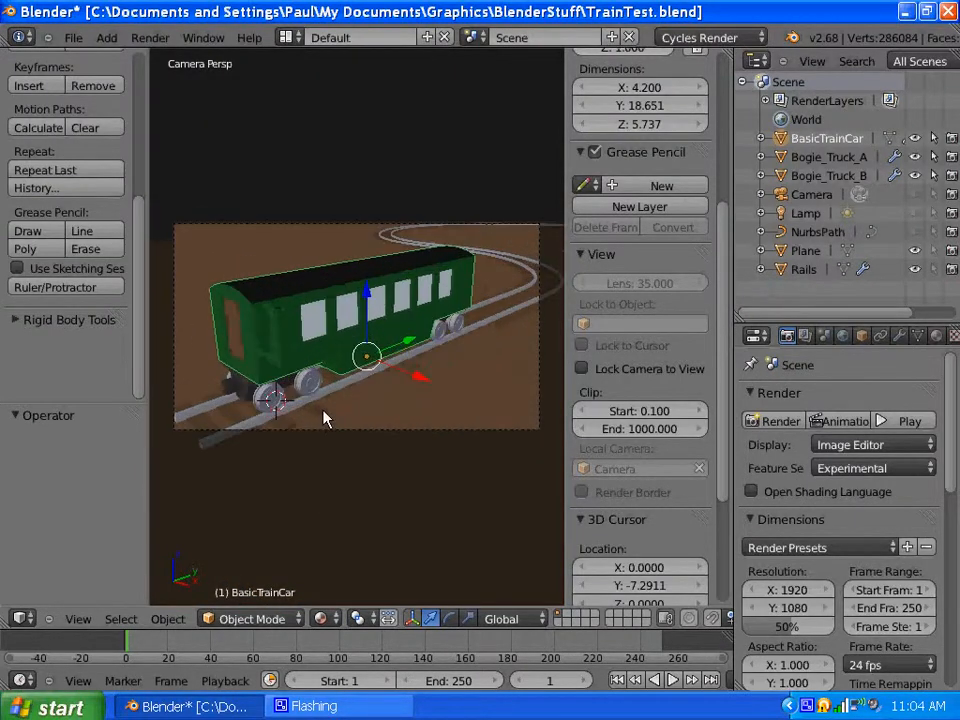
{"action": "middle_click_drag", "start_coordinate": [279, 426], "coordinate": [393, 384]}
{"action": "scroll", "coordinate": [393, 384], "scroll_direction": "up", "scroll_amount": 1}
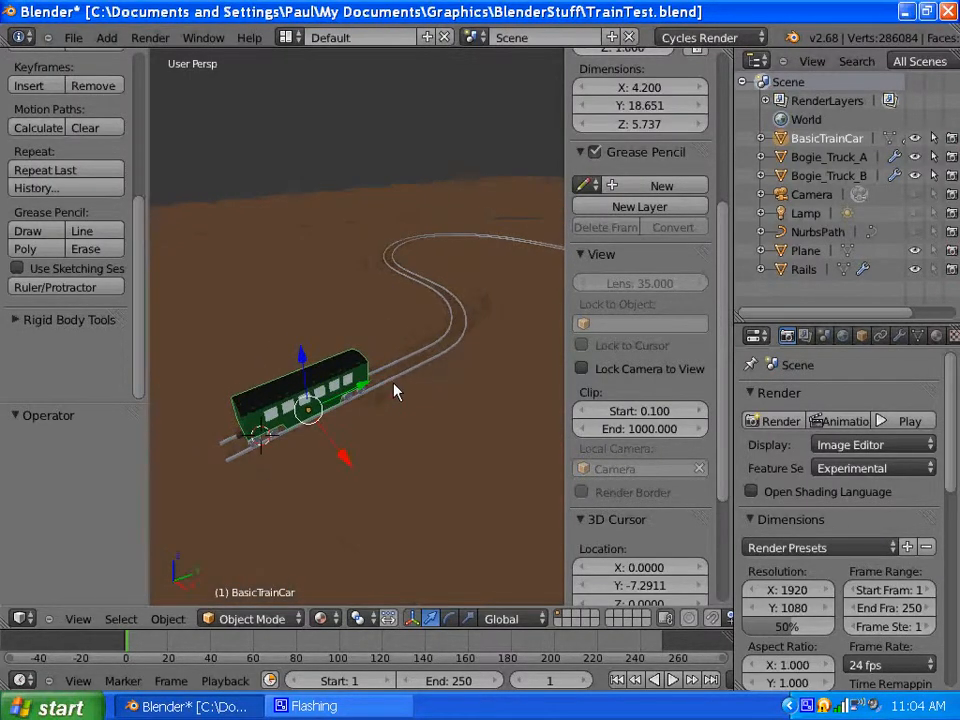
{"action": "scroll", "coordinate": [350, 405], "scroll_direction": "up", "scroll_amount": 2}
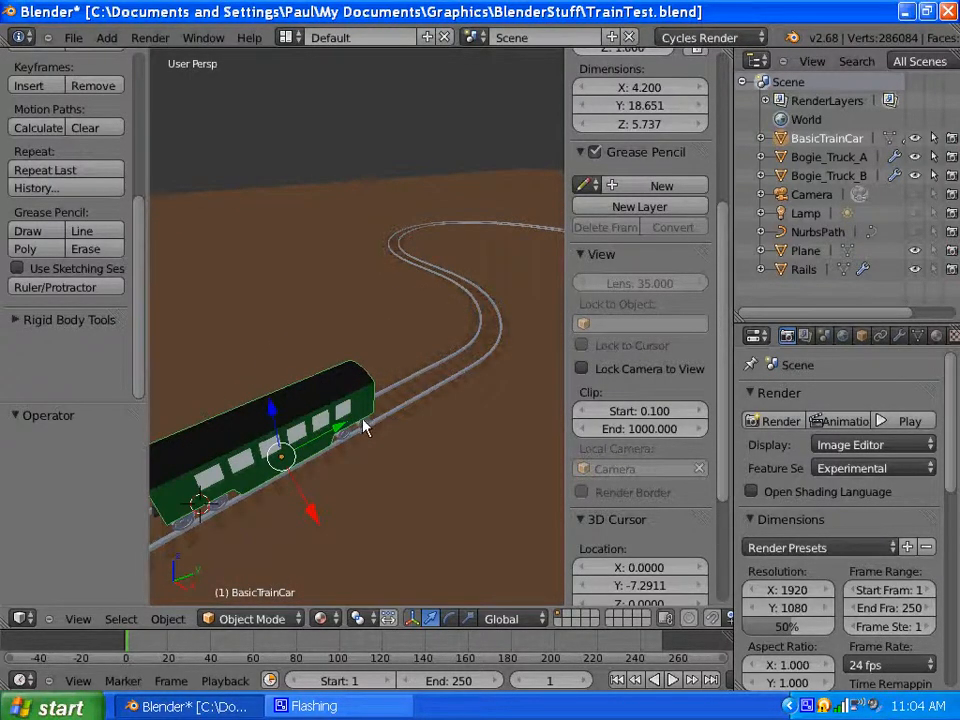
{"action": "middle_click_drag", "start_coordinate": [364, 424], "coordinate": [378, 425]}
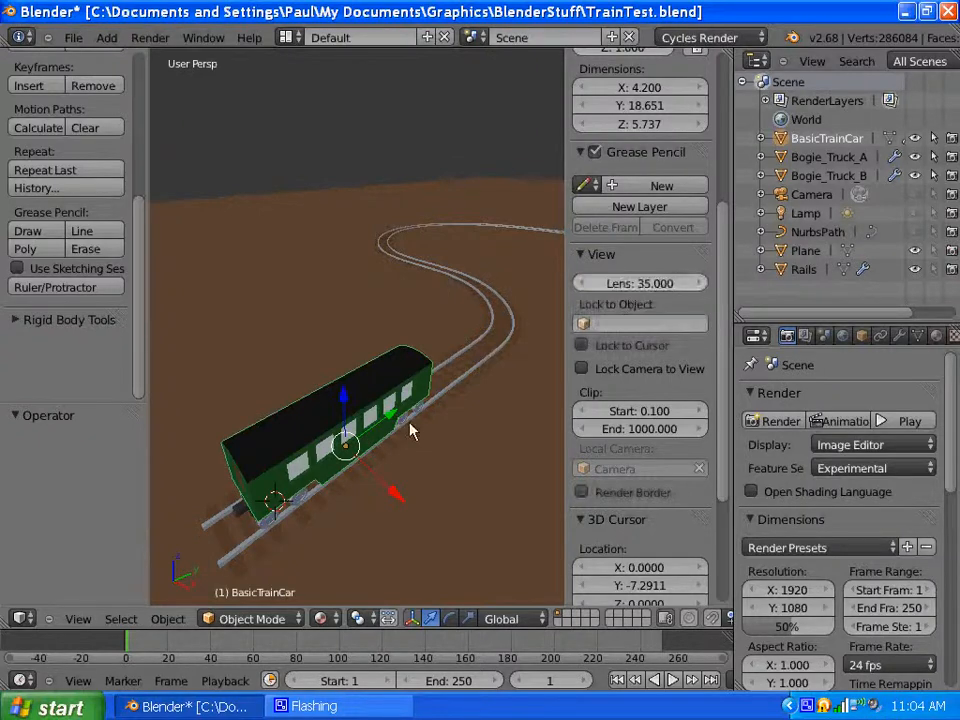
{"action": "scroll", "coordinate": [347, 435], "scroll_direction": "up", "scroll_amount": 3}
{"action": "scroll", "coordinate": [343, 437], "scroll_direction": "down", "scroll_amount": 3}
{"action": "scroll", "coordinate": [341, 407], "scroll_direction": "up", "scroll_amount": 2}
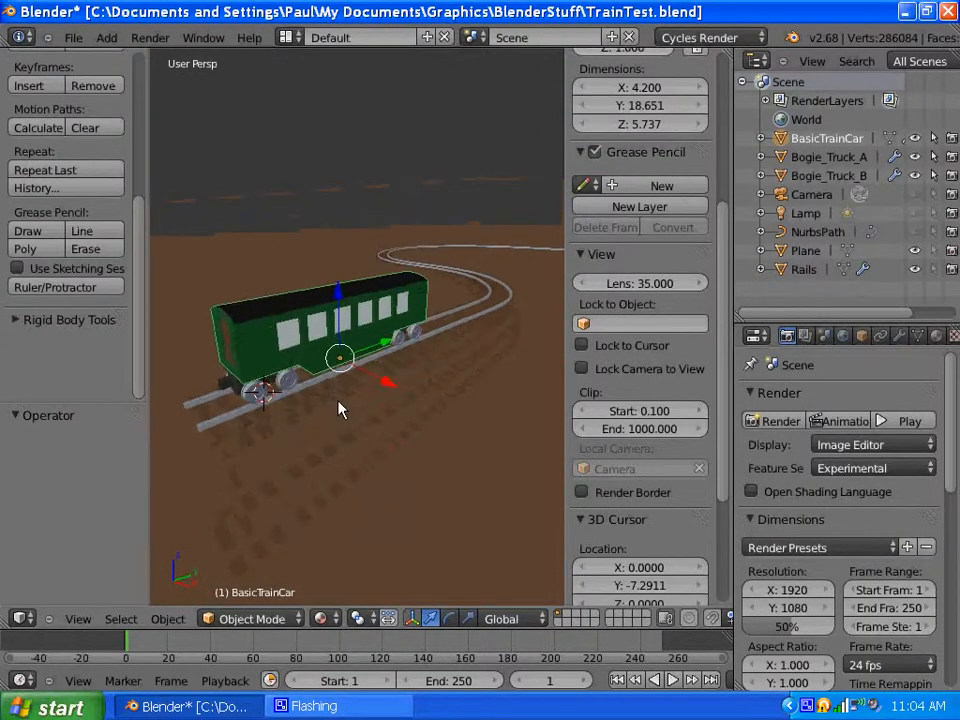
{"action": "scroll", "coordinate": [341, 407], "scroll_direction": "up", "scroll_amount": 3}
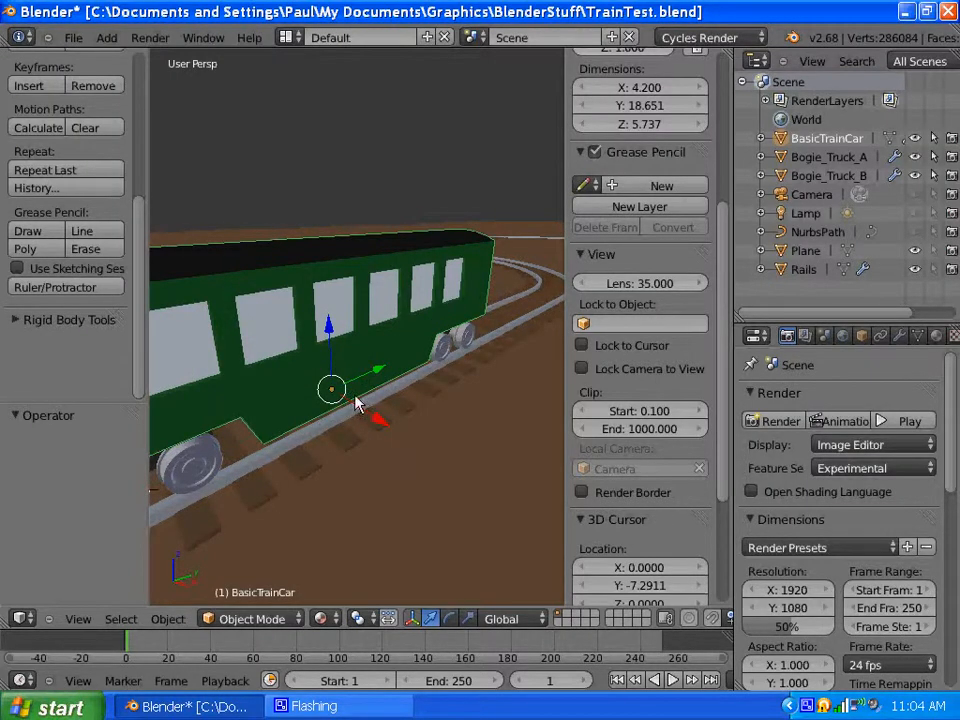
{"action": "middle_click_drag", "start_coordinate": [356, 397], "coordinate": [342, 474]}
{"action": "key", "text": "KP_0"}
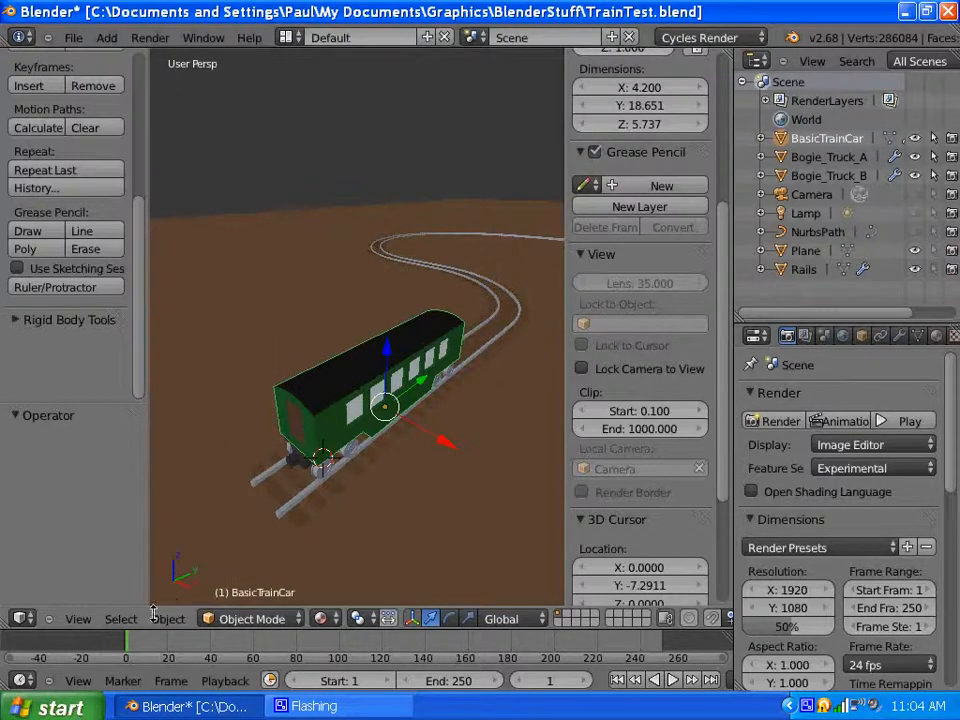
Center the view on the selected train car
{"action": "left_click", "coordinate": [78, 618]}
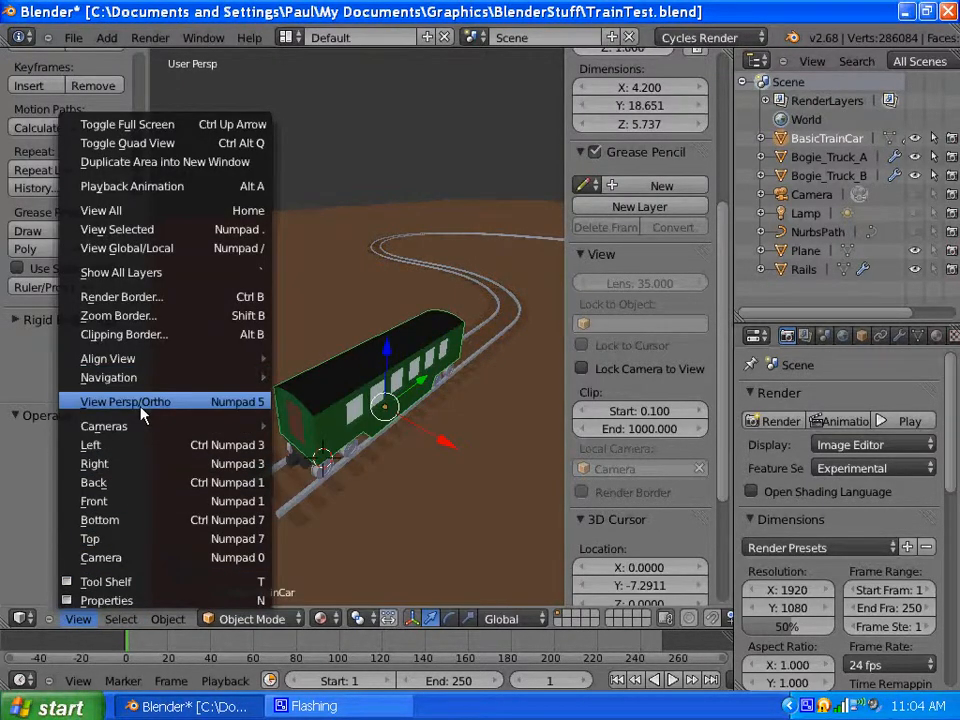
{"action": "mouse_move", "coordinate": [190, 359]}
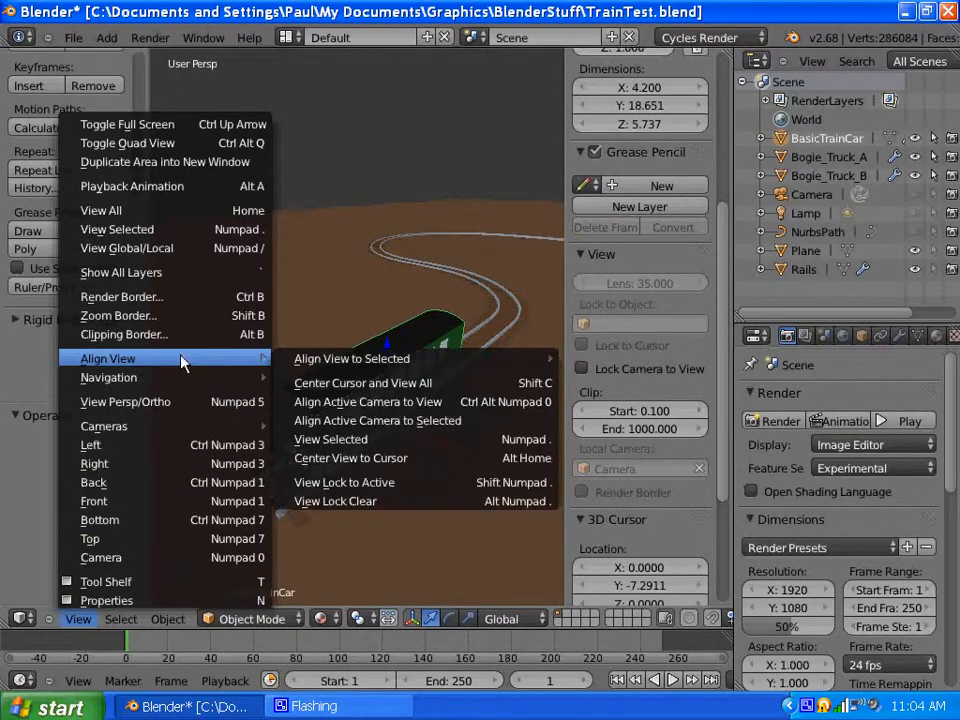
{"action": "left_click", "coordinate": [363, 440]}
{"action": "middle_click_drag", "start_coordinate": [363, 444], "coordinate": [302, 402]}
{"action": "scroll", "coordinate": [400, 378], "scroll_direction": "up", "scroll_amount": 2}
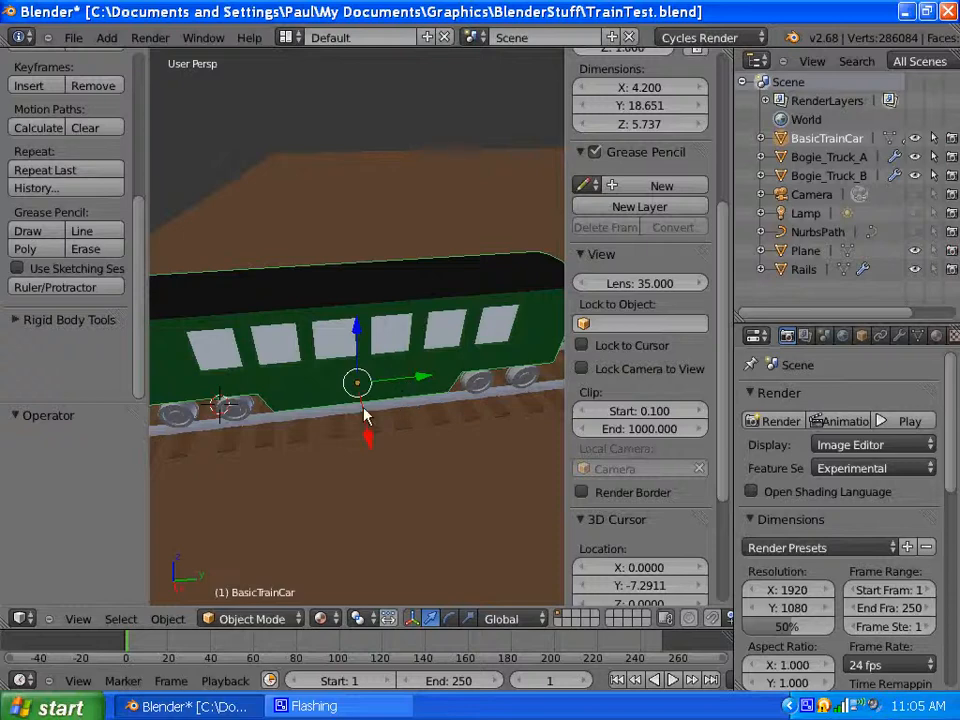
Inspect the train car's sides, ends, underside and wheel trucks from all around
{"action": "middle_click_drag", "start_coordinate": [364, 414], "coordinate": [230, 376]}
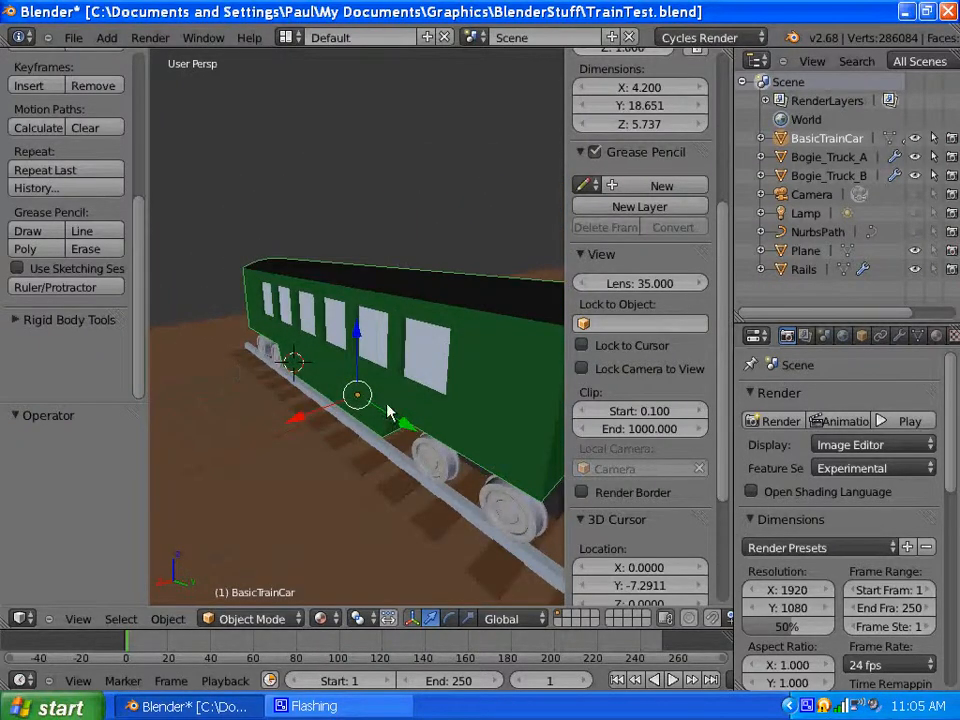
{"action": "middle_click_drag", "start_coordinate": [388, 411], "coordinate": [403, 429]}
{"action": "middle_click_drag", "start_coordinate": [251, 429], "coordinate": [347, 443]}
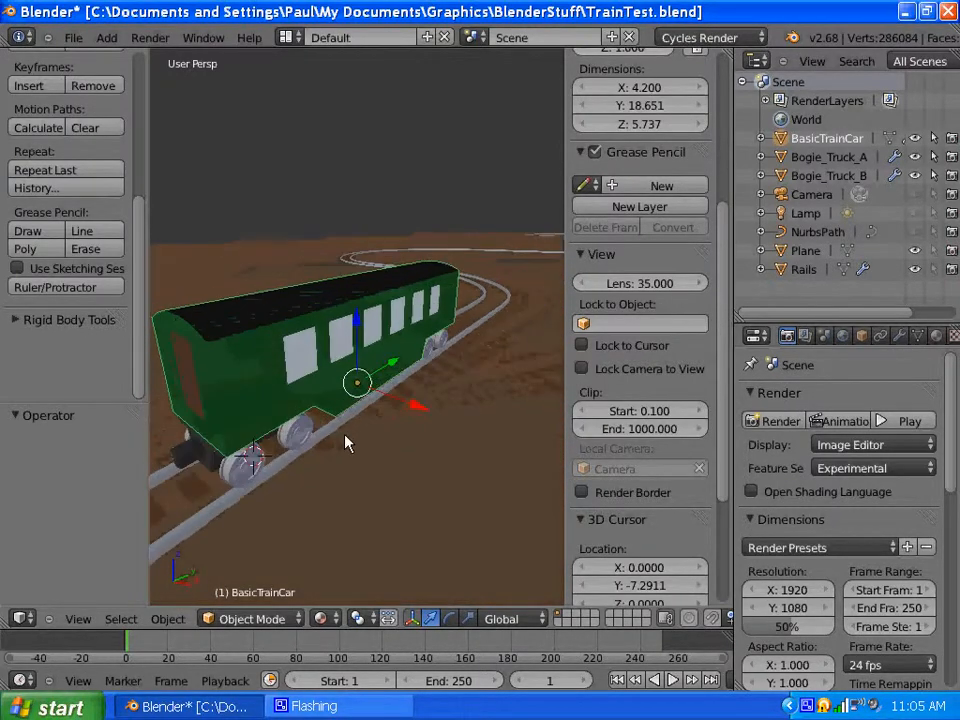
{"action": "scroll", "coordinate": [345, 435], "scroll_direction": "up", "scroll_amount": 1}
{"action": "middle_click_drag", "start_coordinate": [418, 422], "coordinate": [249, 446]}
{"action": "scroll", "coordinate": [379, 443], "scroll_direction": "up", "scroll_amount": 2}
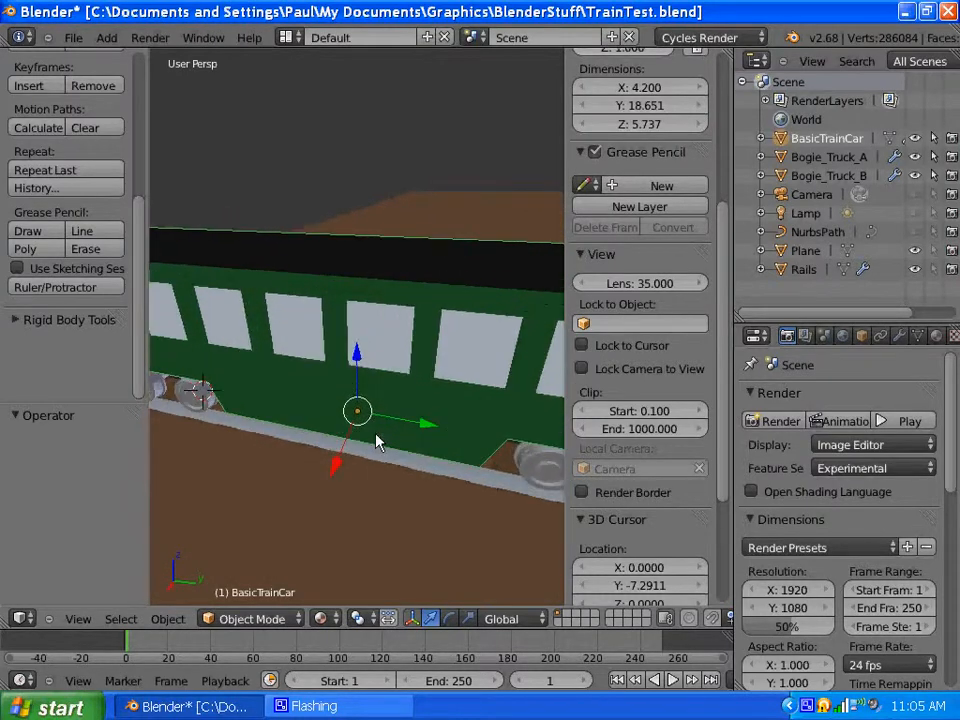
{"action": "middle_click_drag", "start_coordinate": [343, 452], "coordinate": [336, 380]}
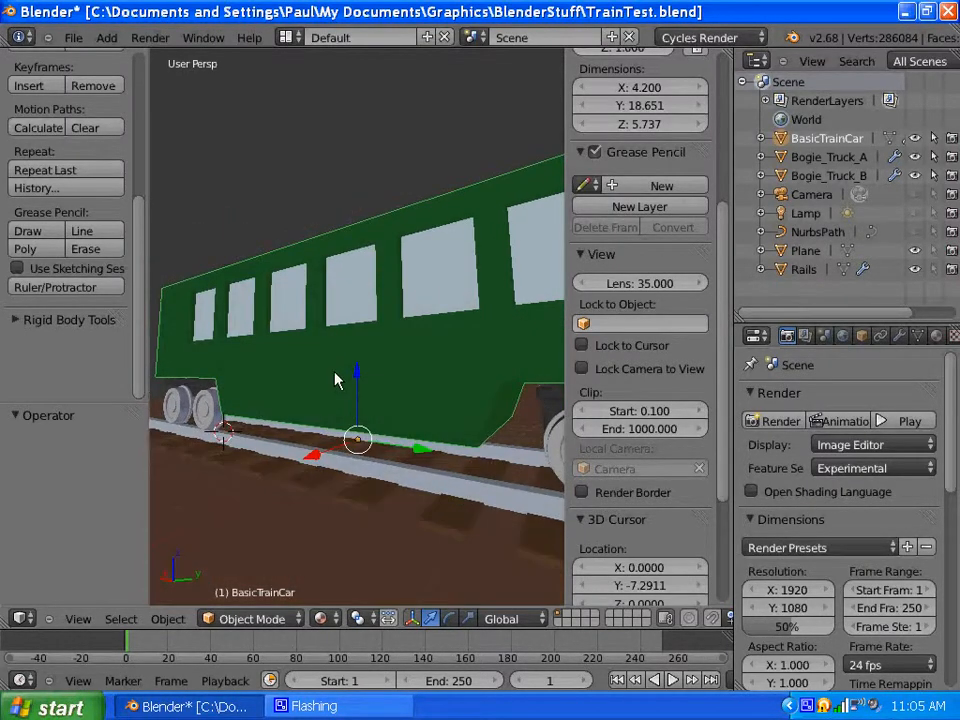
{"action": "scroll", "coordinate": [345, 375], "scroll_direction": "down", "scroll_amount": 3}
{"action": "middle_click_drag", "start_coordinate": [449, 402], "coordinate": [361, 451]}
{"action": "scroll", "coordinate": [333, 430], "scroll_direction": "up", "scroll_amount": 2}
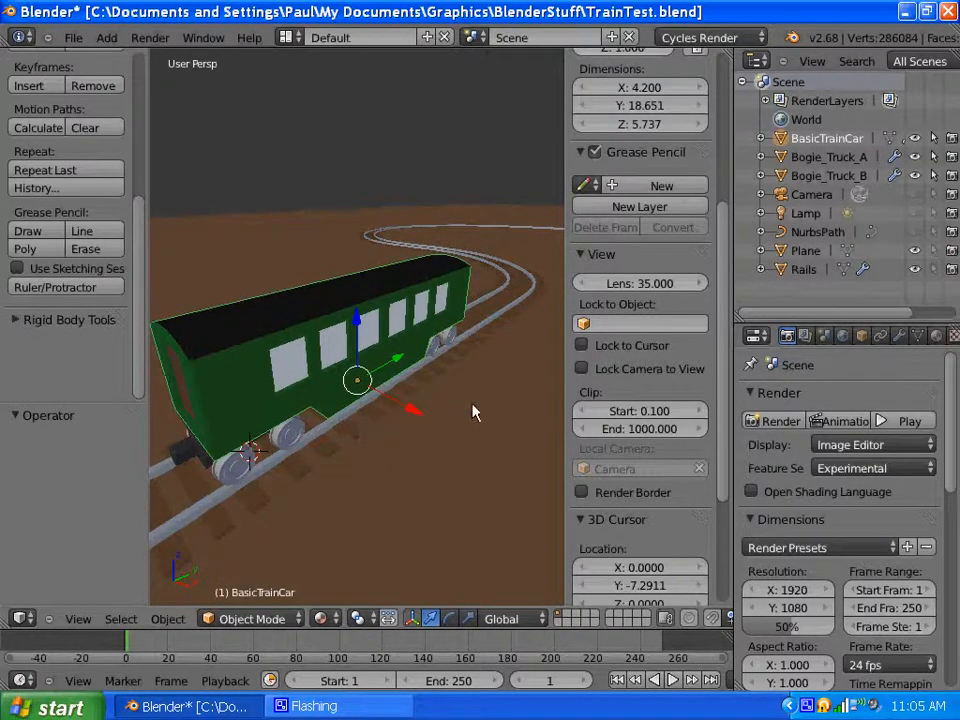
{"action": "middle_click_drag", "start_coordinate": [476, 411], "coordinate": [302, 424]}
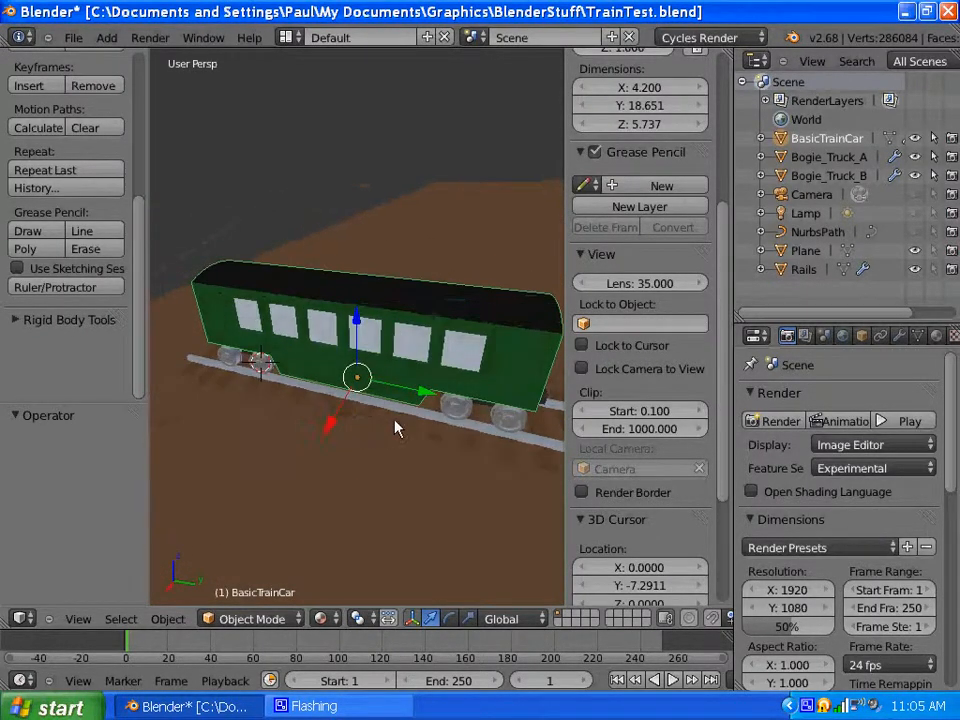
{"action": "scroll", "coordinate": [396, 424], "scroll_direction": "up", "scroll_amount": 5}
{"action": "mouse_move", "coordinate": [420, 435]}
{"action": "middle_mouse_down"}
{"action": "mouse_move", "coordinate": [298, 431]}
{"action": "mouse_move", "coordinate": [266, 377]}
{"action": "mouse_move", "coordinate": [456, 392]}
{"action": "mouse_move", "coordinate": [377, 407]}
{"action": "mouse_move", "coordinate": [400, 443]}
{"action": "mouse_move", "coordinate": [435, 444]}
{"action": "middle_mouse_up"}
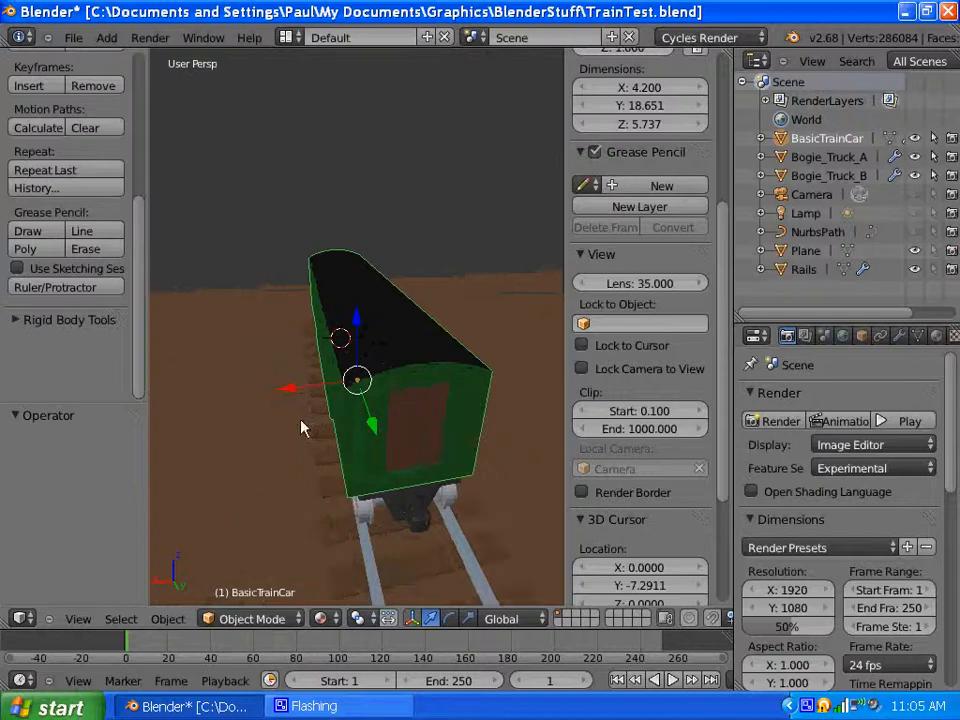
{"action": "middle_click_drag", "start_coordinate": [302, 426], "coordinate": [410, 443]}
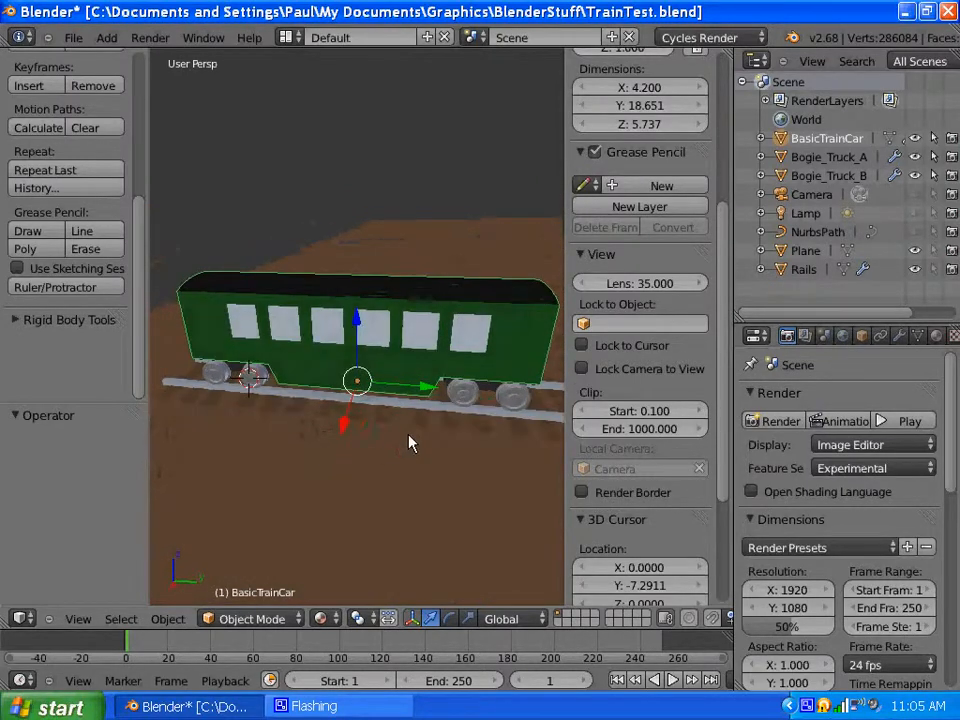
Try moving Bogie_Truck_A about 3.18 units along the Y axis, and undo the move and the selection
{"action": "right_click", "coordinate": [490, 392]}
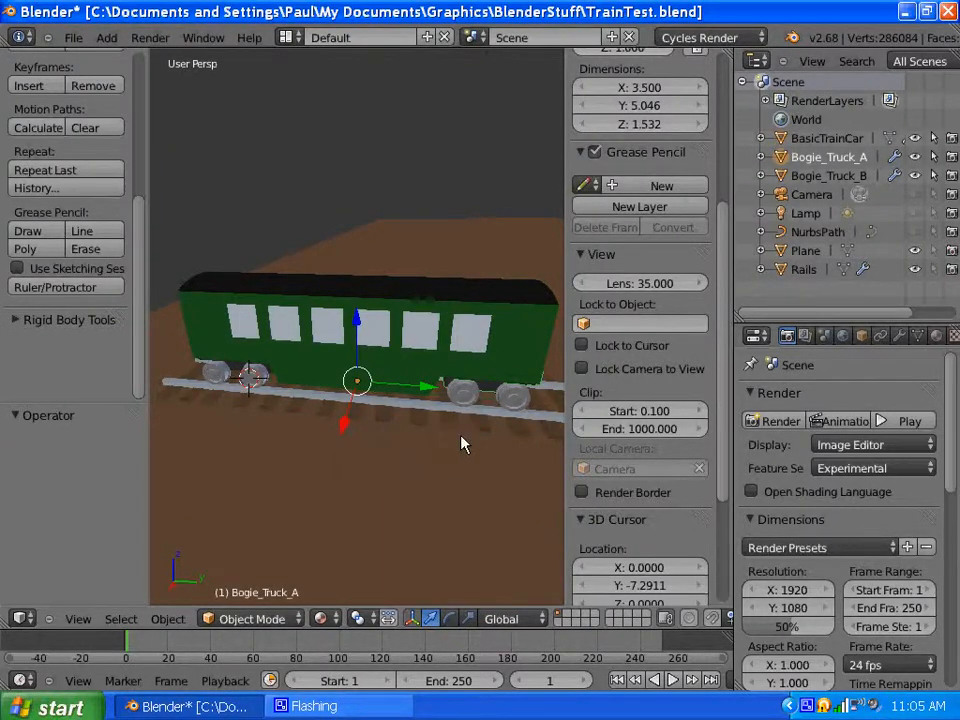
{"action": "scroll", "coordinate": [461, 443], "scroll_direction": "down", "scroll_amount": 2}
{"action": "middle_click_drag", "start_coordinate": [467, 439], "coordinate": [403, 424]}
{"action": "left_click_drag", "start_coordinate": [405, 410], "coordinate": [430, 438]}
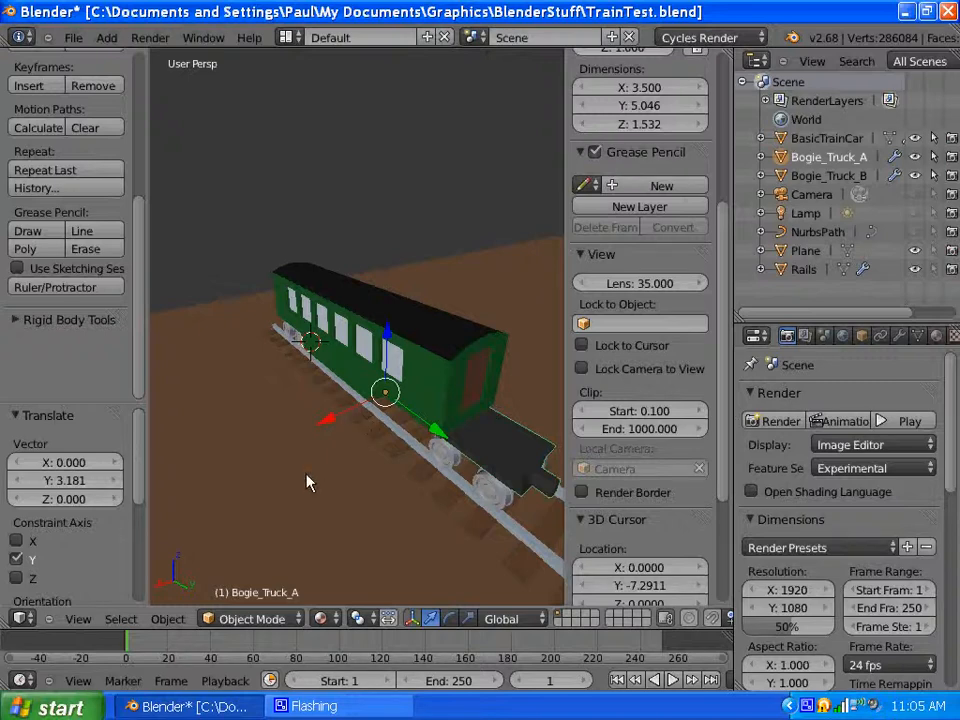
{"action": "key", "text": "ctrl+z"}
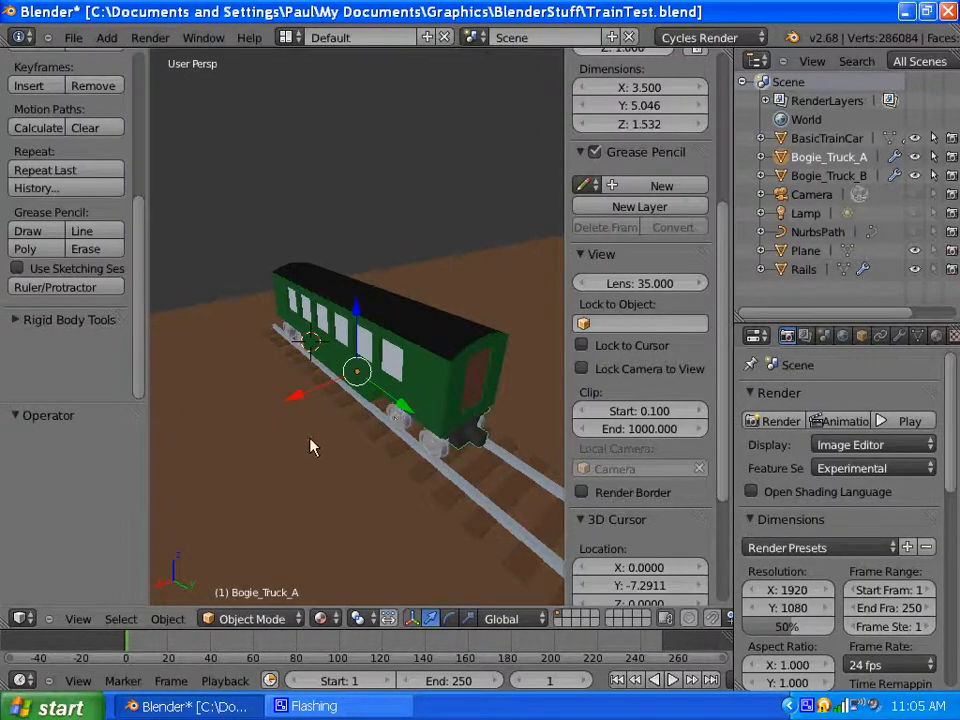
{"action": "key", "text": "ctrl+z"}
Hide the BasicTrainCar body in the viewport to expose the two bogie trucks
{"action": "scroll", "coordinate": [267, 435], "scroll_direction": "down", "scroll_amount": 3}
{"action": "scroll", "coordinate": [267, 435], "scroll_direction": "up", "scroll_amount": 3}
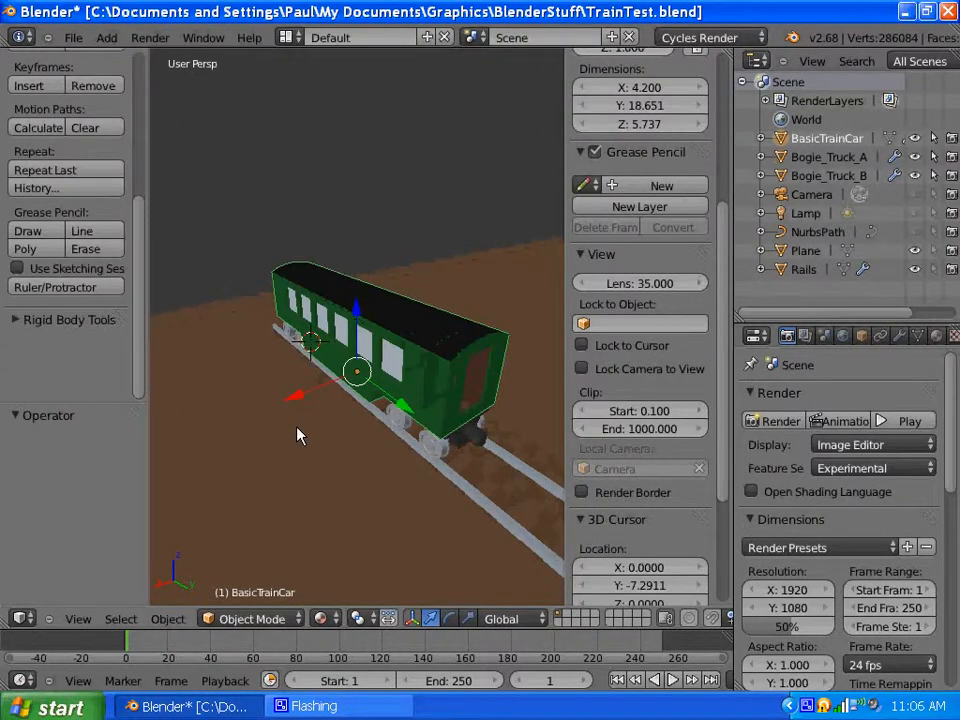
{"action": "middle_click_drag", "start_coordinate": [297, 427], "coordinate": [389, 434]}
{"action": "scroll", "coordinate": [389, 441], "scroll_direction": "up", "scroll_amount": 5}
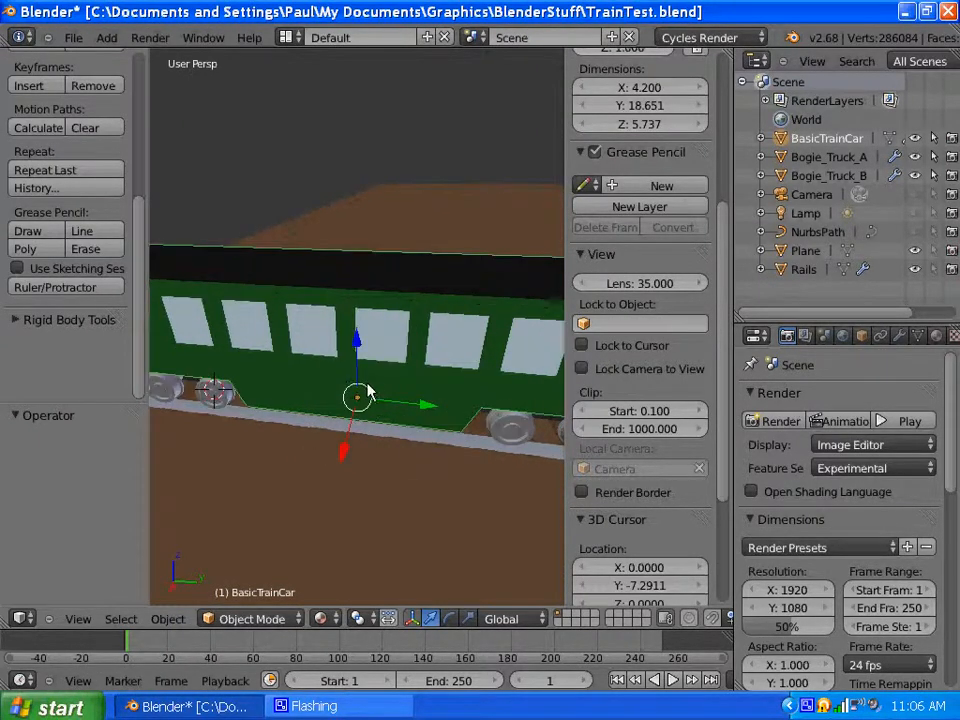
{"action": "scroll", "coordinate": [396, 467], "scroll_direction": "down", "scroll_amount": 4}
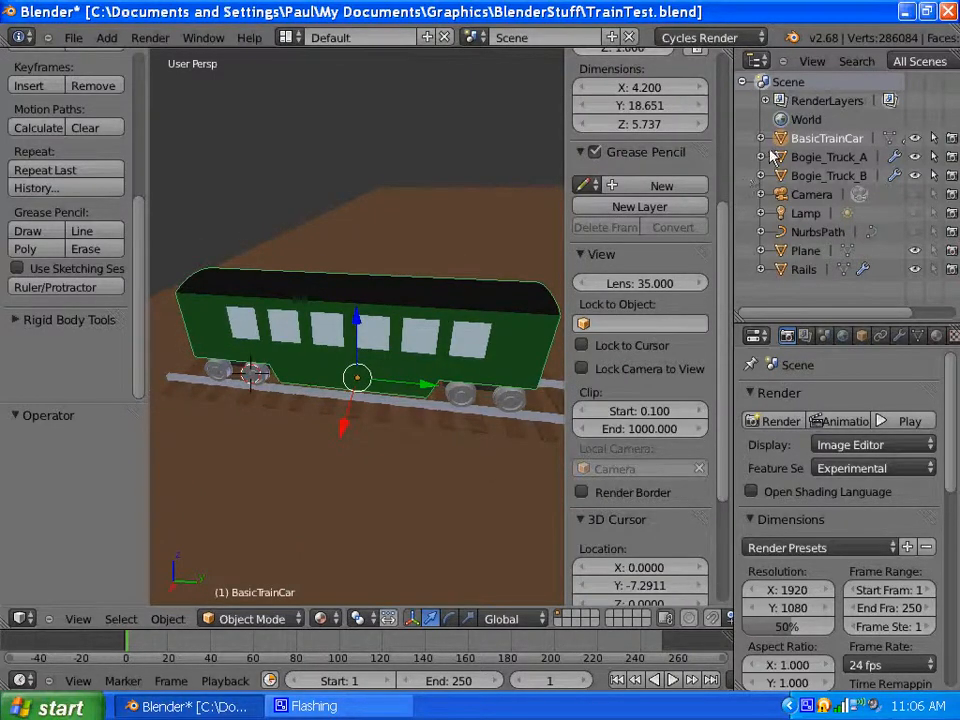
{"action": "left_click", "coordinate": [914, 138]}
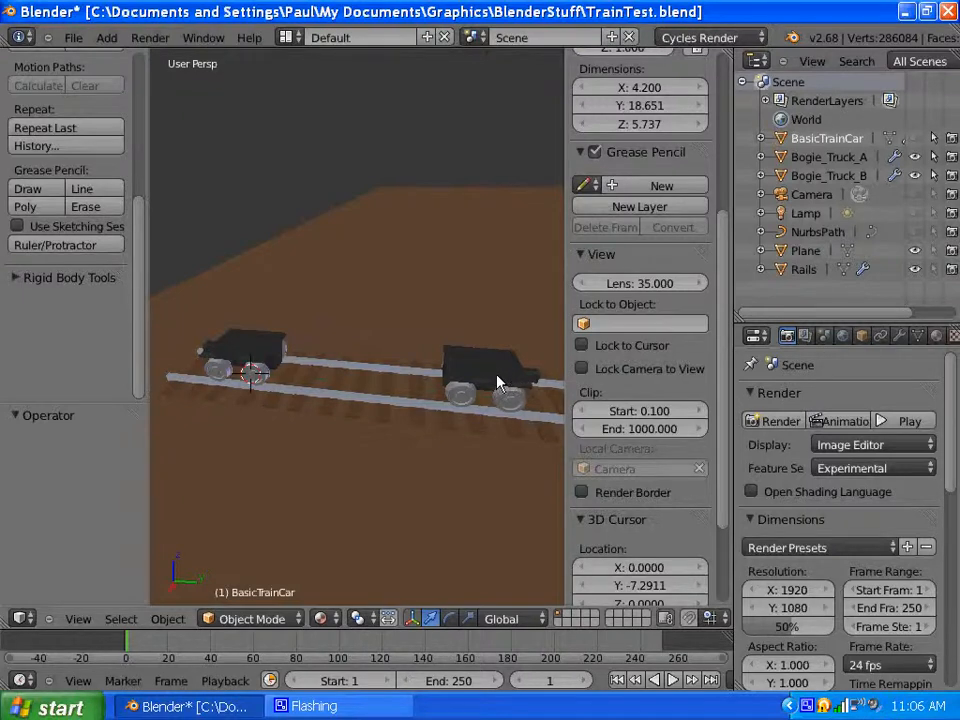
Show the two bogie trucks in the top orthographic view
{"action": "scroll", "coordinate": [366, 367], "scroll_direction": "down", "scroll_amount": 1}
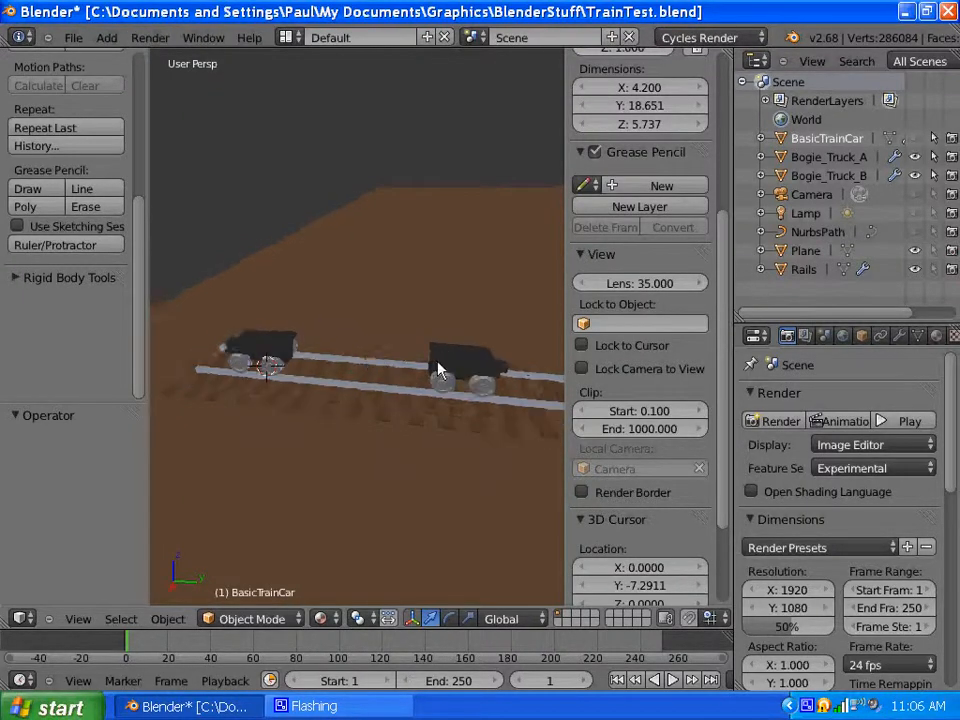
{"action": "scroll", "coordinate": [447, 369], "scroll_direction": "up", "scroll_amount": 3}
{"action": "scroll", "coordinate": [455, 370], "scroll_direction": "down", "scroll_amount": 3}
{"action": "middle_click_drag", "start_coordinate": [463, 370], "coordinate": [480, 399]}
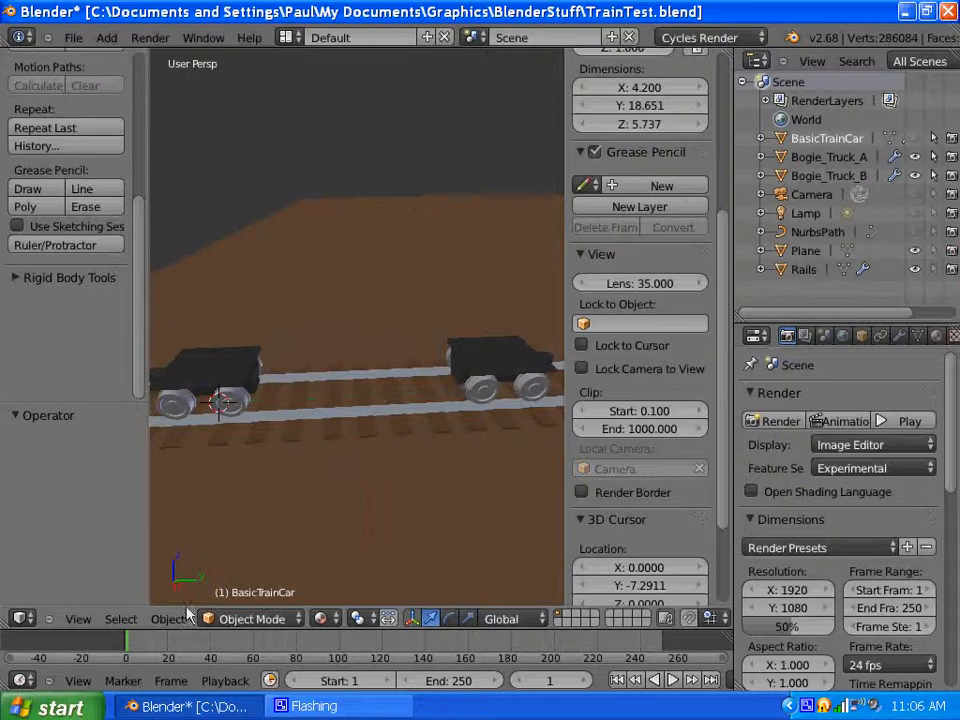
{"action": "left_click", "coordinate": [78, 619]}
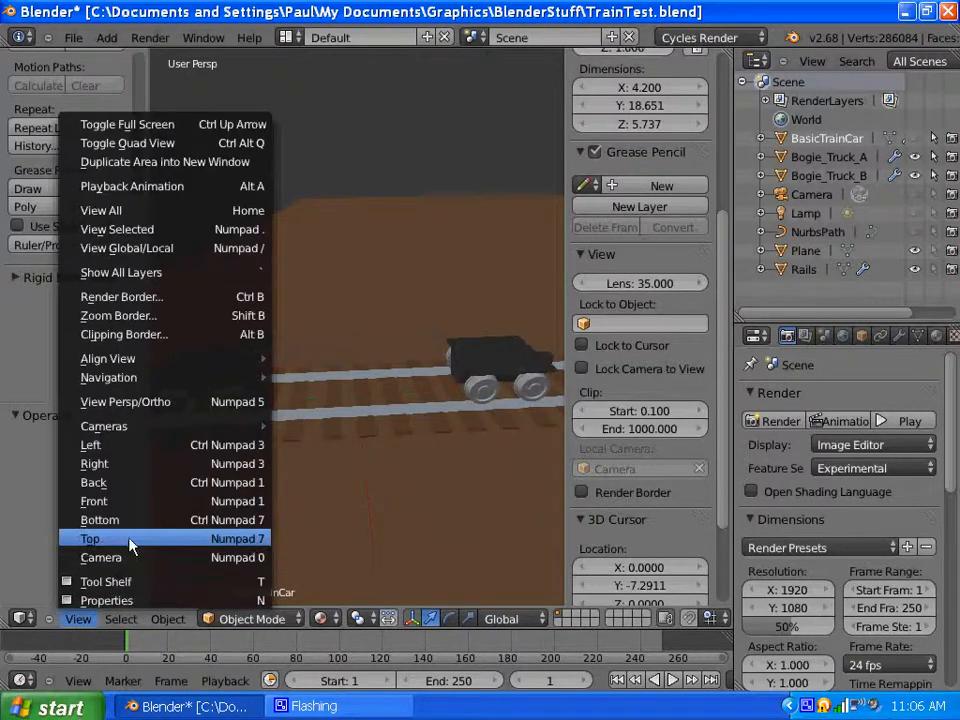
{"action": "left_click", "coordinate": [131, 540]}
{"action": "key", "text": "KP_5"}
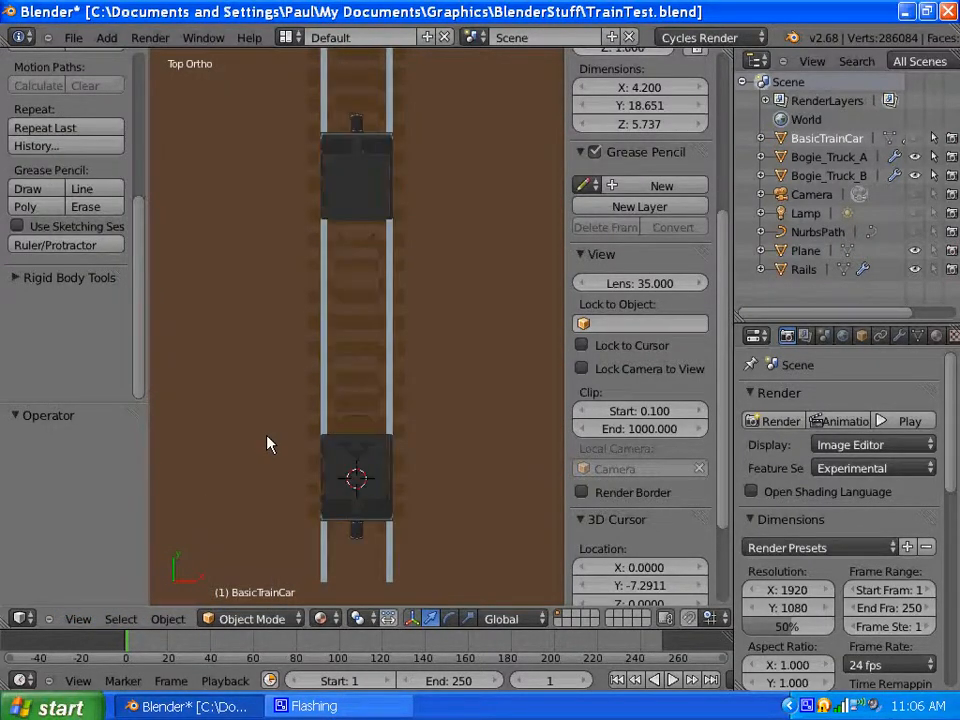
Place the 3D cursor near the center of Bogie_Truck_A, at about X 0.056, Y 7.144
{"action": "scroll", "coordinate": [333, 250], "scroll_direction": "up", "scroll_amount": 2}
{"action": "scroll", "coordinate": [340, 187], "scroll_direction": "up", "scroll_amount": 1}
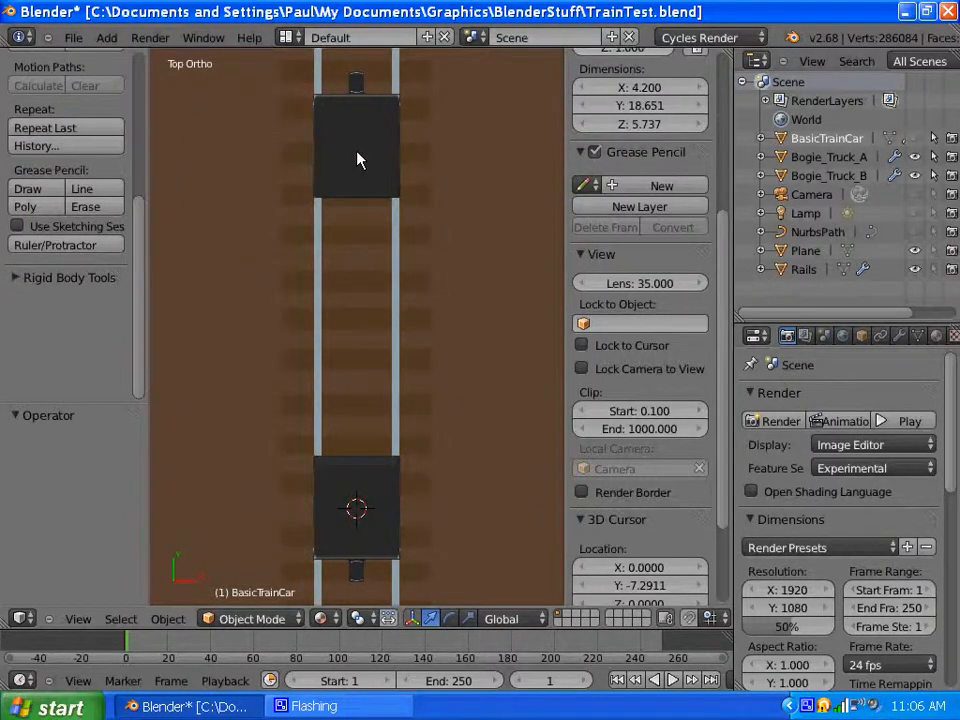
{"action": "left_click", "coordinate": [356, 145]}
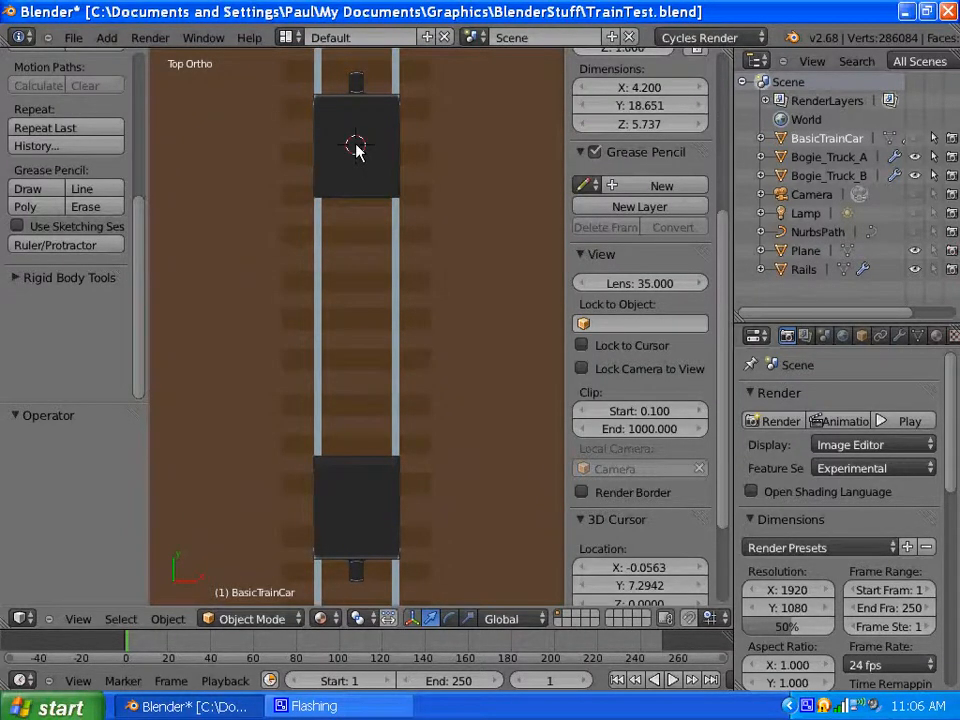
{"action": "left_click", "coordinate": [358, 147]}
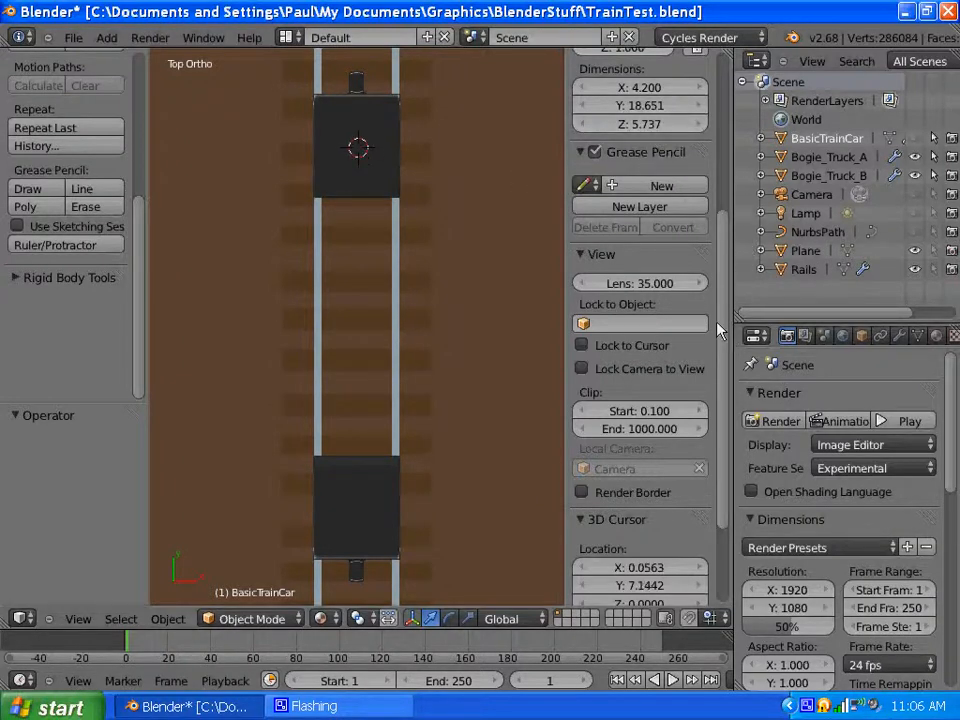
Set the 3D cursor's X location to 0 so it sits on the centerline of the track
{"action": "scroll", "coordinate": [724, 343], "scroll_direction": "down", "scroll_amount": 4}
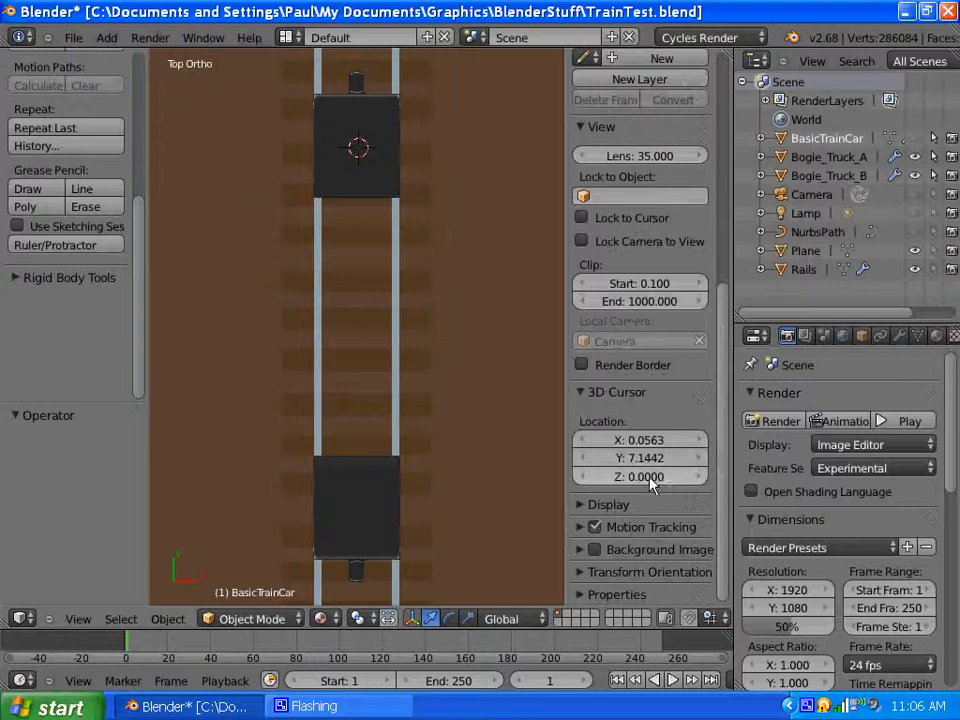
{"action": "left_click", "coordinate": [645, 441]}
{"action": "type", "text": "0"}
{"action": "key", "text": "Return"}
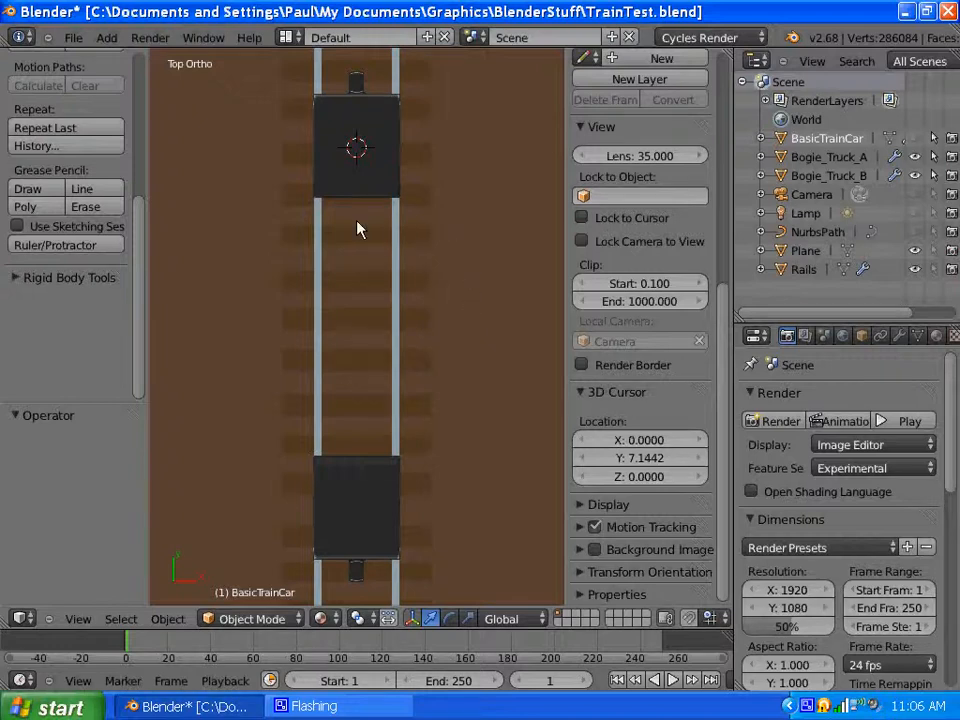
In the right orthographic view, raise the 3D cursor to Z 1.7 within the body of Bogie_Truck_A
{"action": "left_click", "coordinate": [84, 622]}
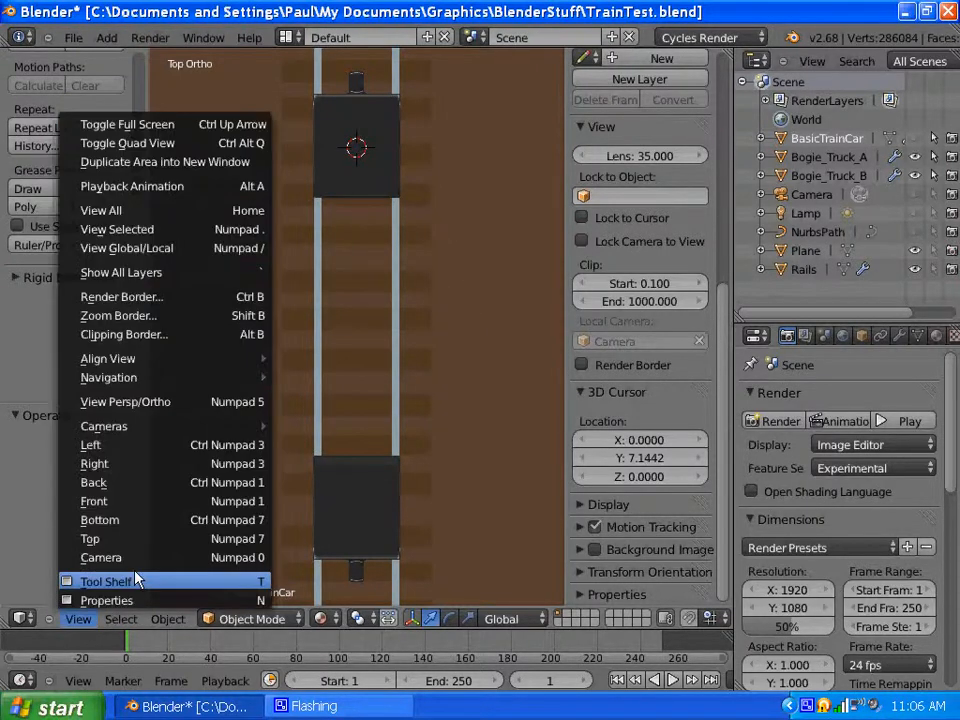
{"action": "left_click", "coordinate": [140, 465]}
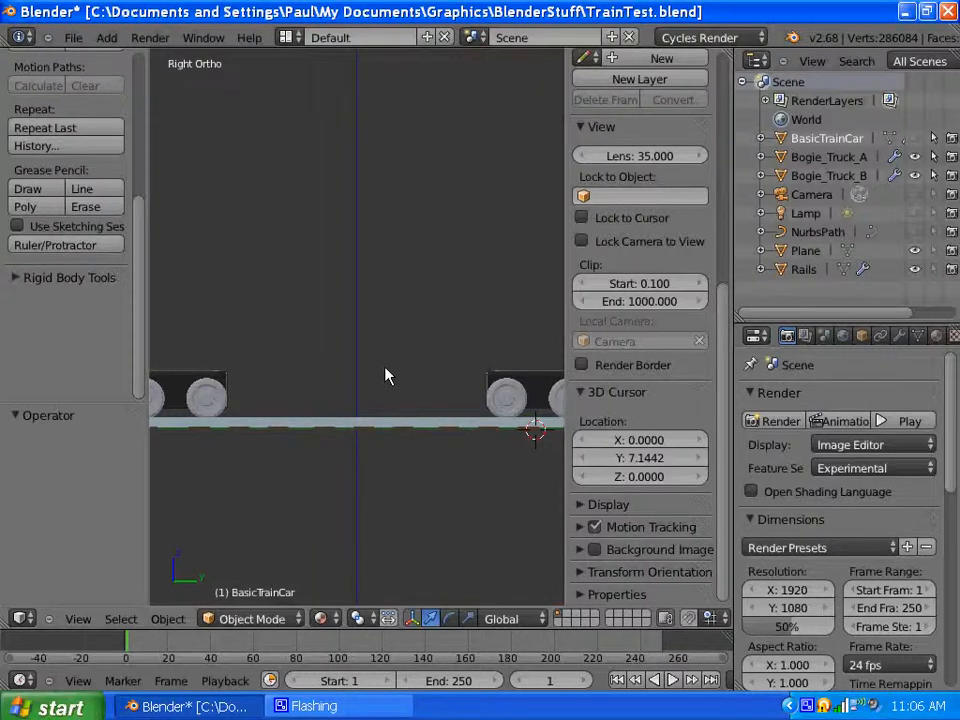
{"action": "scroll", "coordinate": [390, 375], "scroll_direction": "down", "scroll_amount": 1}
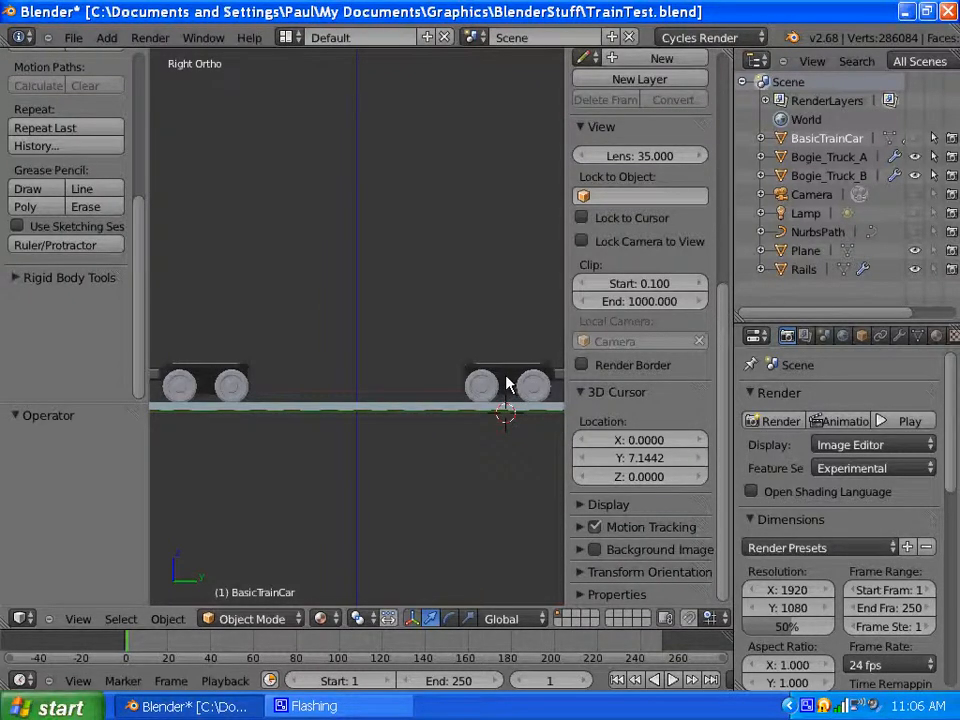
{"action": "left_click_drag", "start_coordinate": [699, 484], "coordinate": [705, 484]}
{"action": "left_click", "coordinate": [703, 476]}
{"action": "left_click", "coordinate": [703, 476]}
{"action": "left_click", "coordinate": [703, 476]}
{"action": "left_click", "coordinate": [703, 476]}
{"action": "left_click", "coordinate": [703, 476]}
{"action": "left_click", "coordinate": [703, 476]}
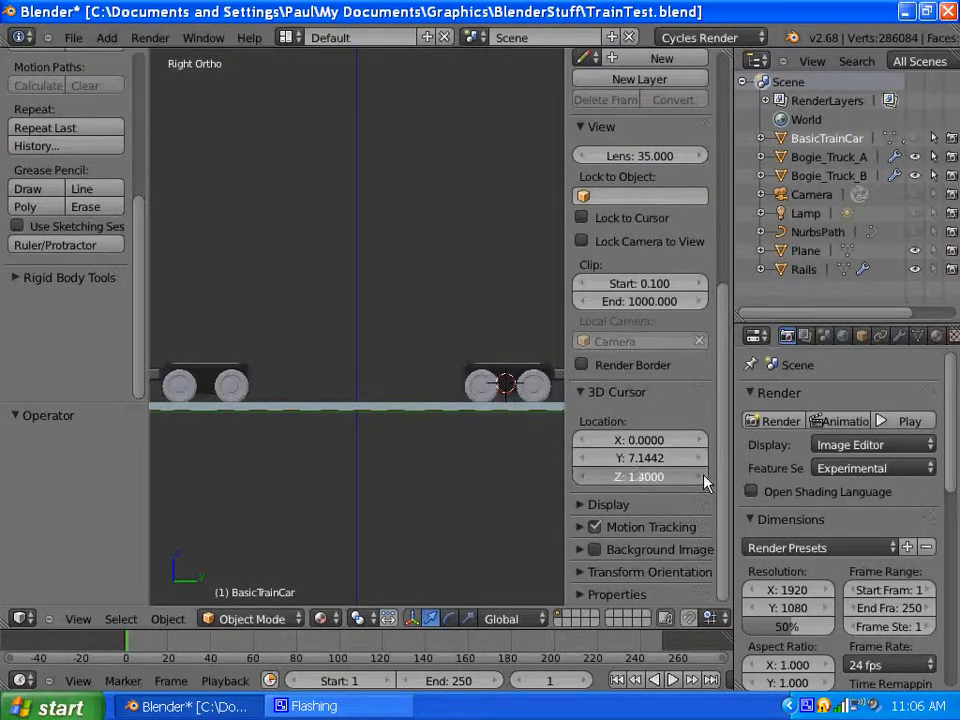
{"action": "left_click", "coordinate": [703, 476]}
{"action": "left_click", "coordinate": [703, 476]}
{"action": "left_click", "coordinate": [703, 477]}
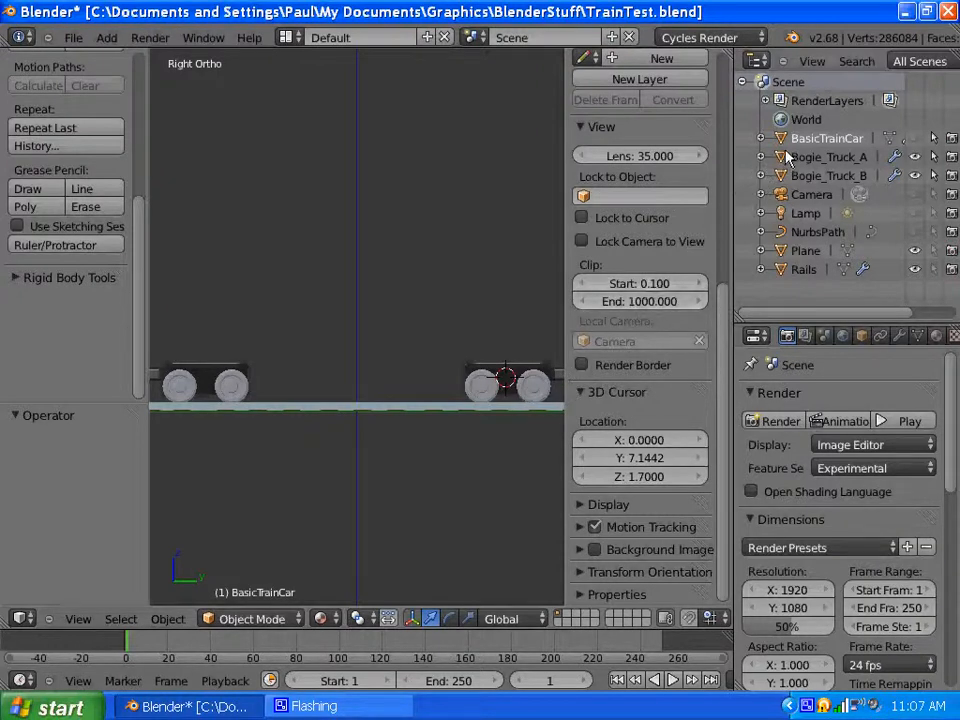
Select Bogie_Truck_A and set its origin to the 3D cursor
{"action": "right_click", "coordinate": [514, 377]}
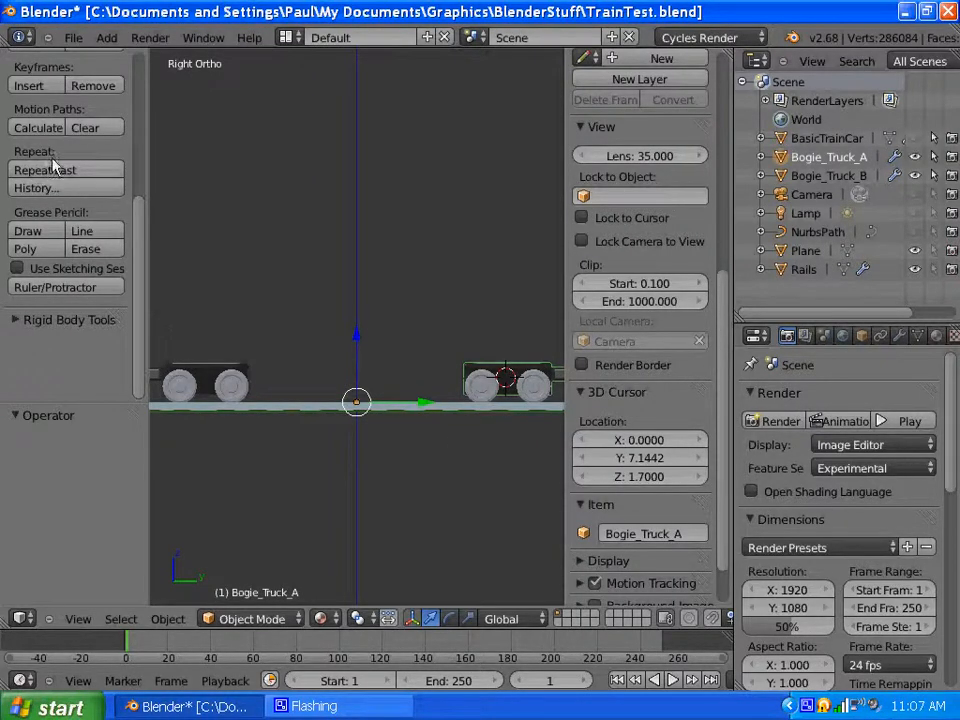
{"action": "scroll", "coordinate": [137, 230], "scroll_direction": "up", "scroll_amount": 1}
{"action": "scroll", "coordinate": [137, 230], "scroll_direction": "up", "scroll_amount": 5}
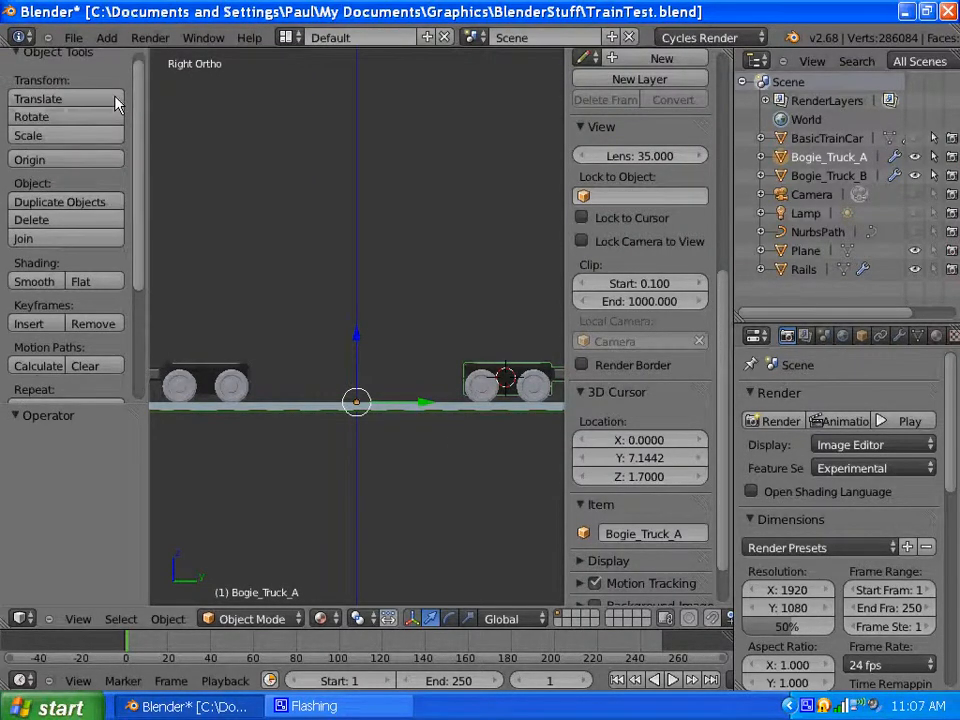
{"action": "left_click", "coordinate": [58, 160]}
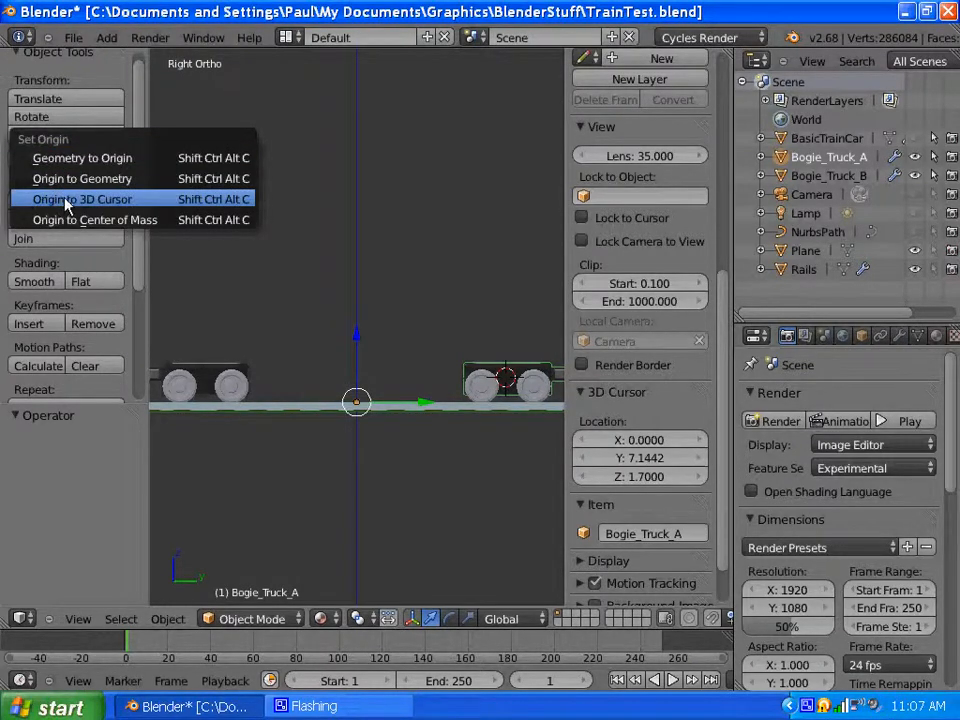
{"action": "left_click", "coordinate": [68, 204]}
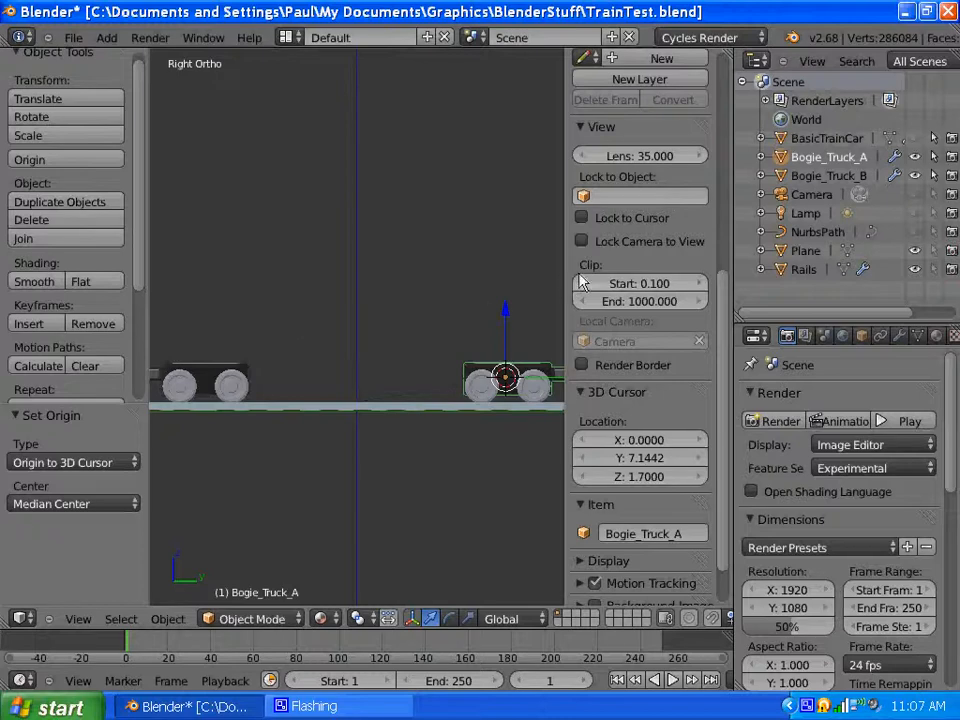
Set the 3D cursor's Y location to -7.1442, placing it on Bogie_Truck_B
{"action": "left_click", "coordinate": [630, 460]}
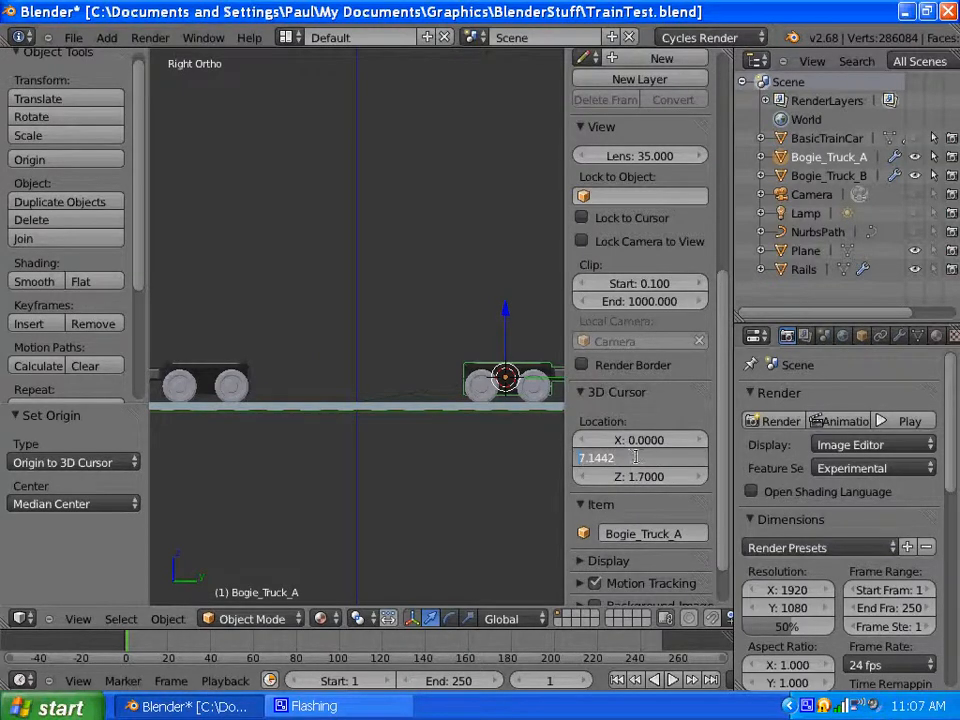
{"action": "type", "text": "-"}
{"action": "key", "text": "Return"}
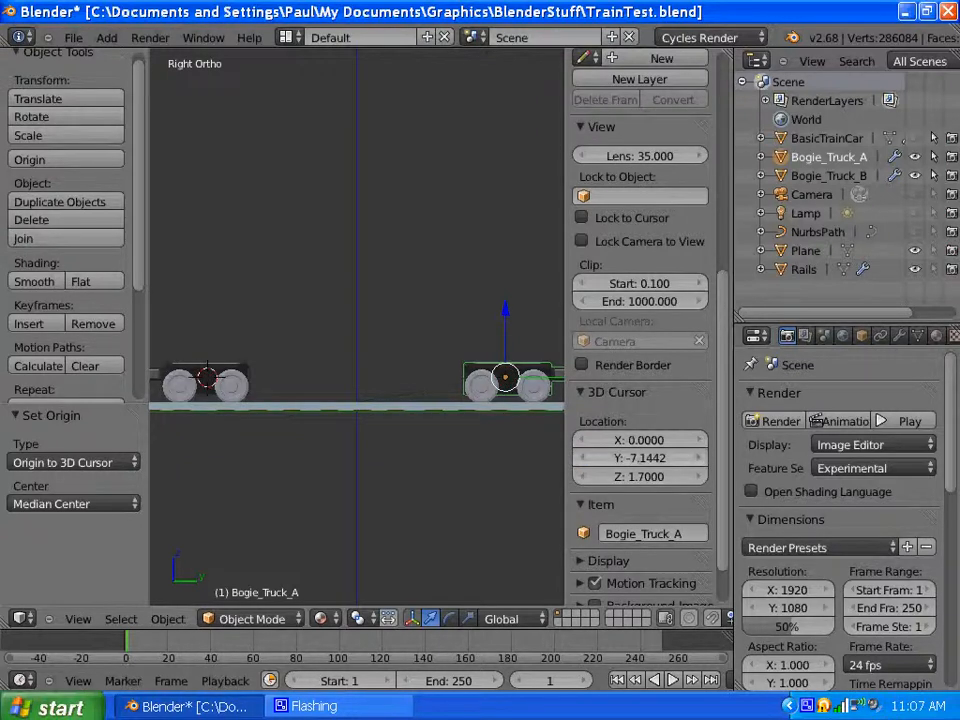
Select Bogie_Truck_B and set its origin to the 3D cursor
{"action": "right_click", "coordinate": [199, 378]}
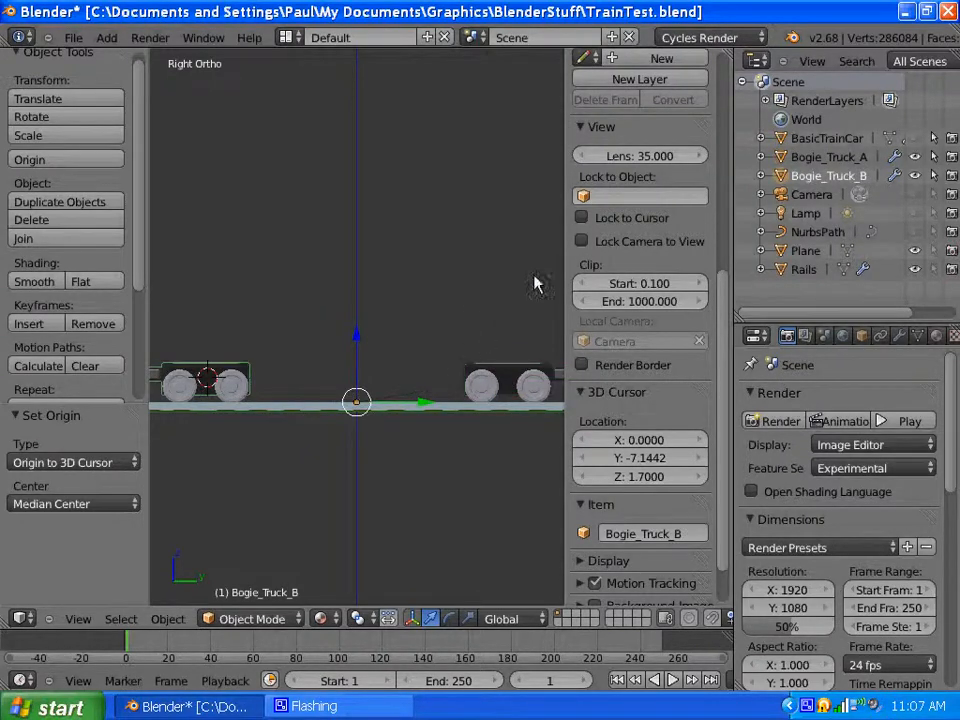
{"action": "left_click", "coordinate": [800, 178]}
{"action": "left_click", "coordinate": [72, 161]}
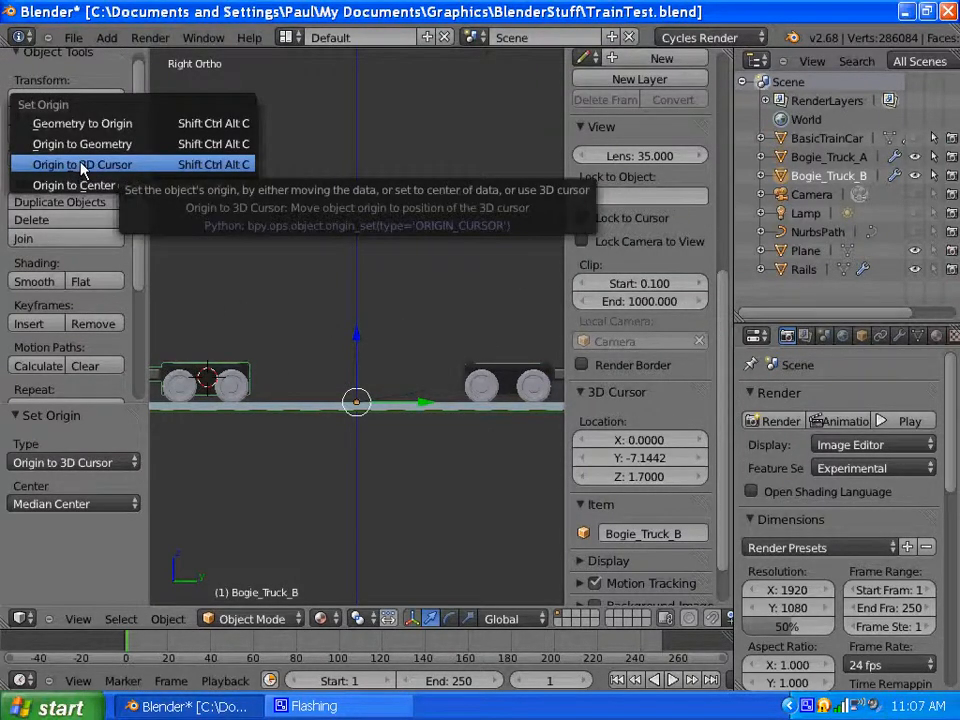
{"action": "left_click", "coordinate": [83, 165]}
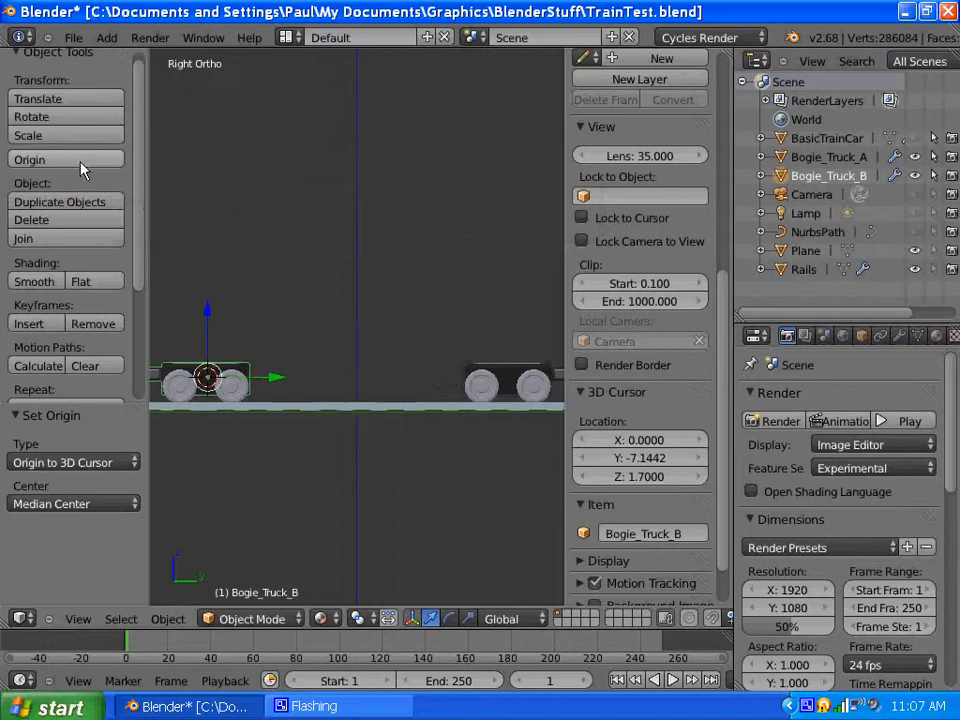
Try rotating Bogie_Truck_A about 40.7 degrees around the Z axis, and undo the rotation and the selection
{"action": "right_click", "coordinate": [521, 377]}
{"action": "middle_click_drag", "start_coordinate": [336, 386], "coordinate": [364, 448]}
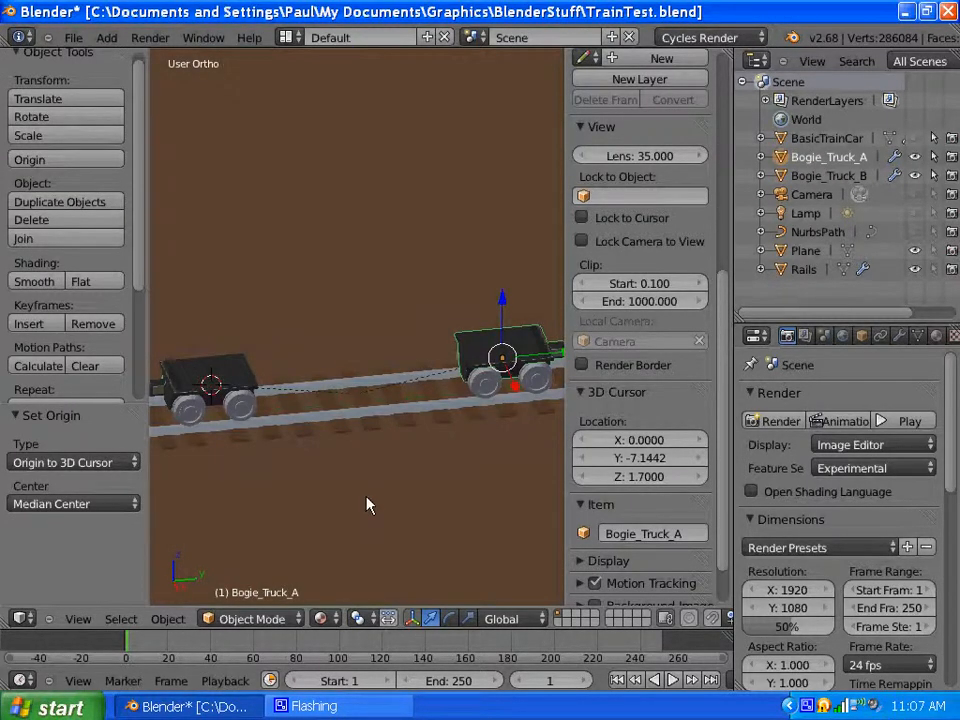
{"action": "left_click", "coordinate": [449, 620]}
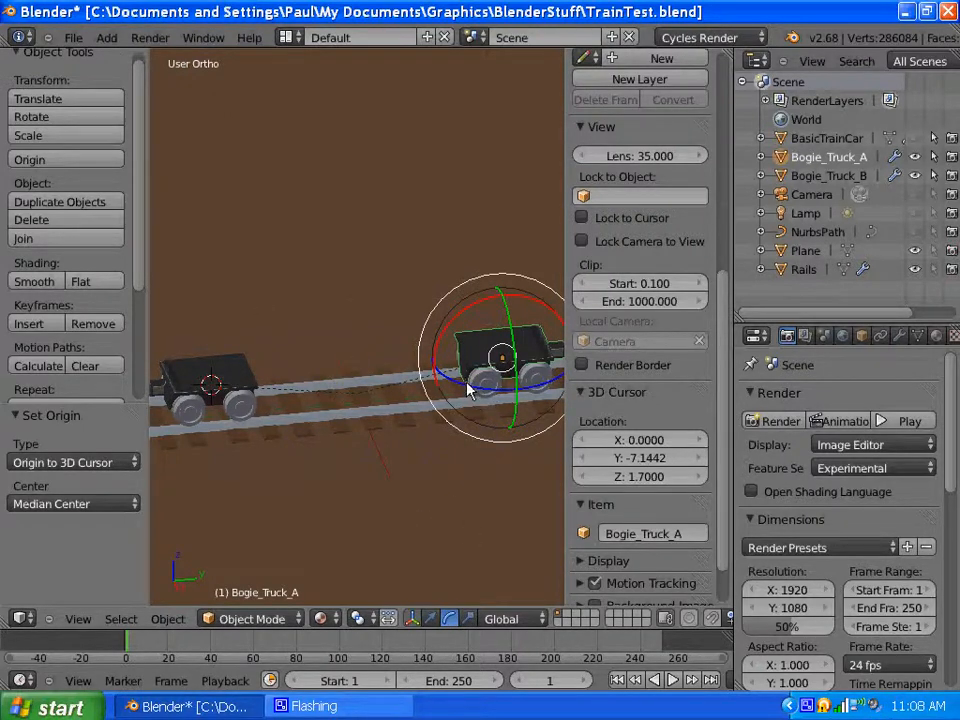
{"action": "left_click_drag", "start_coordinate": [466, 392], "coordinate": [499, 396]}
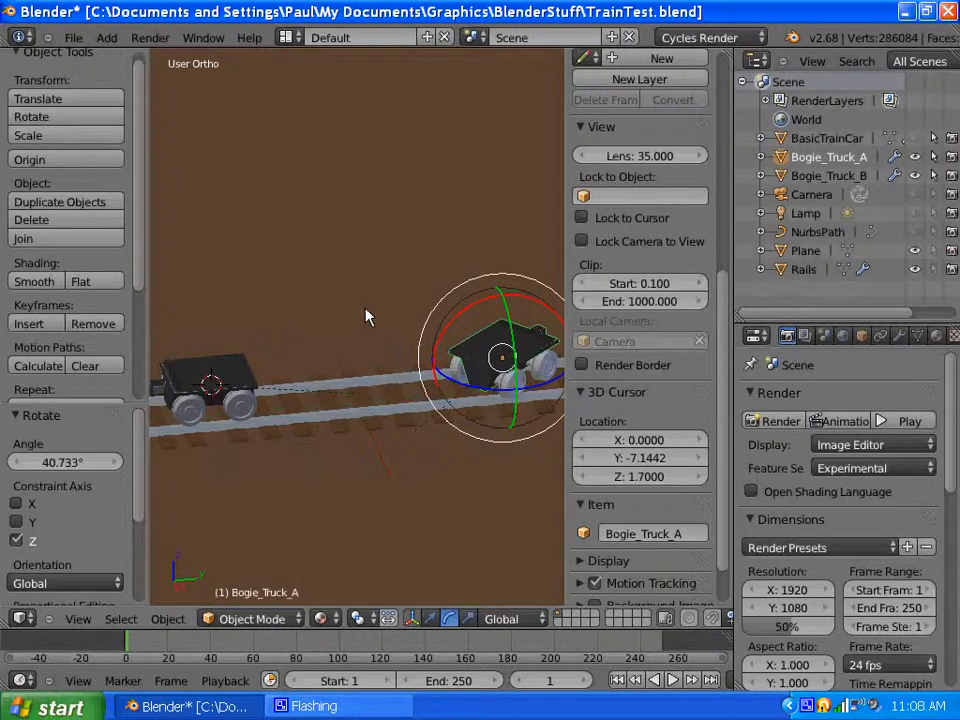
{"action": "key", "text": "ctrl+z"}
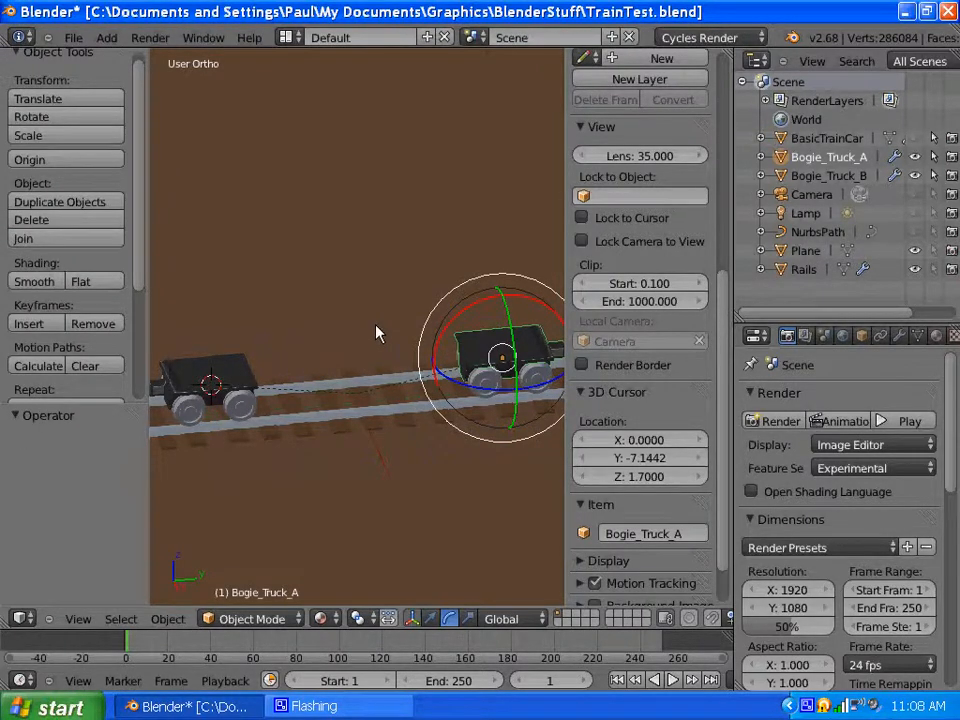
{"action": "key", "text": "ctrl+z"}
{"action": "key", "text": "ctrl+z"}
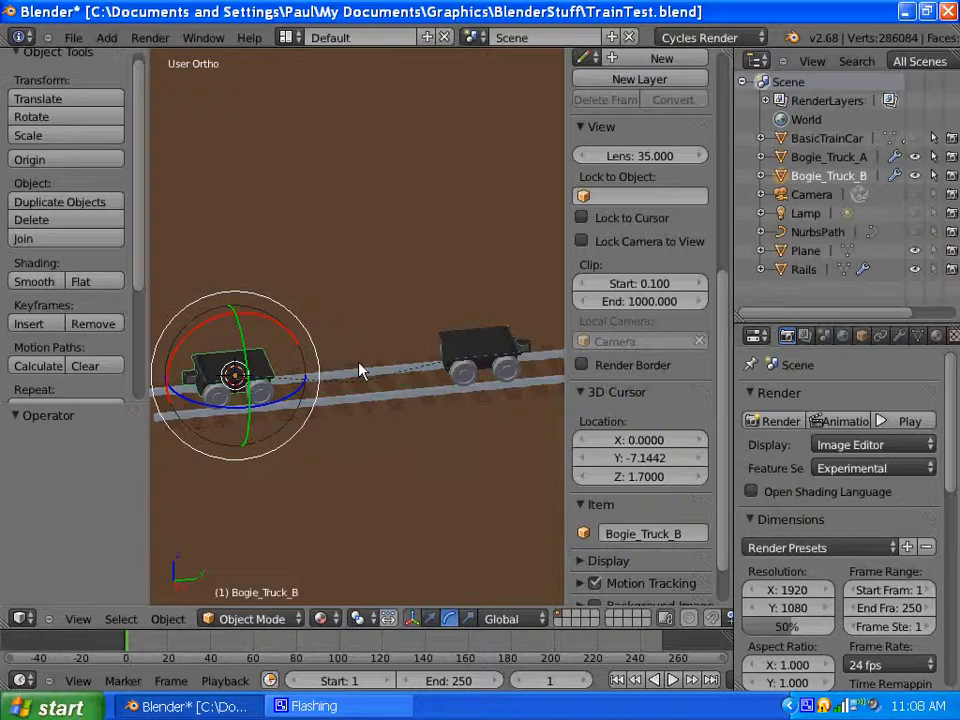
Select Bogie_Truck_A again and unhide the BasicTrainCar body in the viewport
{"action": "scroll", "coordinate": [360, 371], "scroll_direction": "down", "scroll_amount": 1}
{"action": "scroll", "coordinate": [360, 371], "scroll_direction": "up", "scroll_amount": 2}
{"action": "right_click", "coordinate": [486, 349]}
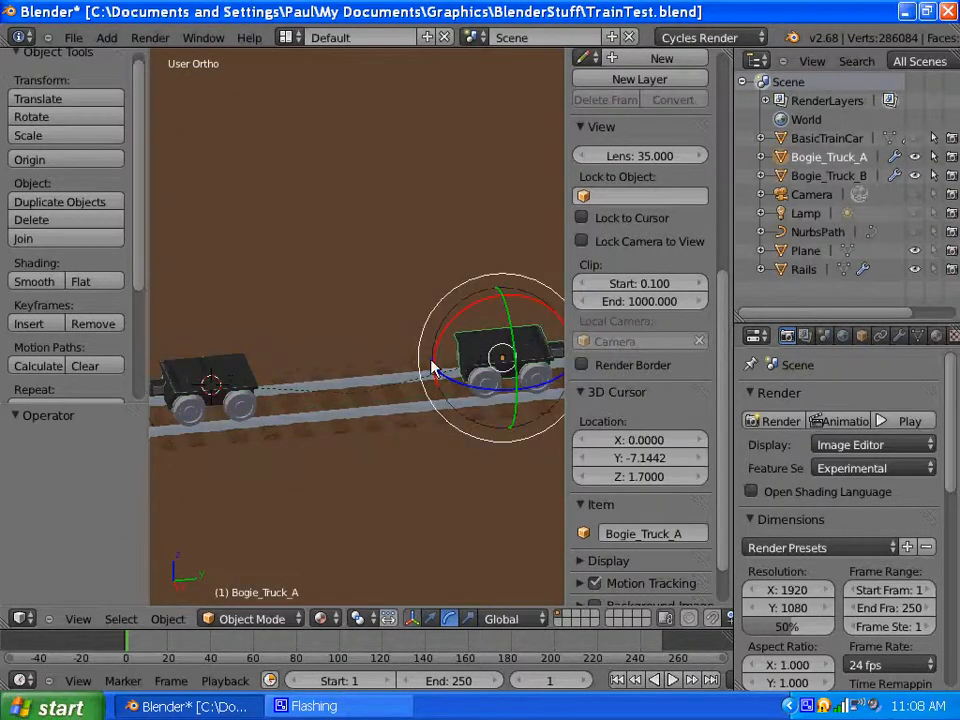
{"action": "scroll", "coordinate": [306, 347], "scroll_direction": "down", "scroll_amount": 2}
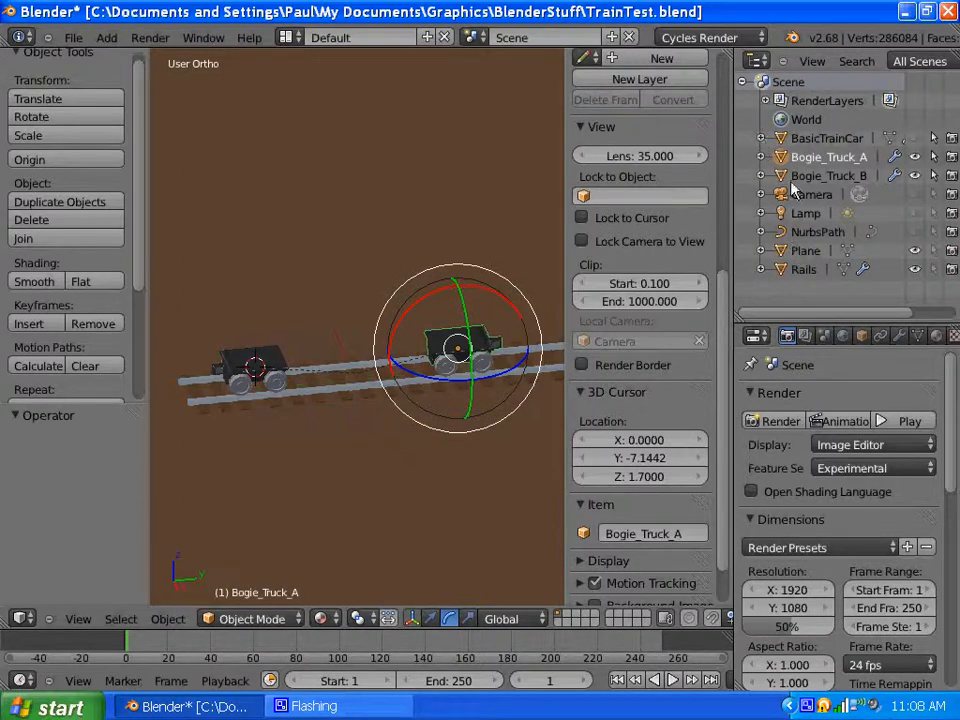
{"action": "left_click", "coordinate": [915, 139]}
{"action": "middle_click_drag", "start_coordinate": [497, 354], "coordinate": [404, 356]}
{"action": "scroll", "coordinate": [377, 359], "scroll_direction": "up", "scroll_amount": 2}
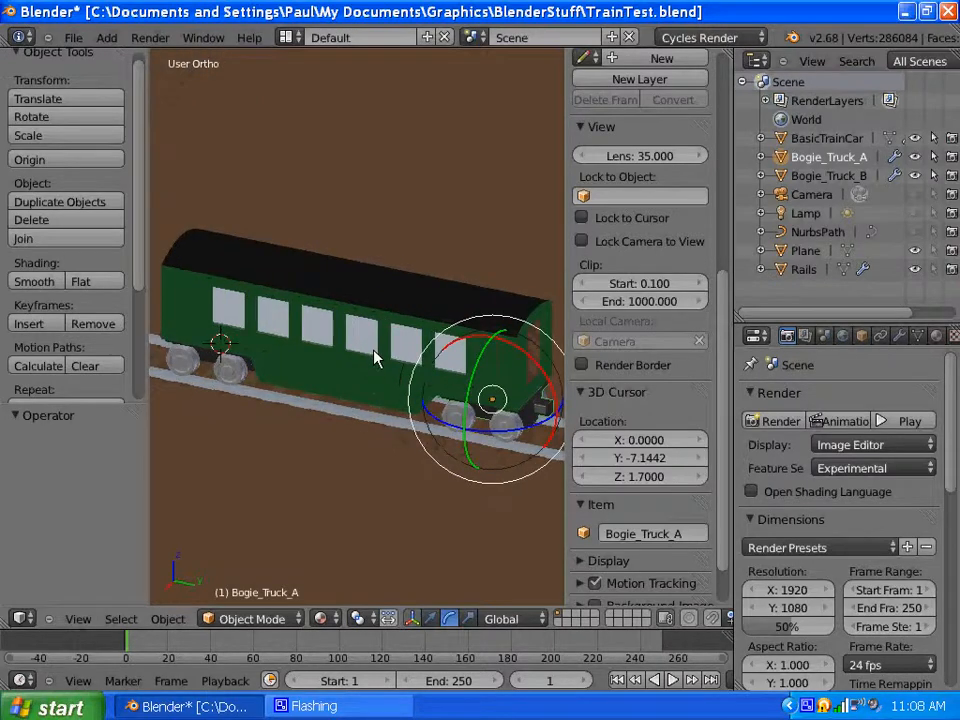
{"action": "scroll", "coordinate": [375, 358], "scroll_direction": "down", "scroll_amount": 2}
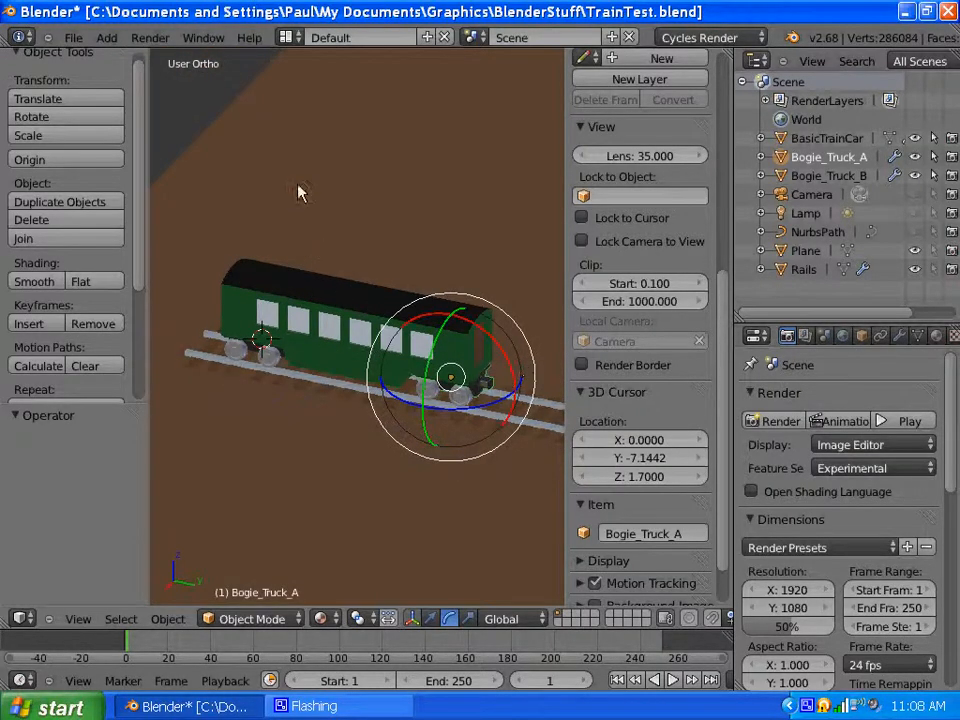
{"action": "scroll", "coordinate": [490, 412], "scroll_direction": "up", "scroll_amount": 1}
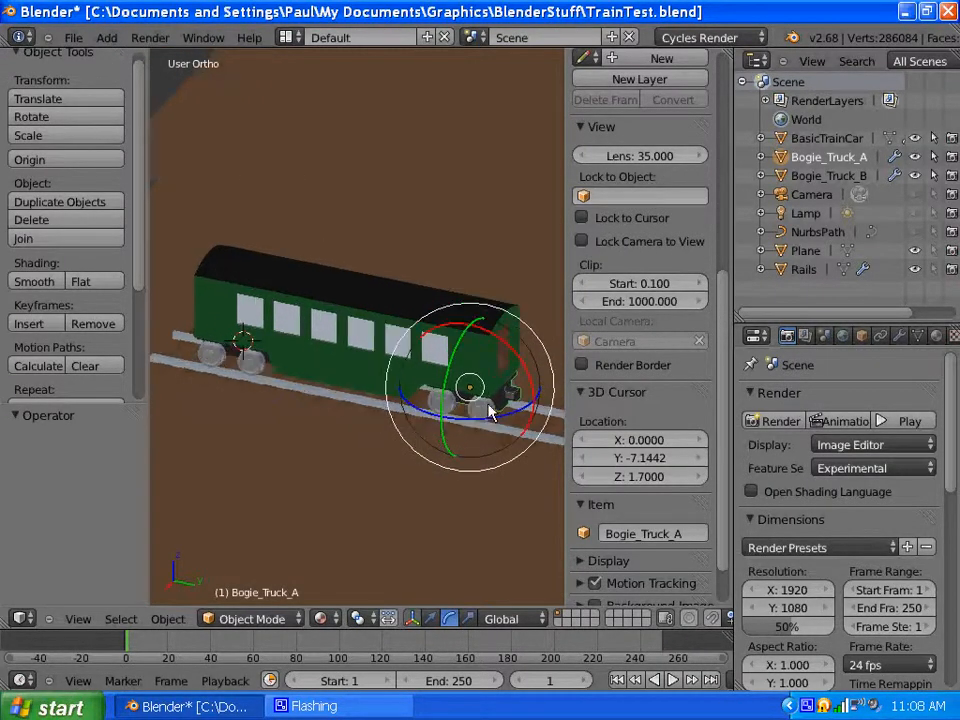
{"action": "scroll", "coordinate": [490, 412], "scroll_direction": "up", "scroll_amount": 1}
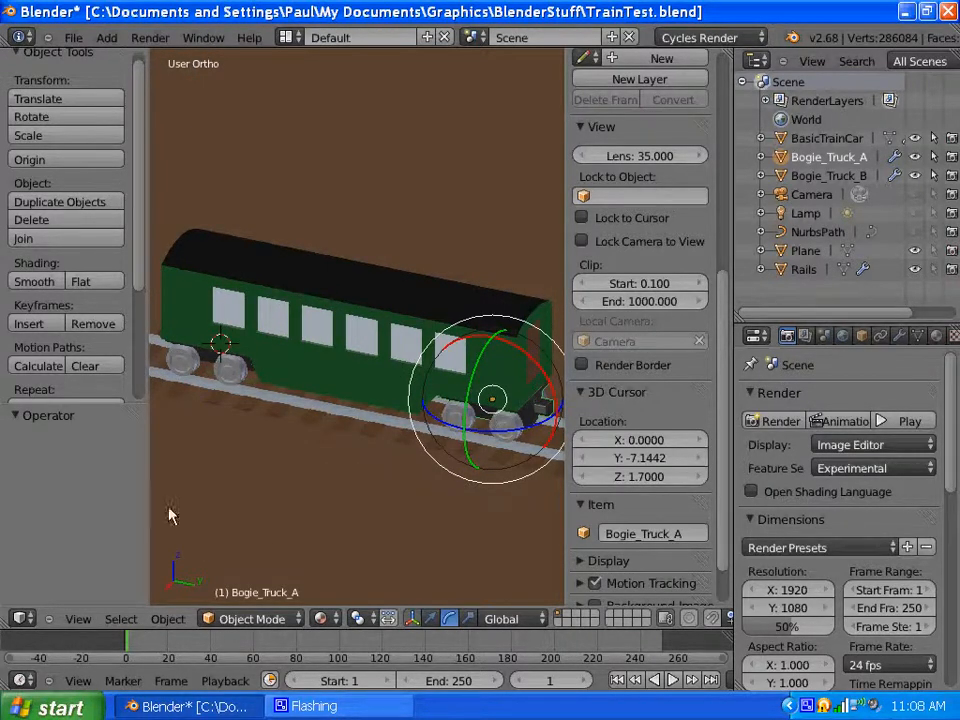
Snap the 3D cursor to the selected Bogie_Truck_A
{"action": "left_click", "coordinate": [120, 619]}
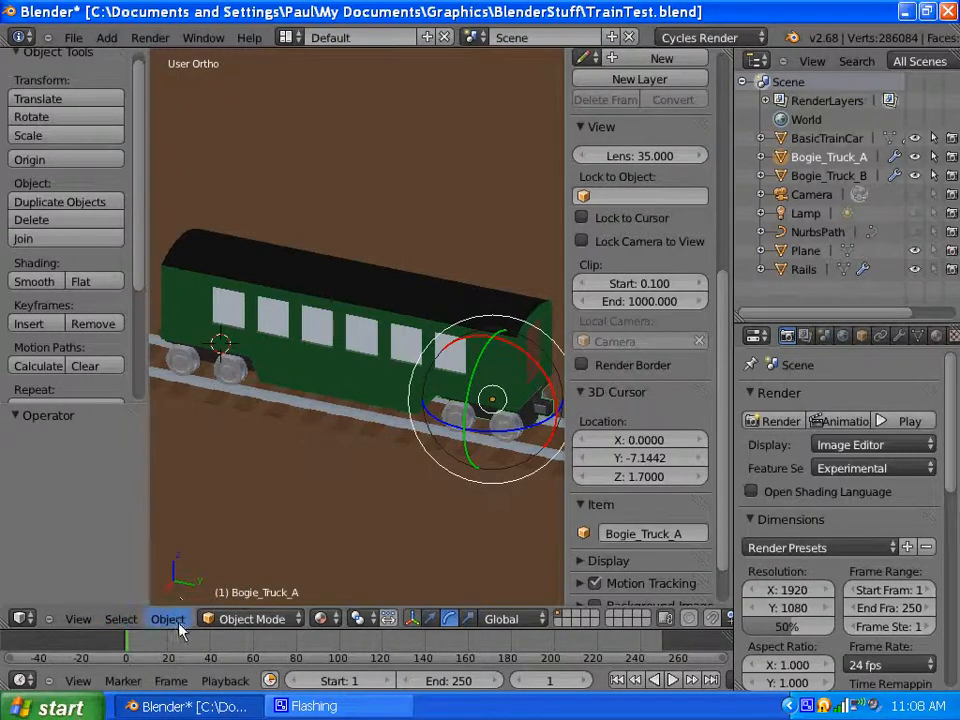
{"action": "left_click", "coordinate": [168, 620]}
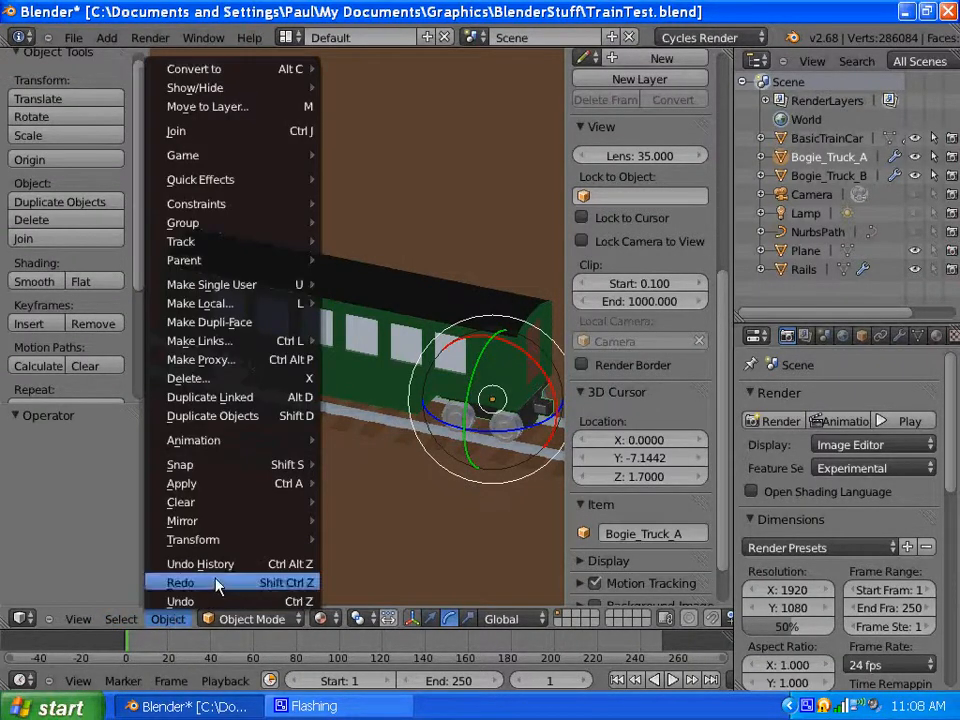
{"action": "mouse_move", "coordinate": [235, 464]}
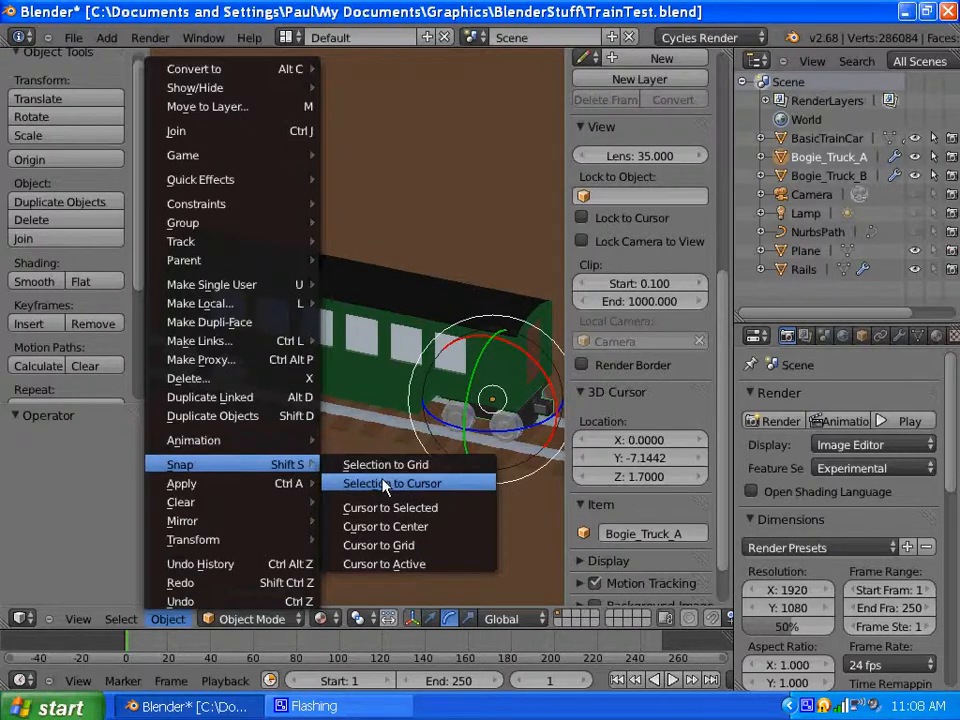
{"action": "left_click", "coordinate": [390, 509]}
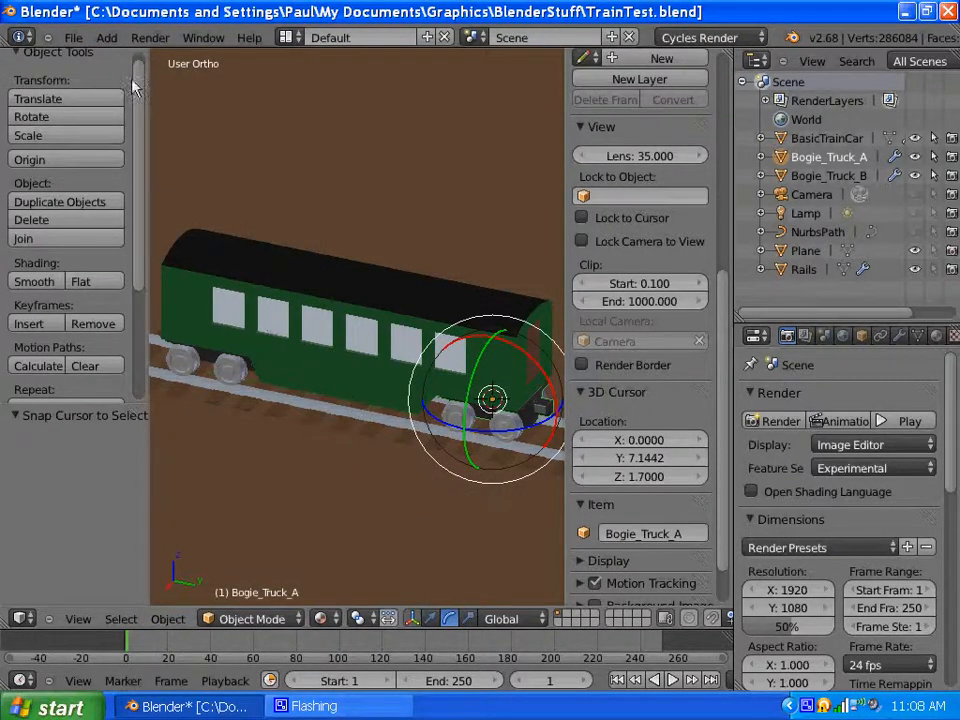
Add a Plain Axes empty at the origin of Bogie_Truck_A and switch to the translate manipulator
{"action": "left_click", "coordinate": [106, 37]}
{"action": "mouse_move", "coordinate": [150, 193]}
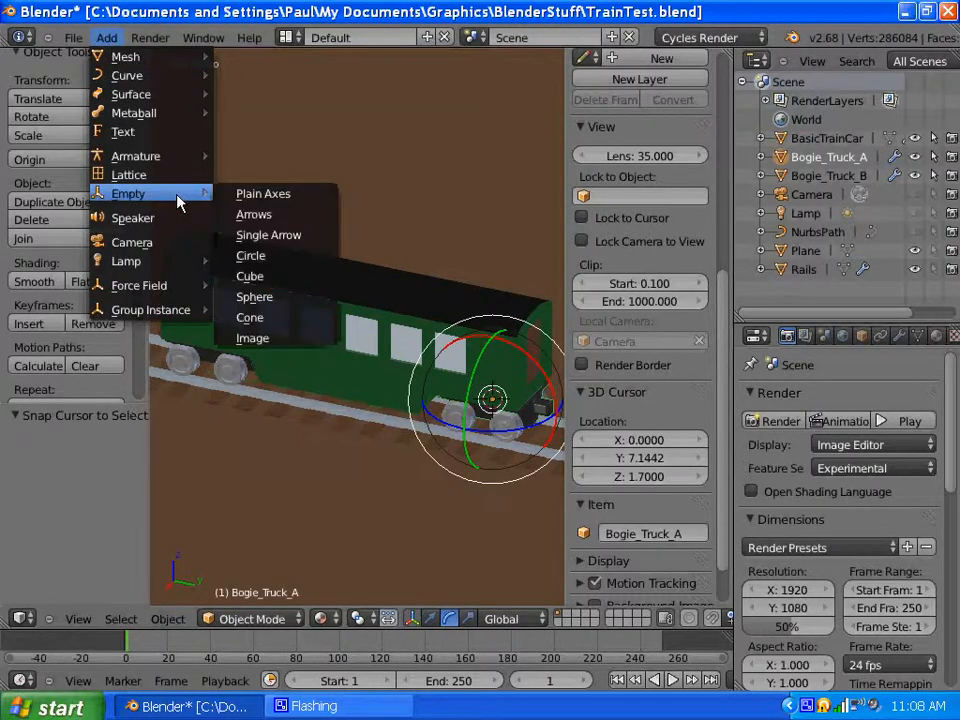
{"action": "left_click", "coordinate": [253, 193]}
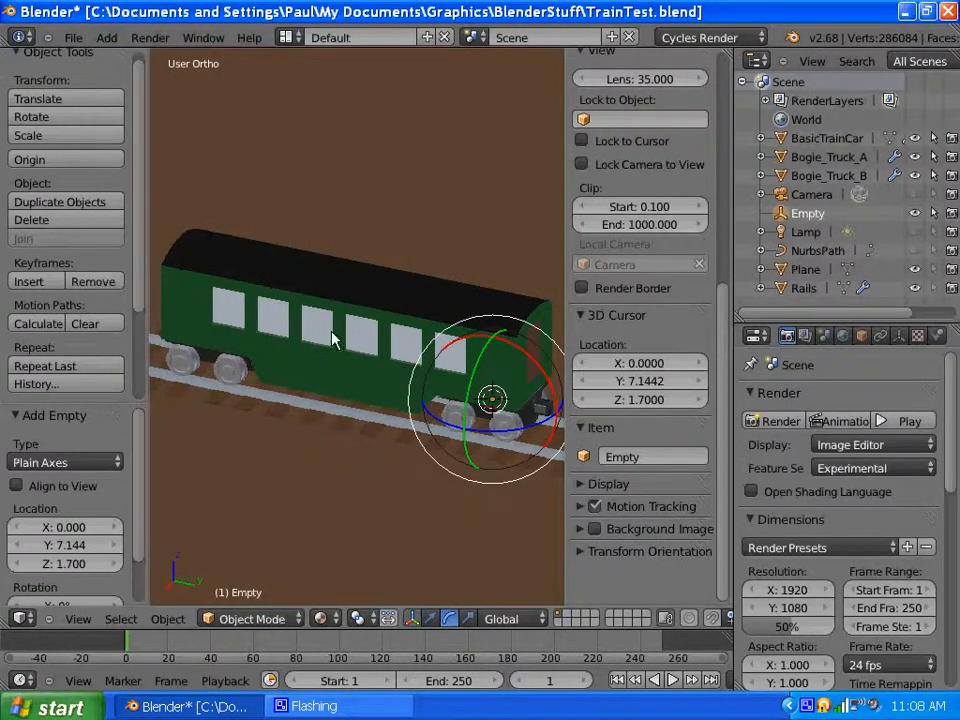
{"action": "mouse_move", "coordinate": [136, 158]}
{"action": "left_mouse_down"}
{"action": "mouse_move", "coordinate": [136, 277]}
{"action": "mouse_move", "coordinate": [152, 145]}
{"action": "left_mouse_up"}
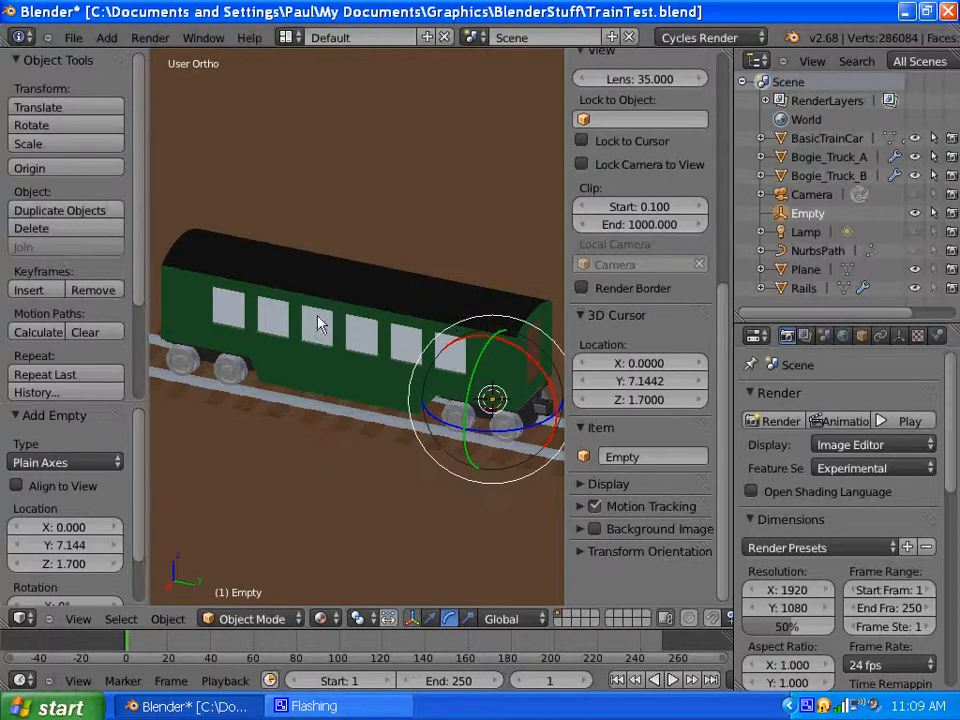
{"action": "left_click", "coordinate": [431, 620]}
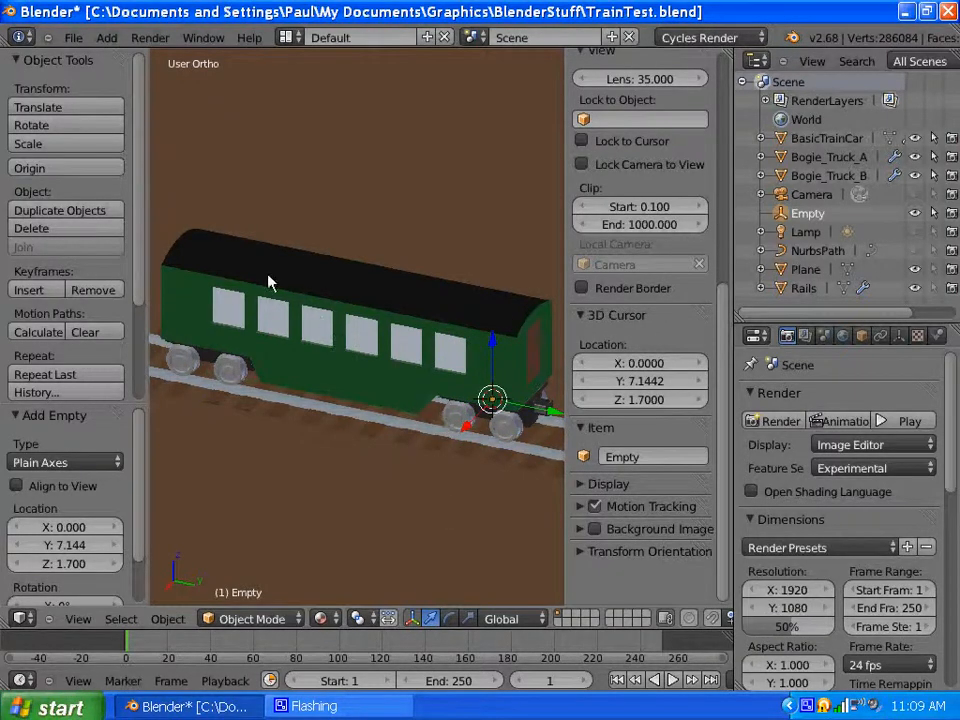
Move the empty up about 2.34 units along the Z axis, working in the right-side view
{"action": "left_click", "coordinate": [78, 619]}
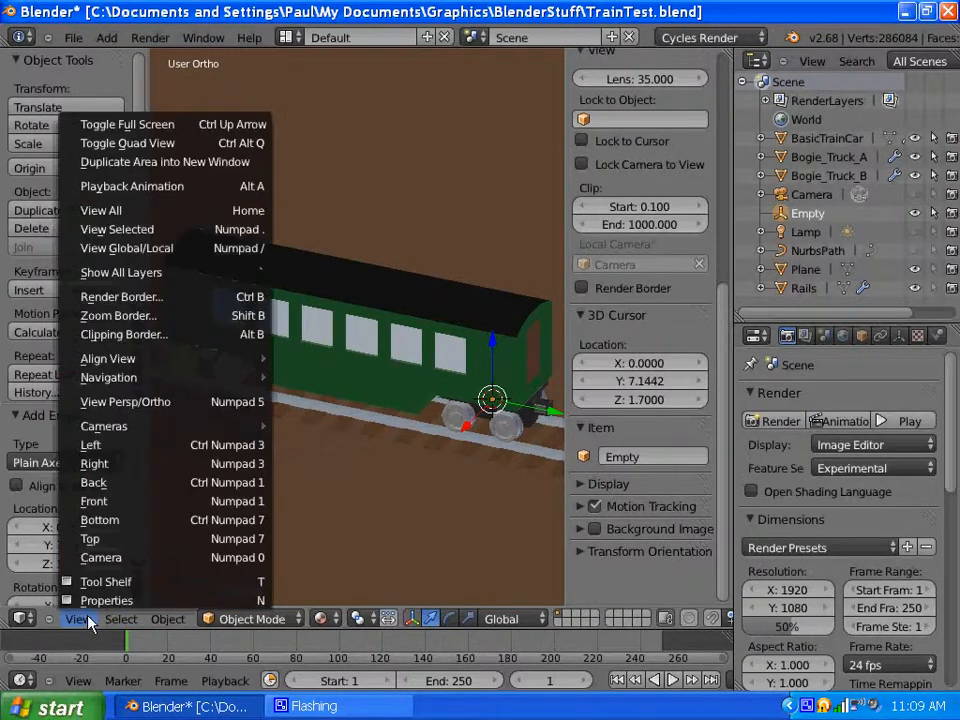
{"action": "left_click", "coordinate": [123, 466]}
{"action": "key", "text": "g"}
{"action": "key", "text": "z"}
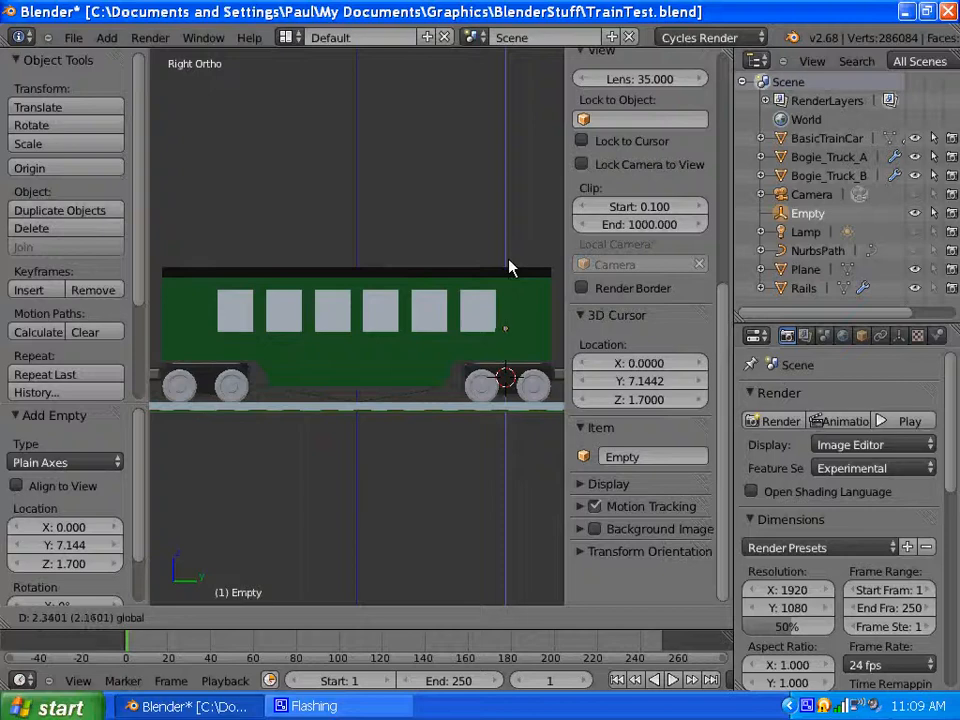
{"action": "left_click", "coordinate": [510, 268]}
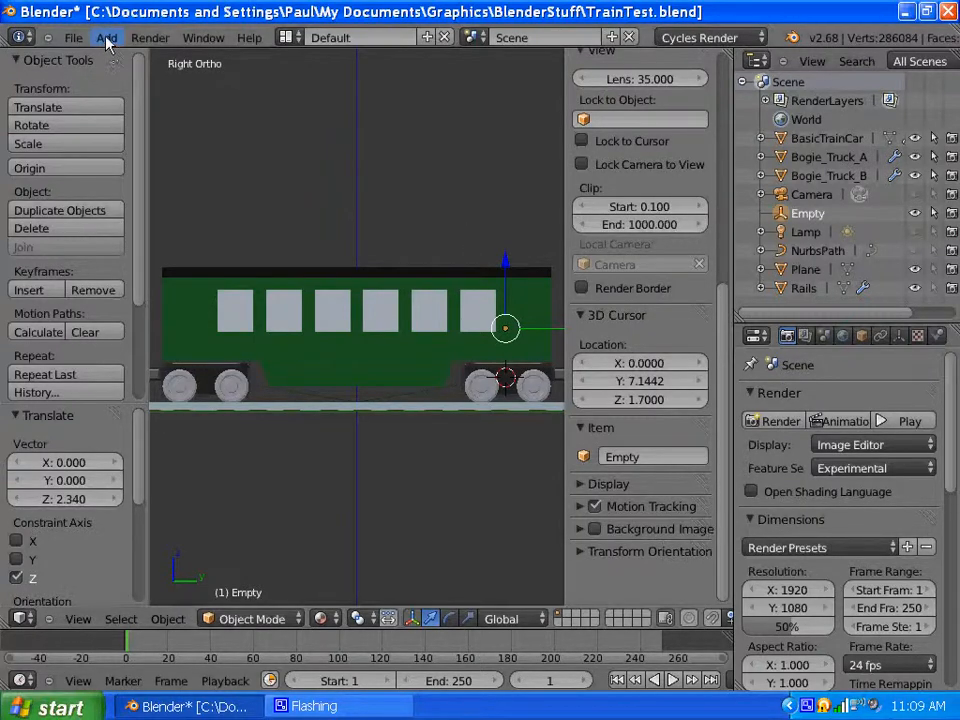
Duplicate the empty in place and set the copy's Y location to -7.14424
{"action": "left_click", "coordinate": [78, 212]}
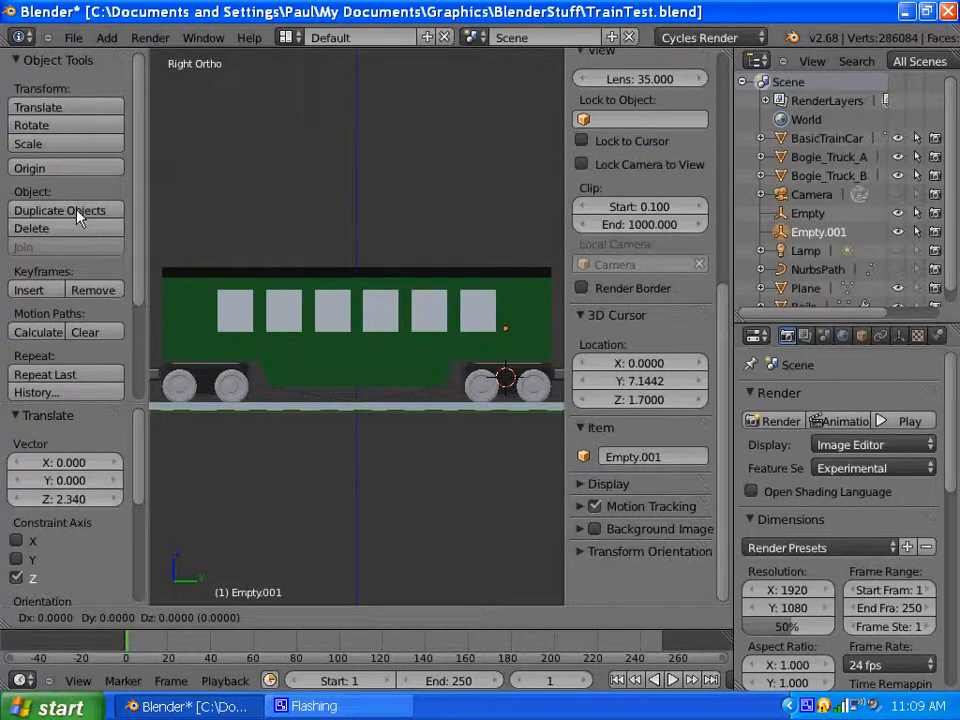
{"action": "key", "text": "0"}
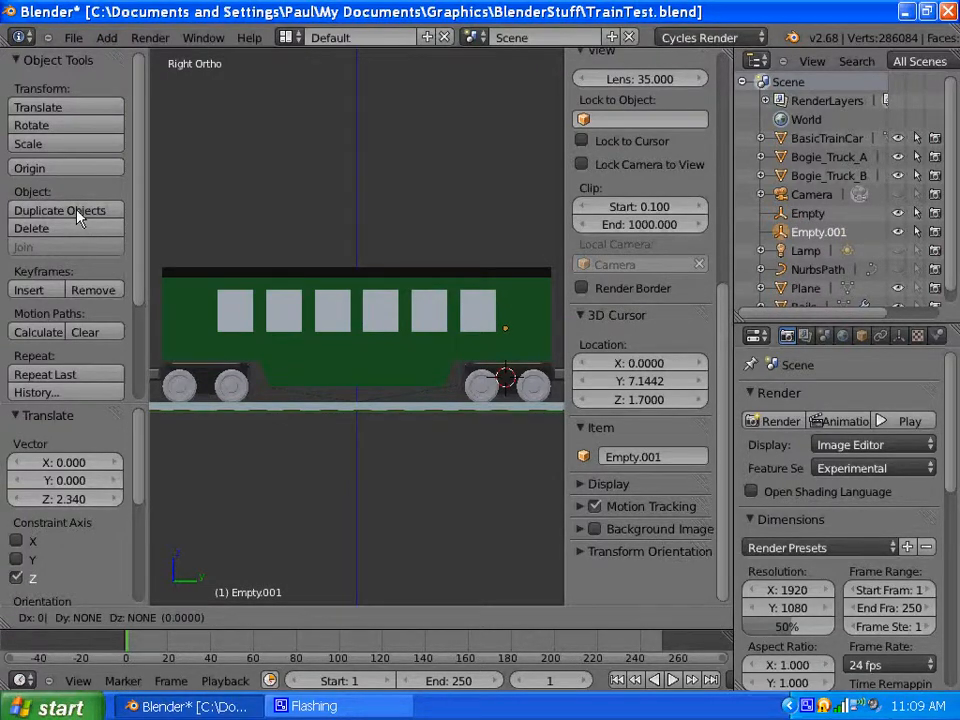
{"action": "key", "text": "Return"}
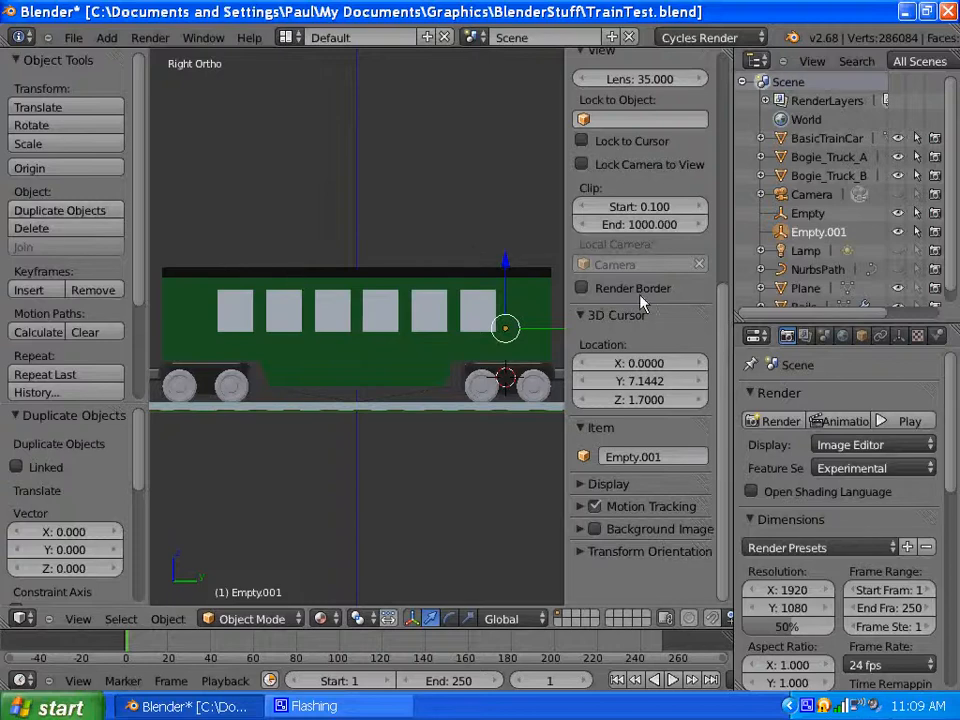
{"action": "left_click_drag", "start_coordinate": [720, 390], "coordinate": [718, 122]}
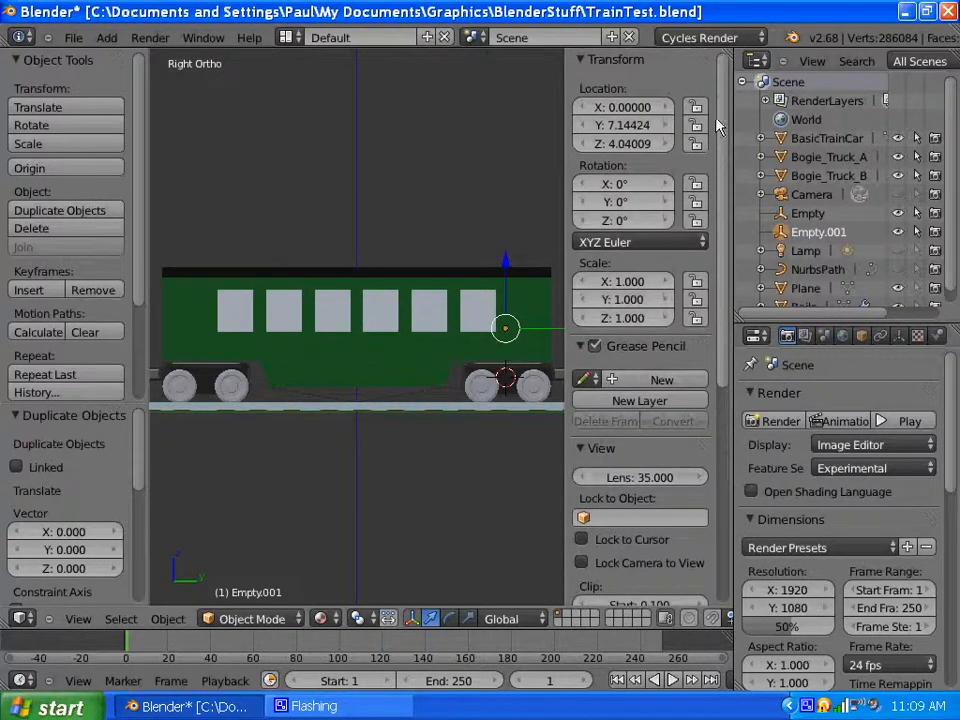
{"action": "left_click", "coordinate": [600, 126]}
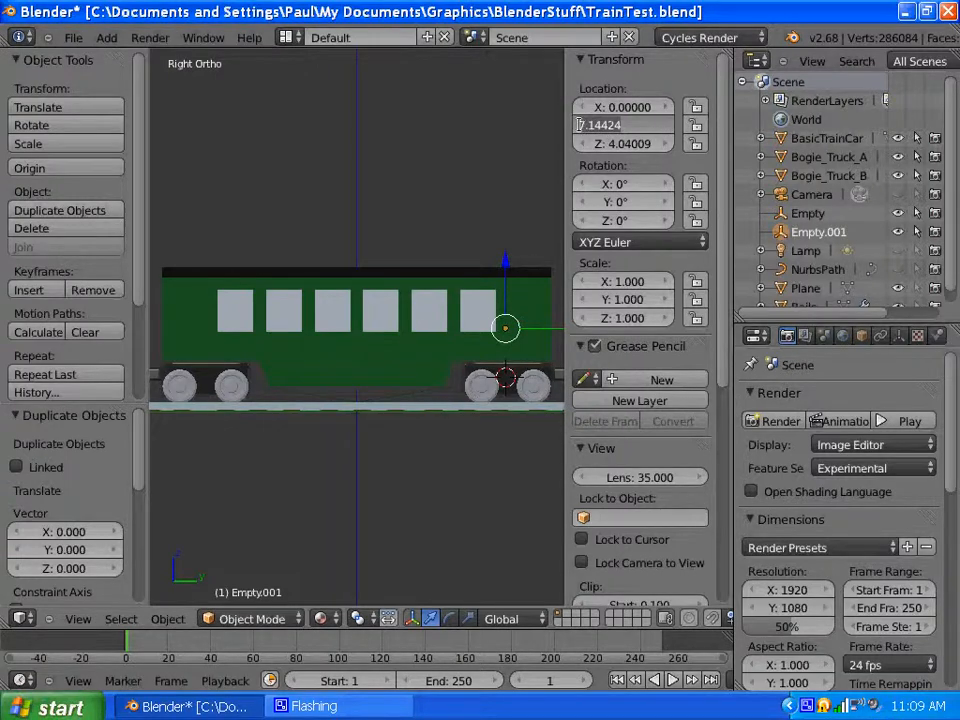
{"action": "type", "text": "-"}
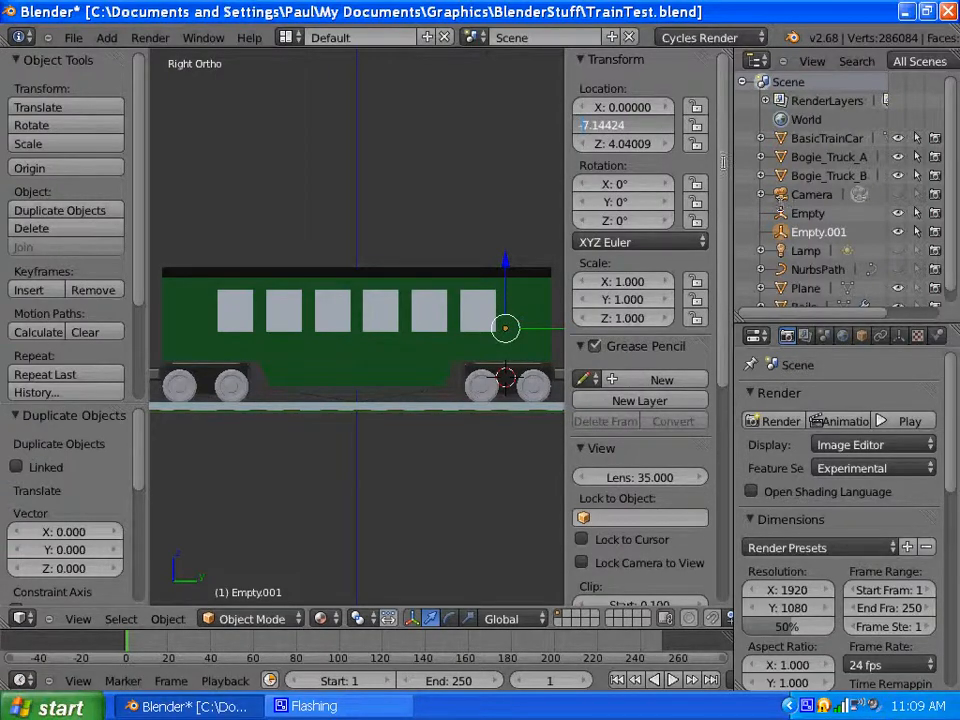
{"action": "key", "text": "Return"}
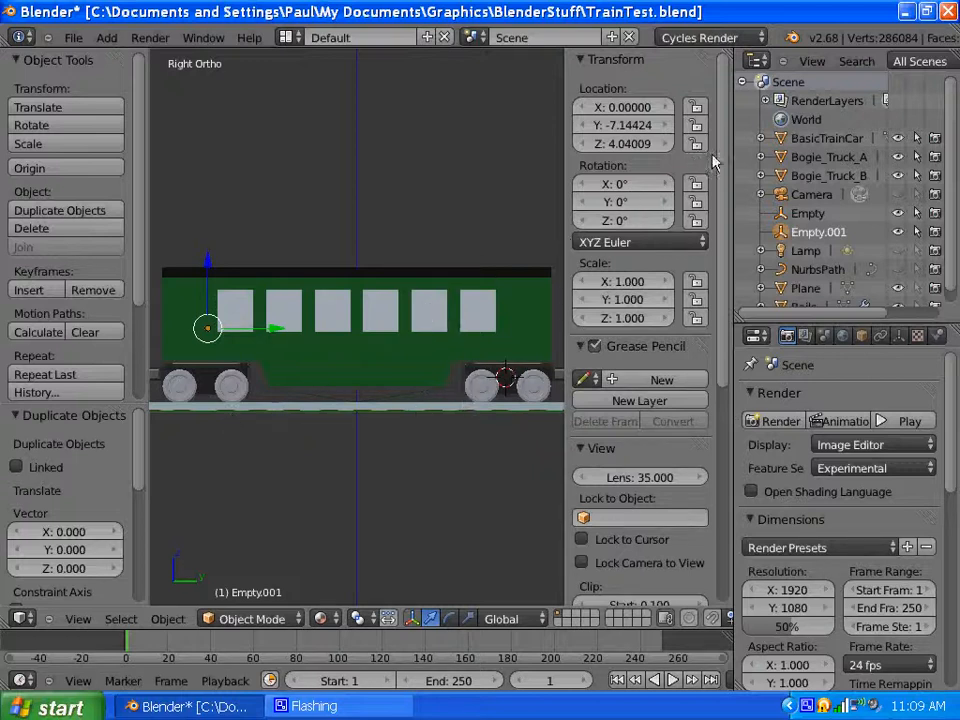
Hide the BasicTrainCar body in the viewport and rename the empty above Bogie_Truck_A as Pivot A
{"action": "left_click", "coordinate": [897, 138]}
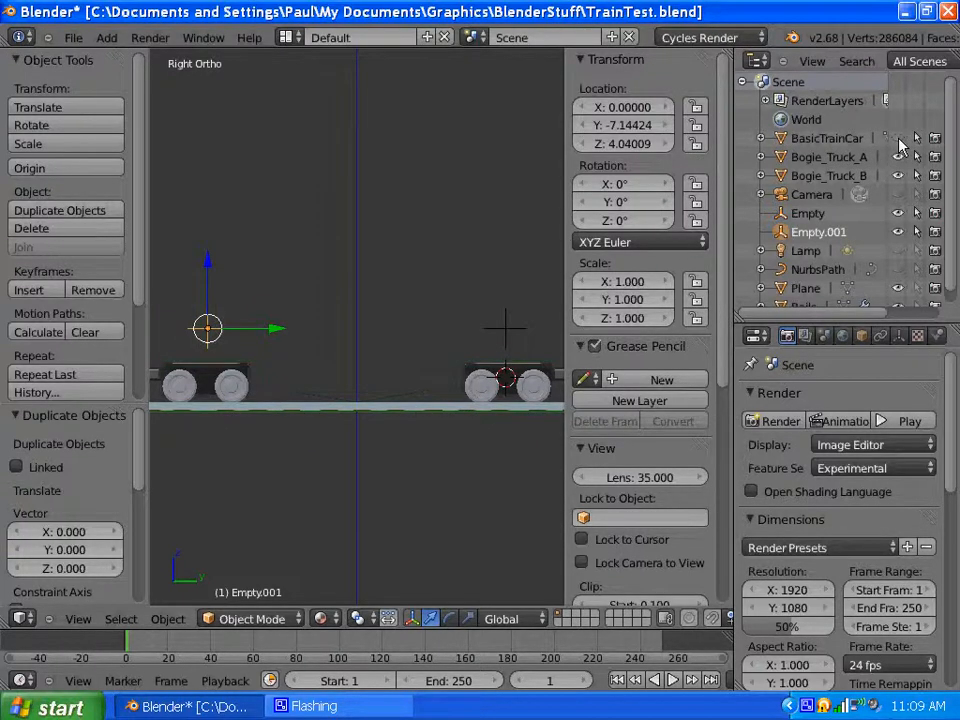
{"action": "right_click", "coordinate": [506, 333]}
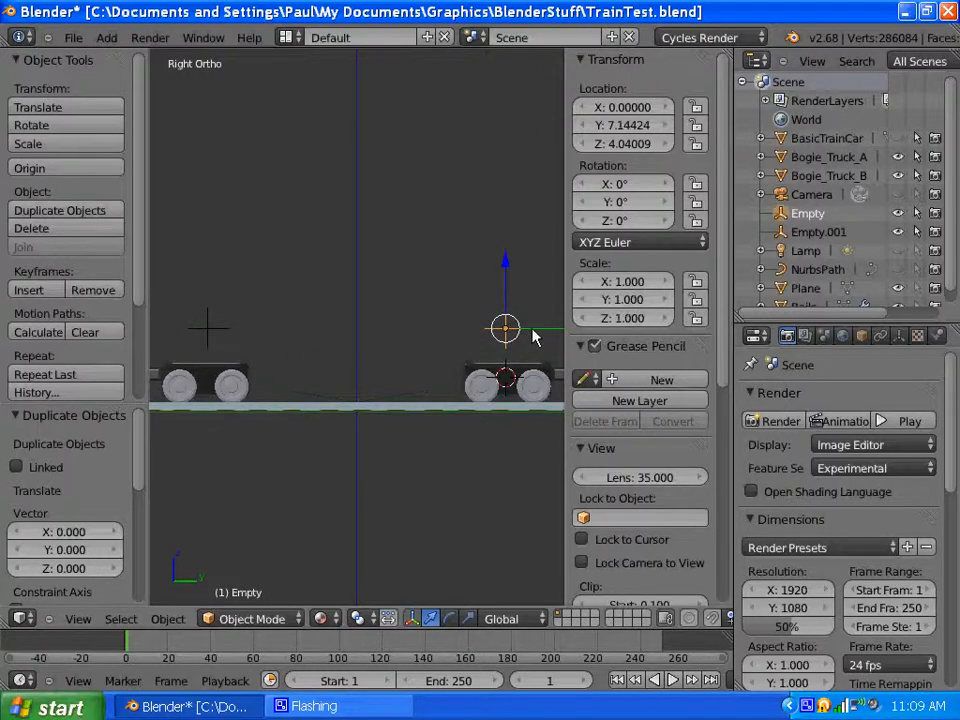
{"action": "right_click", "coordinate": [500, 375]}
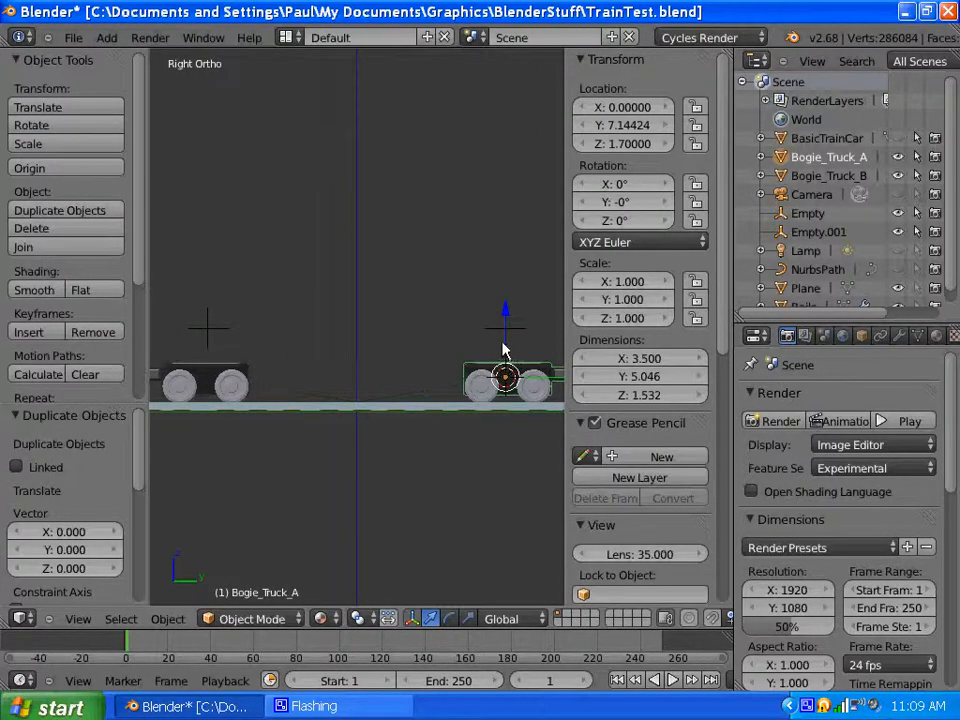
{"action": "right_click", "coordinate": [506, 333]}
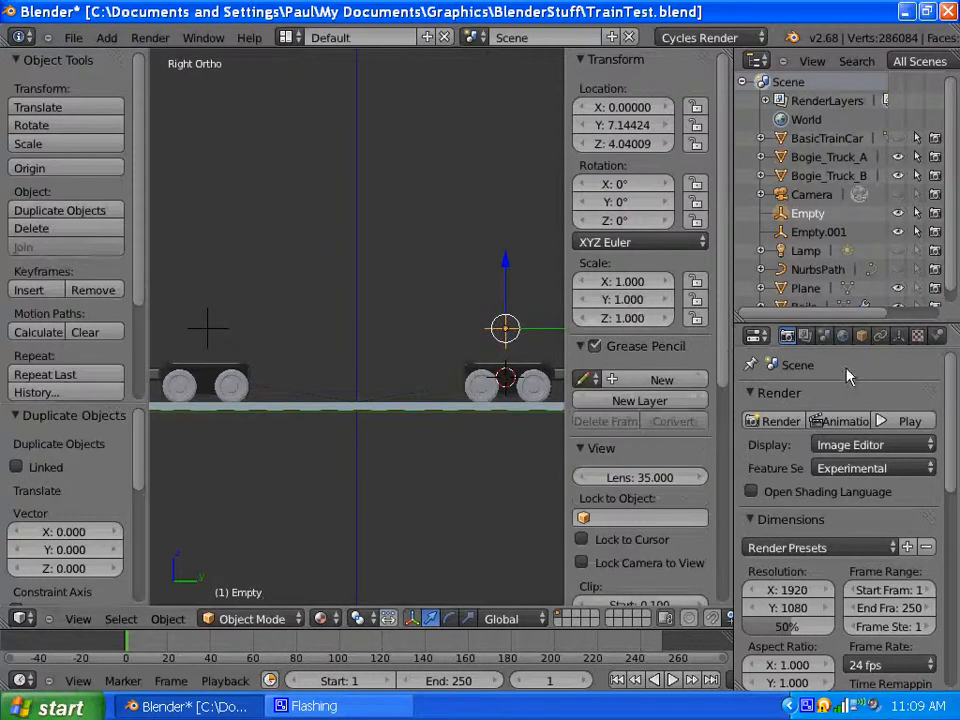
{"action": "left_click", "coordinate": [862, 337]}
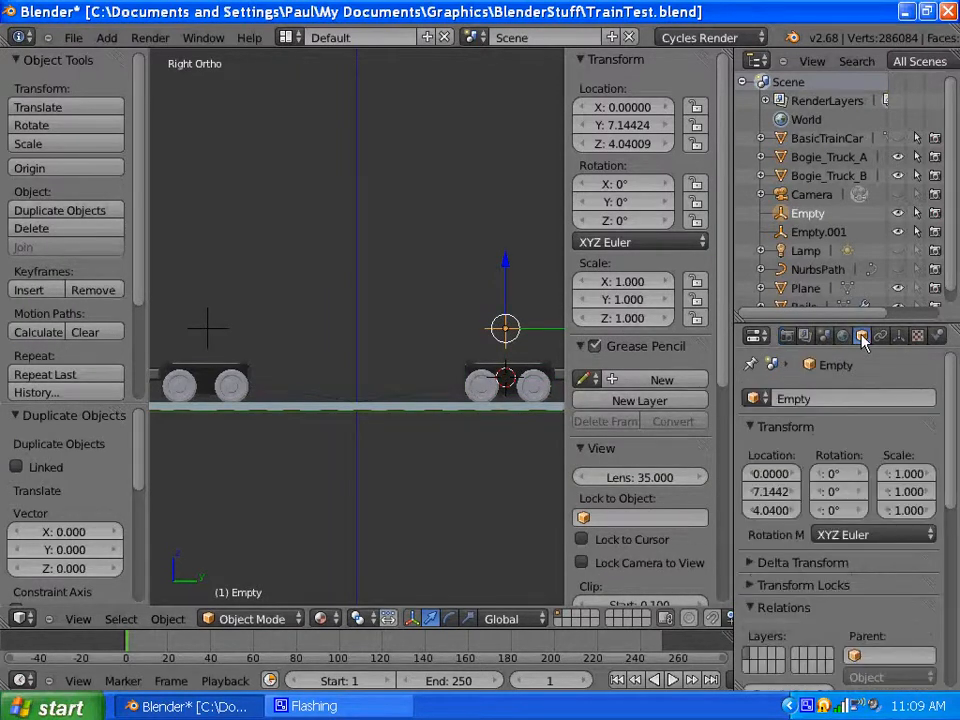
{"action": "left_click", "coordinate": [799, 399]}
{"action": "type", "text": "Pivot A"}
{"action": "key", "text": "Return"}
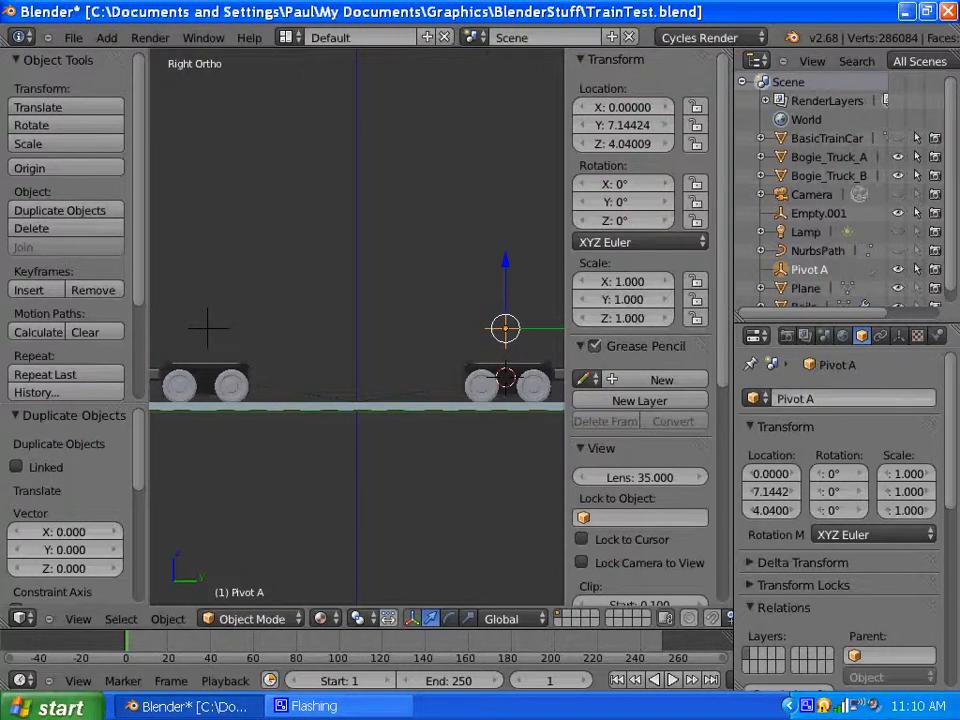
Rename the duplicated empty above Bogie_Truck_B as Pivot B
{"action": "right_click", "coordinate": [208, 330]}
{"action": "left_click", "coordinate": [790, 398]}
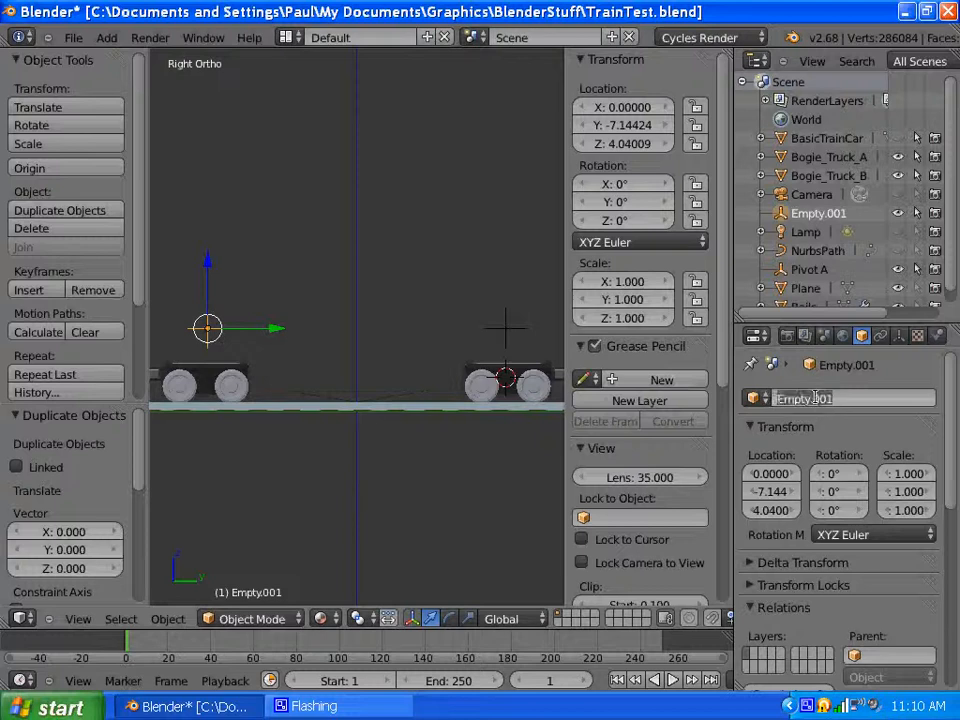
{"action": "key", "text": "BackSpace"}
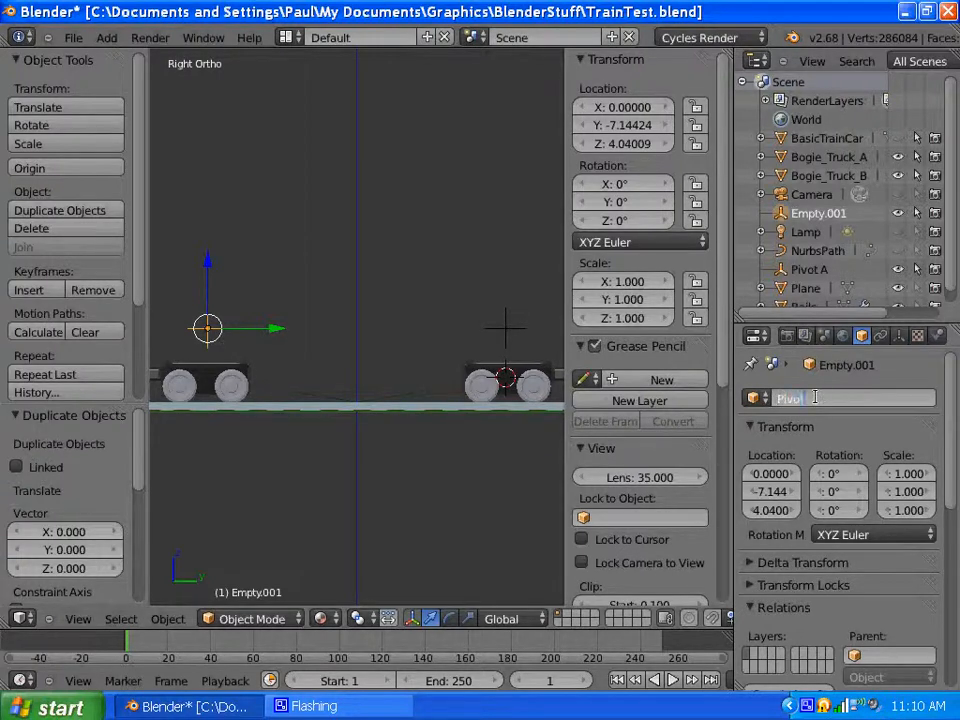
{"action": "type", "text": "Pivot B"}
{"action": "key", "text": "Return"}
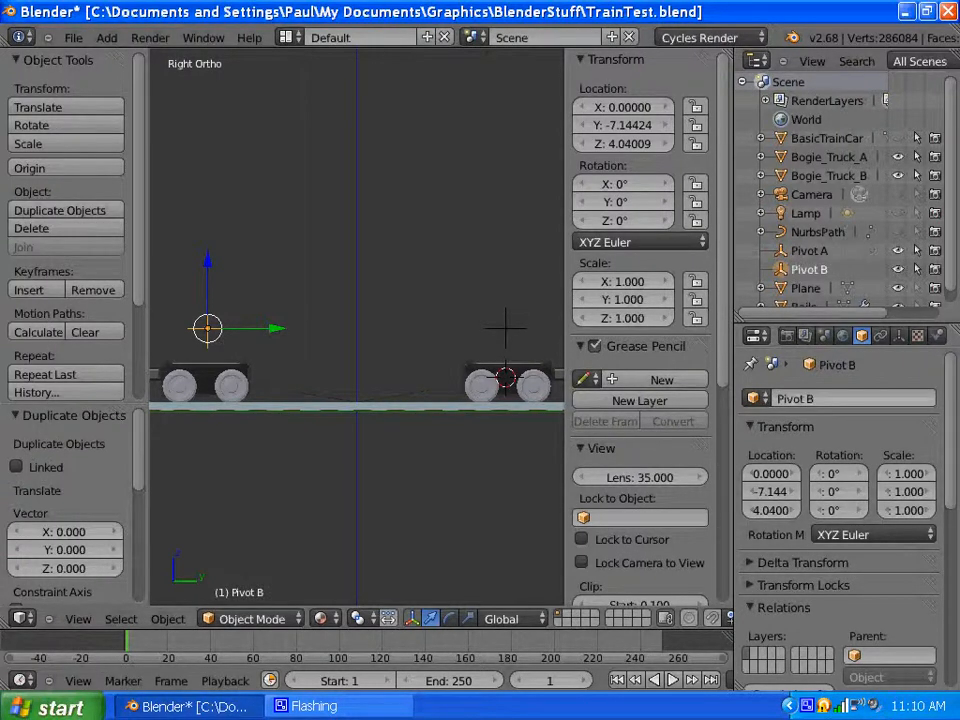
Parent Pivot A to Bogie_Truck_A and Pivot B to Bogie_Truck_B in the outliner
{"action": "left_click", "coordinate": [510, 332]}
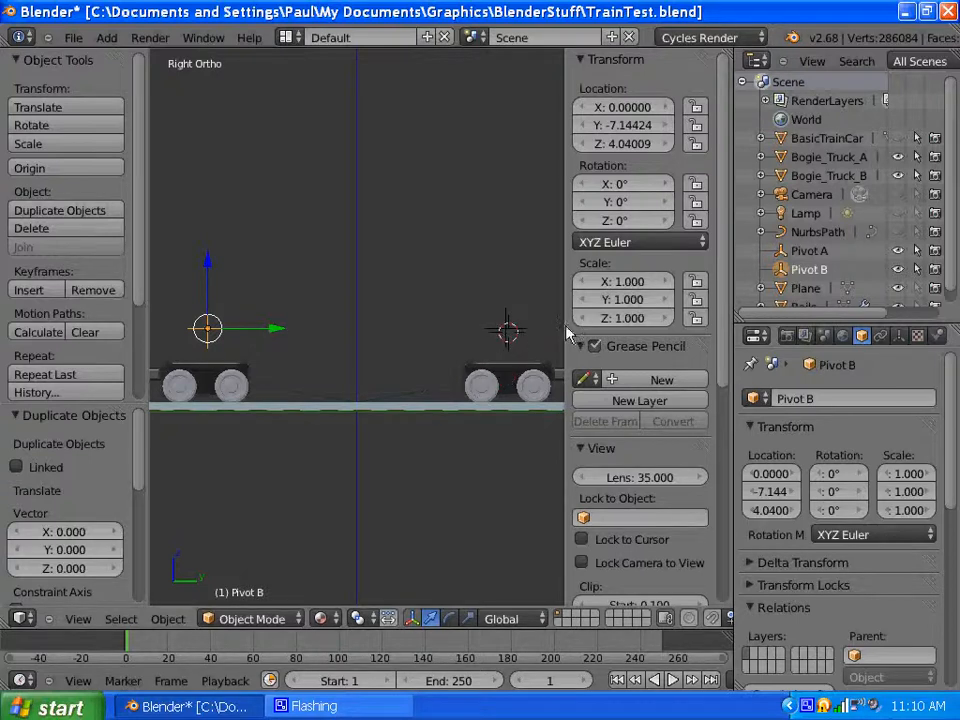
{"action": "left_click", "coordinate": [806, 251]}
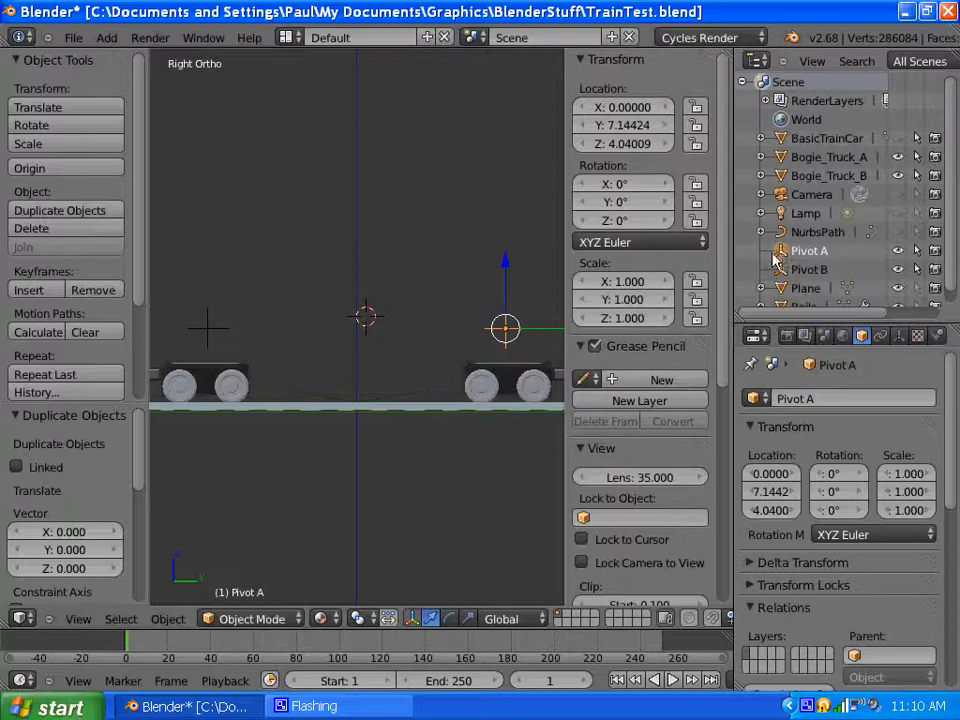
{"action": "left_click_drag", "start_coordinate": [784, 256], "coordinate": [801, 166]}
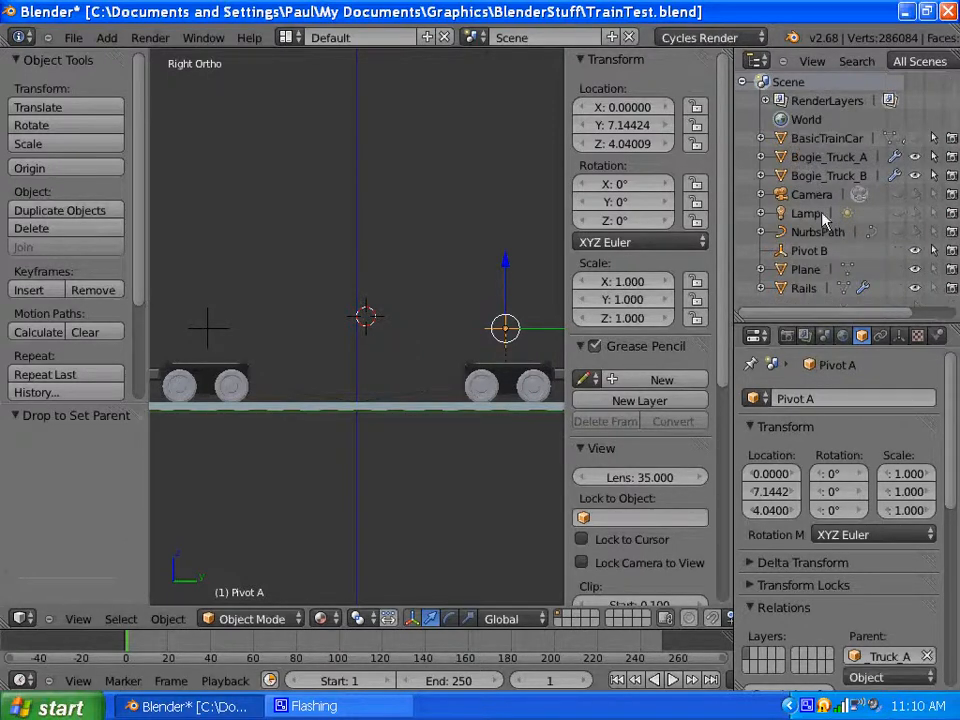
{"action": "left_click", "coordinate": [789, 253]}
{"action": "left_click_drag", "start_coordinate": [789, 253], "coordinate": [786, 178]}
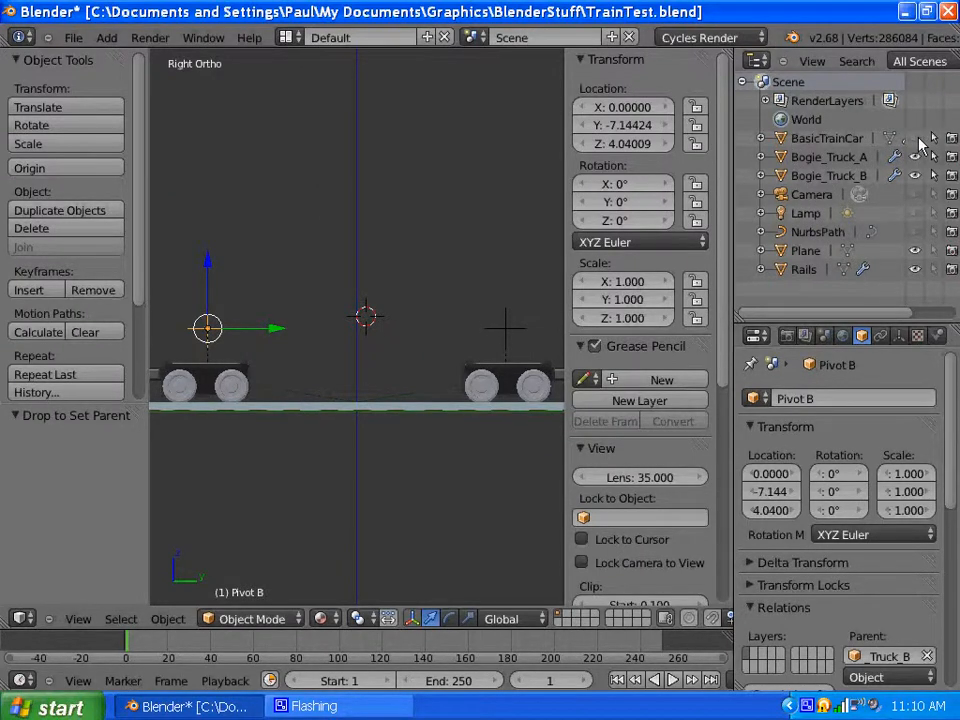
Unhide the BasicTrainCar body and parent it to Pivot A under Bogie_Truck_A
{"action": "left_click", "coordinate": [915, 139]}
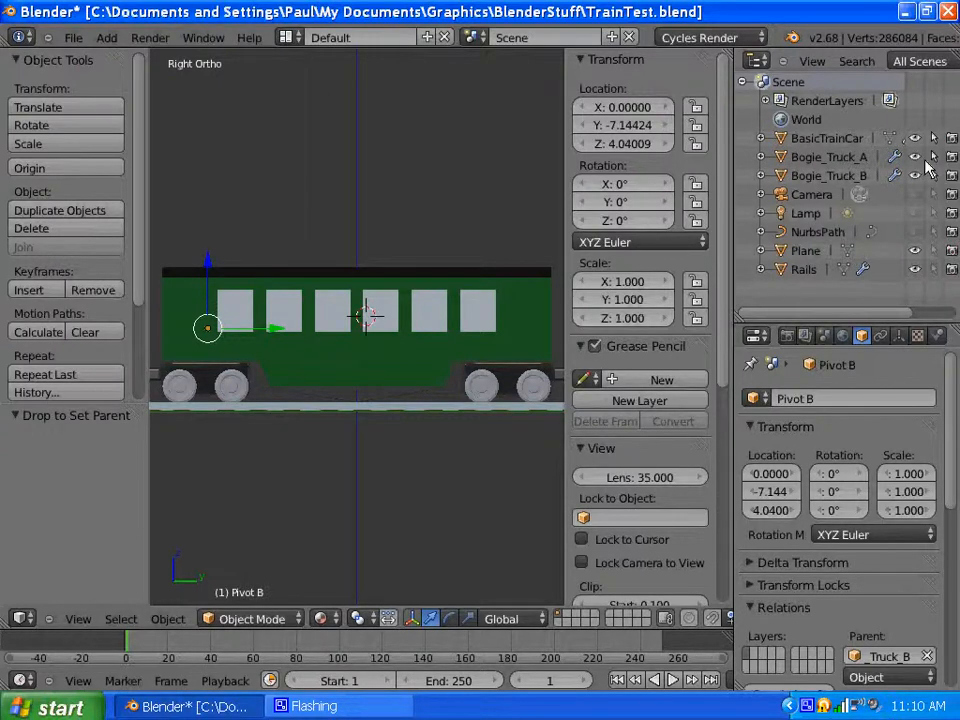
{"action": "left_click", "coordinate": [761, 157]}
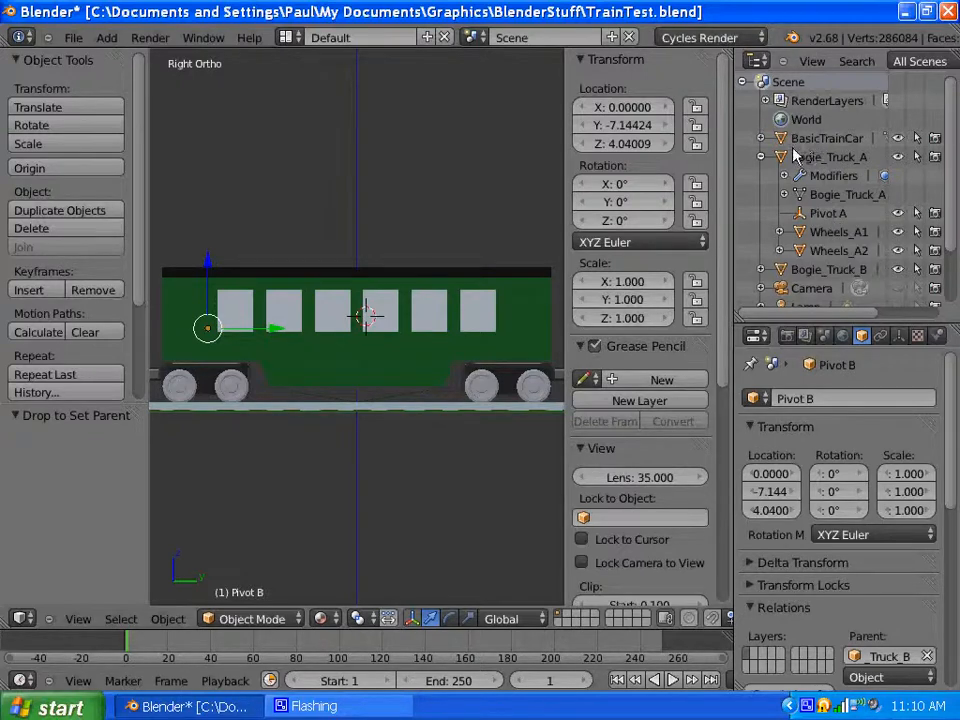
{"action": "left_click", "coordinate": [787, 143]}
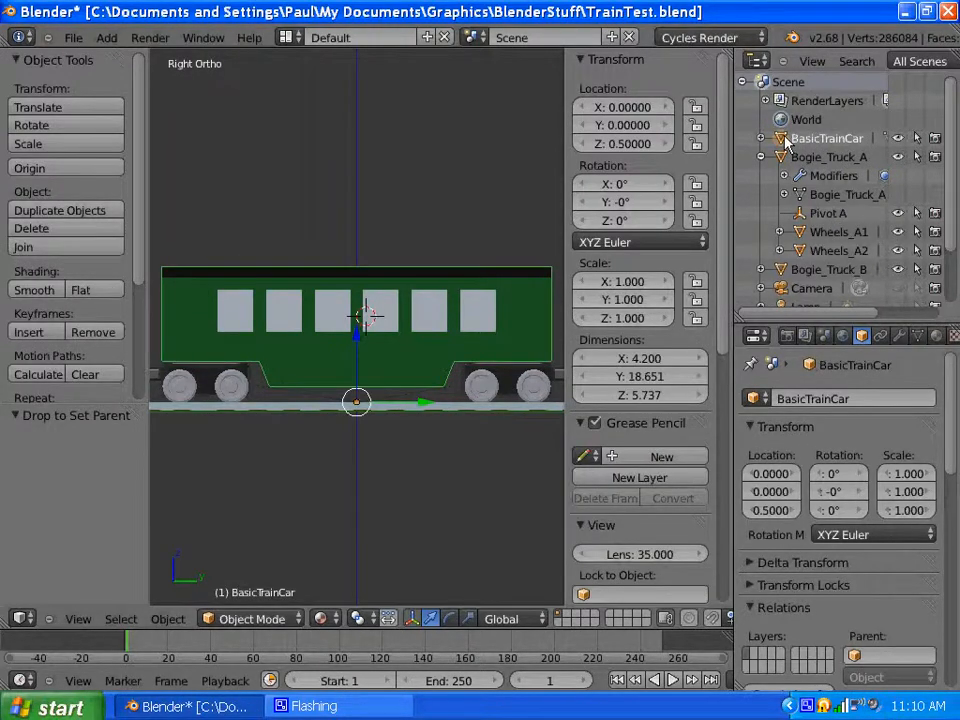
{"action": "left_click_drag", "start_coordinate": [780, 143], "coordinate": [816, 222]}
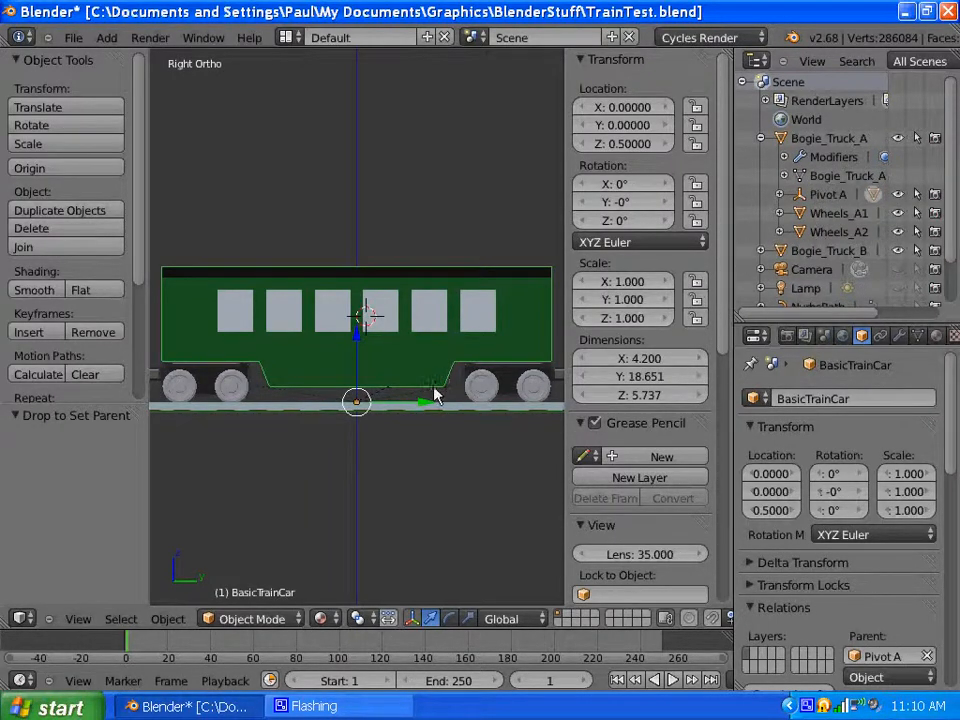
{"action": "scroll", "coordinate": [447, 392], "scroll_direction": "down", "scroll_amount": 1}
{"action": "middle_click_drag", "start_coordinate": [418, 398], "coordinate": [482, 358]}
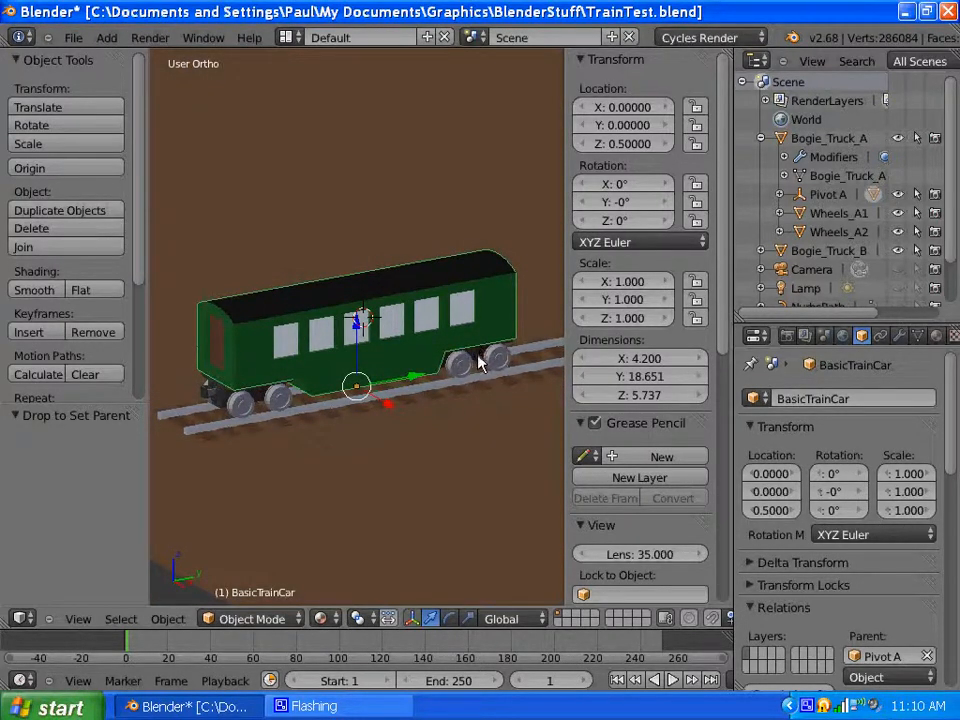
{"action": "right_click", "coordinate": [482, 360]}
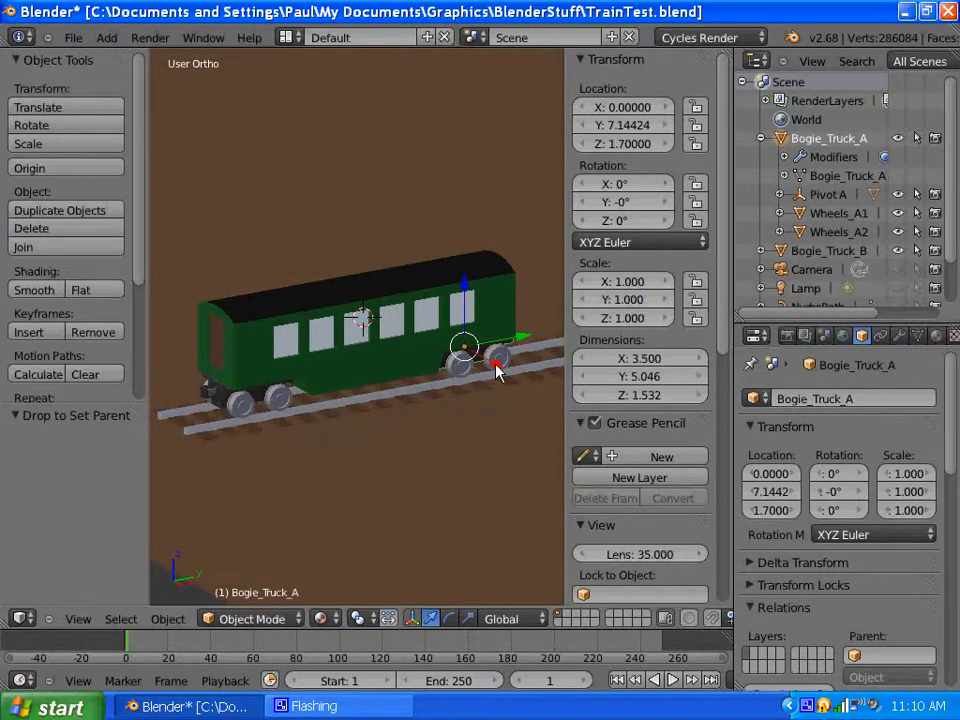
{"action": "right_click", "coordinate": [497, 370]}
{"action": "key", "text": "g"}
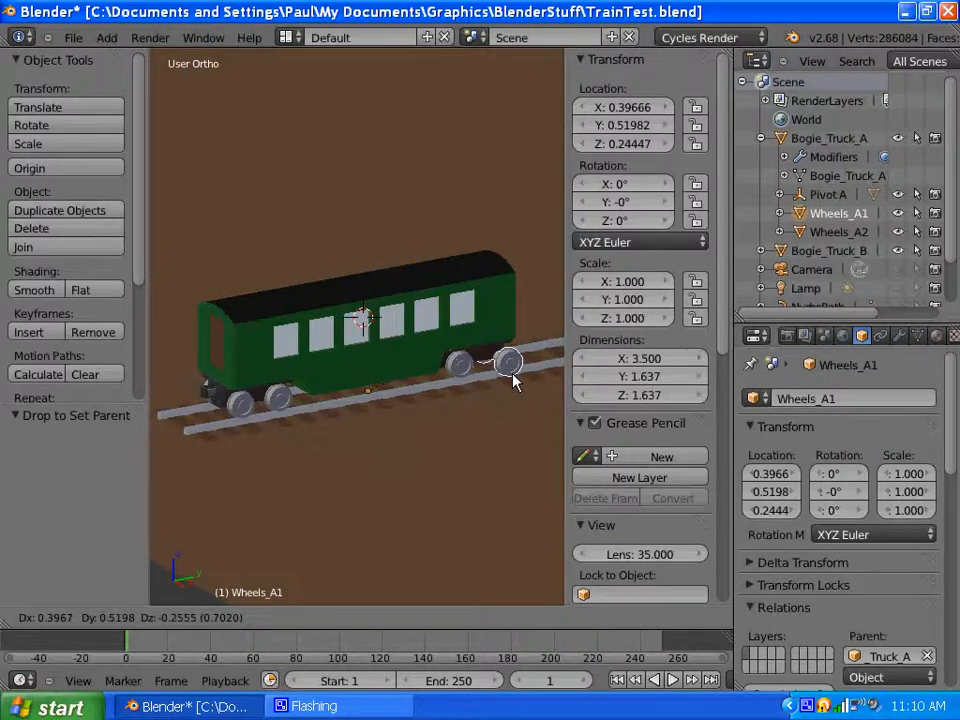
{"action": "right_click", "coordinate": [511, 383]}
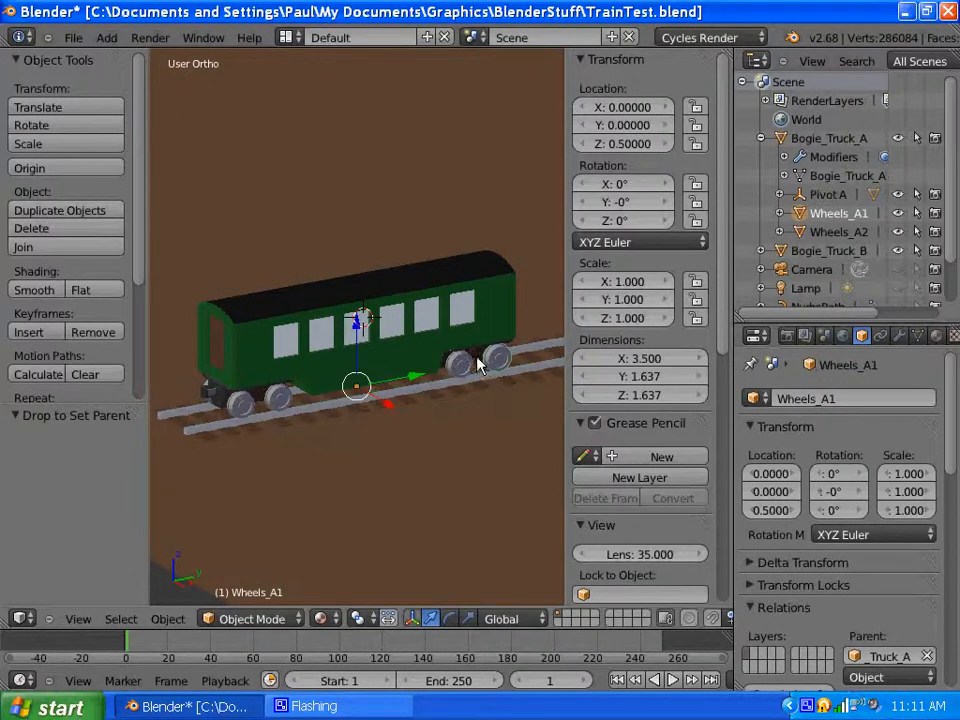
{"action": "right_click", "coordinate": [479, 365]}
{"action": "right_click", "coordinate": [486, 367]}
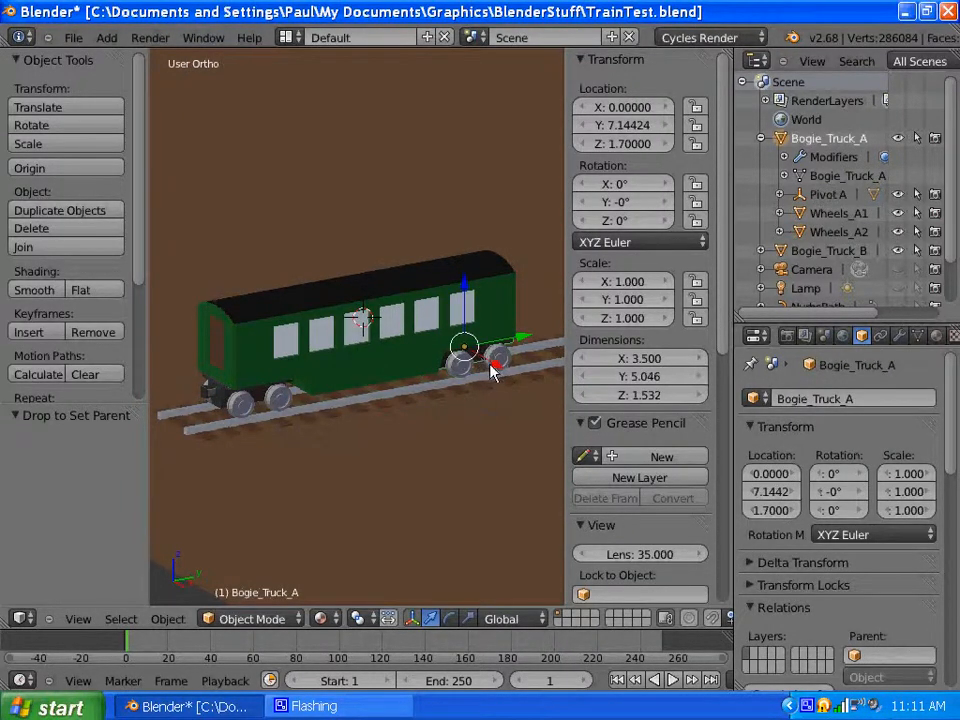
{"action": "right_click", "coordinate": [484, 360]}
{"action": "key", "text": "g"}
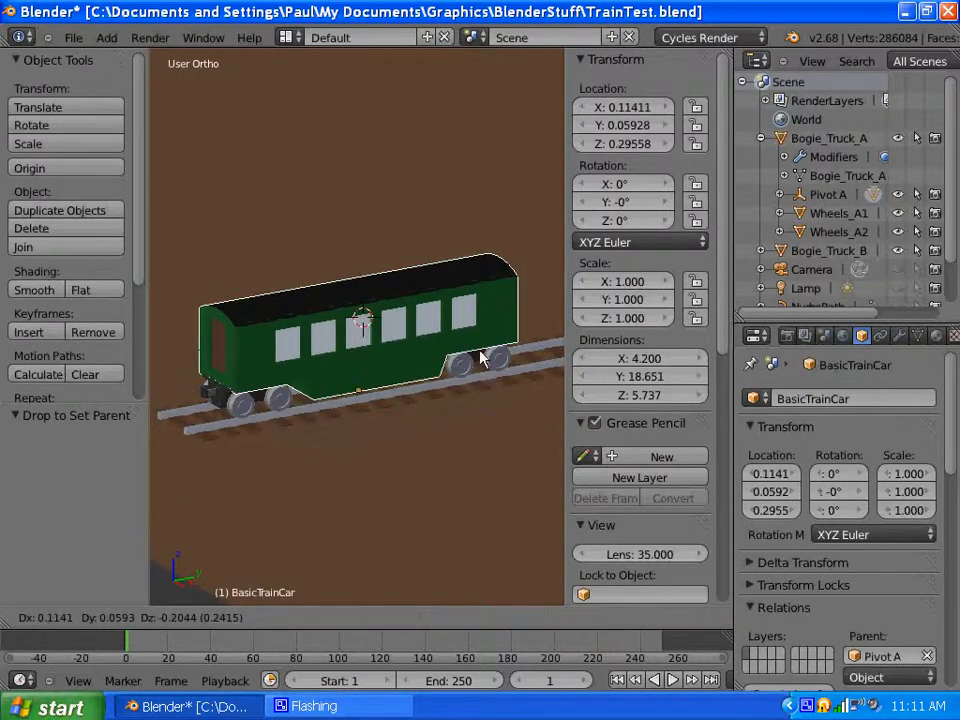
{"action": "right_click", "coordinate": [490, 350]}
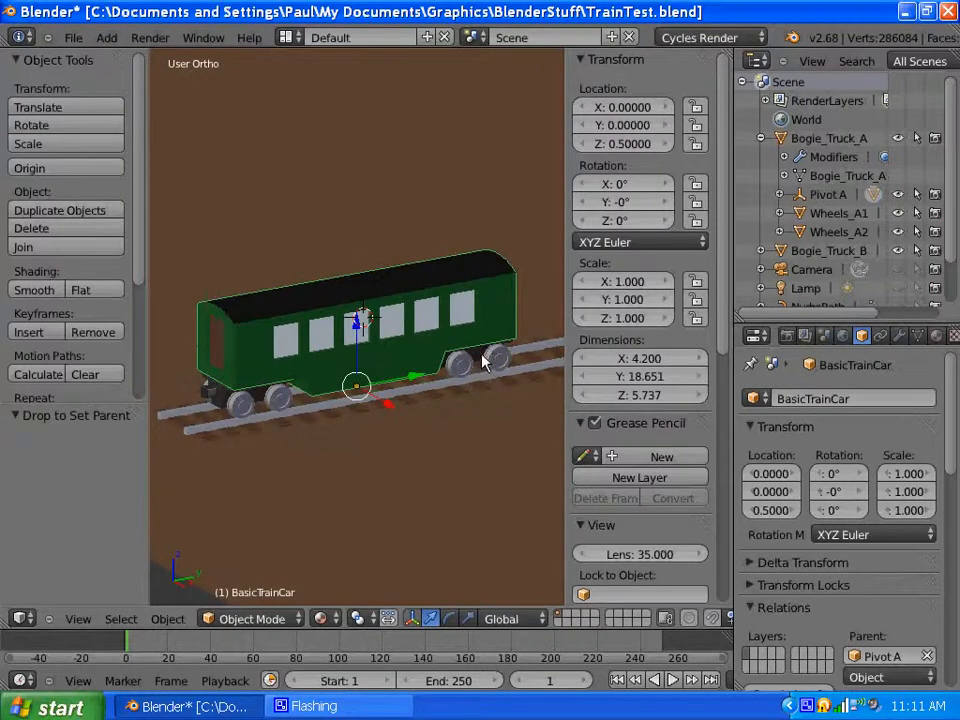
Try moving Bogie_Truck_A freely to test the body's attachment, and cancel the move
{"action": "right_click", "coordinate": [482, 362]}
{"action": "right_click", "coordinate": [482, 362]}
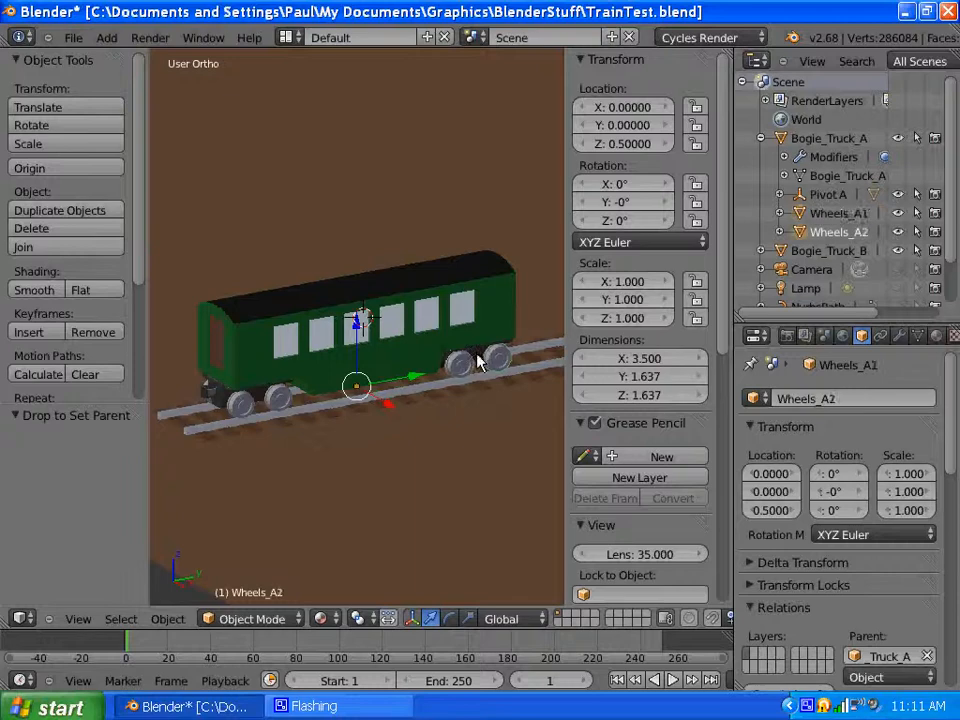
{"action": "right_click", "coordinate": [482, 362]}
{"action": "right_click", "coordinate": [482, 362]}
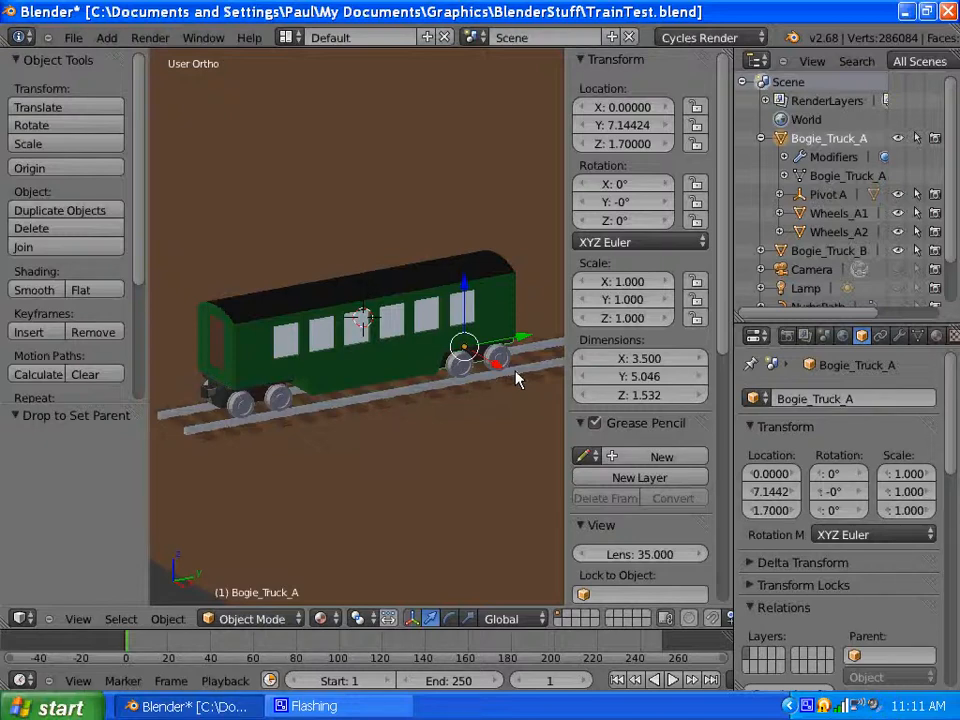
{"action": "key", "text": "g"}
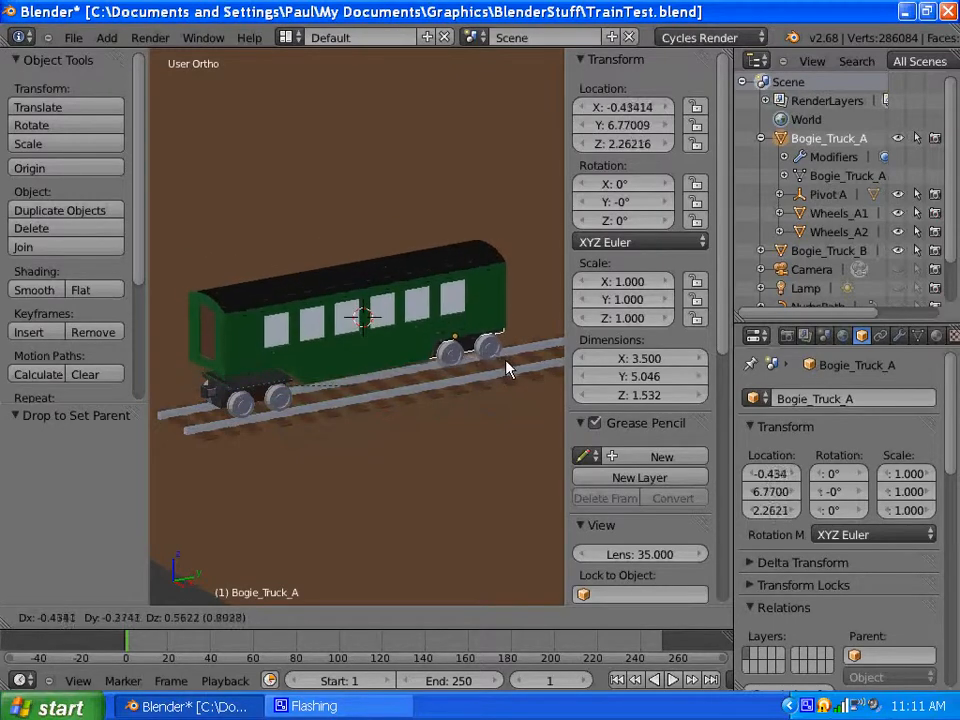
{"action": "right_click", "coordinate": [506, 370]}
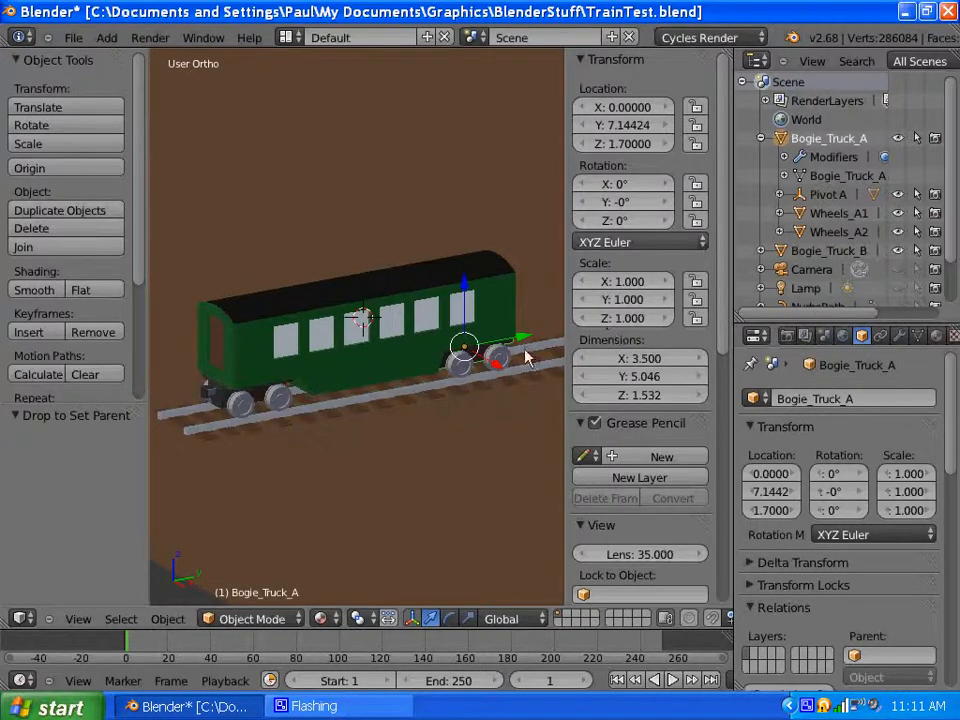
Add a Damped Track constraint to Pivot A with Pivot B as its target
{"action": "left_click", "coordinate": [803, 195]}
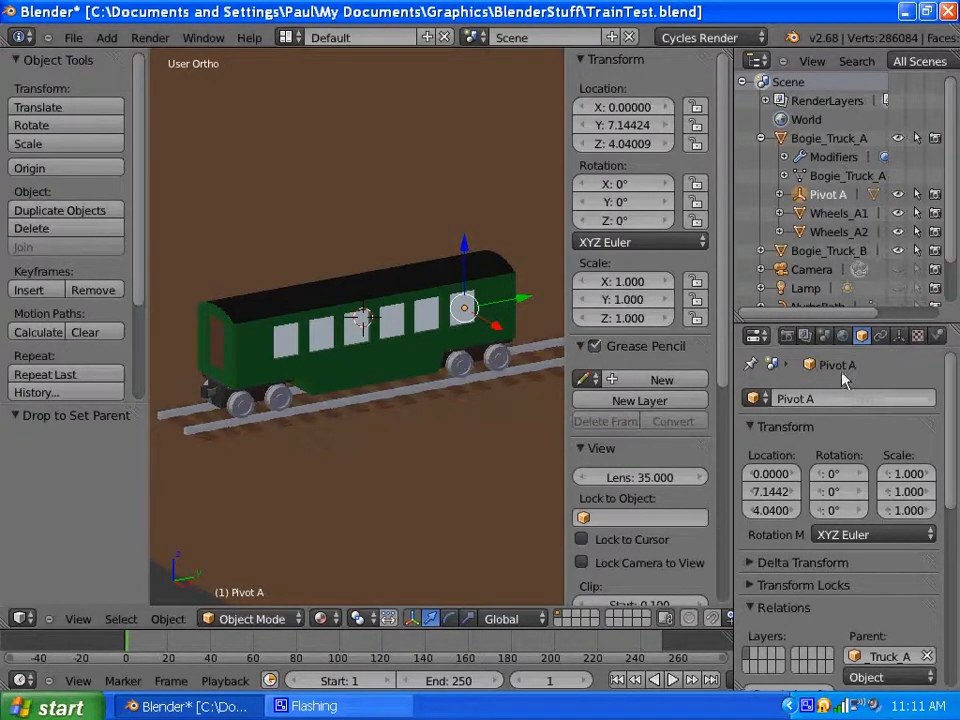
{"action": "left_click", "coordinate": [900, 337]}
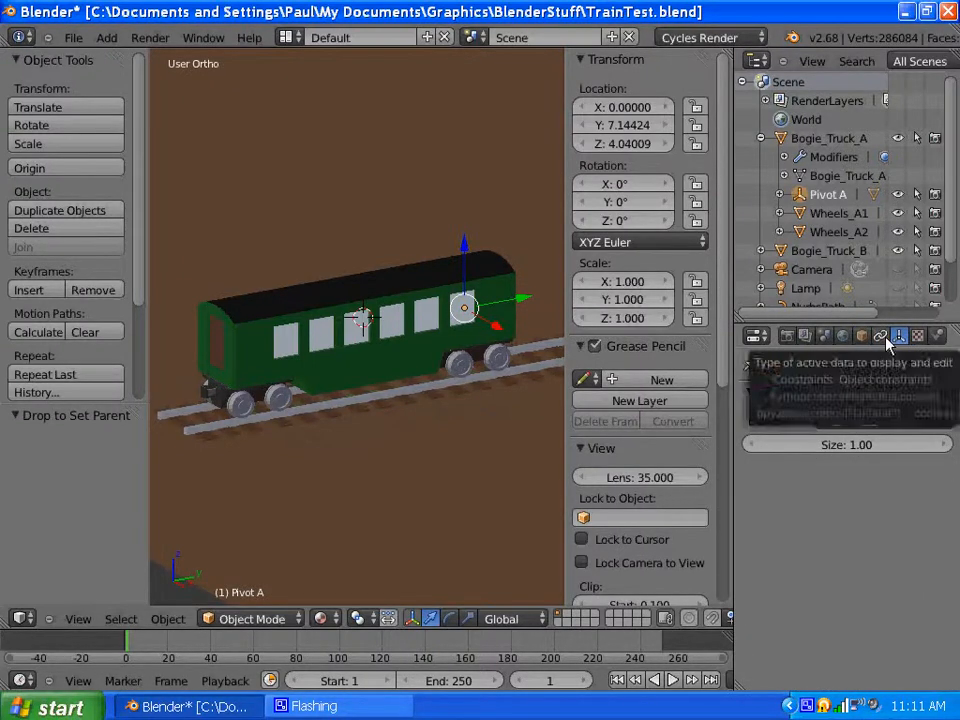
{"action": "left_click", "coordinate": [881, 336]}
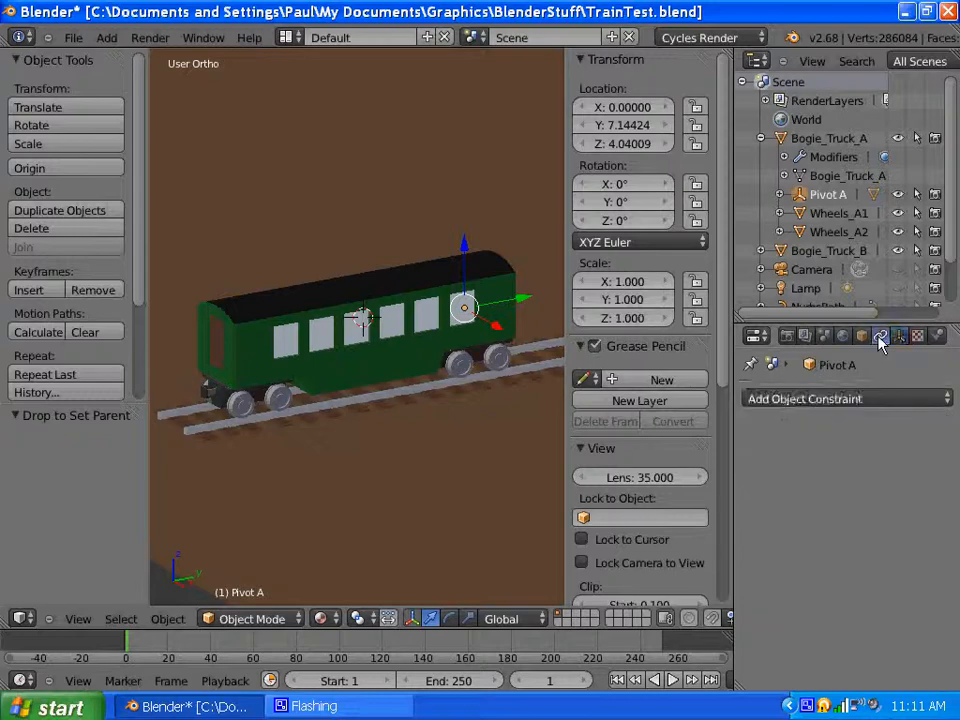
{"action": "left_click", "coordinate": [944, 399]}
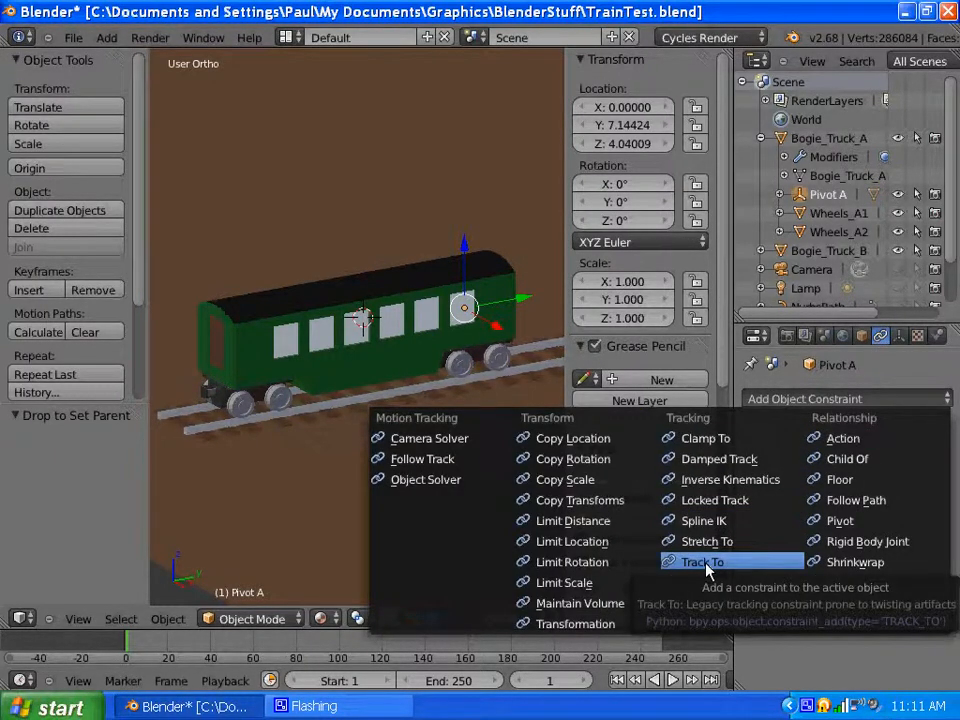
{"action": "left_click", "coordinate": [678, 460]}
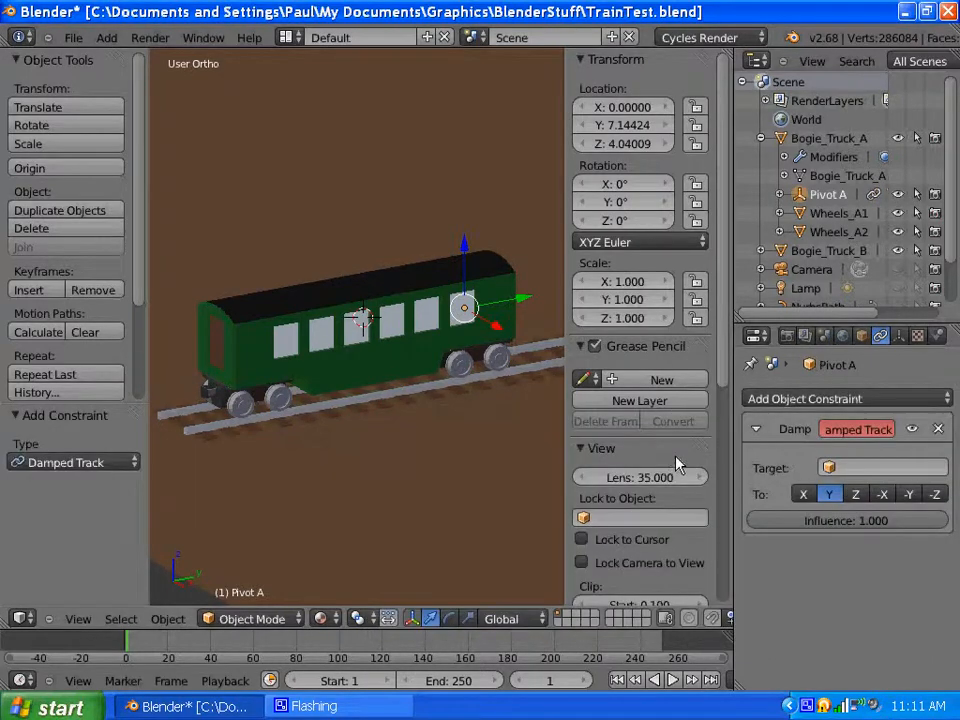
{"action": "left_click", "coordinate": [838, 467]}
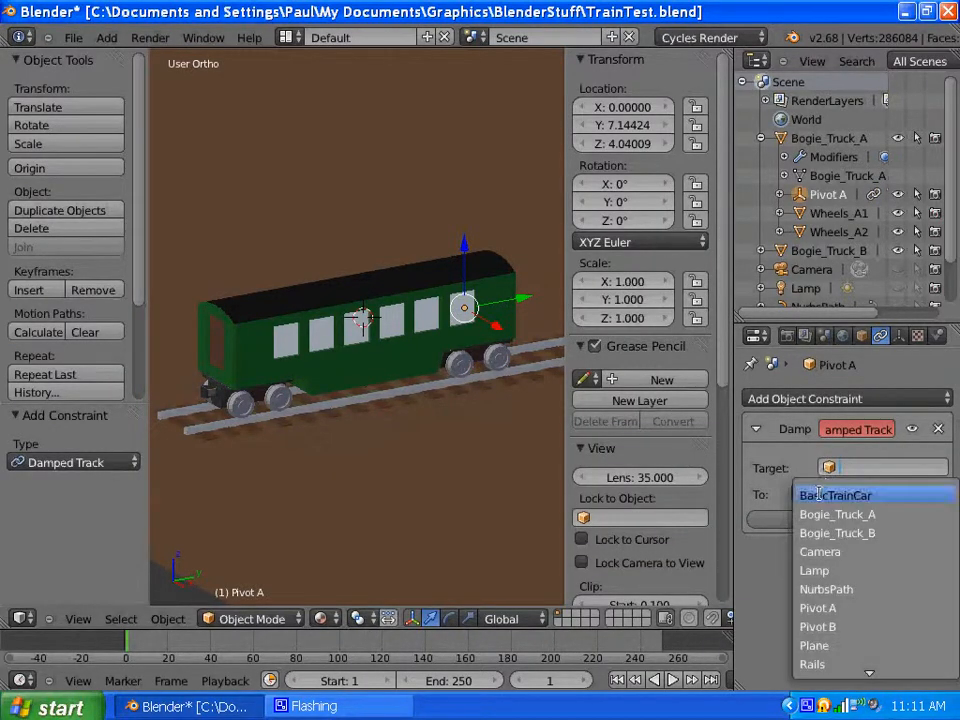
{"action": "left_click", "coordinate": [818, 627]}
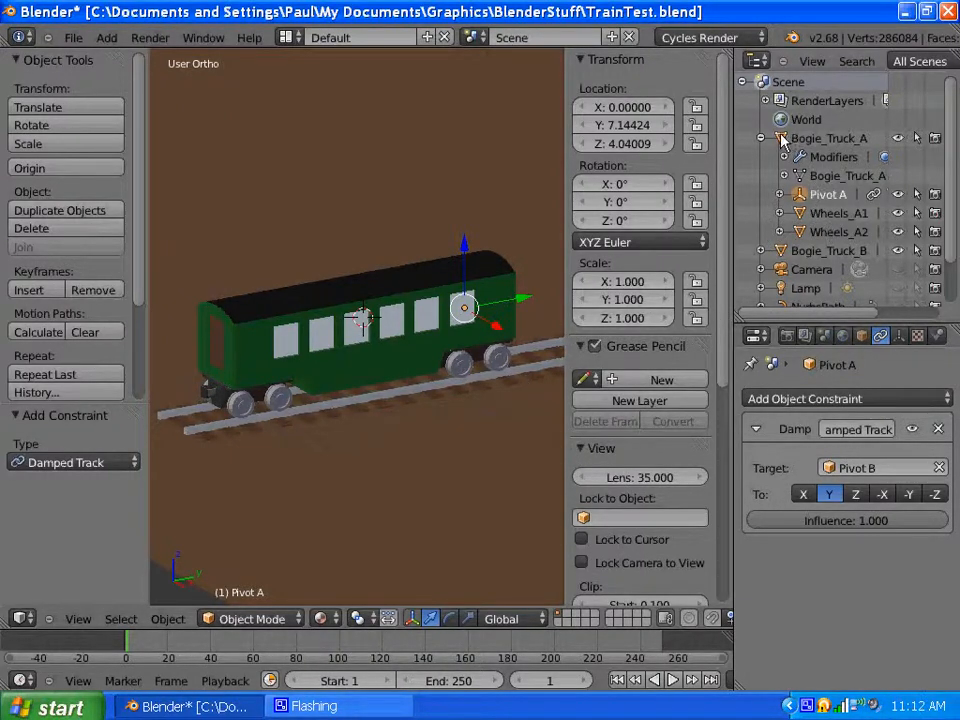
Try moving Bogie_Truck_A to test the Damped Track constraint, and cancel the move
{"action": "right_click", "coordinate": [462, 345]}
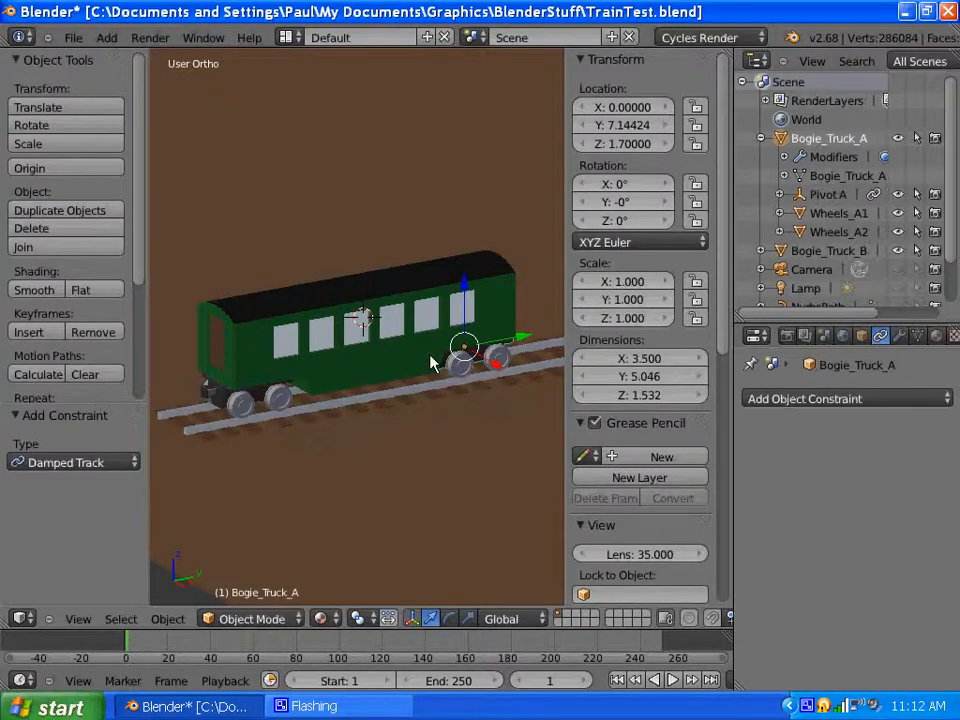
{"action": "key", "text": "g"}
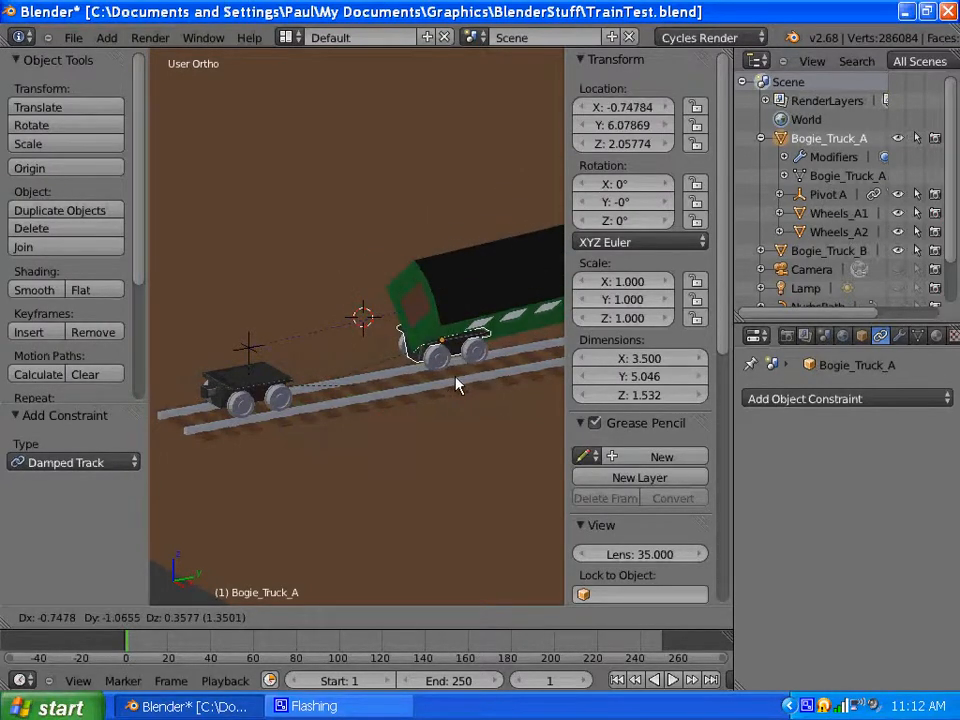
{"action": "key", "text": "Escape"}
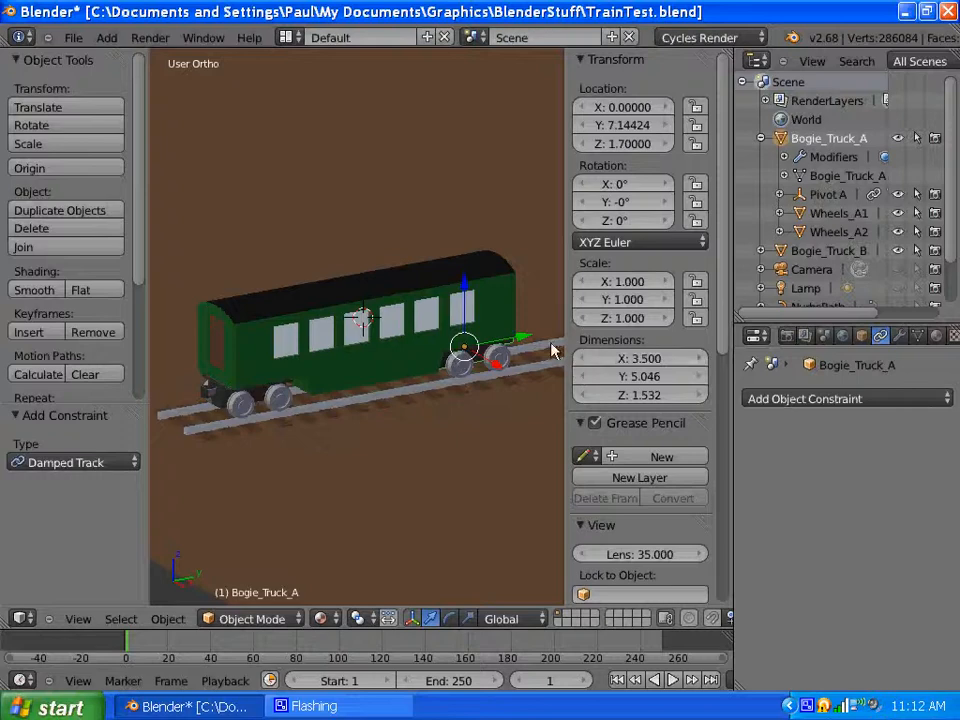
Set Pivot A's Damped Track axis to -Y and test it with a cancelled free move of Bogie_Truck_A
{"action": "left_click", "coordinate": [807, 197]}
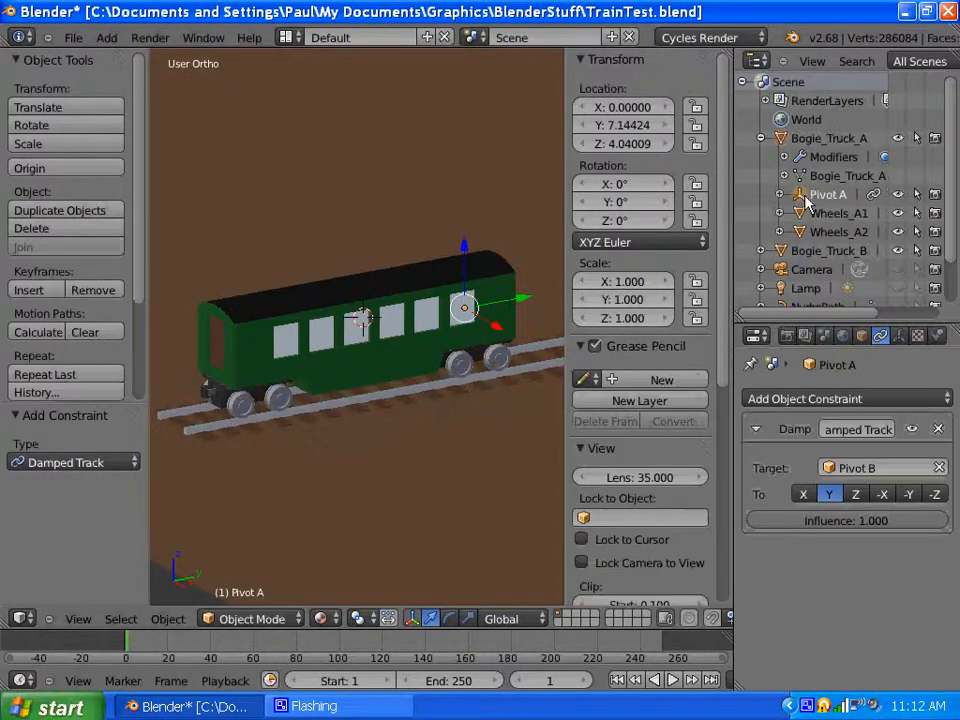
{"action": "left_click", "coordinate": [908, 494]}
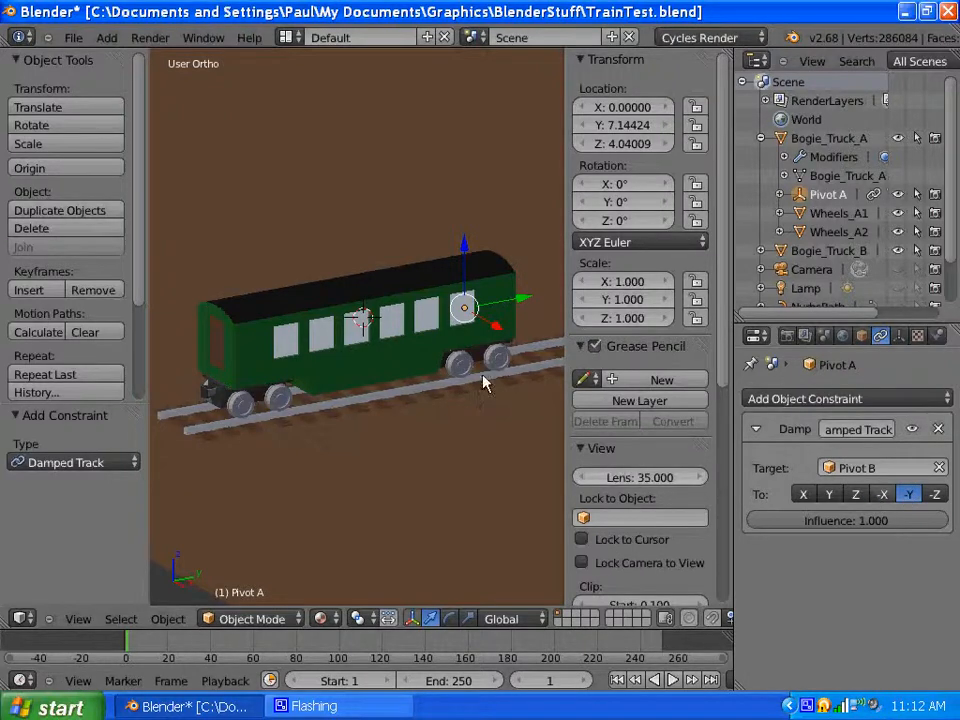
{"action": "right_click", "coordinate": [462, 352]}
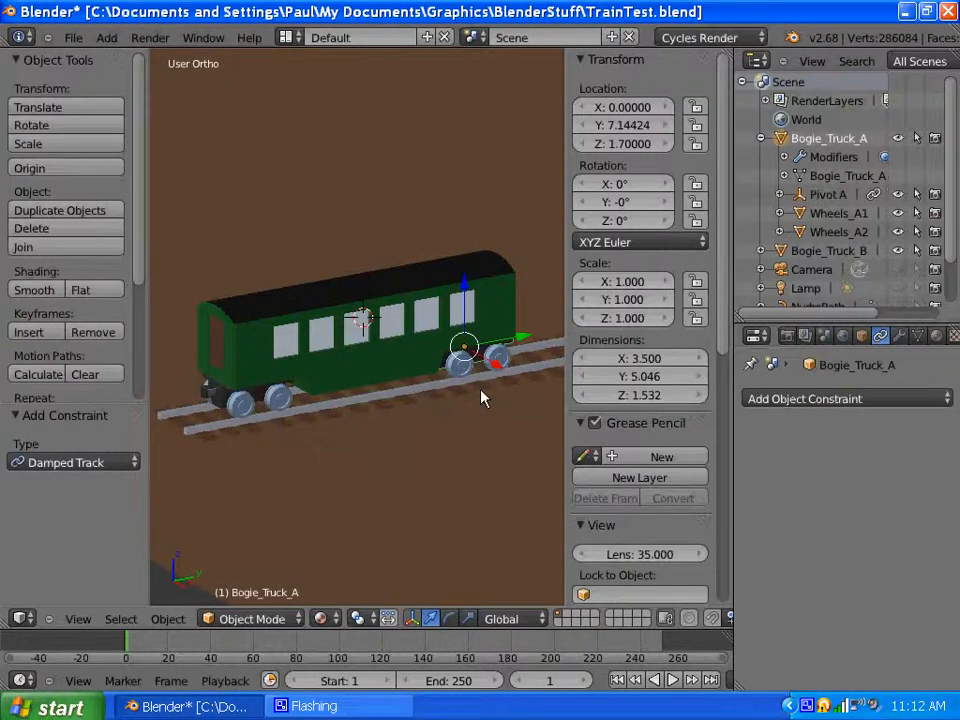
{"action": "key", "text": "g"}
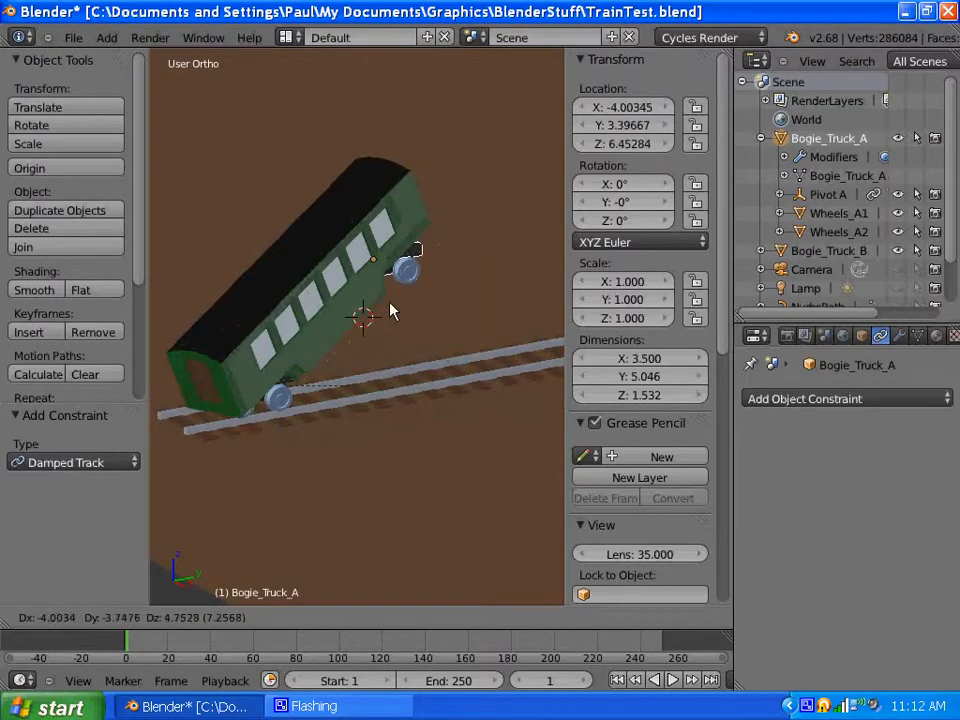
{"action": "right_click", "coordinate": [448, 364]}
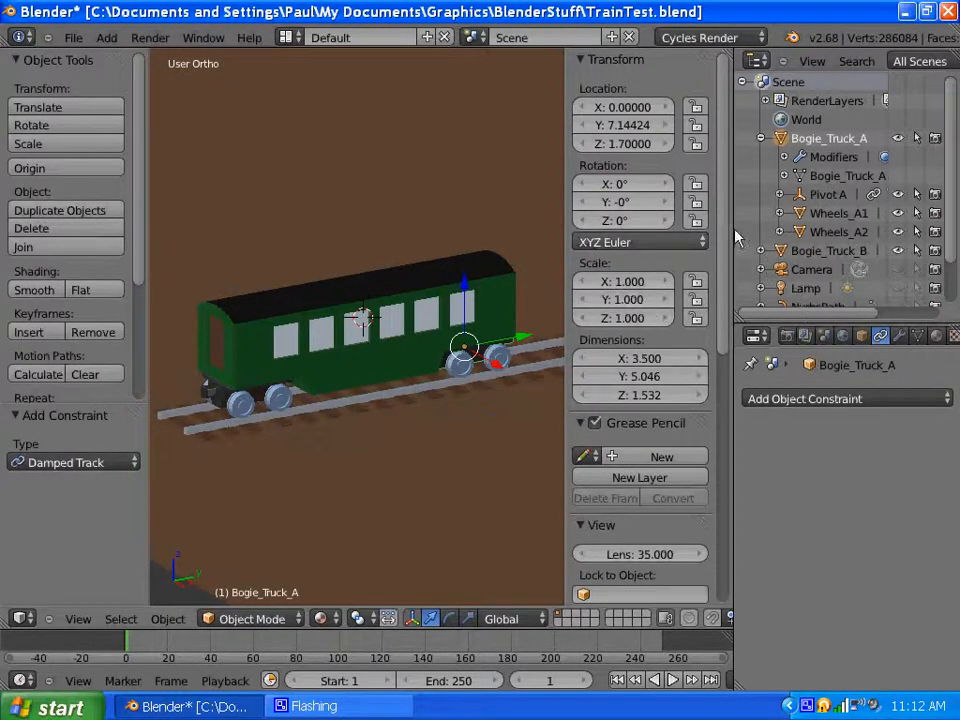
Lock the Y and Z rotation of Pivot A
{"action": "left_click", "coordinate": [828, 194]}
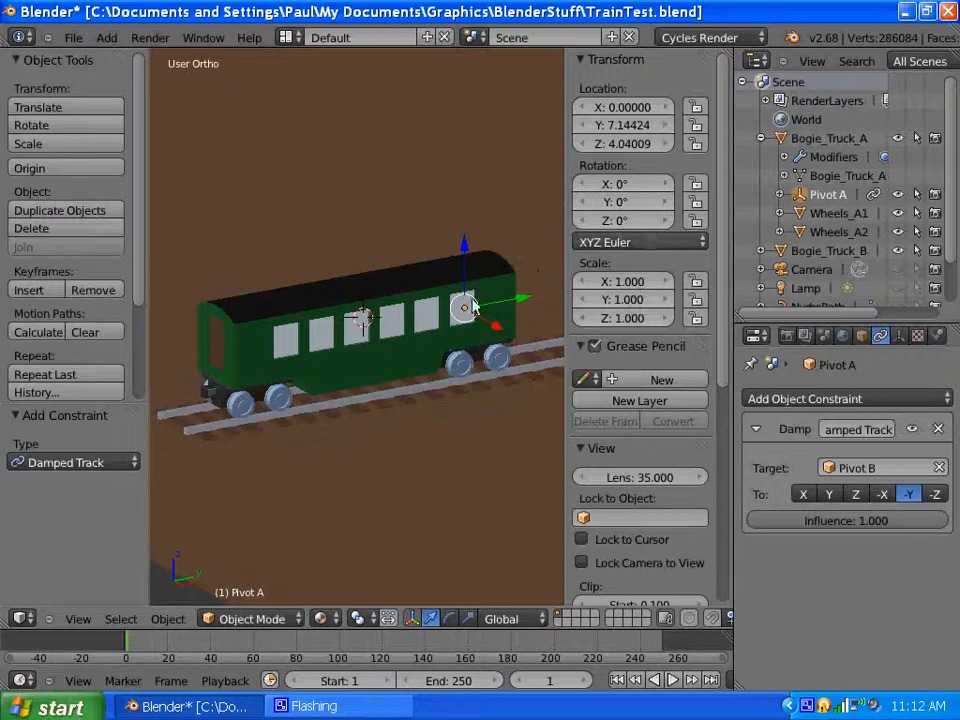
{"action": "left_click", "coordinate": [697, 203]}
{"action": "left_click", "coordinate": [697, 220]}
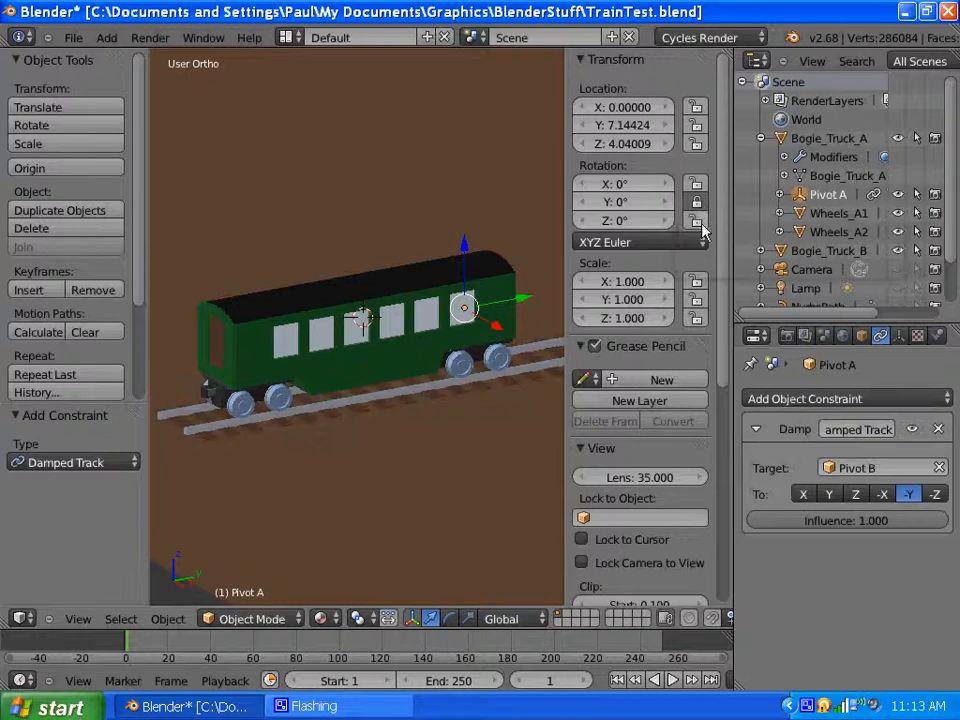
Test-move Bogie_Truck_A along the global X, Y and Z axes, leaving it at its original location
{"action": "right_click", "coordinate": [480, 358]}
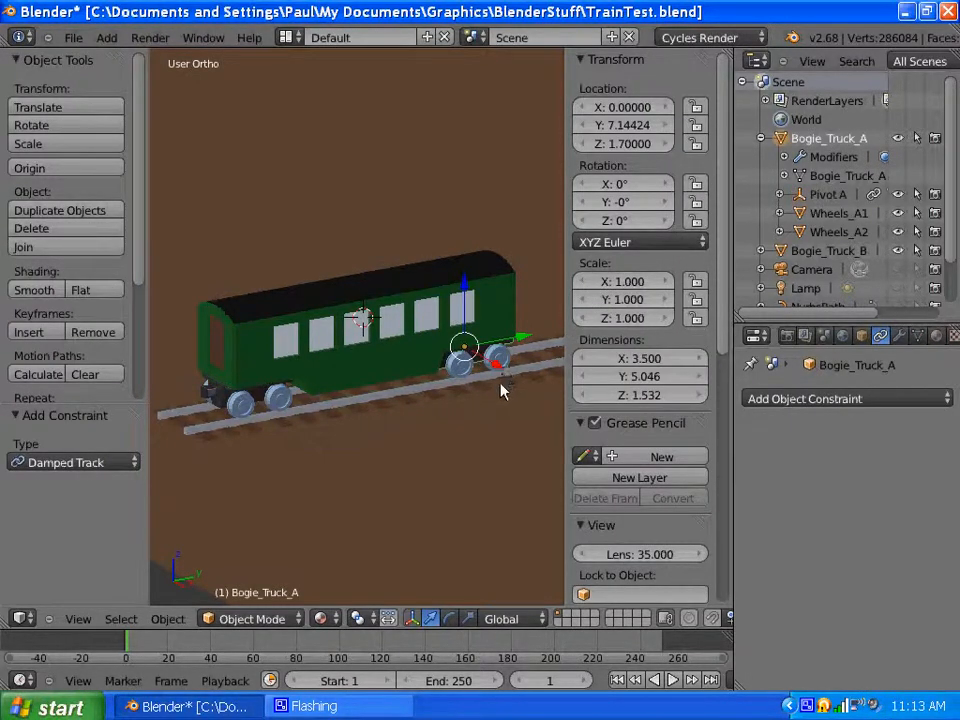
{"action": "key", "text": "g"}
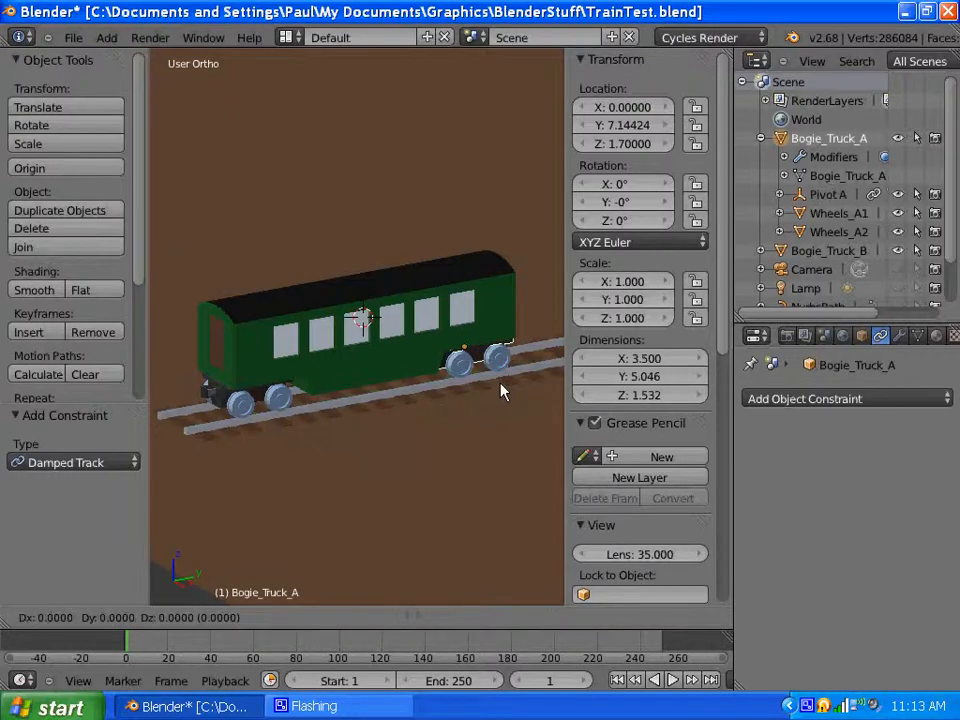
{"action": "key", "text": "x"}
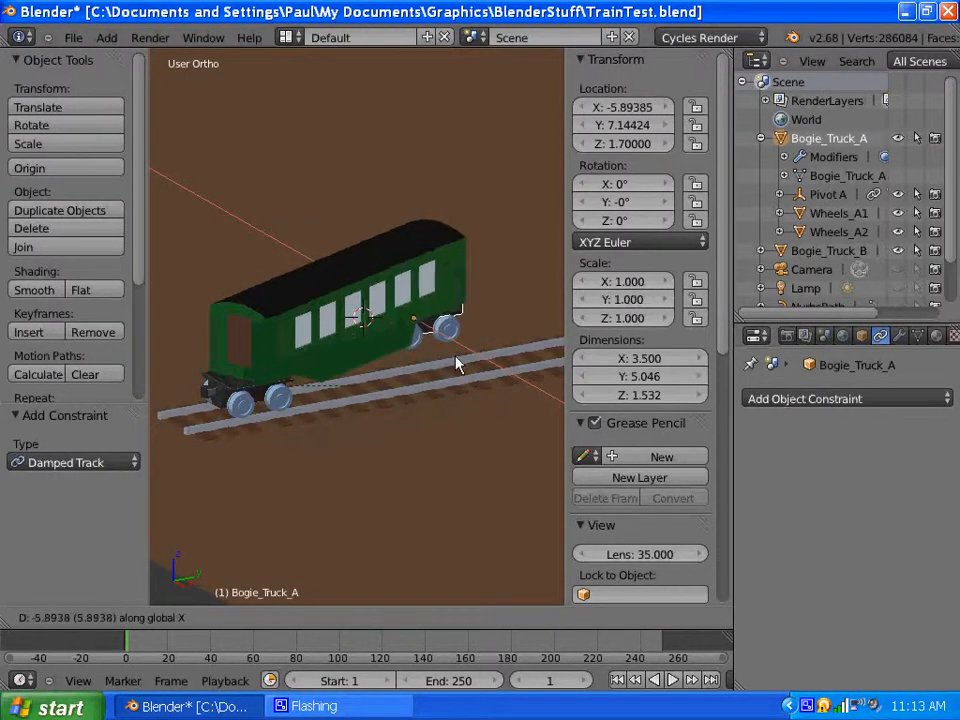
{"action": "key", "text": "y"}
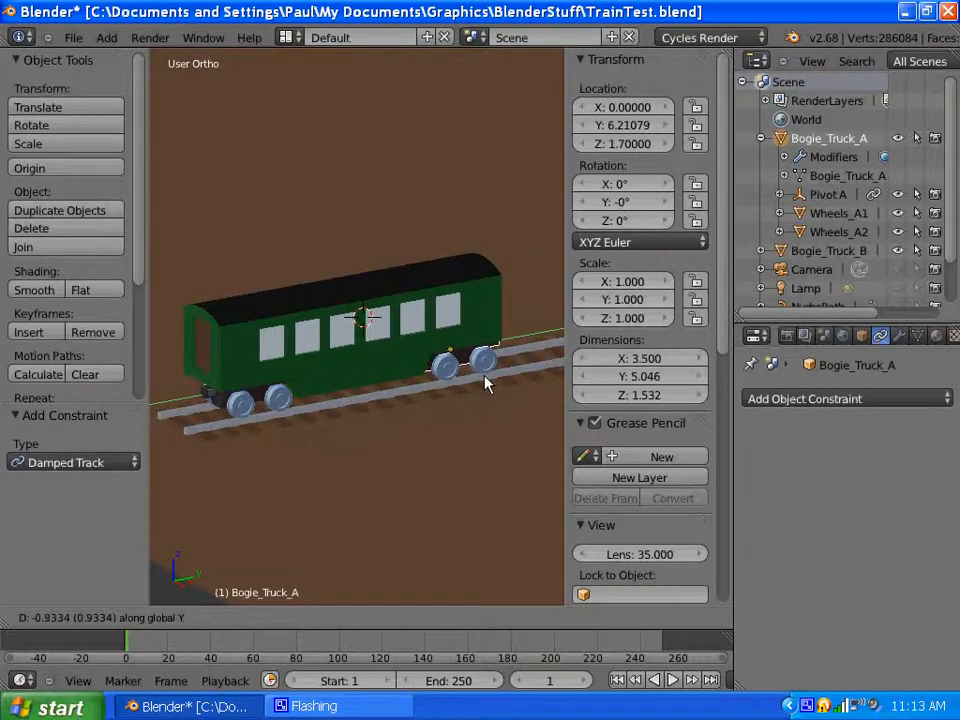
{"action": "key", "text": "z"}
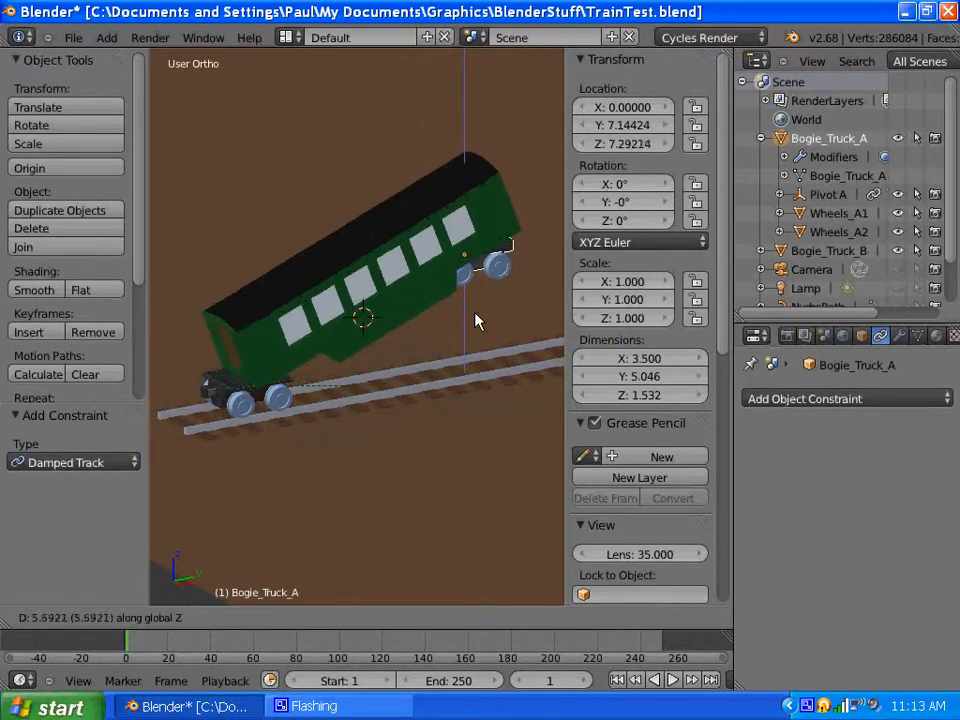
{"action": "left_click", "coordinate": [490, 362]}
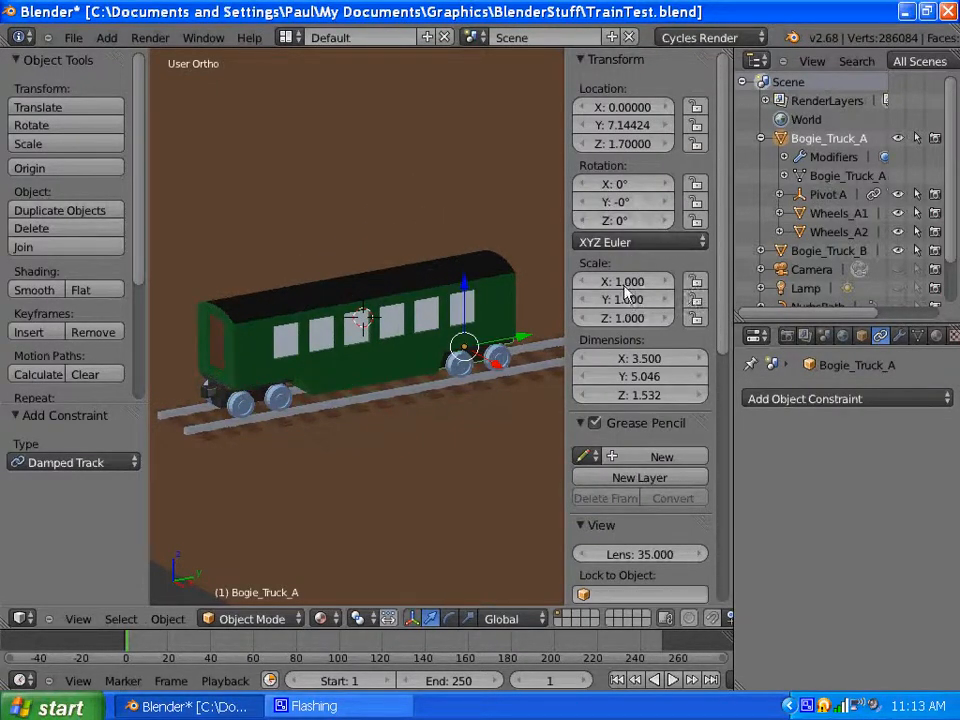
Unlock the Y and Z rotation of Pivot A
{"action": "left_click", "coordinate": [826, 194]}
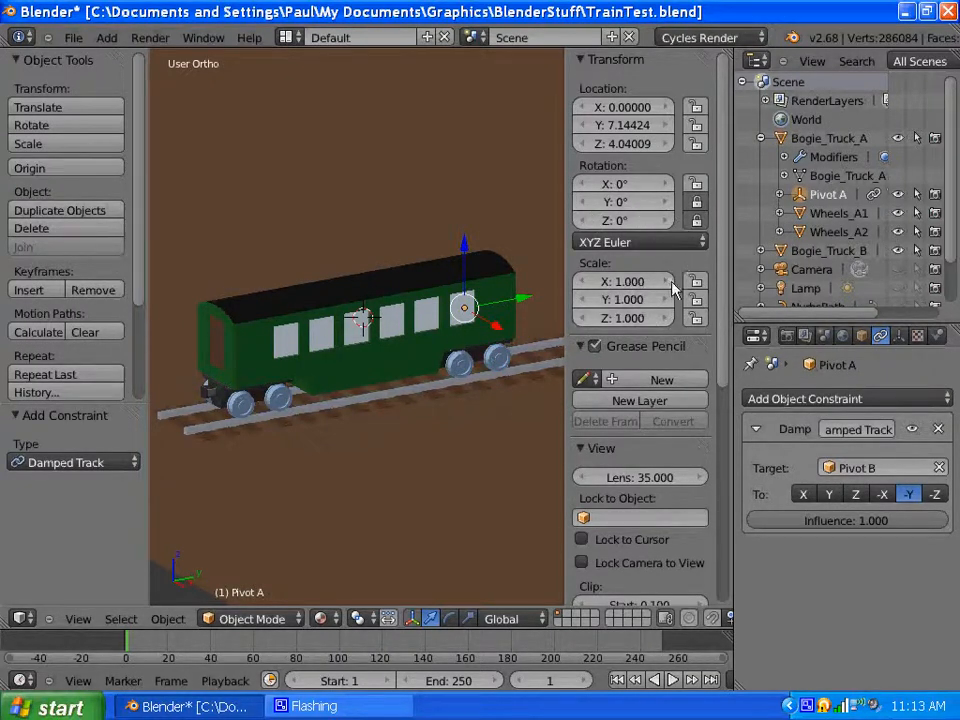
{"action": "left_click", "coordinate": [697, 203]}
{"action": "left_click", "coordinate": [697, 220]}
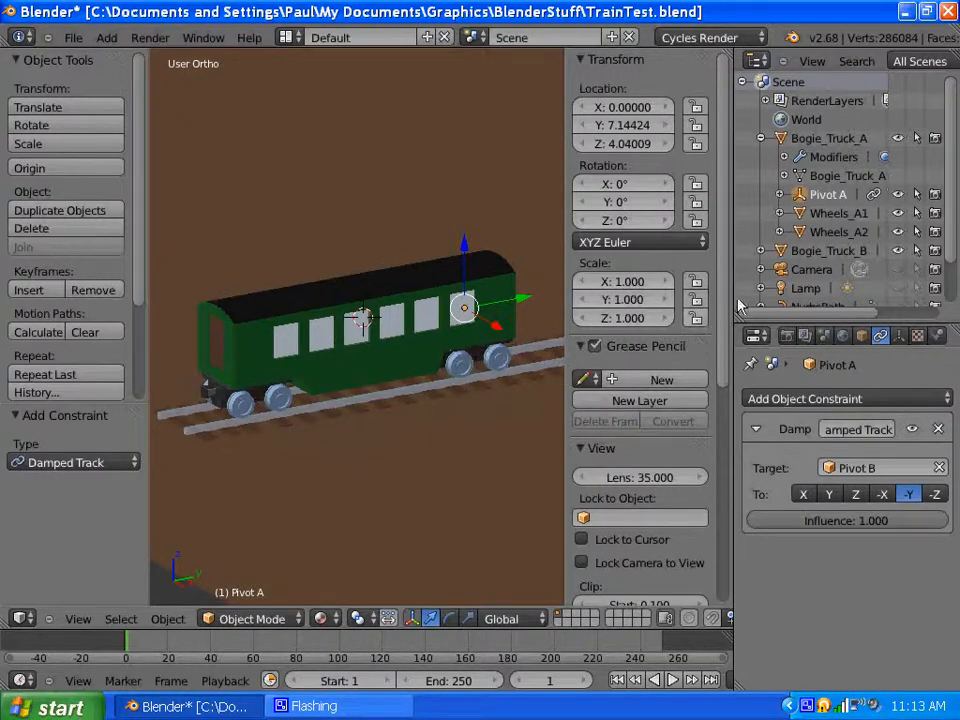
Select the NurbsPath and examine the course of the curved track ahead of the train car
{"action": "scroll", "coordinate": [938, 222], "scroll_direction": "down", "scroll_amount": 3}
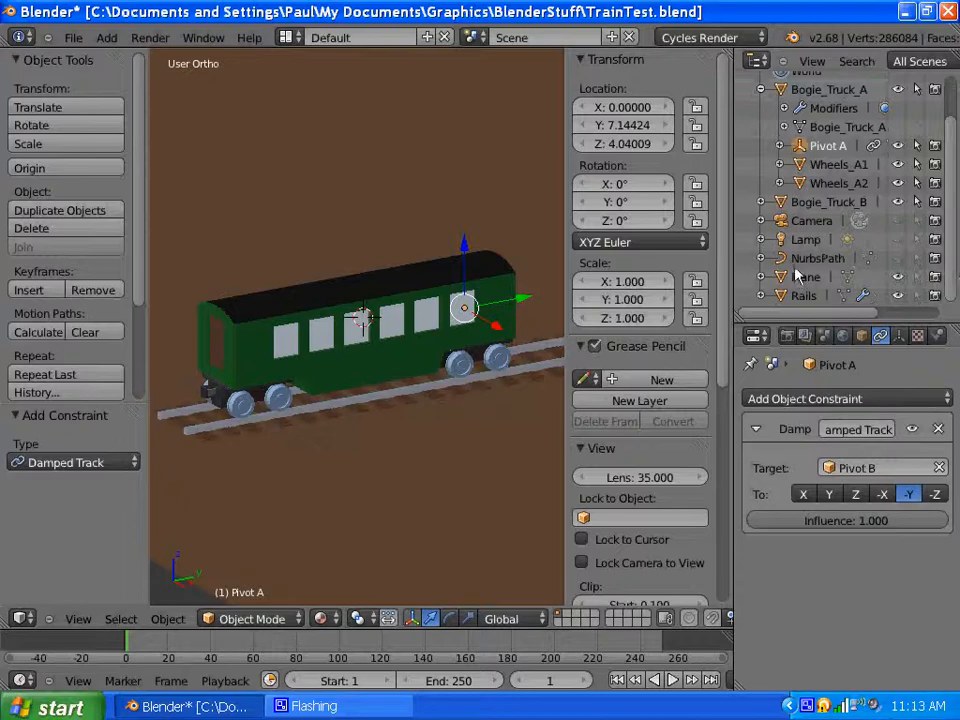
{"action": "left_click", "coordinate": [812, 258]}
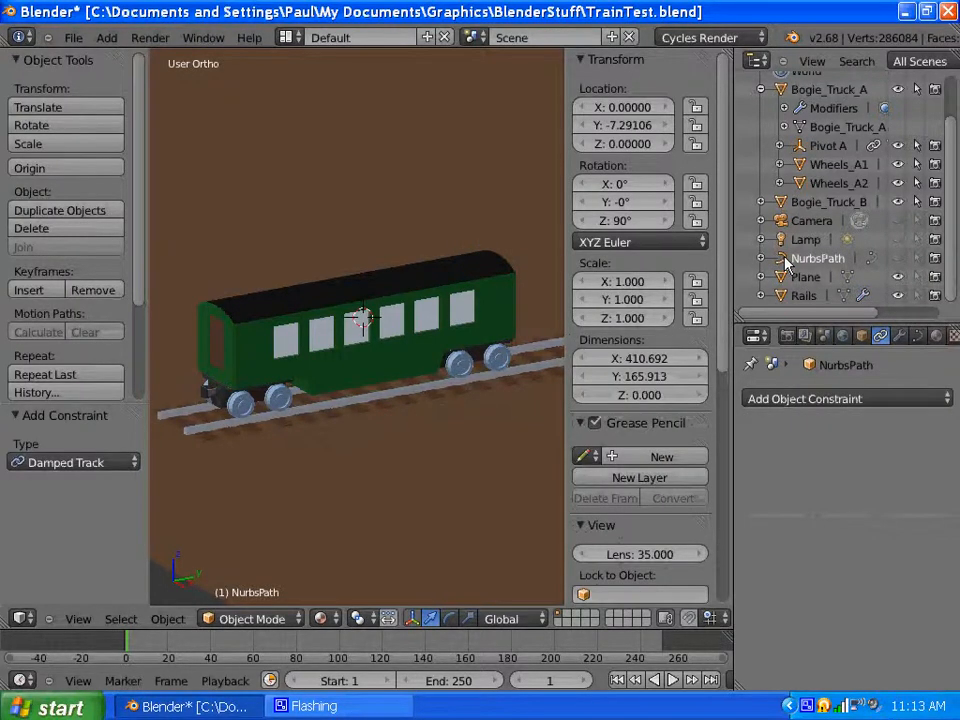
{"action": "scroll", "coordinate": [371, 392], "scroll_direction": "down", "scroll_amount": 5}
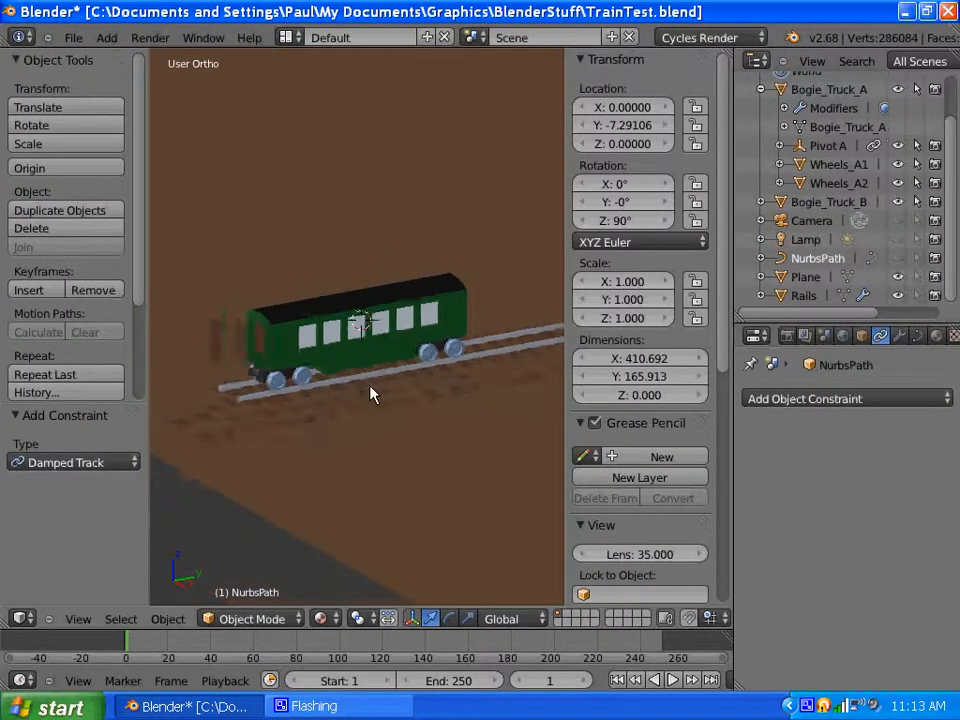
{"action": "scroll", "coordinate": [371, 392], "scroll_direction": "down", "scroll_amount": 1}
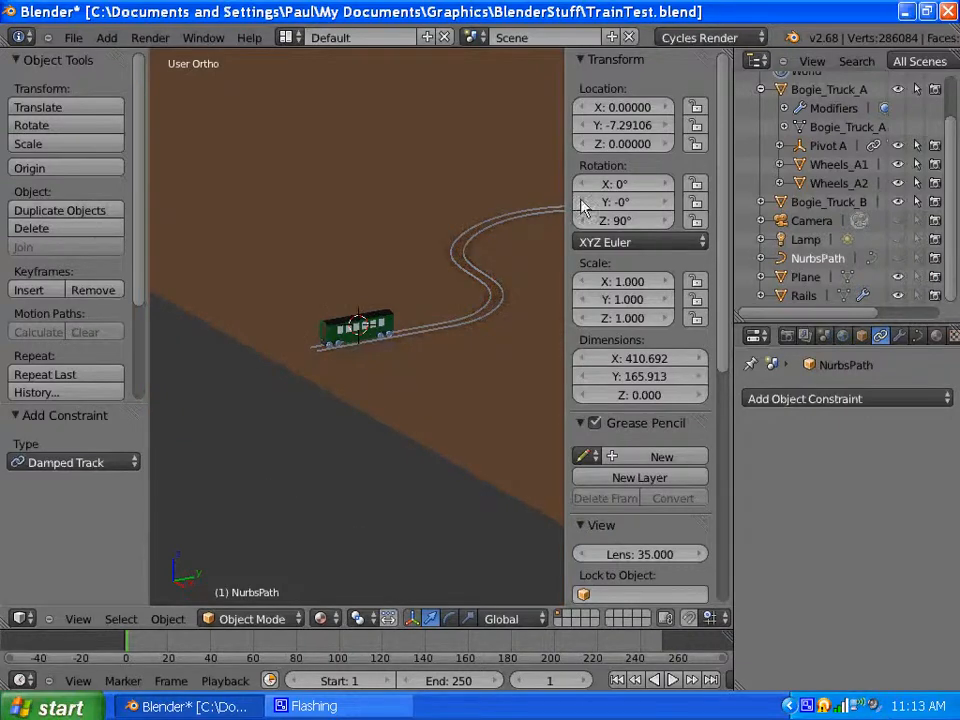
{"action": "scroll", "coordinate": [499, 240], "scroll_direction": "up", "scroll_amount": 10}
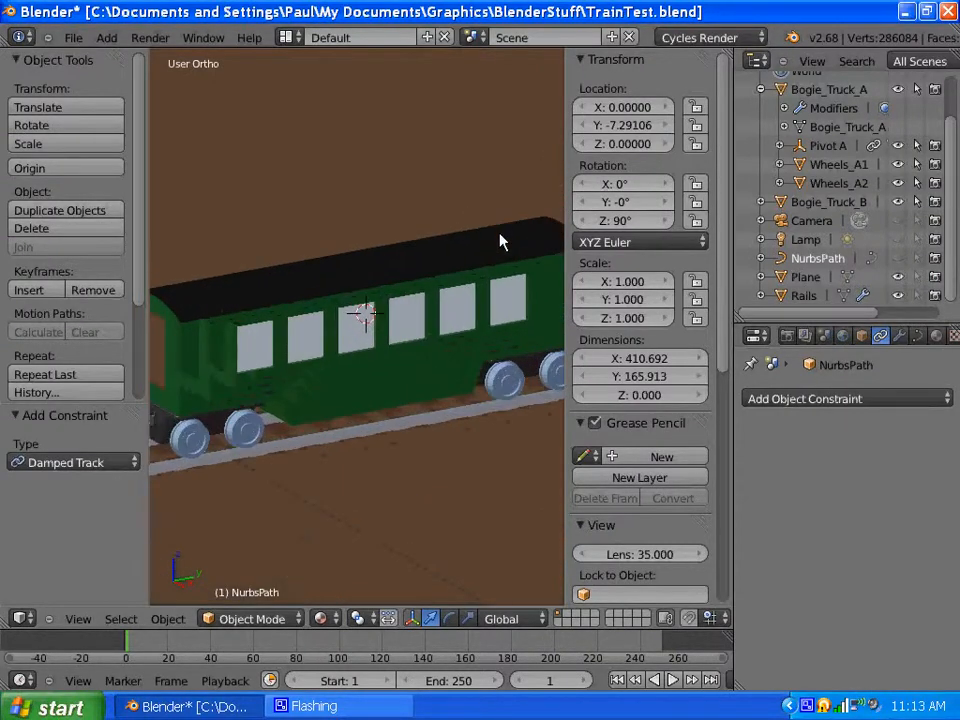
Select Bogie_Truck_A and add a Follow Path object constraint to it
{"action": "right_click", "coordinate": [530, 372]}
{"action": "middle_click_drag", "start_coordinate": [530, 372], "coordinate": [388, 343]}
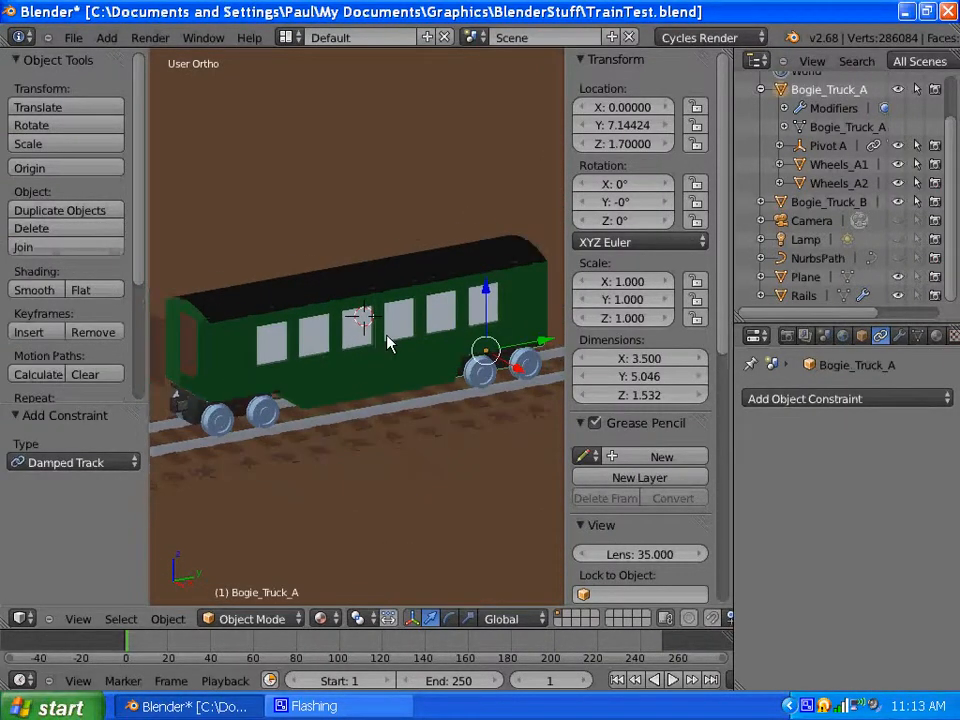
{"action": "scroll", "coordinate": [388, 343], "scroll_direction": "down", "scroll_amount": 3}
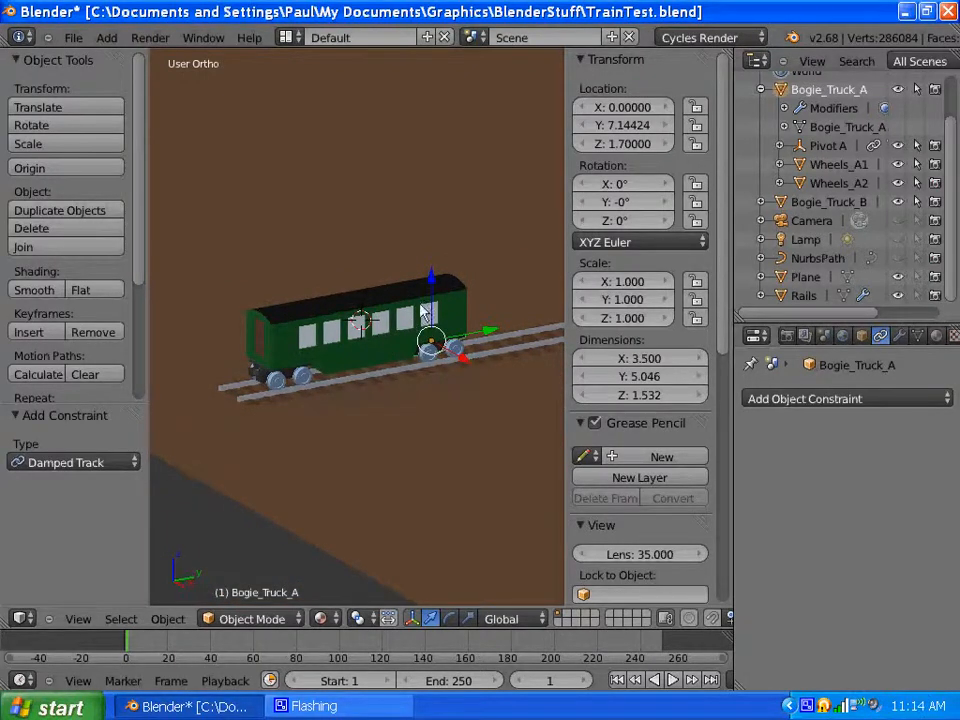
{"action": "left_click", "coordinate": [761, 91]}
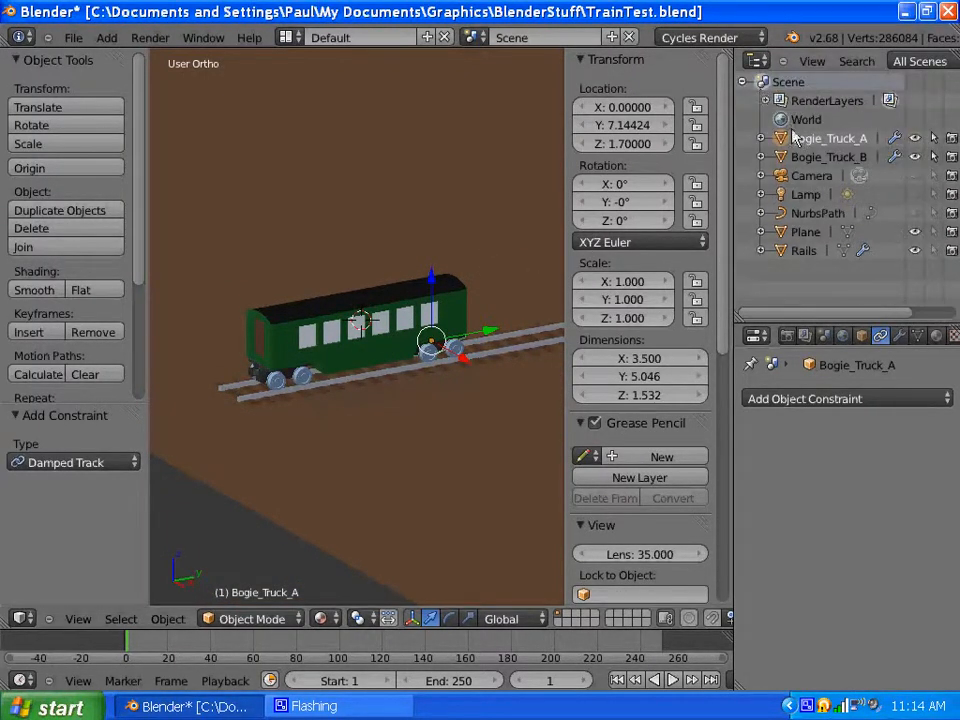
{"action": "left_click", "coordinate": [899, 337]}
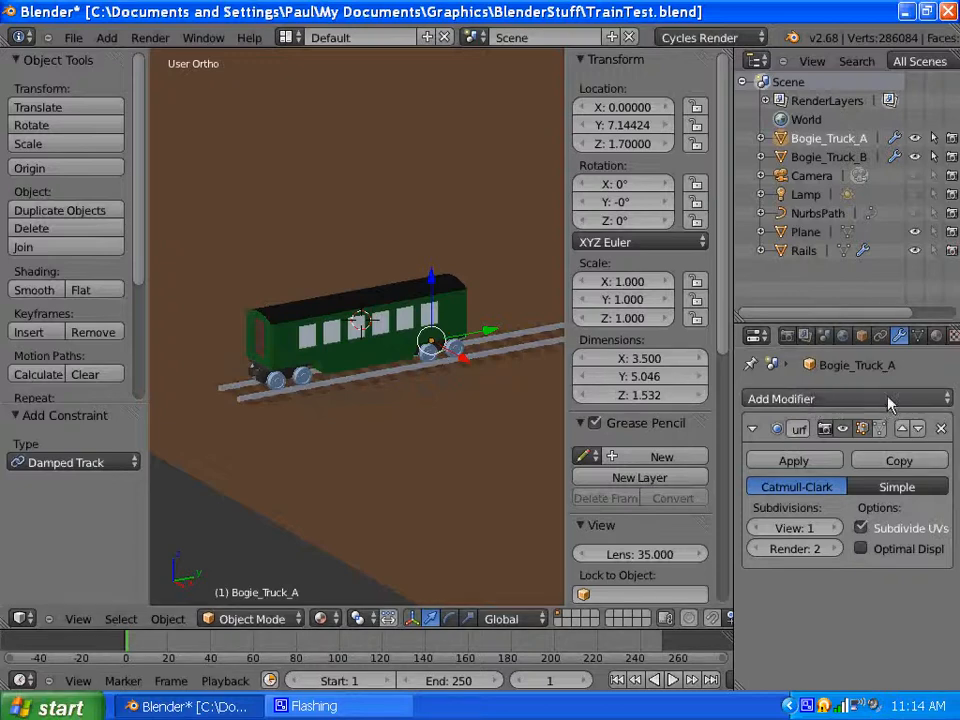
{"action": "left_click", "coordinate": [881, 337]}
{"action": "left_click", "coordinate": [946, 399]}
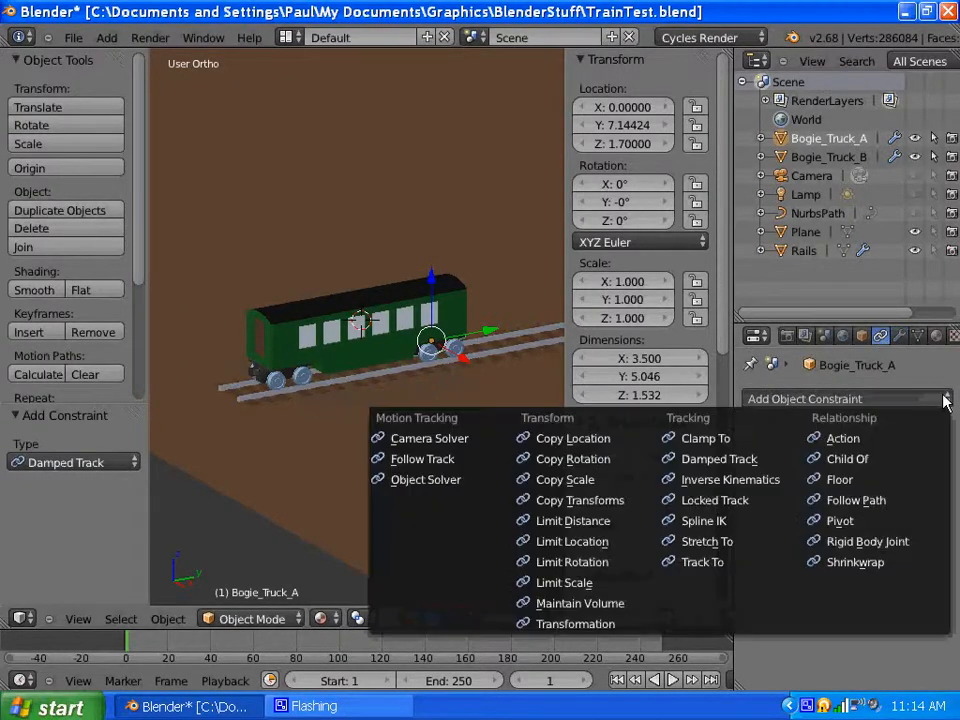
{"action": "left_click", "coordinate": [818, 502]}
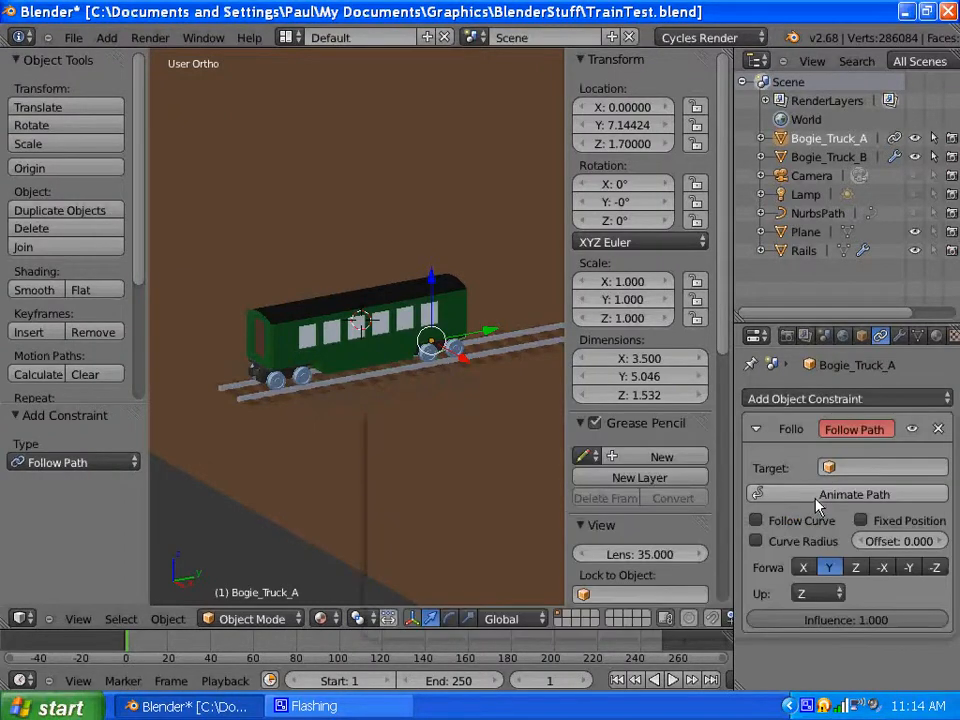
Set NurbsPath as the target of Bogie_Truck_A's Follow Path constraint and enable Follow Curve
{"action": "left_click", "coordinate": [866, 467]}
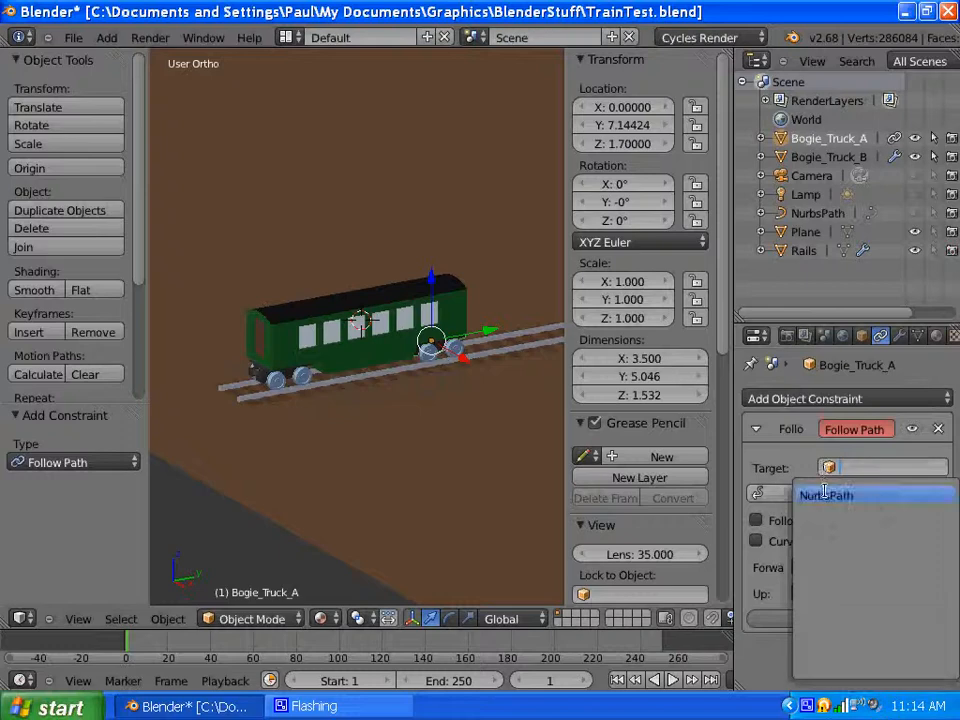
{"action": "left_click", "coordinate": [820, 494]}
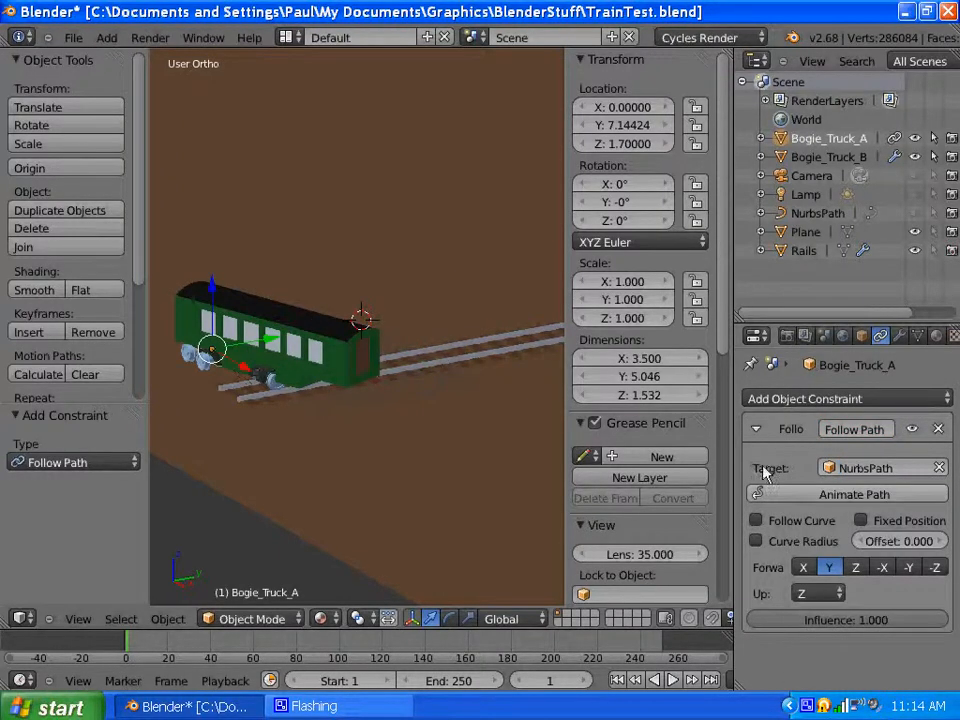
{"action": "left_click", "coordinate": [756, 521]}
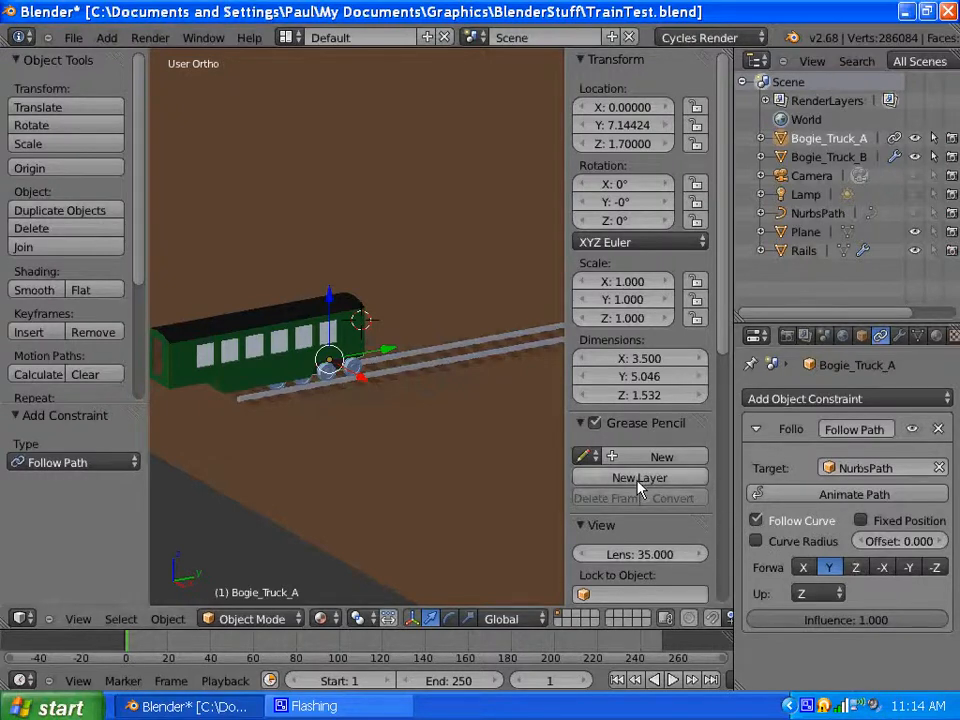
Select the NurbsPath and examine the Path Animation settings in its curve data
{"action": "left_click", "coordinate": [787, 214]}
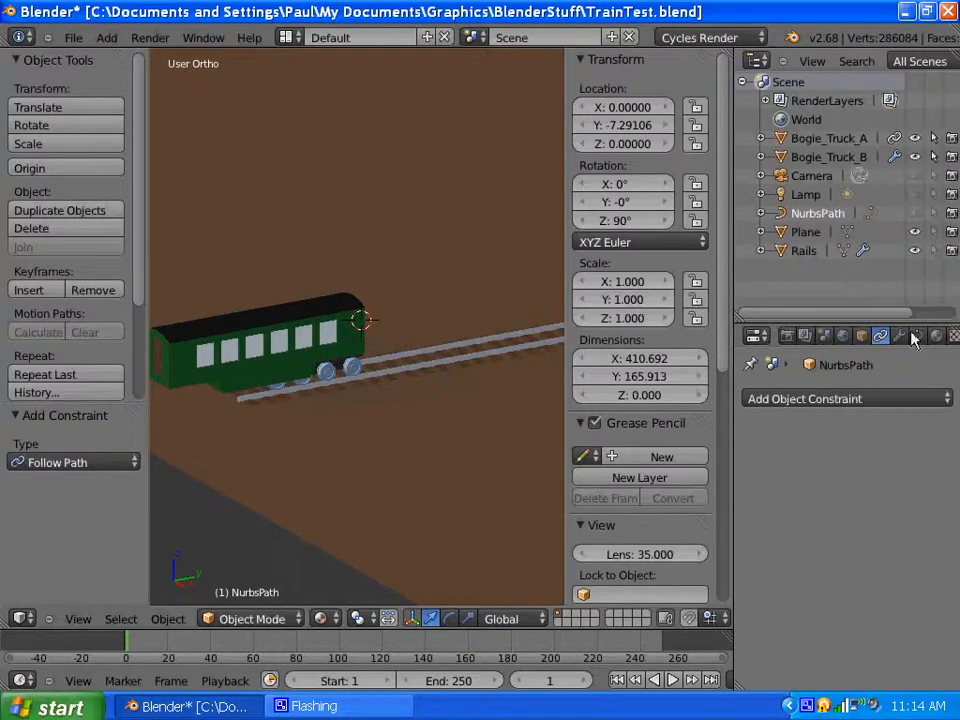
{"action": "left_click", "coordinate": [916, 338]}
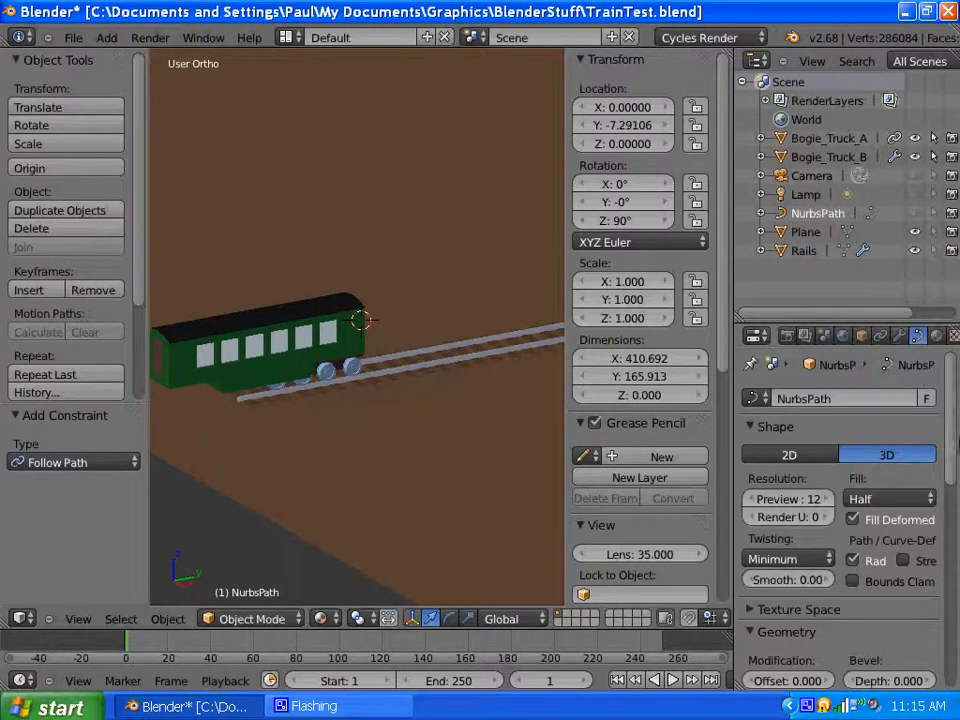
{"action": "left_click_drag", "start_coordinate": [950, 452], "coordinate": [949, 609]}
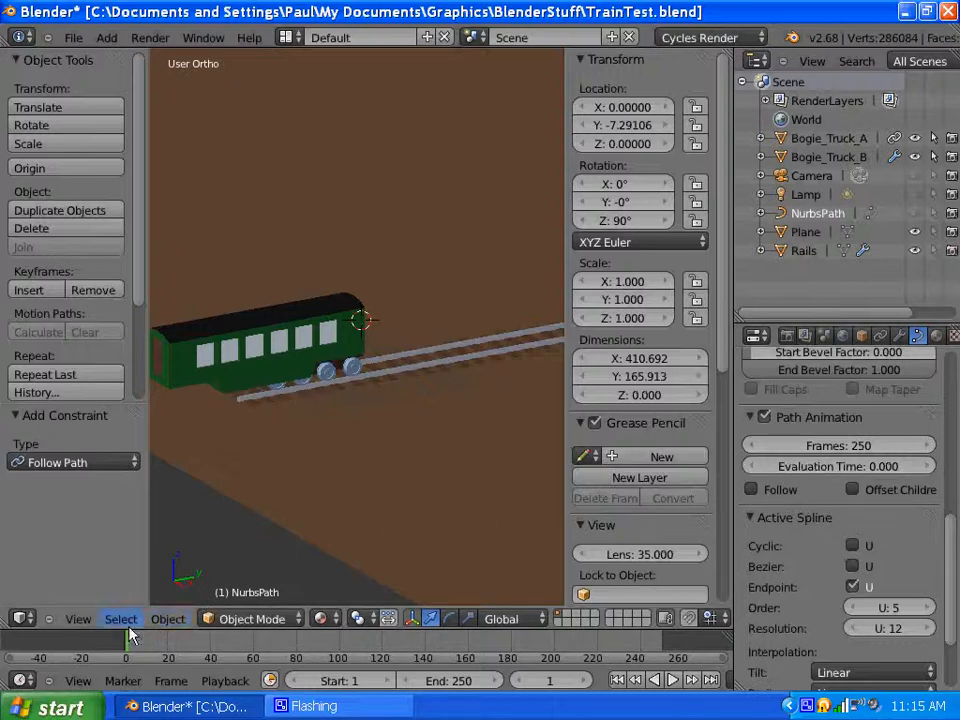
{"action": "left_click_drag", "start_coordinate": [956, 590], "coordinate": [958, 418]}
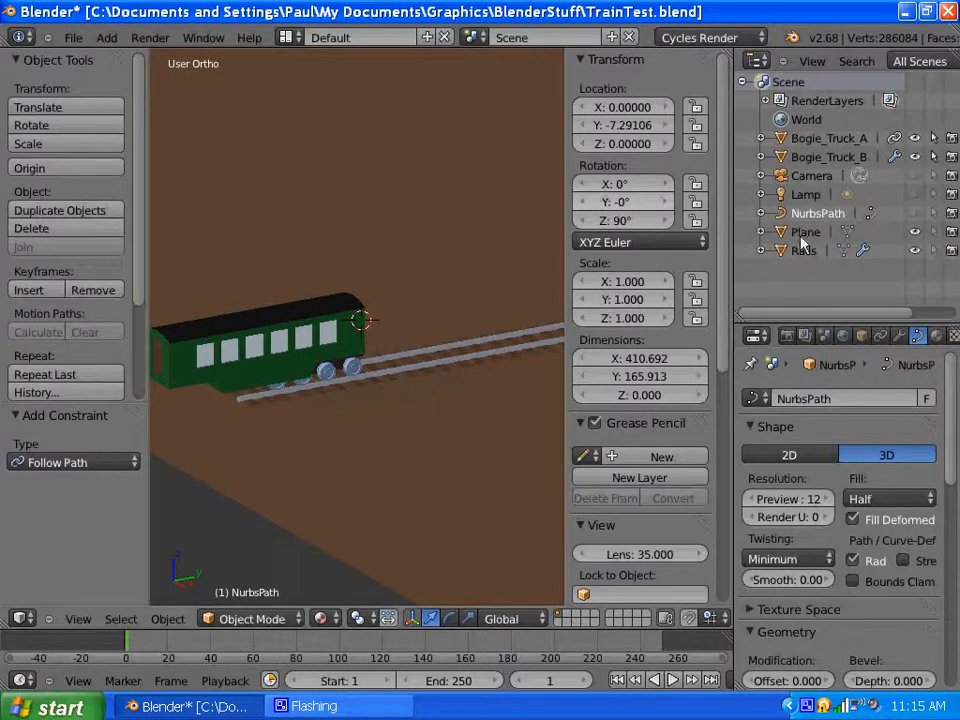
Set the Follow Path offset of Bogie_Truck_A to -3.213 so the car body lines up over both trucks
{"action": "left_click", "coordinate": [783, 140]}
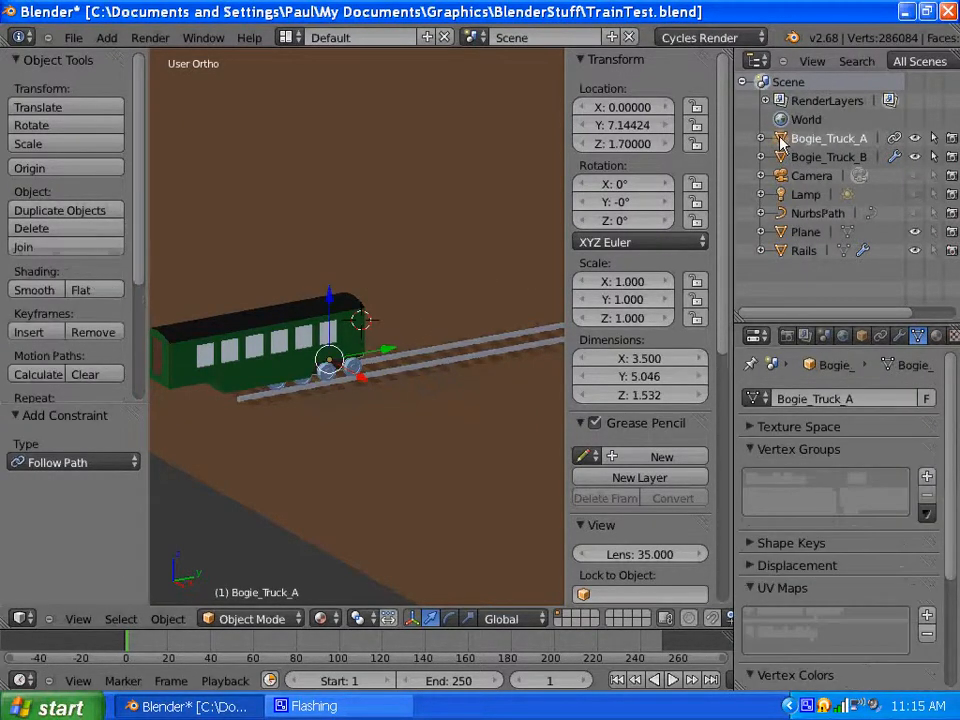
{"action": "left_click", "coordinate": [883, 339]}
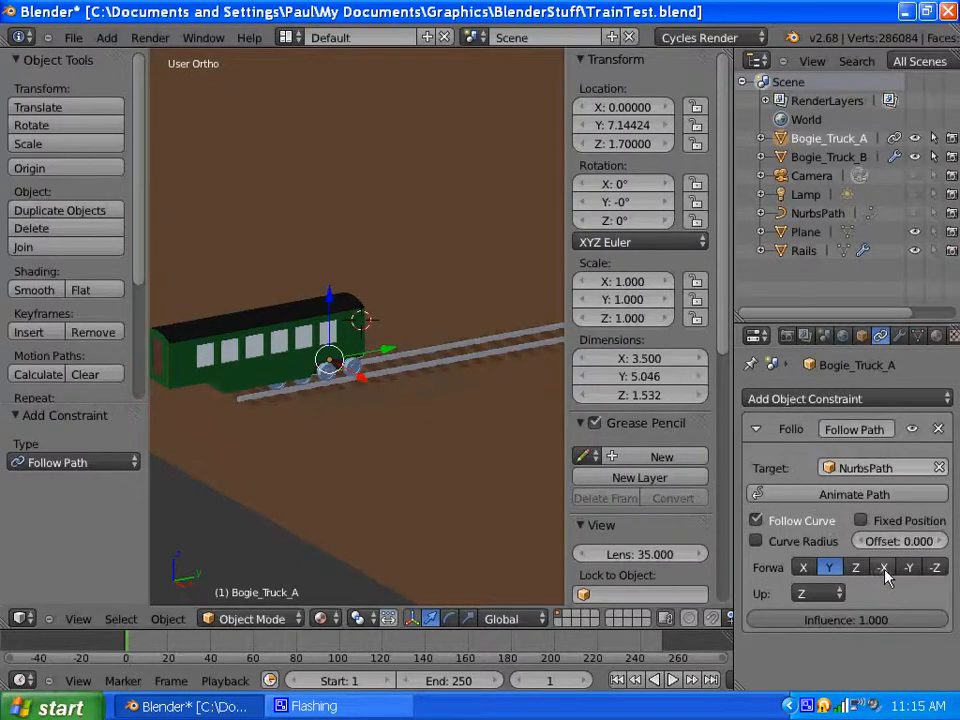
{"action": "left_click", "coordinate": [942, 545]}
{"action": "left_click", "coordinate": [942, 546]}
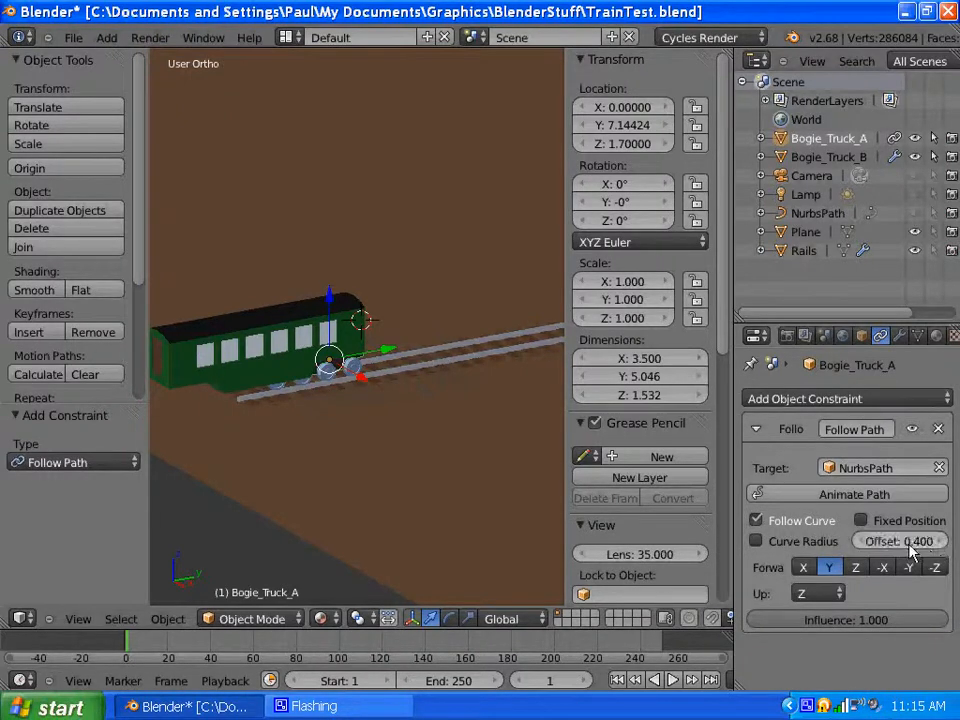
{"action": "mouse_move", "coordinate": [911, 550]}
{"action": "left_mouse_down"}
{"action": "mouse_move", "coordinate": [932, 551]}
{"action": "mouse_move", "coordinate": [904, 553]}
{"action": "left_mouse_up"}
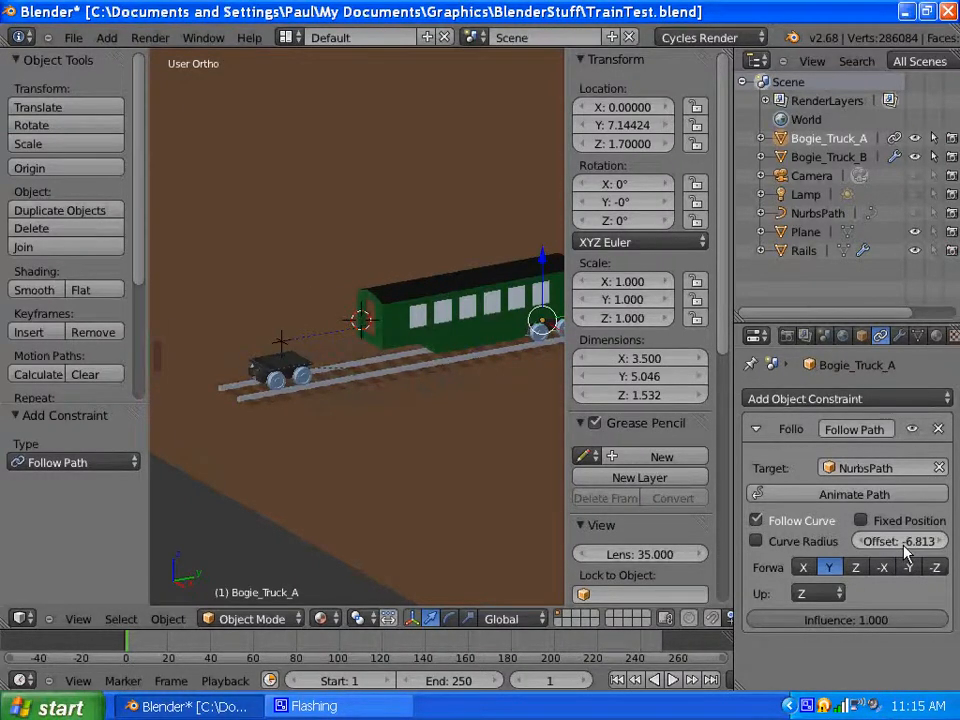
{"action": "left_click", "coordinate": [941, 542]}
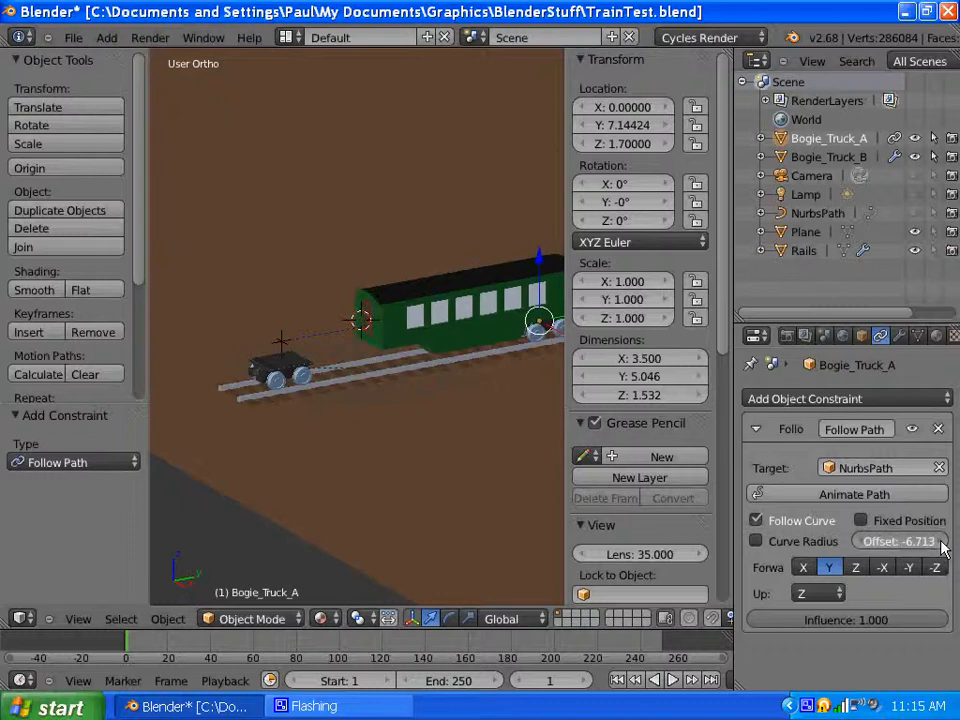
{"action": "left_click", "coordinate": [941, 542]}
{"action": "left_click", "coordinate": [941, 542]}
{"action": "left_click", "coordinate": [941, 542]}
{"action": "left_click", "coordinate": [941, 542]}
{"action": "left_click", "coordinate": [941, 542]}
{"action": "left_click", "coordinate": [941, 542]}
{"action": "left_click", "coordinate": [941, 542]}
{"action": "left_click", "coordinate": [941, 542]}
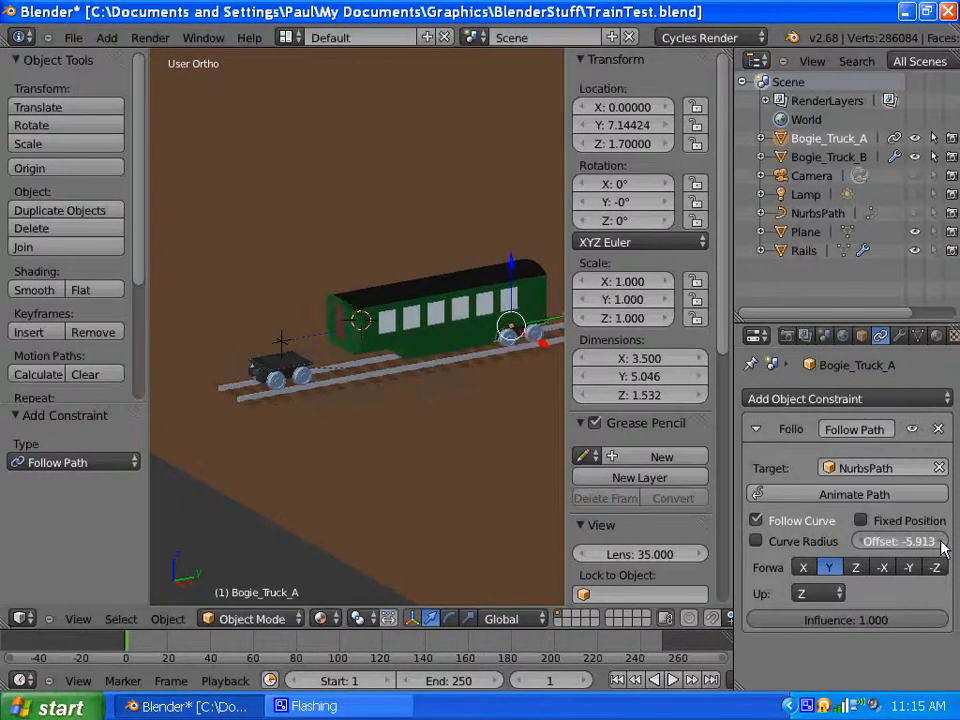
{"action": "left_click", "coordinate": [941, 542]}
{"action": "left_click", "coordinate": [941, 542]}
{"action": "left_click", "coordinate": [941, 542]}
{"action": "left_click", "coordinate": [941, 542]}
{"action": "left_click", "coordinate": [941, 542]}
{"action": "left_click", "coordinate": [941, 542]}
{"action": "left_click", "coordinate": [941, 542]}
{"action": "left_click", "coordinate": [941, 542]}
{"action": "left_click", "coordinate": [941, 542]}
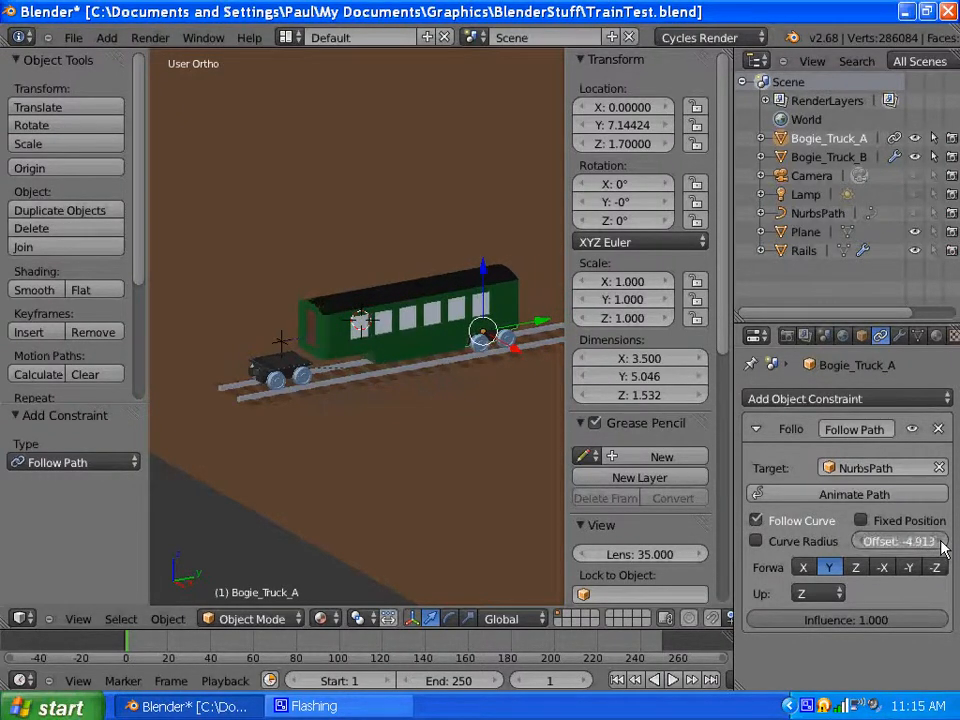
{"action": "left_click", "coordinate": [941, 542]}
{"action": "left_click", "coordinate": [941, 542]}
{"action": "left_click", "coordinate": [941, 542]}
{"action": "left_click", "coordinate": [941, 542]}
{"action": "left_click", "coordinate": [941, 542]}
{"action": "left_click", "coordinate": [941, 542]}
{"action": "left_click", "coordinate": [941, 542]}
{"action": "left_click", "coordinate": [941, 542]}
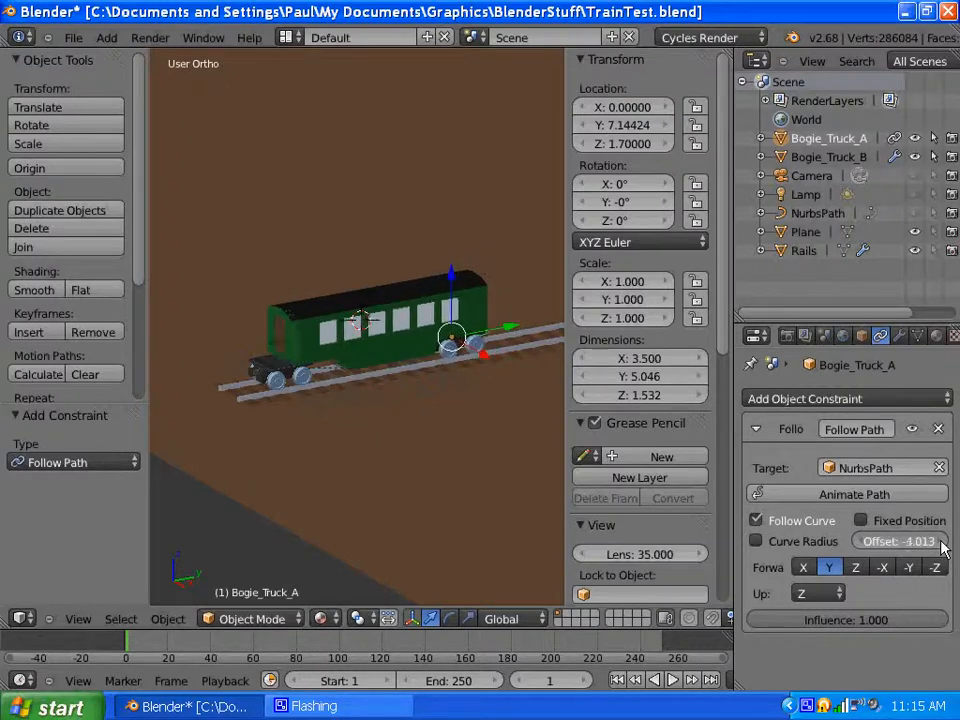
{"action": "left_click", "coordinate": [941, 542]}
{"action": "left_click", "coordinate": [941, 542]}
{"action": "left_click", "coordinate": [941, 542]}
{"action": "left_click", "coordinate": [941, 542]}
{"action": "left_click", "coordinate": [941, 542]}
{"action": "left_click", "coordinate": [941, 542]}
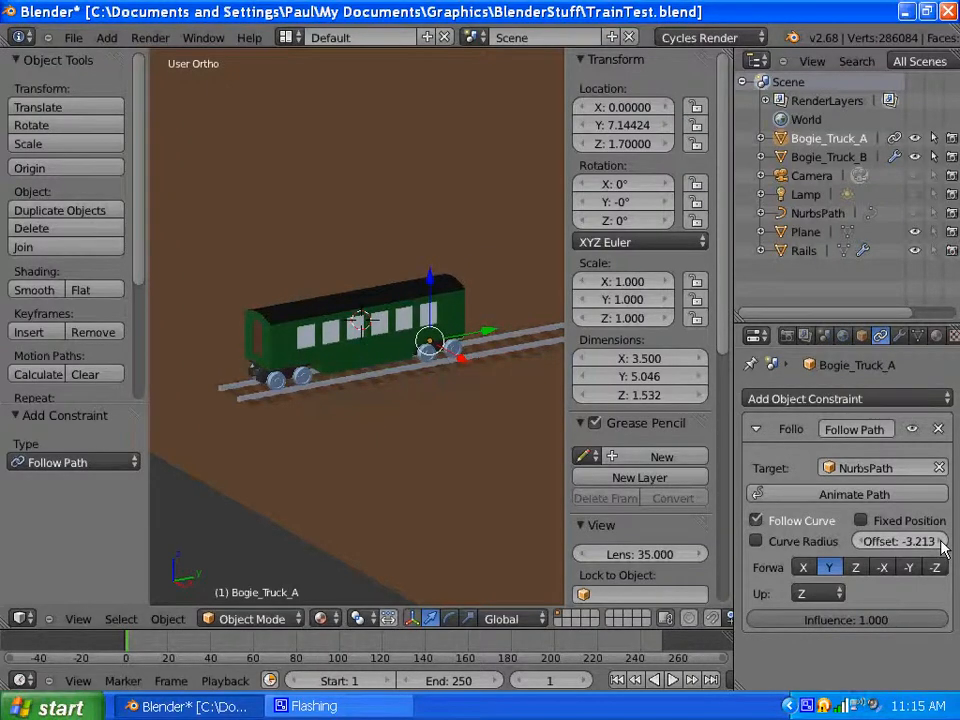
{"action": "middle_click_drag", "start_coordinate": [371, 431], "coordinate": [334, 405]}
{"action": "scroll", "coordinate": [360, 408], "scroll_direction": "up", "scroll_amount": 5}
{"action": "scroll", "coordinate": [373, 407], "scroll_direction": "down", "scroll_amount": 3}
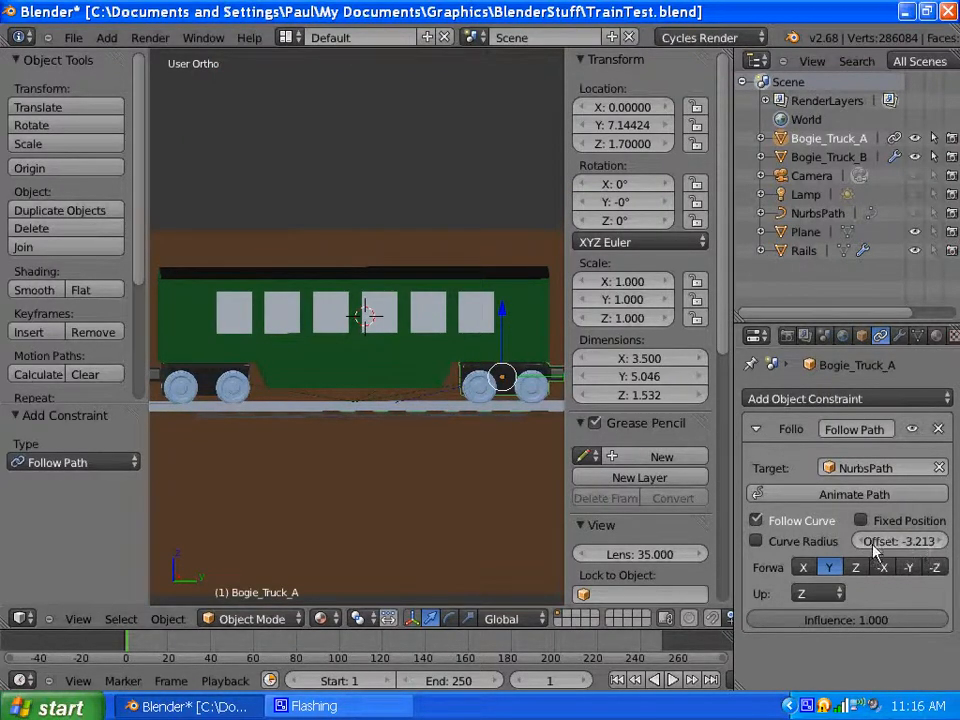
Add a Follow Path constraint to Bogie_Truck_B with NurbsPath as its target
{"action": "middle_click_drag", "start_coordinate": [363, 463], "coordinate": [430, 497]}
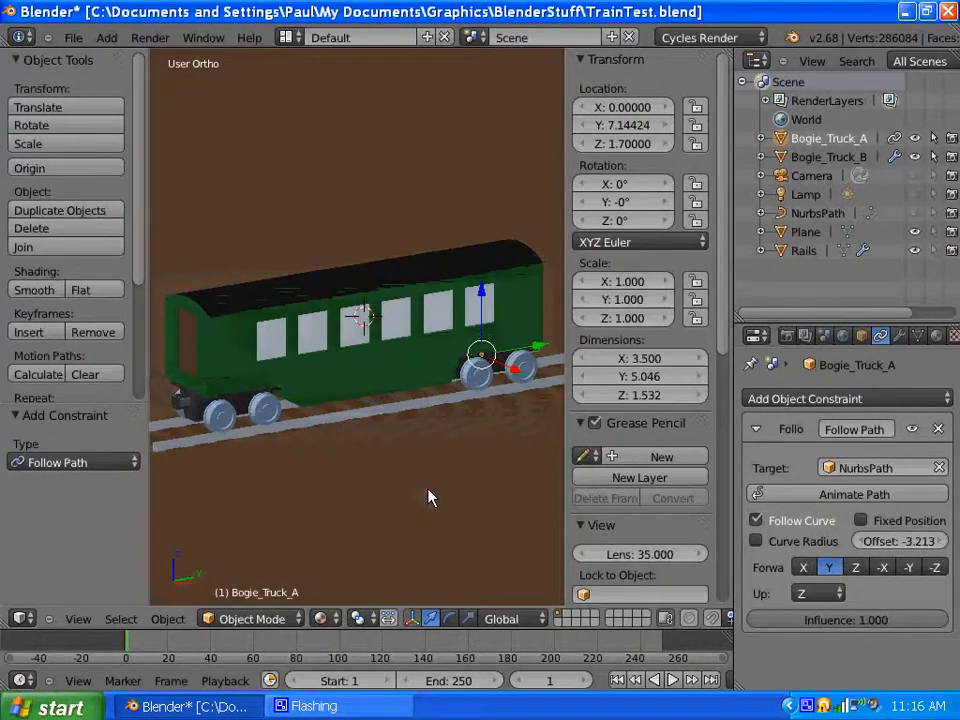
{"action": "right_click", "coordinate": [242, 413]}
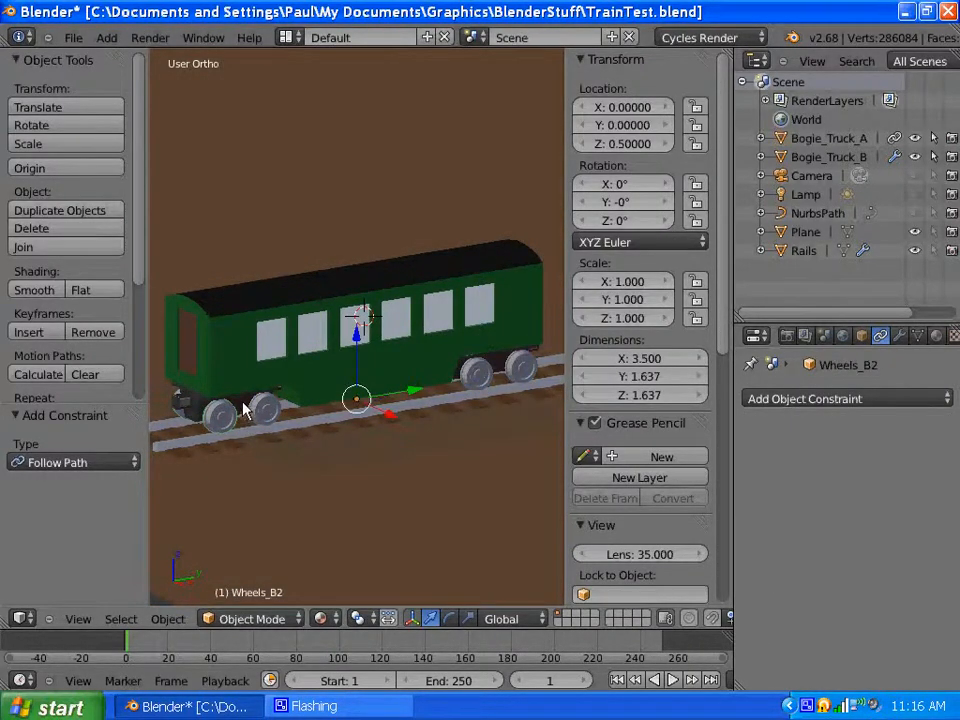
{"action": "right_click", "coordinate": [236, 412]}
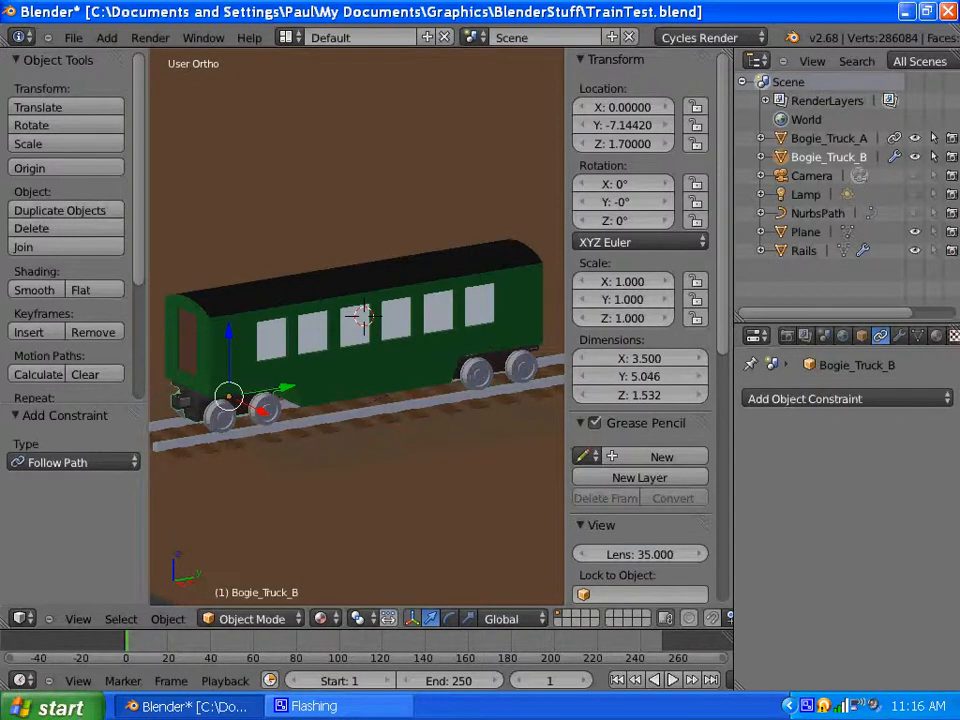
{"action": "left_click", "coordinate": [928, 403]}
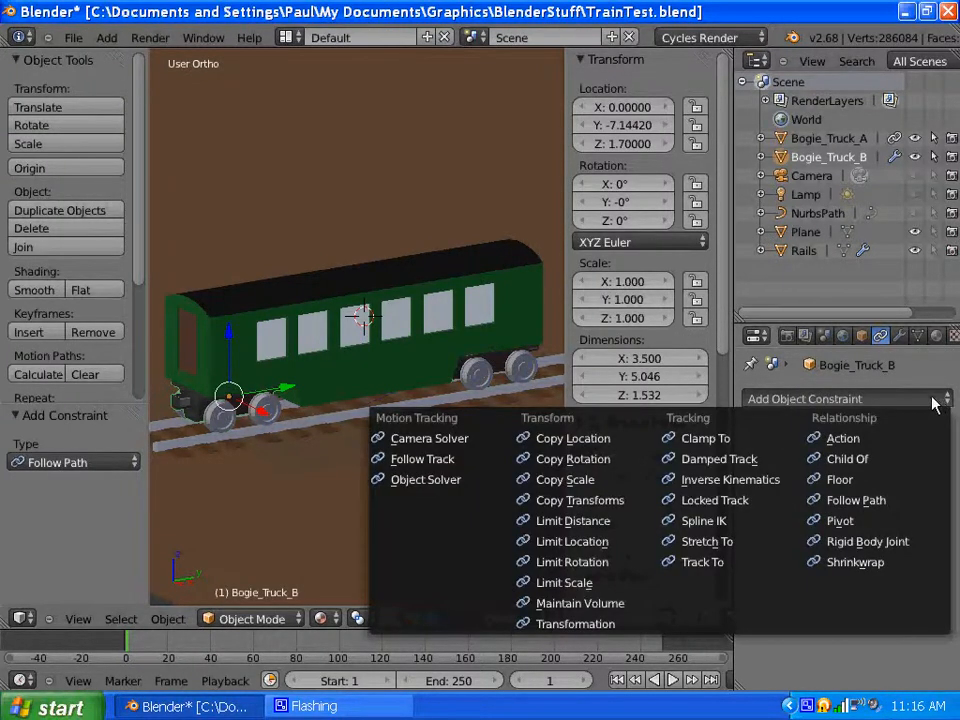
{"action": "left_click", "coordinate": [850, 500]}
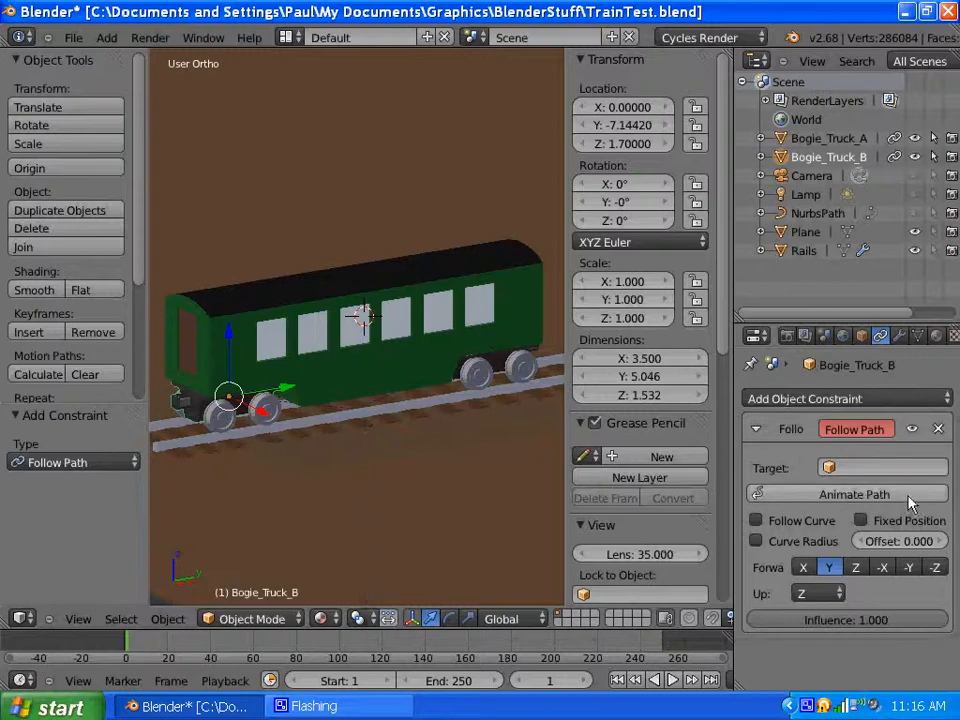
{"action": "left_click", "coordinate": [850, 467]}
{"action": "left_click", "coordinate": [830, 496]}
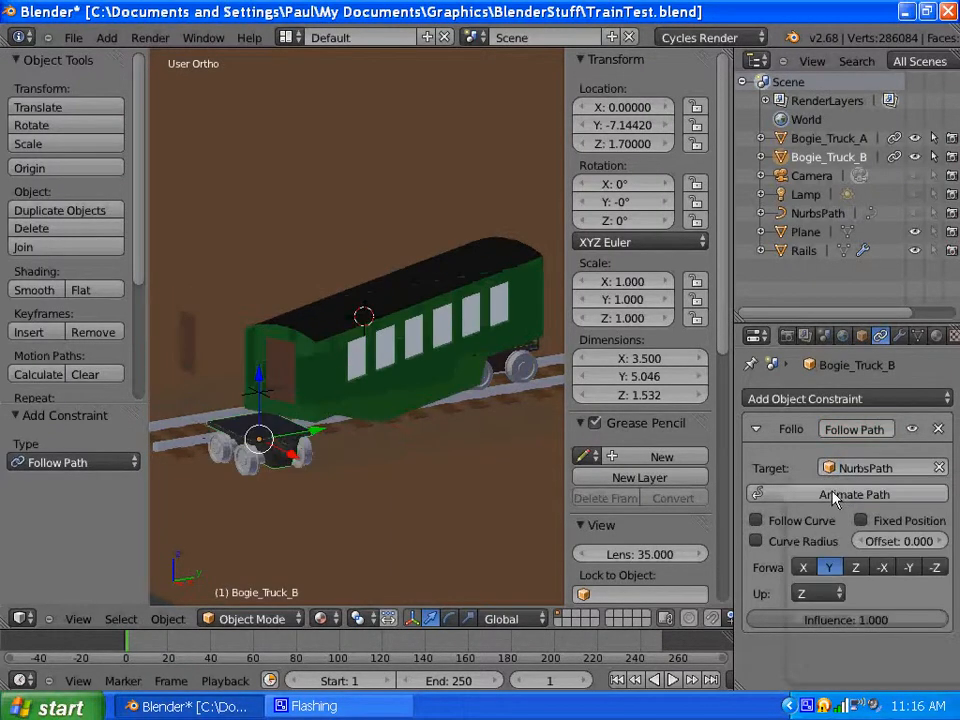
Try -Y as the forward axis of Bogie_Truck_B's Follow Path constraint, restore Y, and enable Follow Curve
{"action": "left_click", "coordinate": [908, 567]}
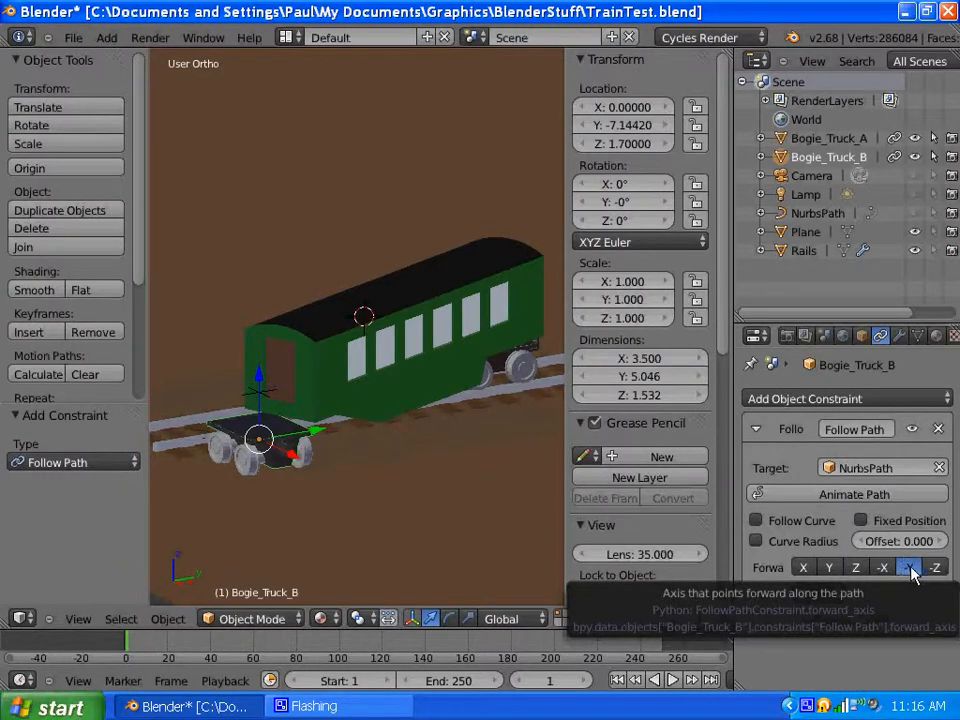
{"action": "left_click", "coordinate": [830, 568]}
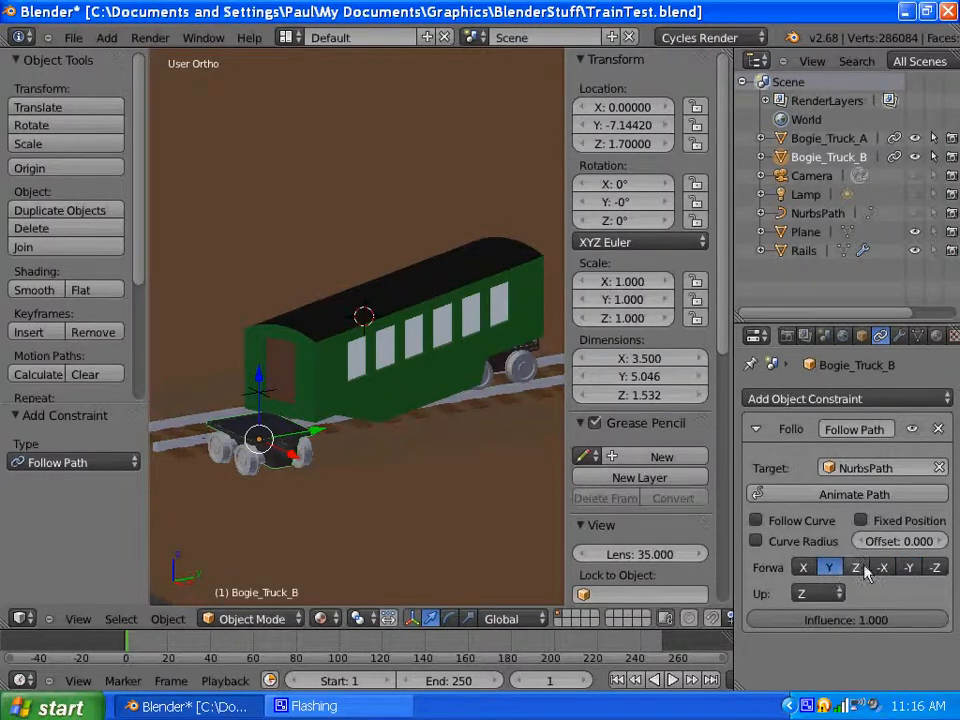
{"action": "left_click", "coordinate": [756, 520]}
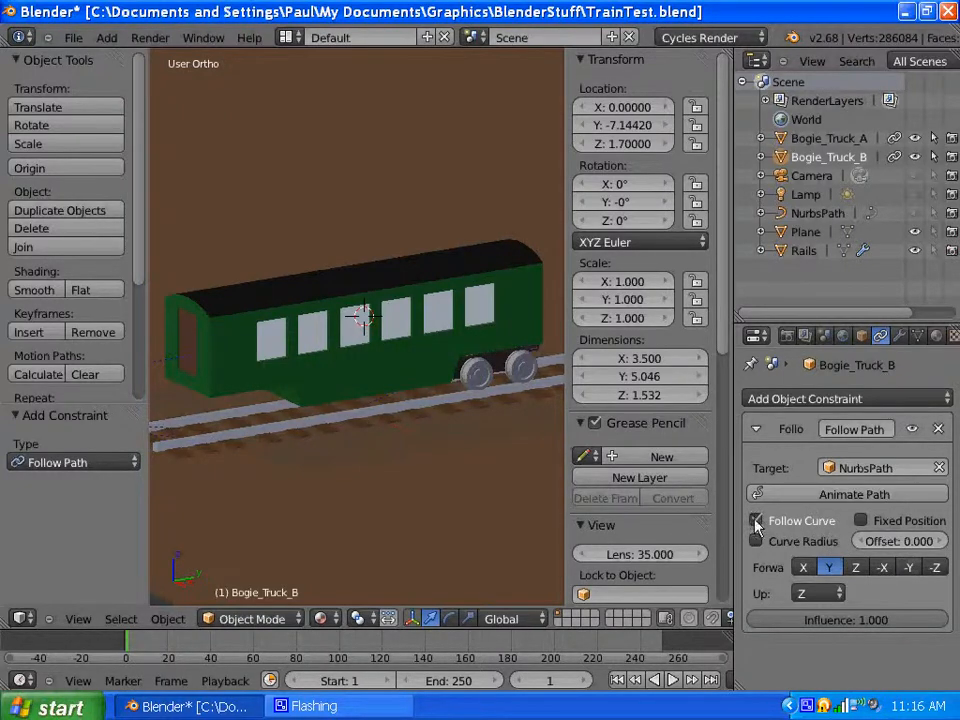
{"action": "scroll", "coordinate": [640, 470], "scroll_direction": "down", "scroll_amount": 3}
{"action": "scroll", "coordinate": [365, 423], "scroll_direction": "down", "scroll_amount": 3}
{"action": "scroll", "coordinate": [366, 422], "scroll_direction": "up", "scroll_amount": 1}
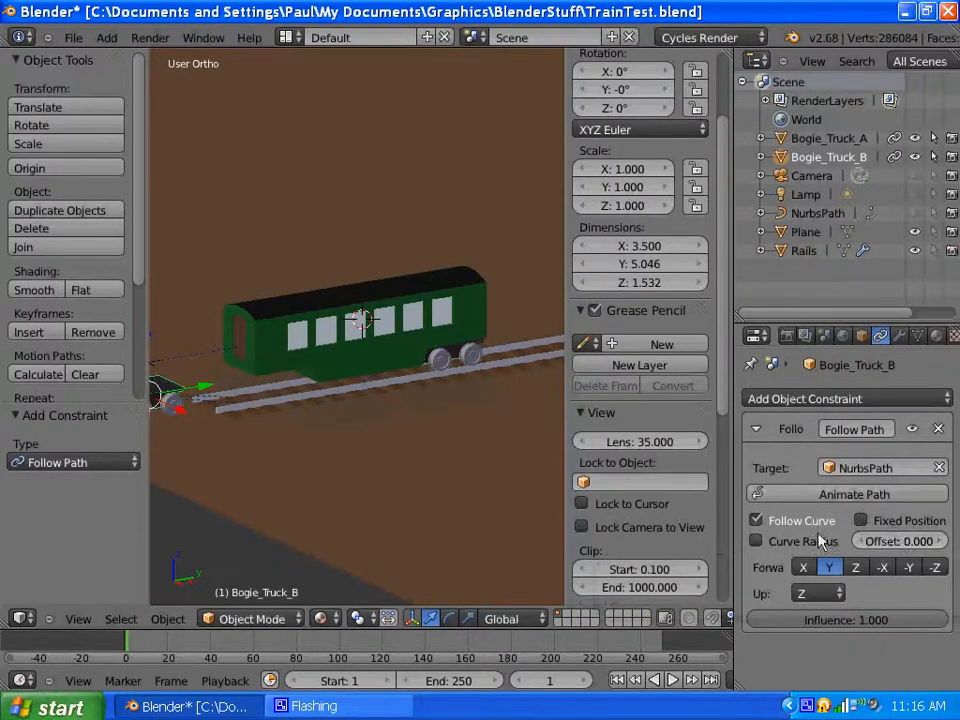
Select Bogie_Truck_A and set its Follow Path offset to -0.113 so the car body sits over Bogie_Truck_B
{"action": "right_click", "coordinate": [455, 360]}
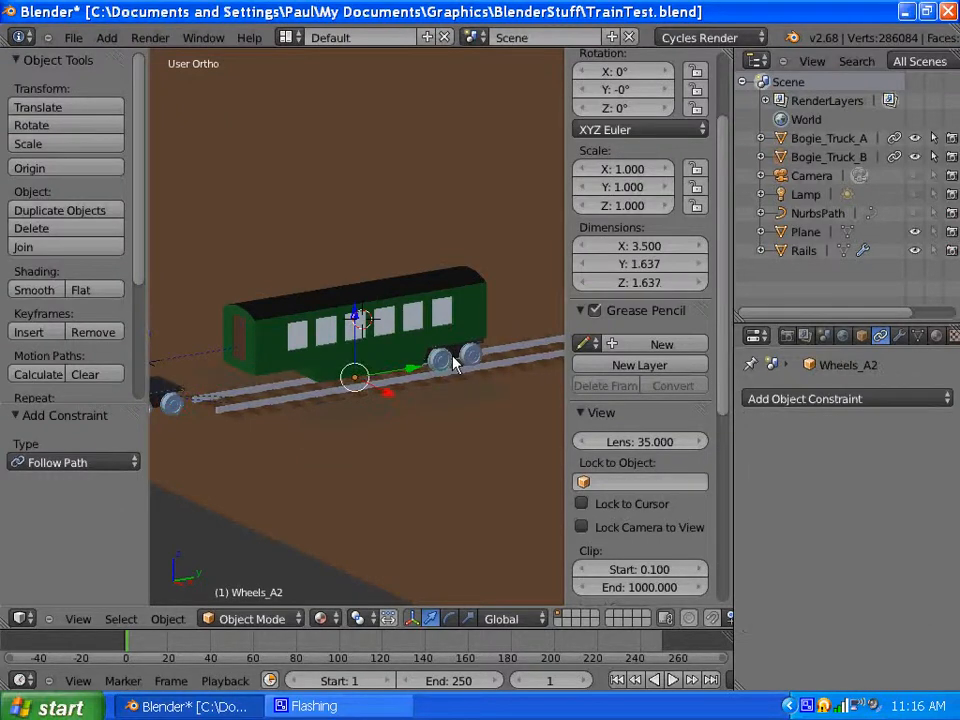
{"action": "right_click", "coordinate": [455, 360]}
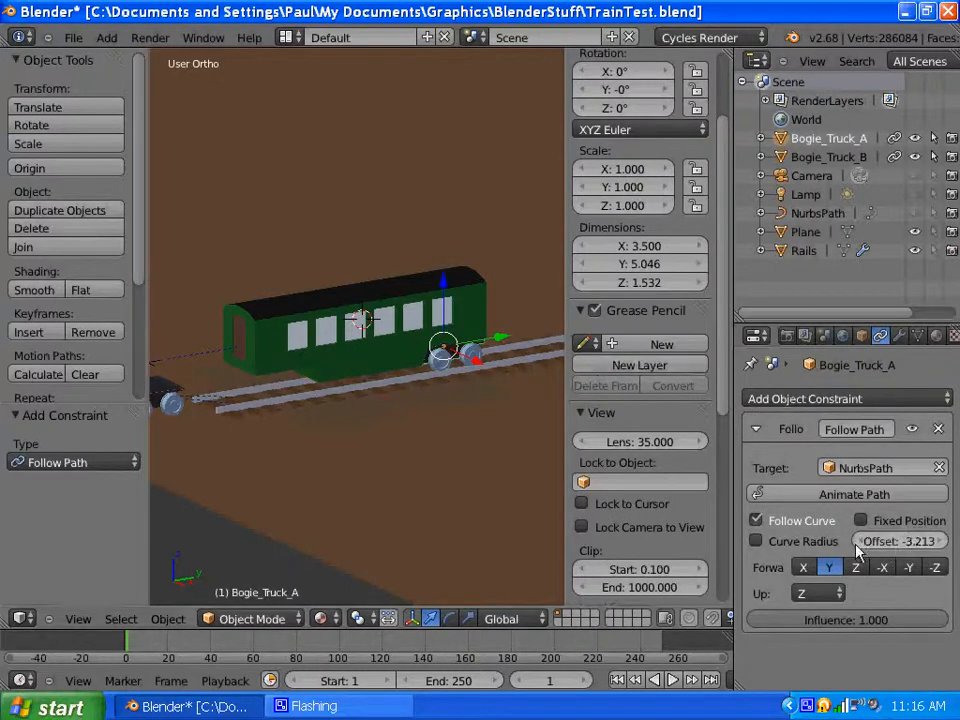
{"action": "left_click_drag", "start_coordinate": [862, 541], "coordinate": [940, 543]}
{"action": "left_click", "coordinate": [940, 541]}
{"action": "left_click", "coordinate": [940, 541]}
{"action": "left_click", "coordinate": [940, 541]}
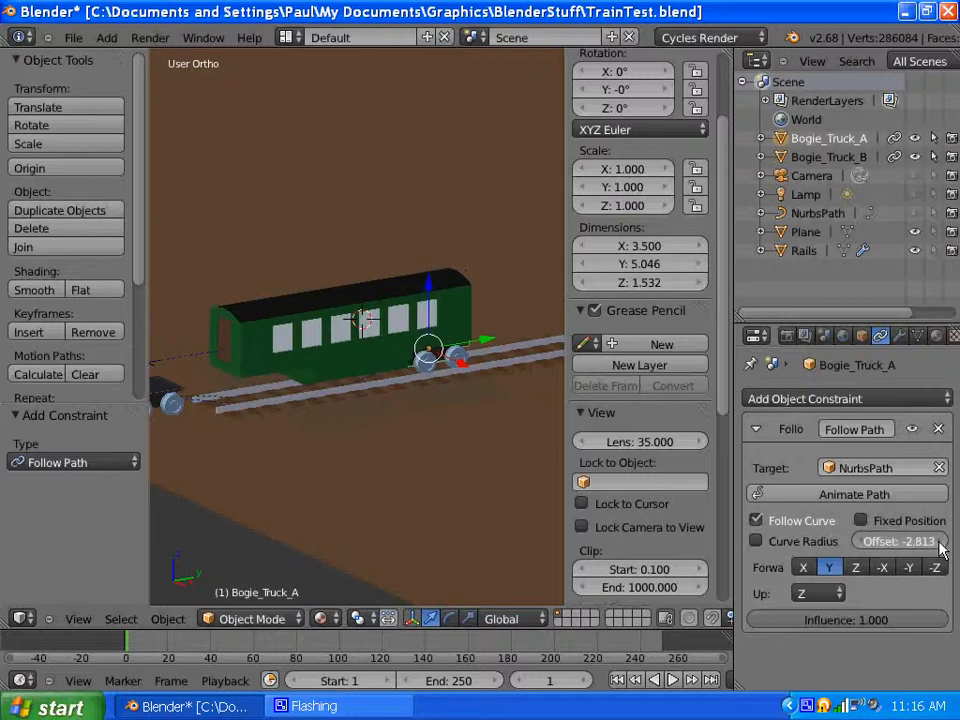
{"action": "left_click", "coordinate": [940, 541]}
{"action": "left_click", "coordinate": [940, 541]}
{"action": "left_click", "coordinate": [940, 541]}
{"action": "left_click", "coordinate": [940, 541]}
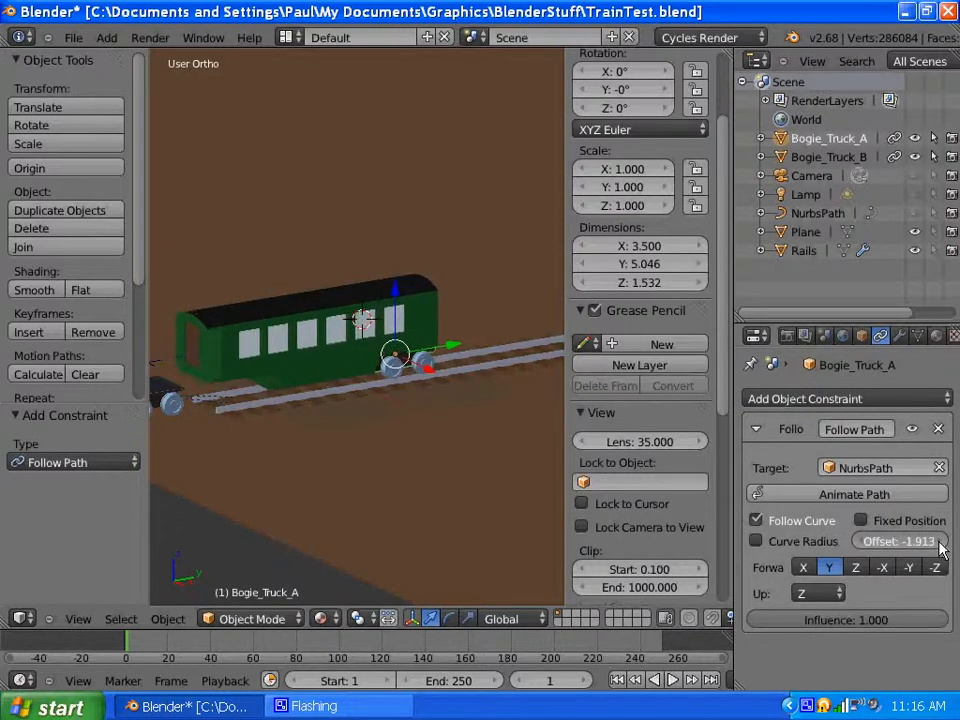
{"action": "left_click", "coordinate": [940, 541]}
{"action": "left_click", "coordinate": [940, 541]}
{"action": "left_click", "coordinate": [940, 541]}
{"action": "left_click", "coordinate": [940, 541]}
{"action": "left_click", "coordinate": [940, 541]}
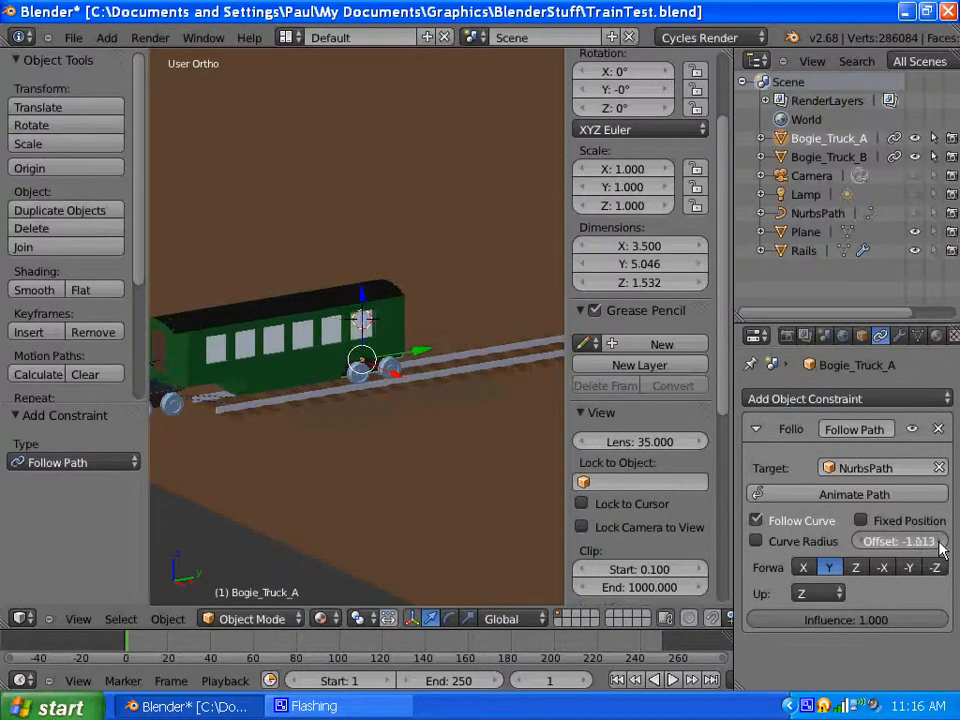
{"action": "left_click", "coordinate": [940, 541]}
{"action": "left_click", "coordinate": [940, 542]}
{"action": "left_click", "coordinate": [940, 542]}
{"action": "left_click", "coordinate": [940, 542]}
{"action": "left_click", "coordinate": [940, 542]}
{"action": "left_click", "coordinate": [940, 542]}
{"action": "left_click", "coordinate": [940, 542]}
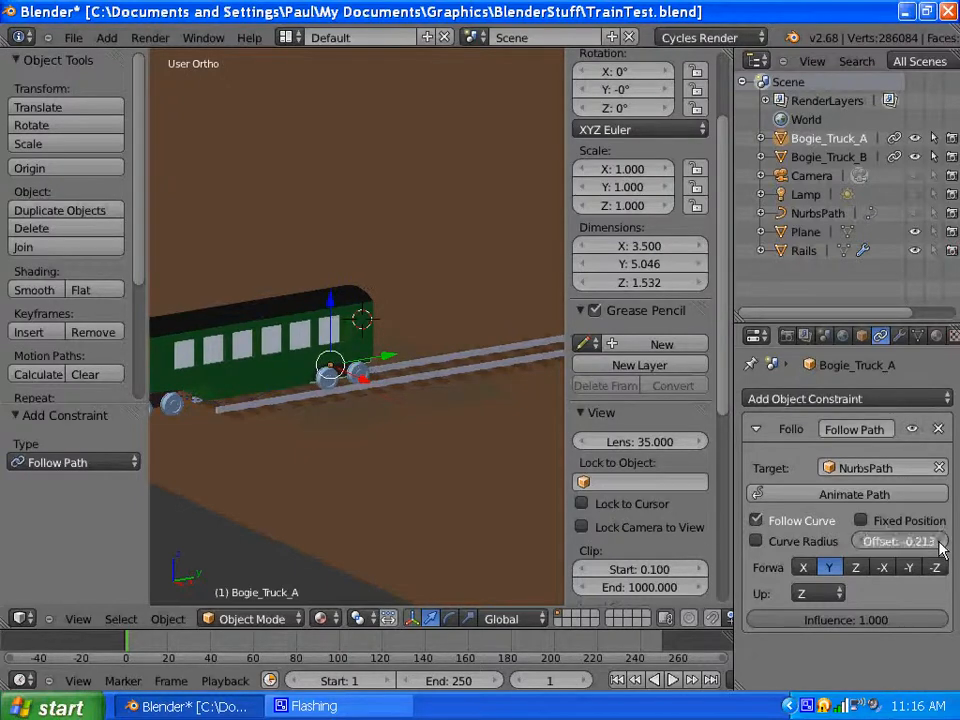
{"action": "left_click", "coordinate": [940, 542]}
Select the BasicTrainCar body and frame it in the right orthographic view to check its alignment with both trucks
{"action": "middle_click_drag", "start_coordinate": [411, 463], "coordinate": [376, 430]}
{"action": "scroll", "coordinate": [377, 423], "scroll_direction": "down", "scroll_amount": 2}
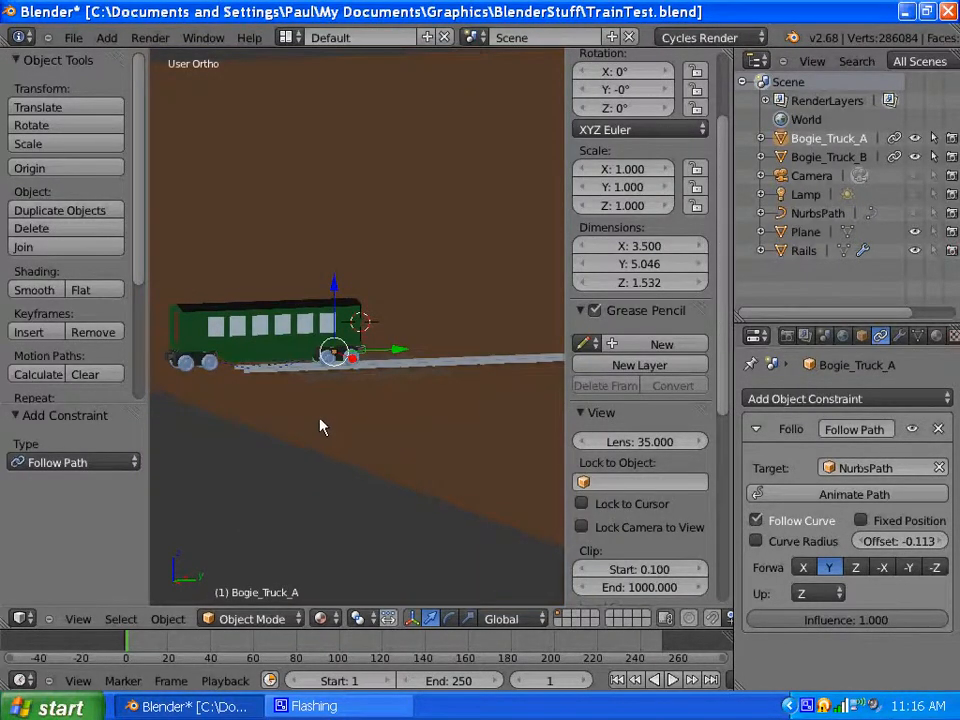
{"action": "scroll", "coordinate": [321, 419], "scroll_direction": "up", "scroll_amount": 1}
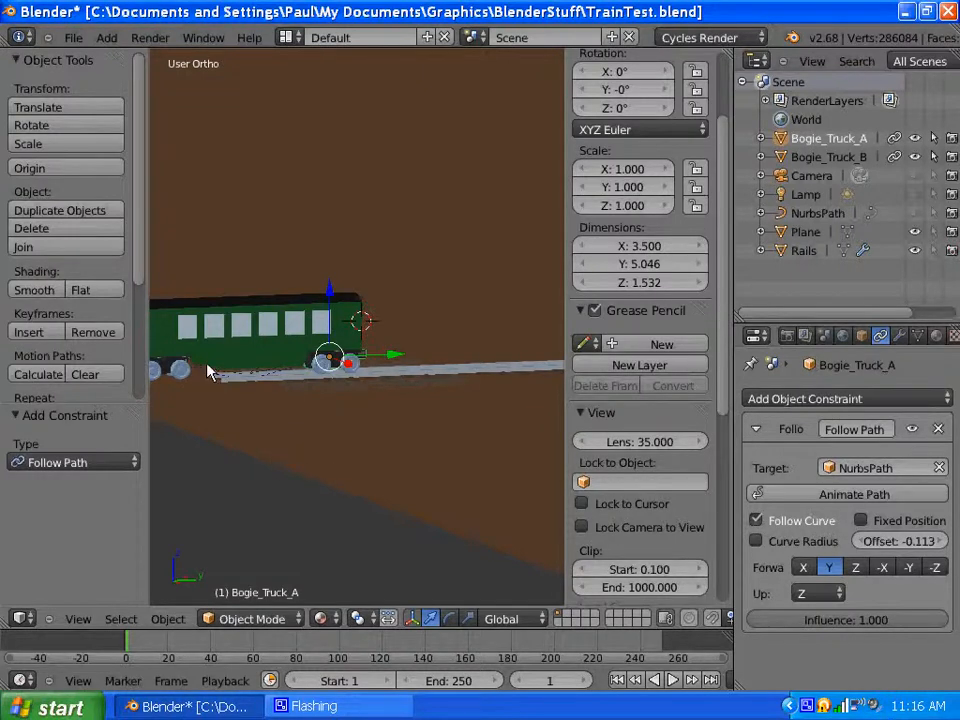
{"action": "right_click", "coordinate": [240, 370]}
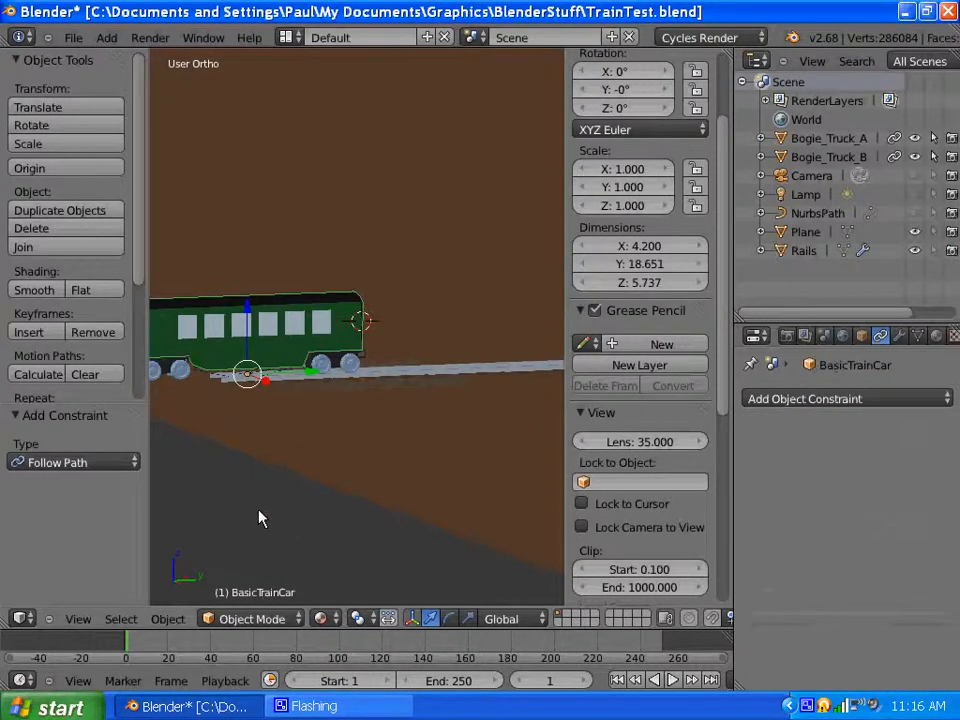
{"action": "key", "text": "KP_Decimal"}
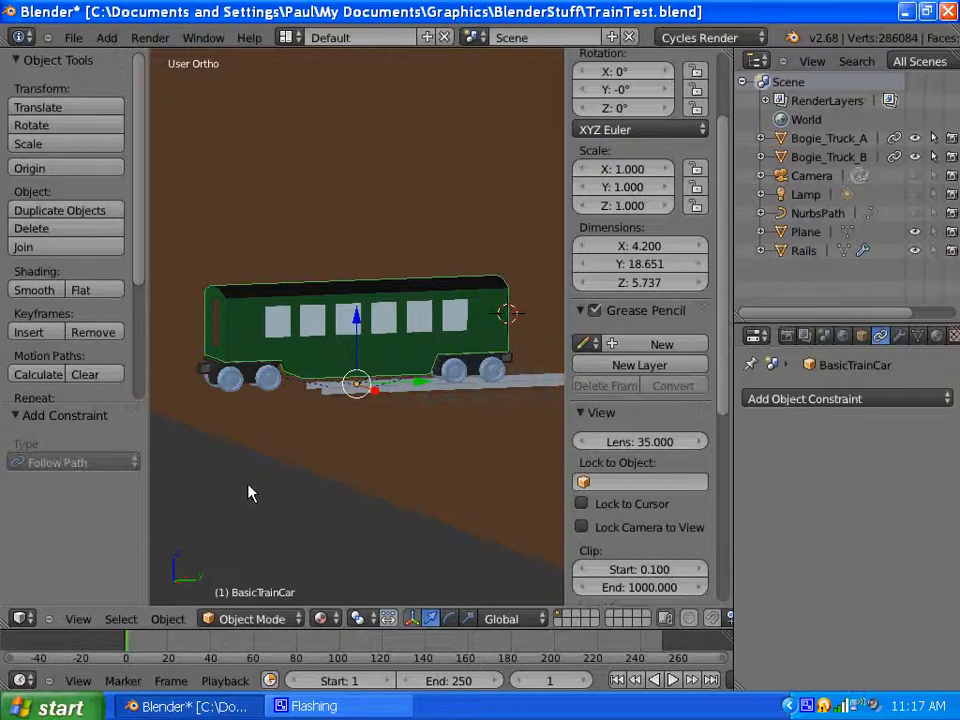
{"action": "key", "text": "KP_5"}
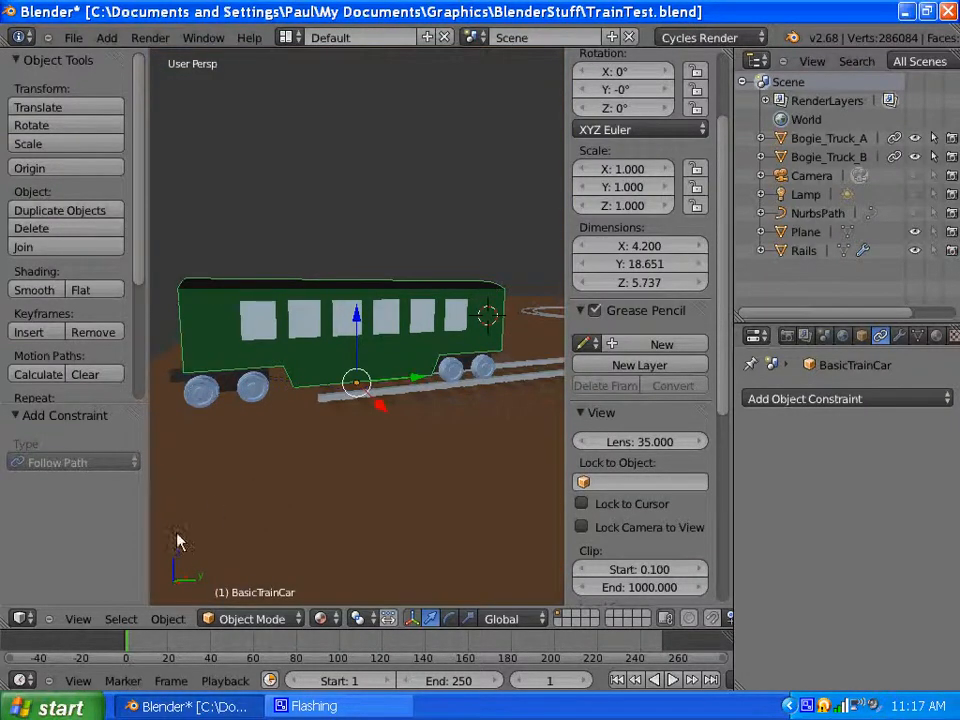
{"action": "left_click", "coordinate": [86, 619]}
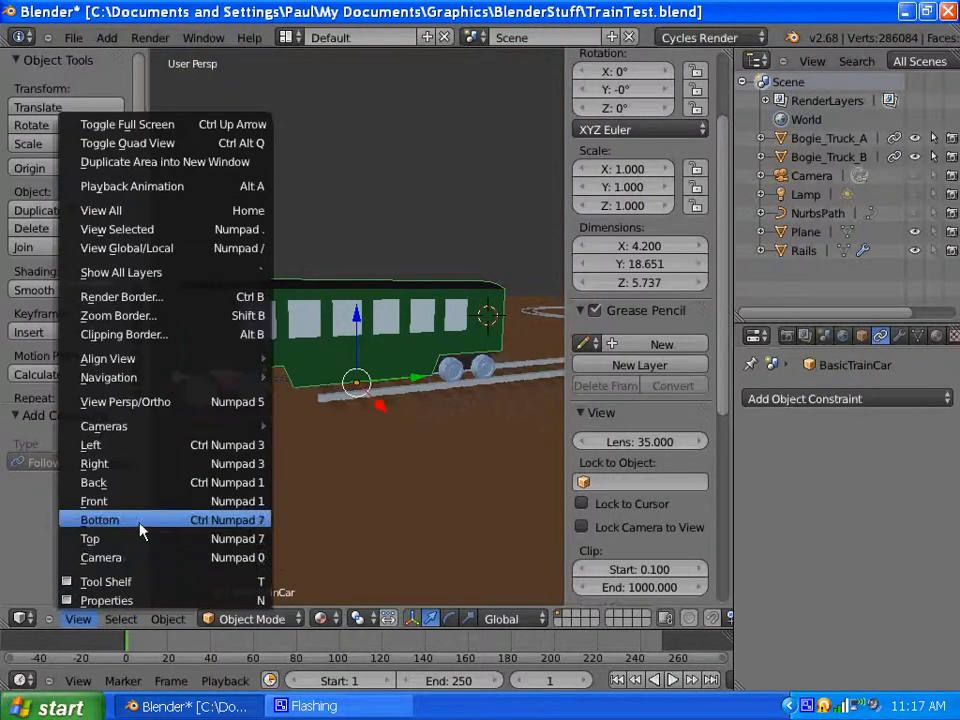
{"action": "left_click", "coordinate": [144, 474]}
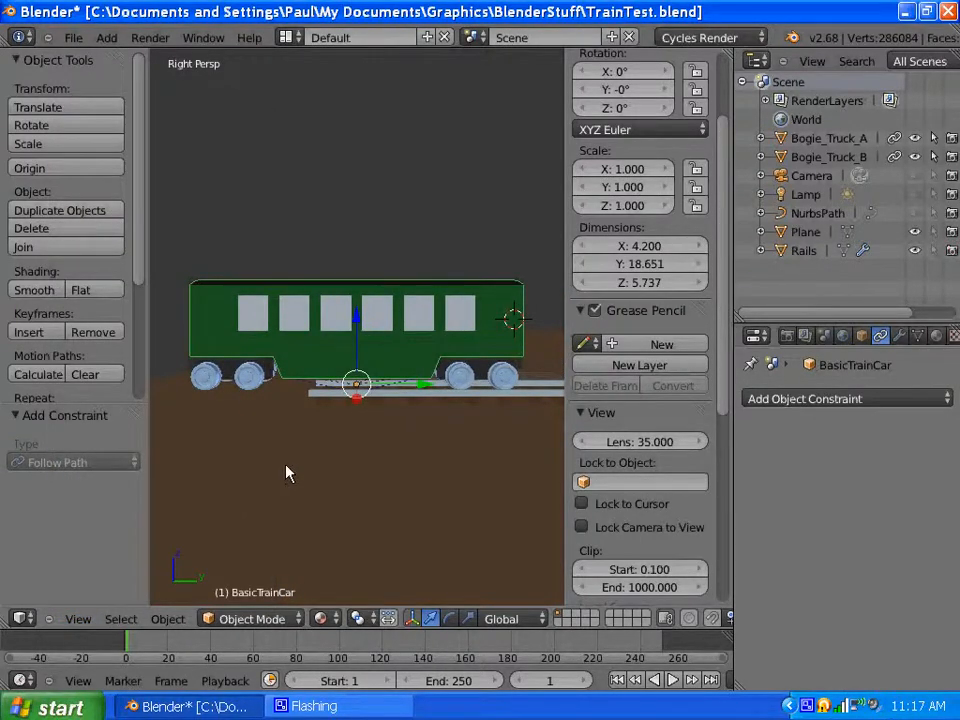
{"action": "key", "text": "KP_5"}
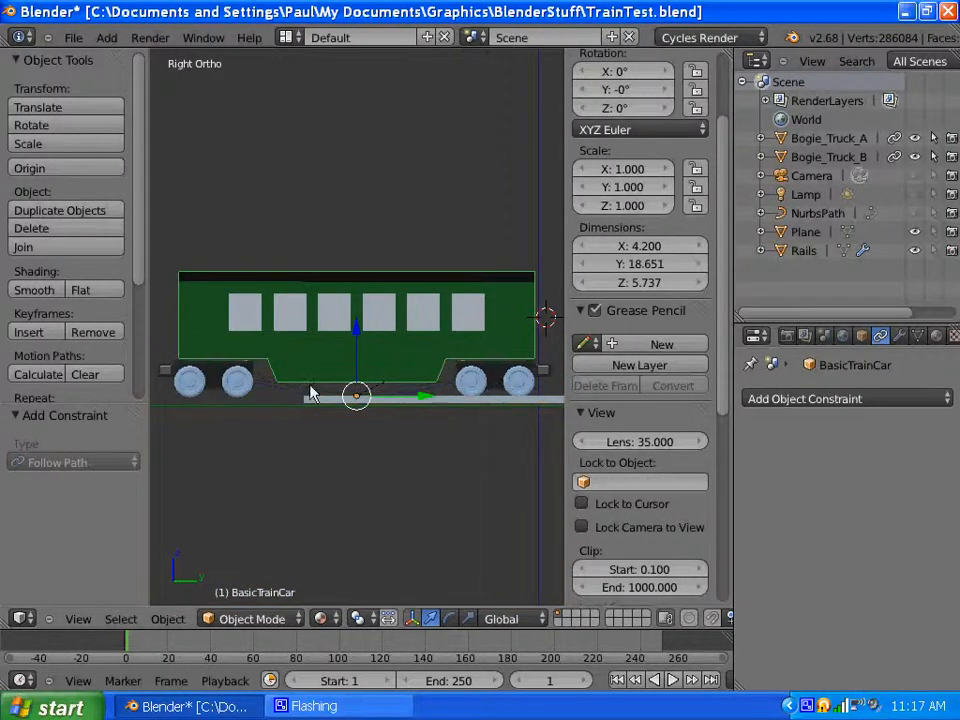
Select Bogie_Truck_B and set its Follow Path offset to -0.200 to align it under the end of the car body
{"action": "right_click", "coordinate": [212, 380]}
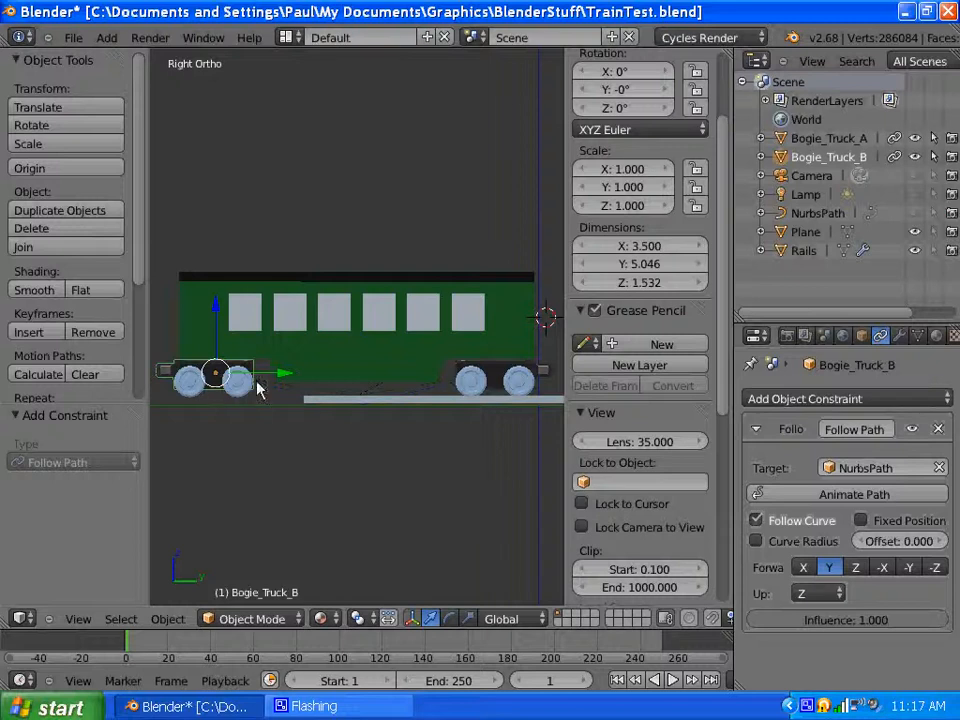
{"action": "left_click", "coordinate": [941, 543]}
{"action": "left_click", "coordinate": [941, 543]}
{"action": "left_click", "coordinate": [941, 542]}
{"action": "left_click", "coordinate": [941, 542]}
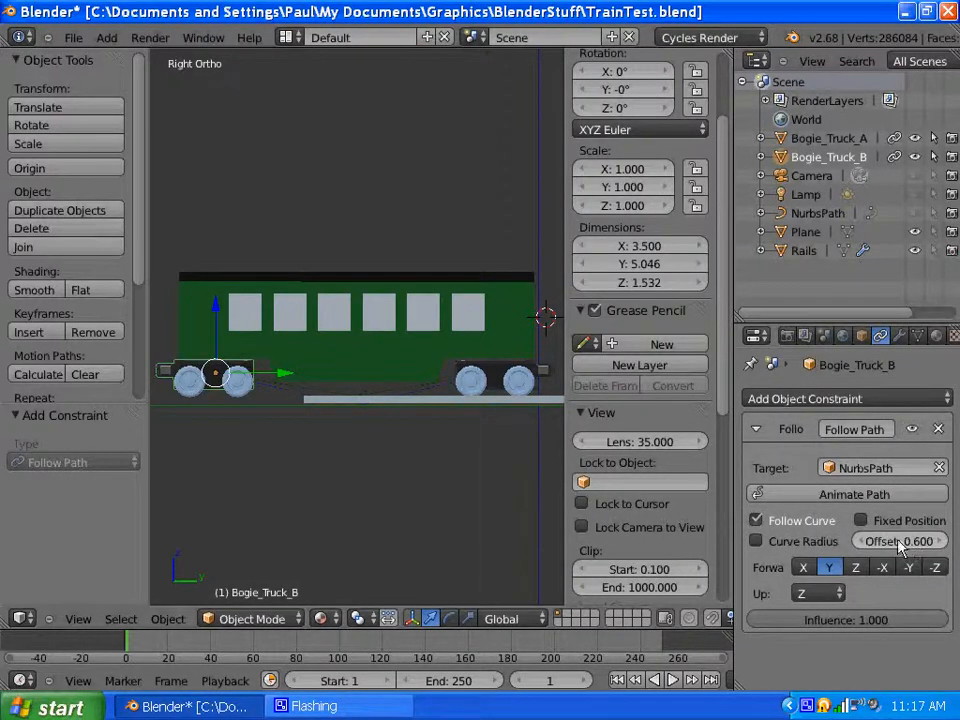
{"action": "left_click", "coordinate": [858, 543]}
{"action": "left_click", "coordinate": [857, 543]}
{"action": "left_click", "coordinate": [857, 543]}
{"action": "left_click", "coordinate": [857, 543]}
{"action": "left_click", "coordinate": [857, 543]}
{"action": "left_click", "coordinate": [857, 543]}
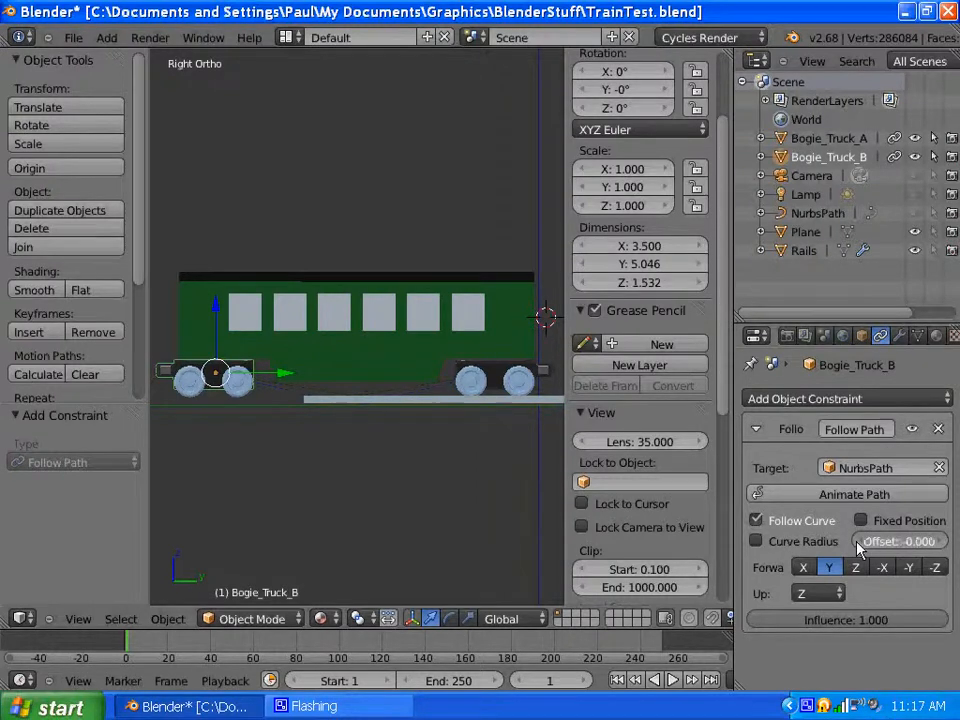
{"action": "left_click", "coordinate": [857, 543]}
{"action": "left_click", "coordinate": [857, 543]}
{"action": "left_click", "coordinate": [857, 543]}
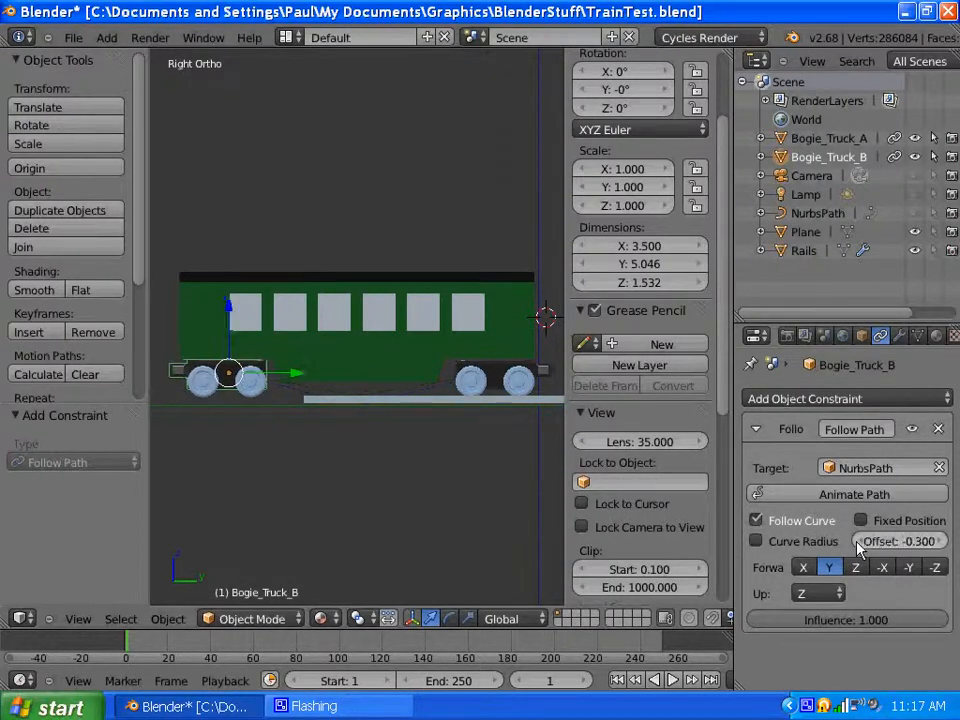
{"action": "left_click", "coordinate": [942, 545]}
{"action": "left_click", "coordinate": [942, 545]}
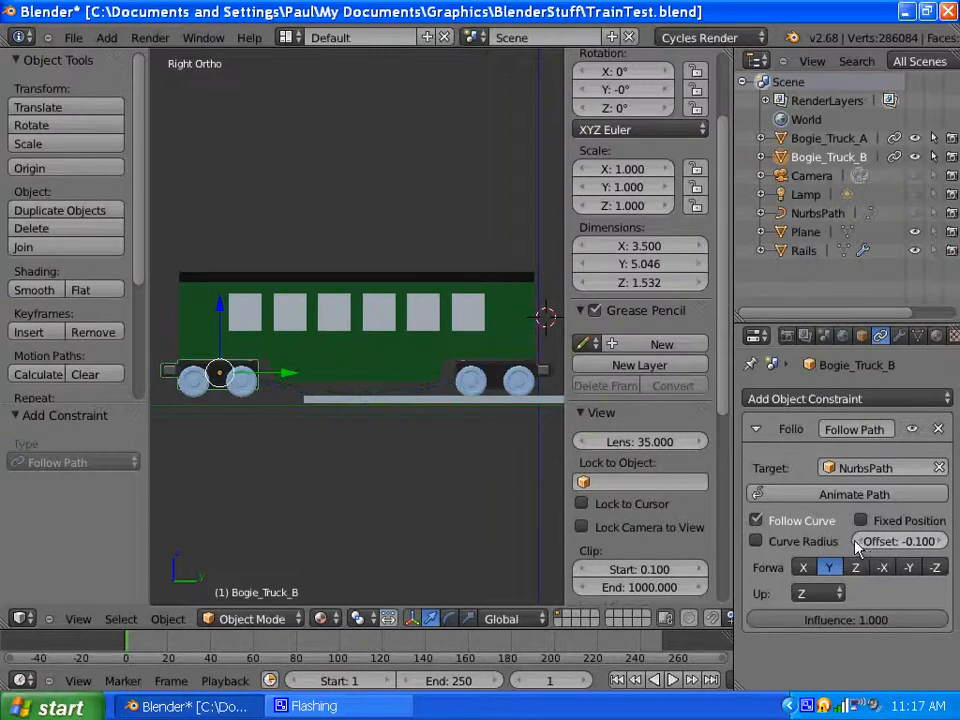
{"action": "scroll", "coordinate": [415, 442], "scroll_direction": "up", "scroll_amount": 2}
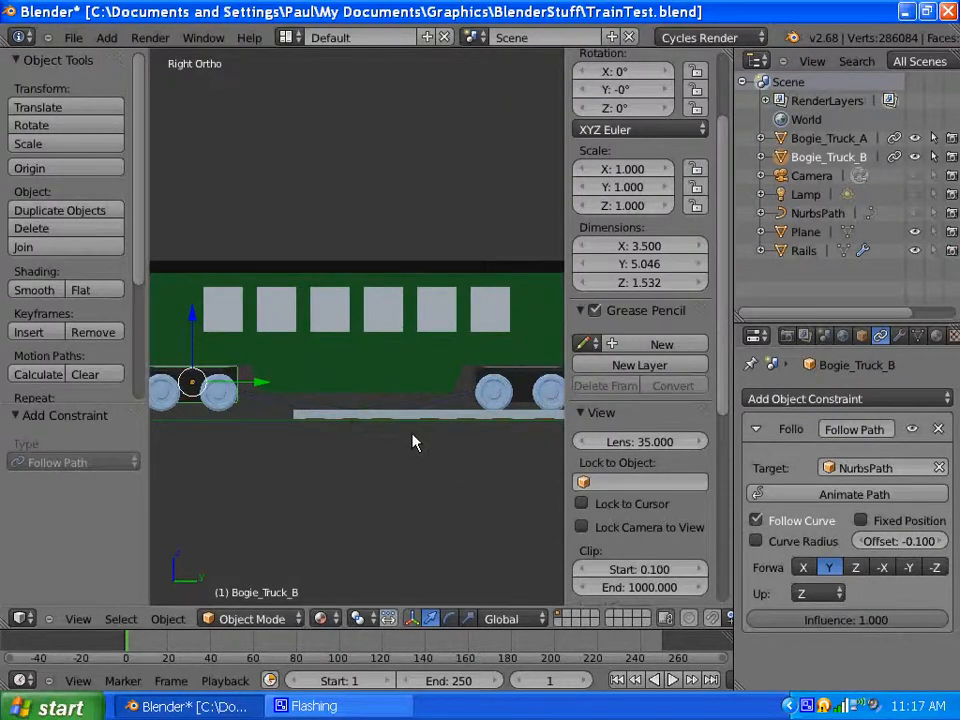
{"action": "scroll", "coordinate": [414, 441], "scroll_direction": "down", "scroll_amount": 1}
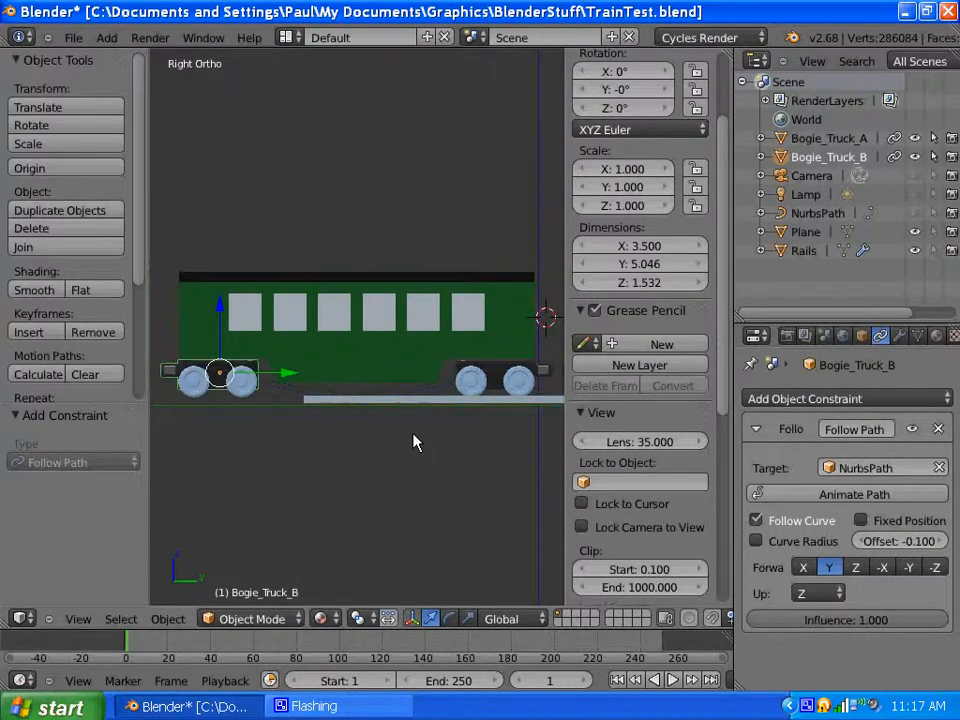
{"action": "left_click", "coordinate": [864, 544]}
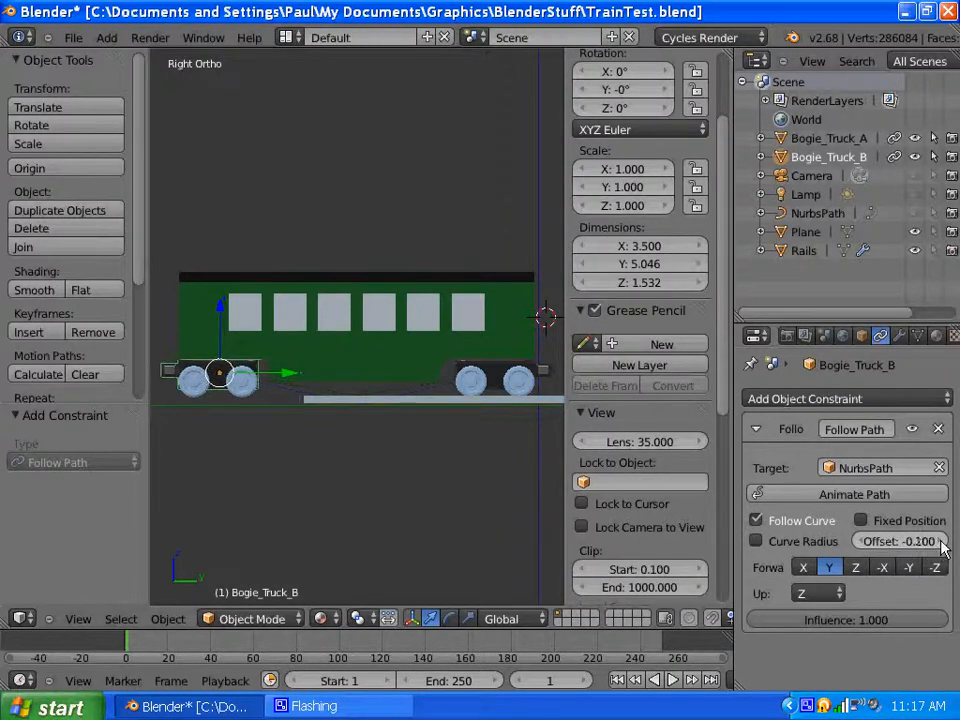
{"action": "left_click", "coordinate": [940, 543]}
{"action": "left_click", "coordinate": [864, 543]}
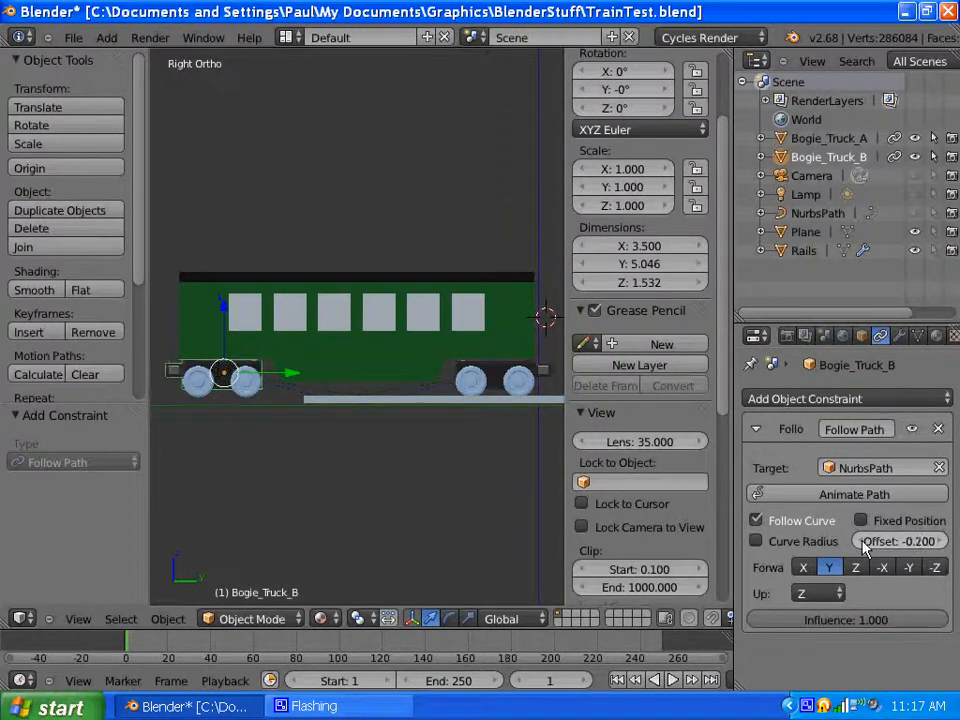
Try a Follow Path offset of -0.013 on Bogie_Truck_A and restore it to -0.113
{"action": "right_click", "coordinate": [492, 380]}
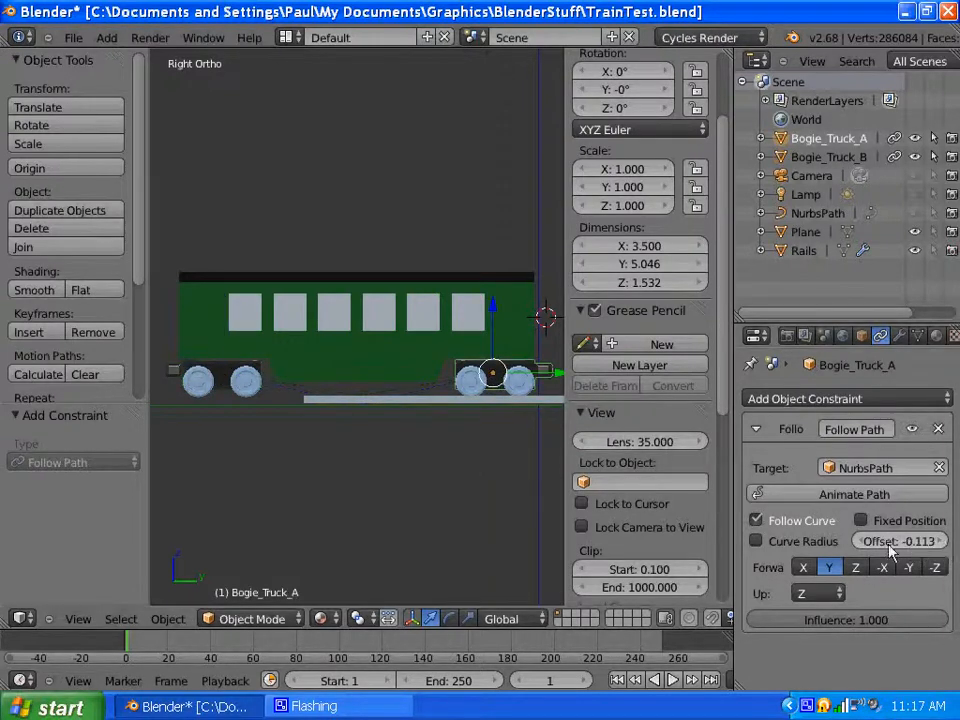
{"action": "left_click", "coordinate": [941, 542]}
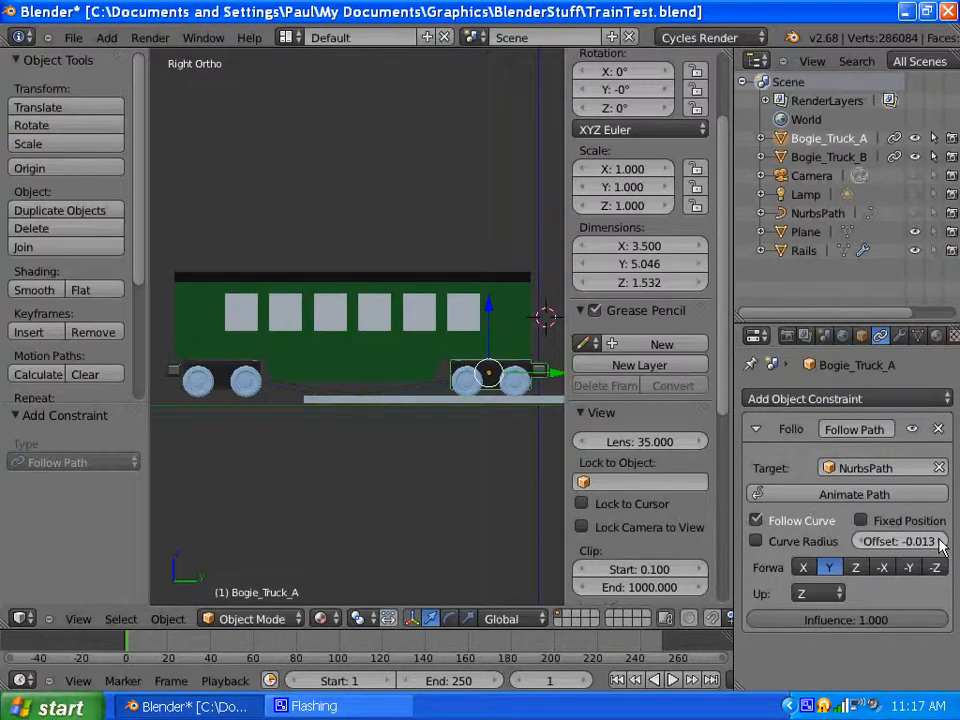
{"action": "left_click", "coordinate": [859, 542]}
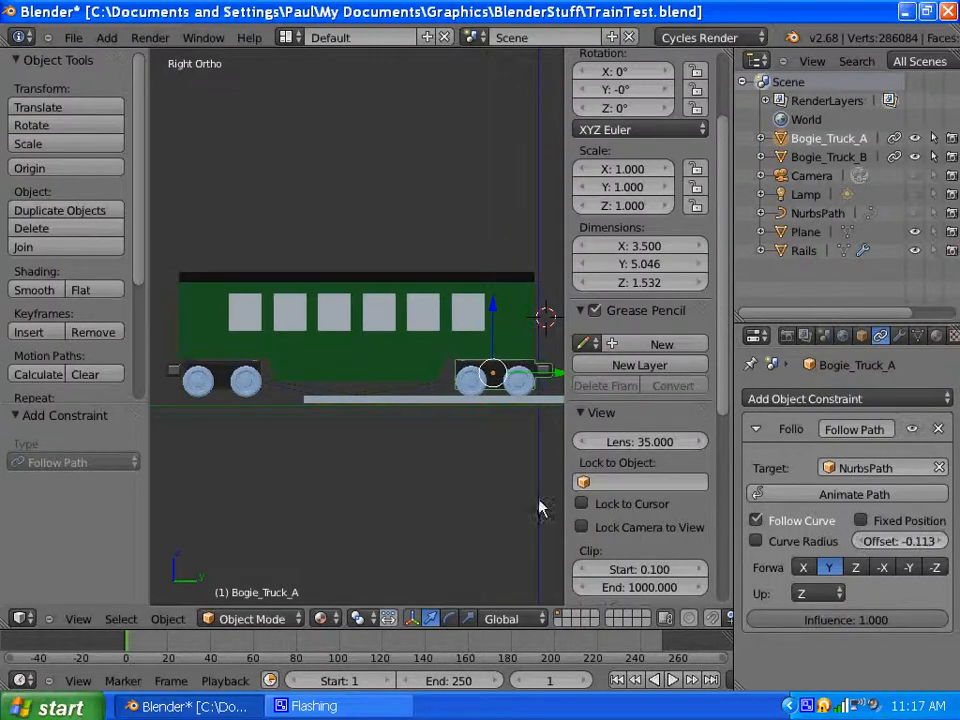
Show the car and track in a perspective view, select the NurbsPath and bring up the Path Animation settings in its curve data
{"action": "scroll", "coordinate": [418, 497], "scroll_direction": "down", "scroll_amount": 4}
{"action": "mouse_move", "coordinate": [349, 441]}
{"action": "middle_mouse_down"}
{"action": "mouse_move", "coordinate": [411, 452]}
{"action": "mouse_move", "coordinate": [401, 409]}
{"action": "mouse_move", "coordinate": [345, 444]}
{"action": "middle_mouse_up"}
{"action": "key", "text": "KP_5"}
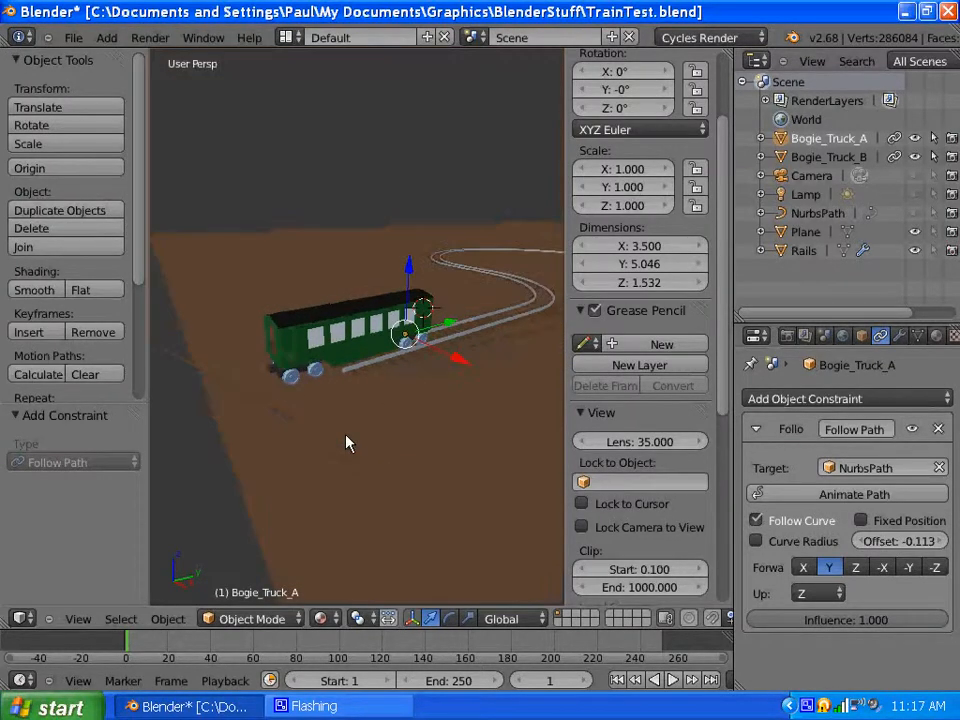
{"action": "scroll", "coordinate": [362, 373], "scroll_direction": "up", "scroll_amount": 5}
{"action": "scroll", "coordinate": [487, 366], "scroll_direction": "down", "scroll_amount": 1}
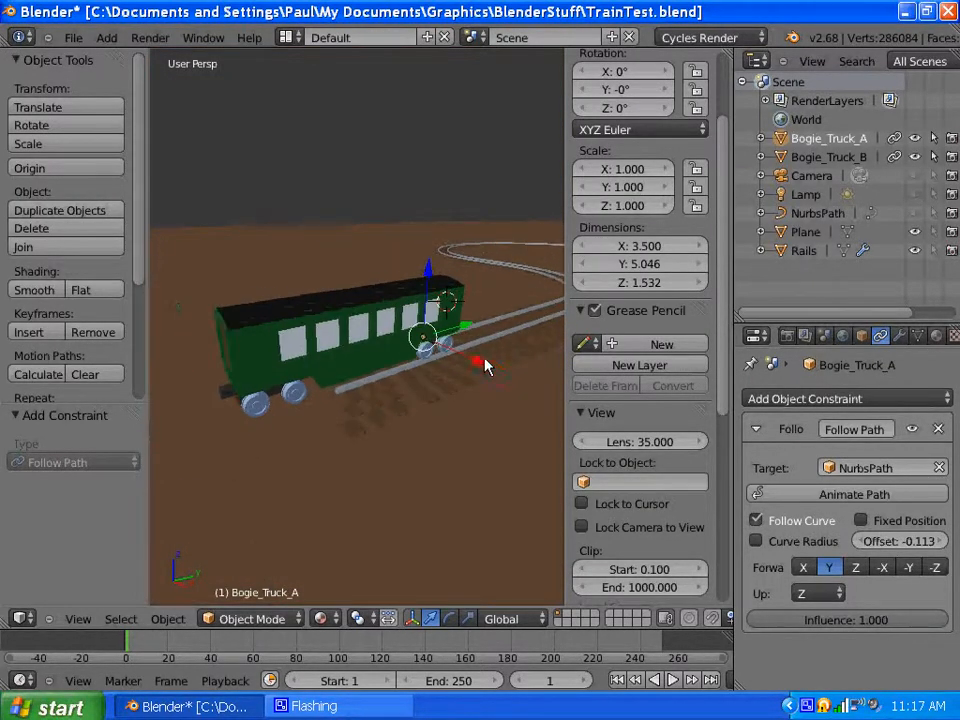
{"action": "scroll", "coordinate": [484, 366], "scroll_direction": "up", "scroll_amount": 1}
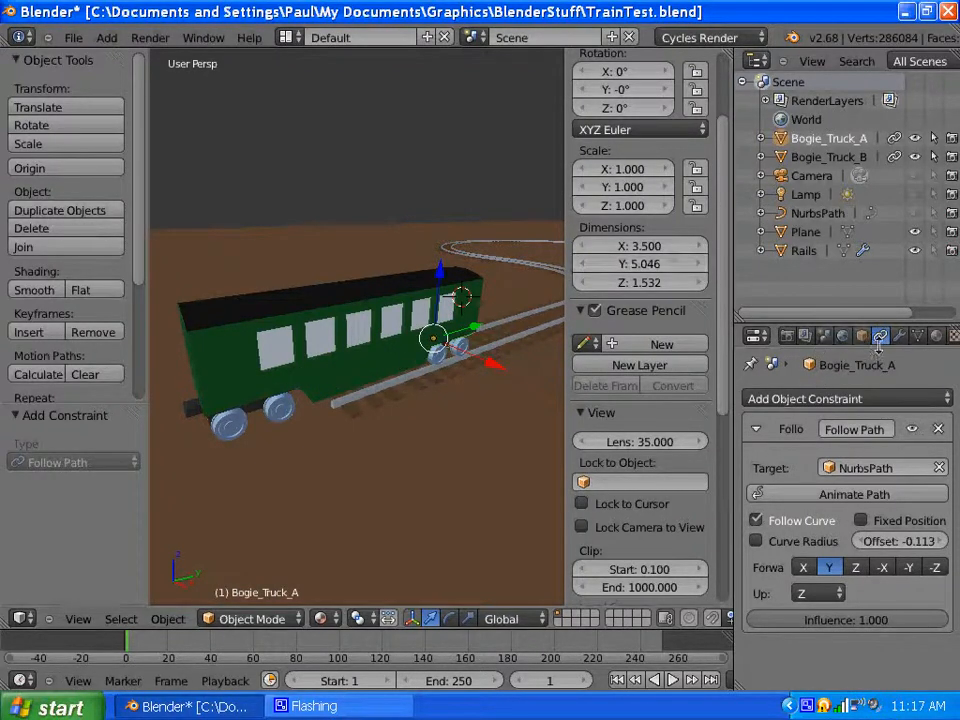
{"action": "left_click", "coordinate": [835, 214]}
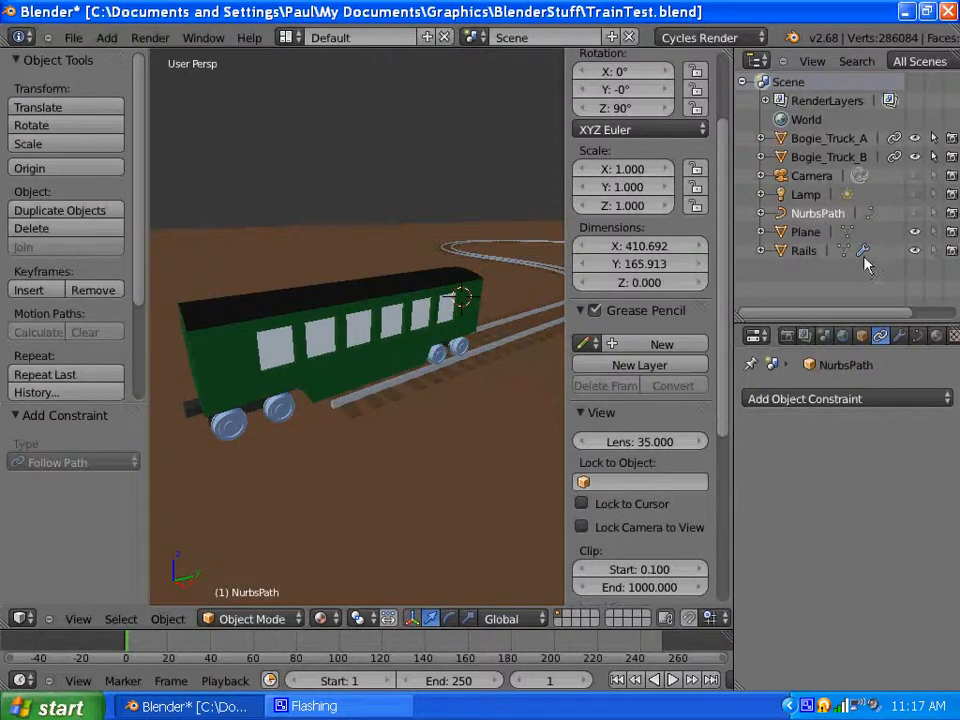
{"action": "left_click", "coordinate": [919, 337]}
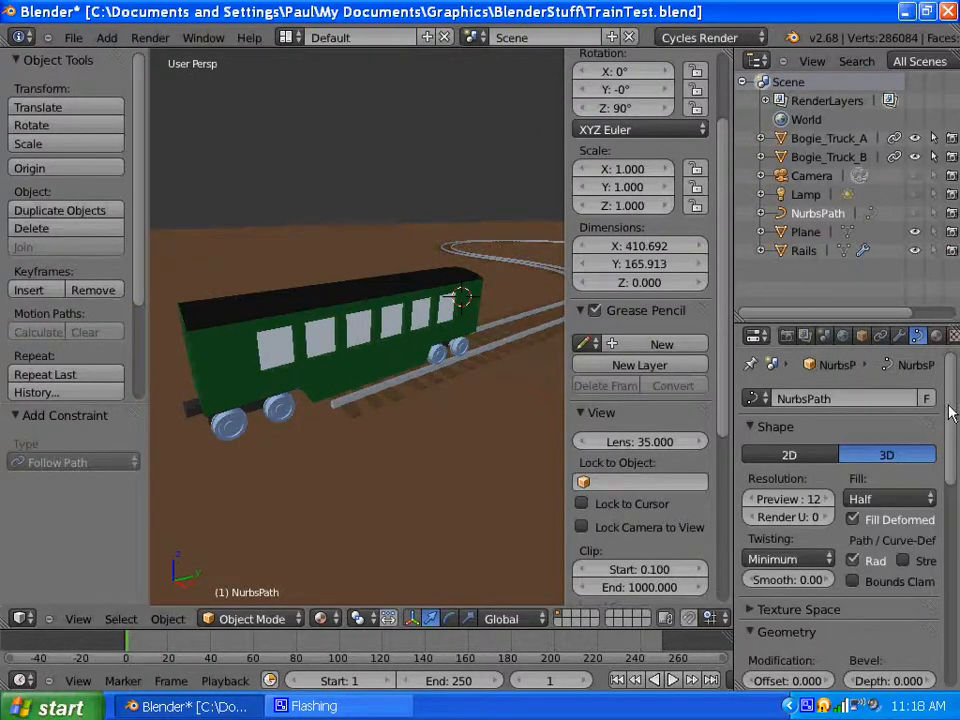
{"action": "left_click_drag", "start_coordinate": [950, 412], "coordinate": [946, 572]}
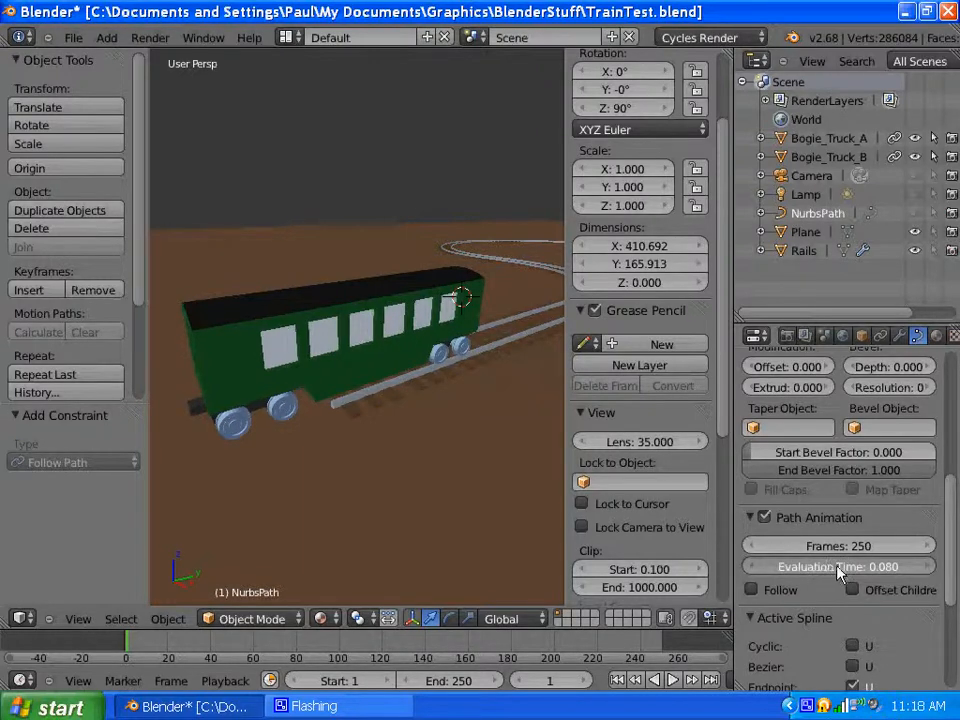
Test the car's travel along the track by varying the NurbsPath's Evaluation Time, and set it to 5
{"action": "left_click_drag", "start_coordinate": [849, 569], "coordinate": [928, 572]}
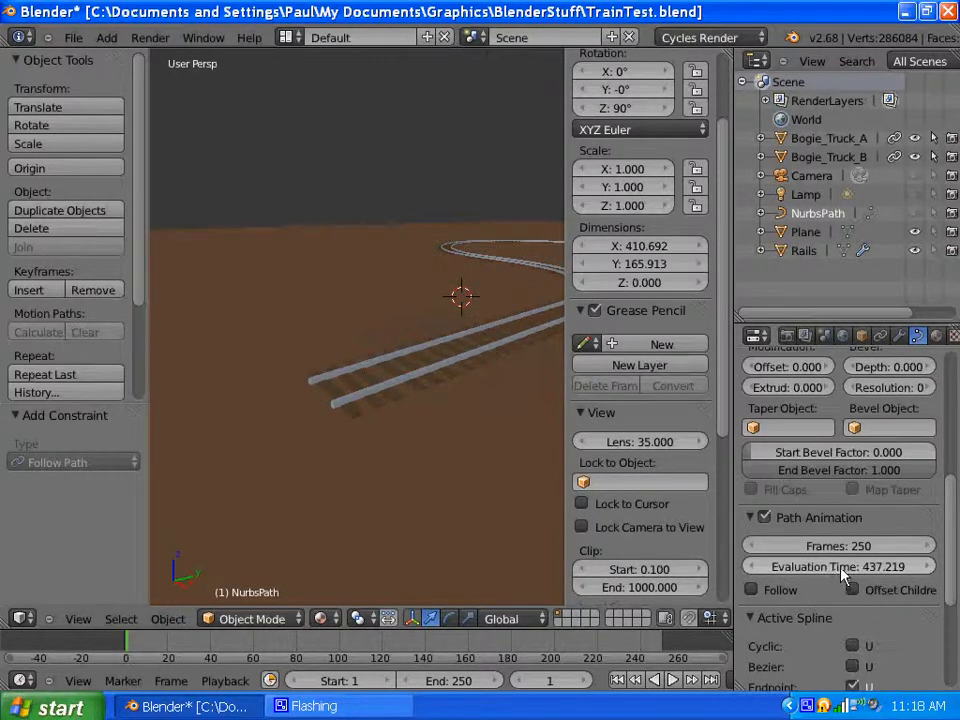
{"action": "left_click", "coordinate": [842, 567]}
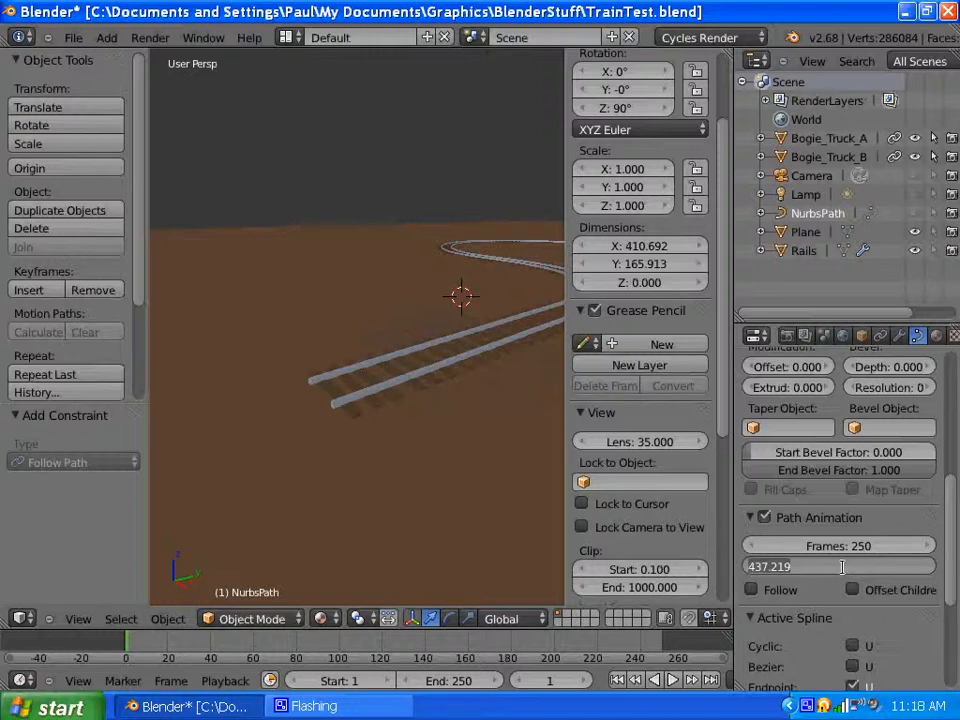
{"action": "key", "text": "BackSpace"}
{"action": "type", "text": "5"}
{"action": "key", "text": "Return"}
{"action": "scroll", "coordinate": [361, 433], "scroll_direction": "down", "scroll_amount": 3}
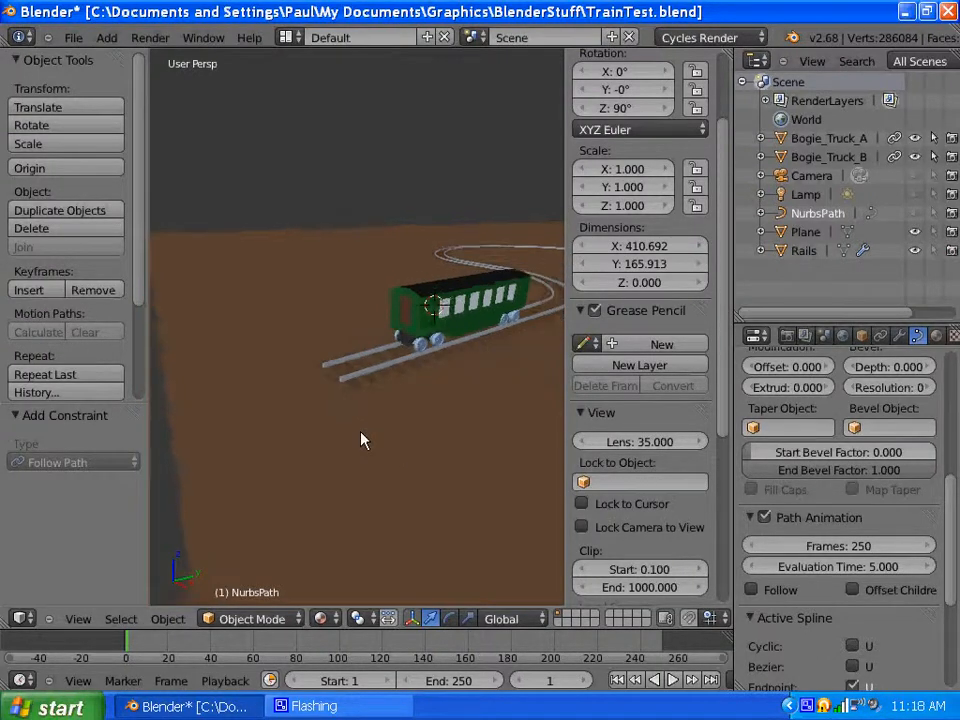
Insert a keyframe on the NurbsPath's Evaluation Time of 5 at frame 1
{"action": "middle_click_drag", "start_coordinate": [398, 340], "coordinate": [350, 353]}
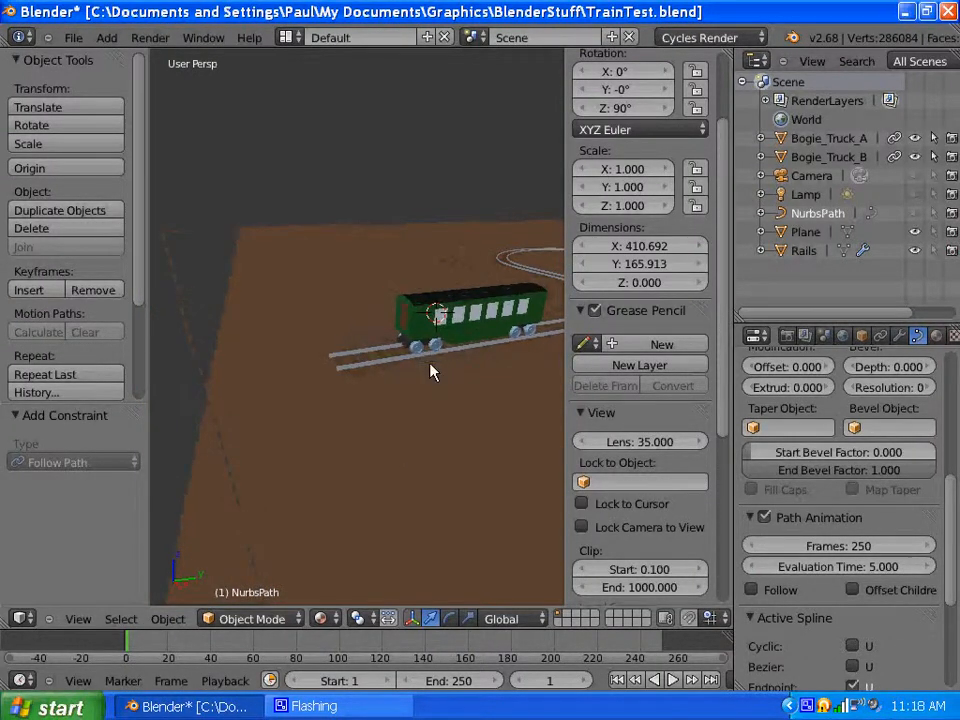
{"action": "scroll", "coordinate": [433, 403], "scroll_direction": "down", "scroll_amount": 4}
{"action": "mouse_move", "coordinate": [447, 372]}
{"action": "middle_mouse_down"}
{"action": "mouse_move", "coordinate": [497, 371]}
{"action": "mouse_move", "coordinate": [433, 371]}
{"action": "middle_mouse_up"}
{"action": "scroll", "coordinate": [480, 371], "scroll_direction": "up", "scroll_amount": 4}
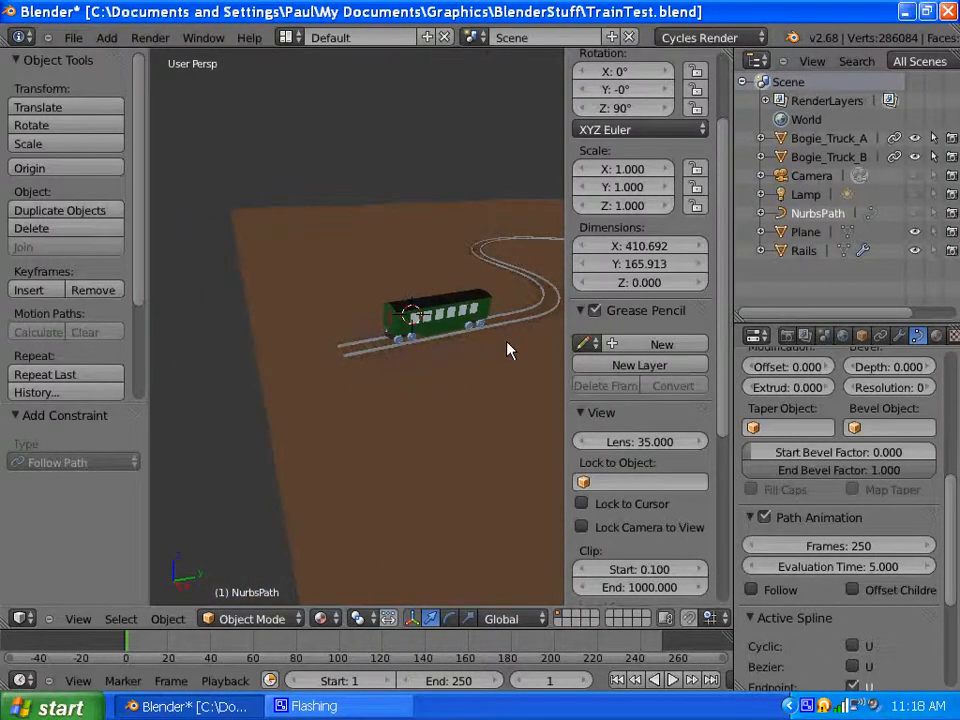
{"action": "middle_click_drag", "start_coordinate": [510, 354], "coordinate": [418, 405]}
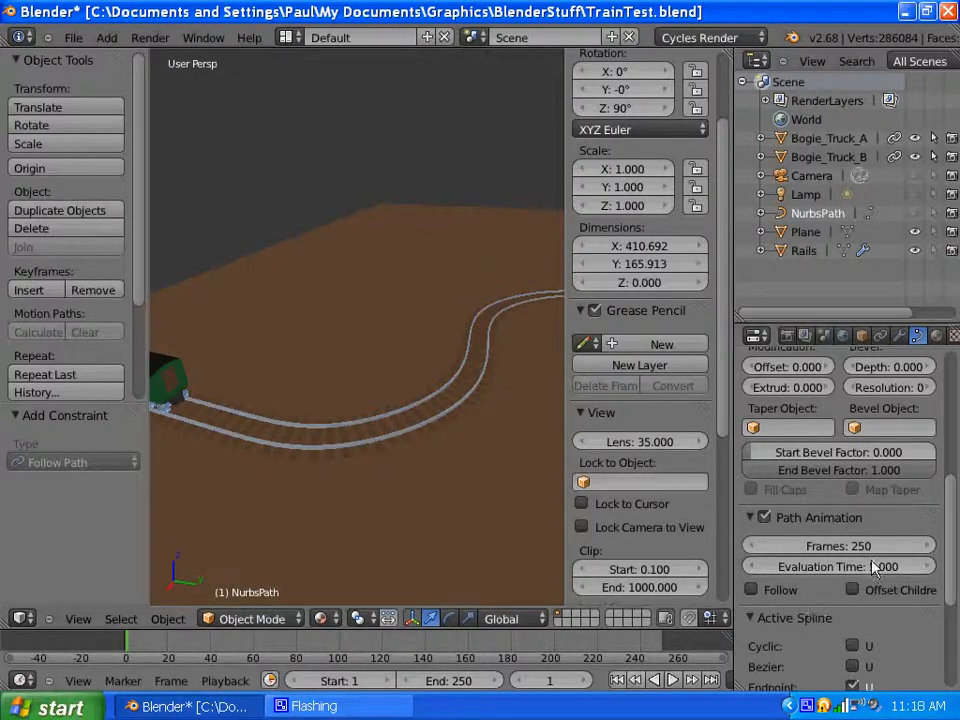
{"action": "right_click", "coordinate": [815, 567]}
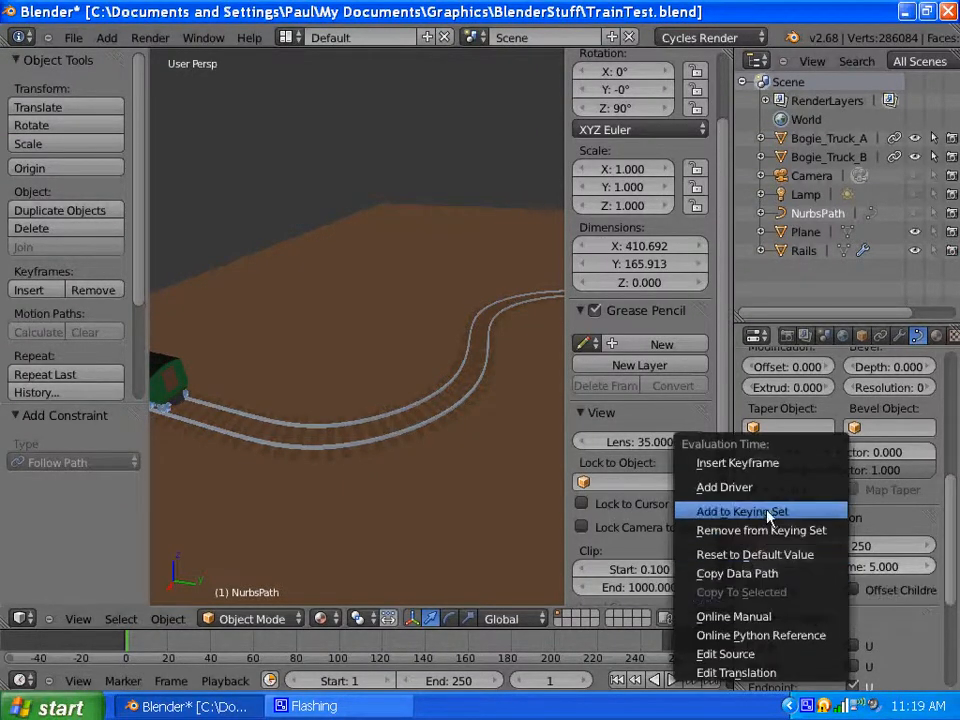
{"action": "left_click", "coordinate": [745, 463]}
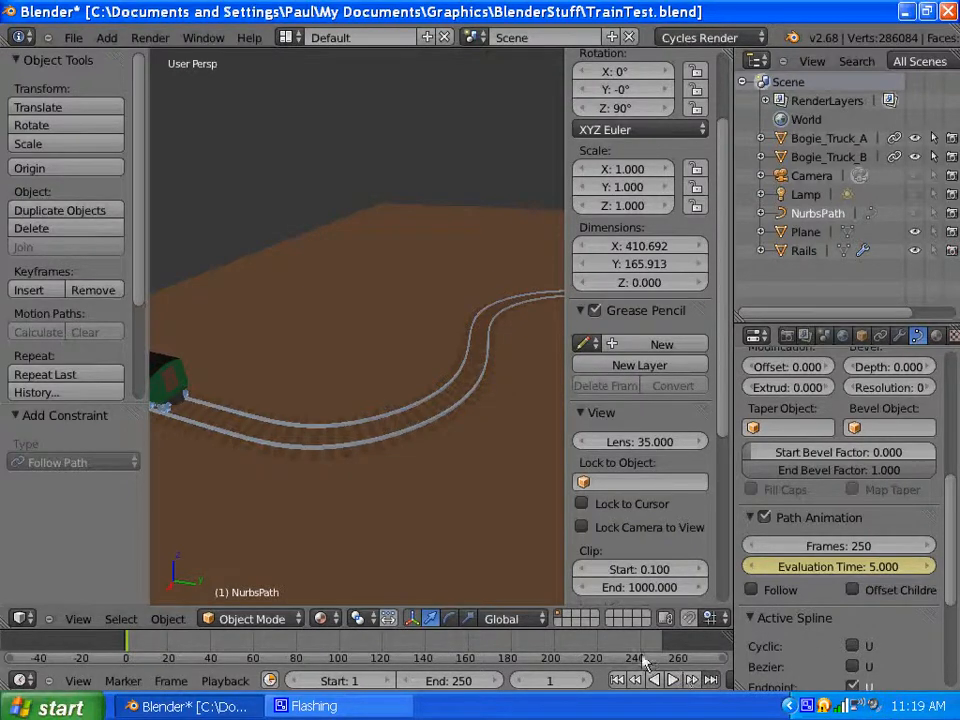
Go to frame 250, set the NurbsPath's Evaluation Time to 250 and insert a keyframe on it
{"action": "left_click", "coordinate": [710, 680]}
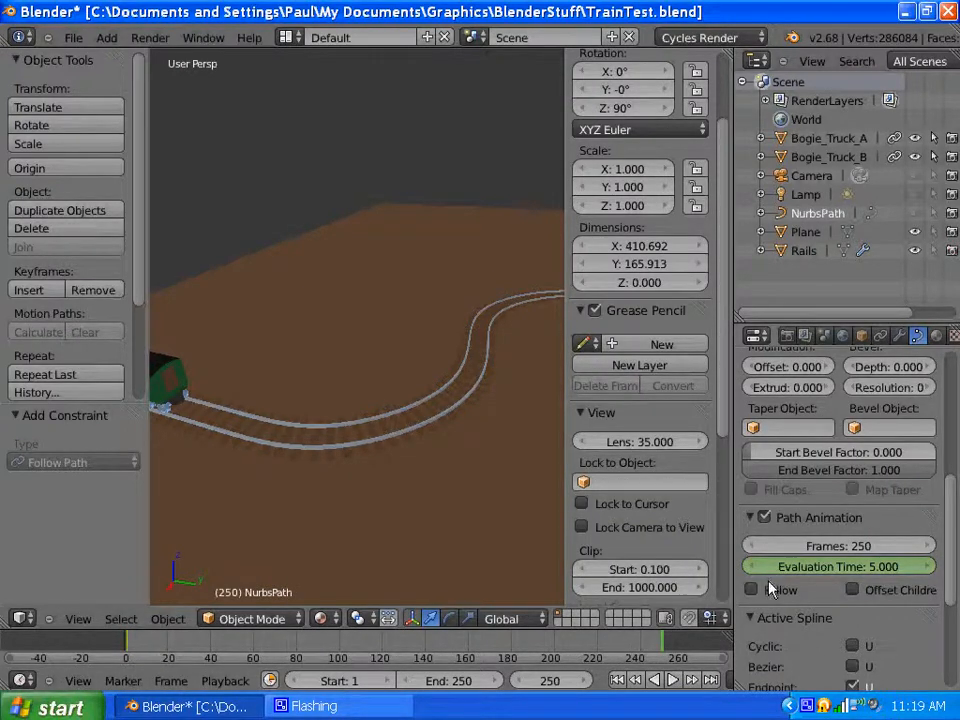
{"action": "left_click", "coordinate": [826, 568]}
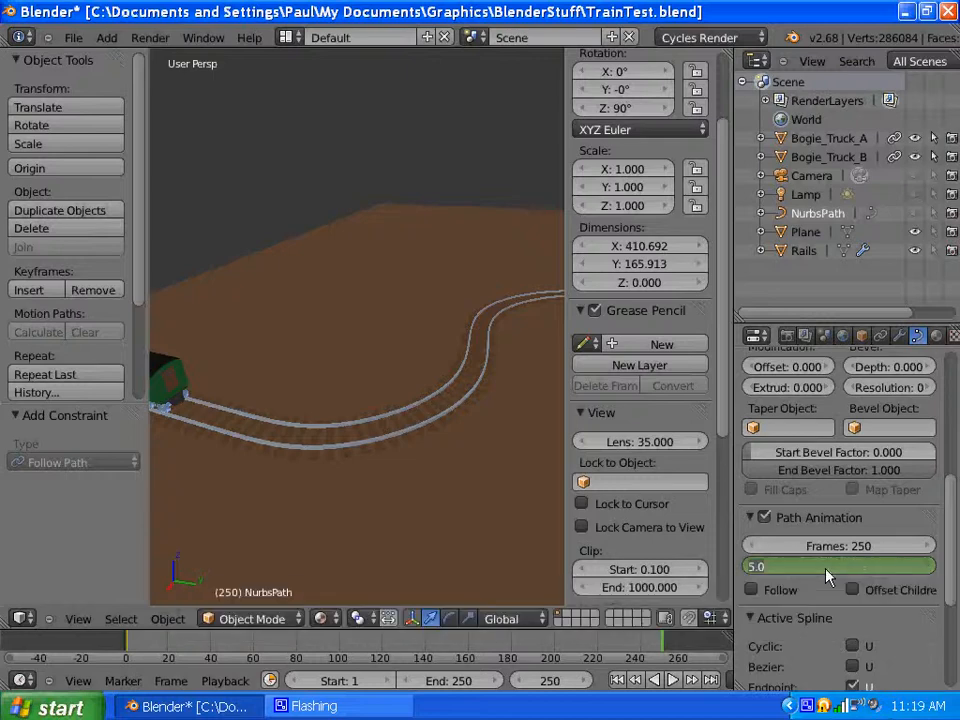
{"action": "type", "text": "250"}
{"action": "key", "text": "Return"}
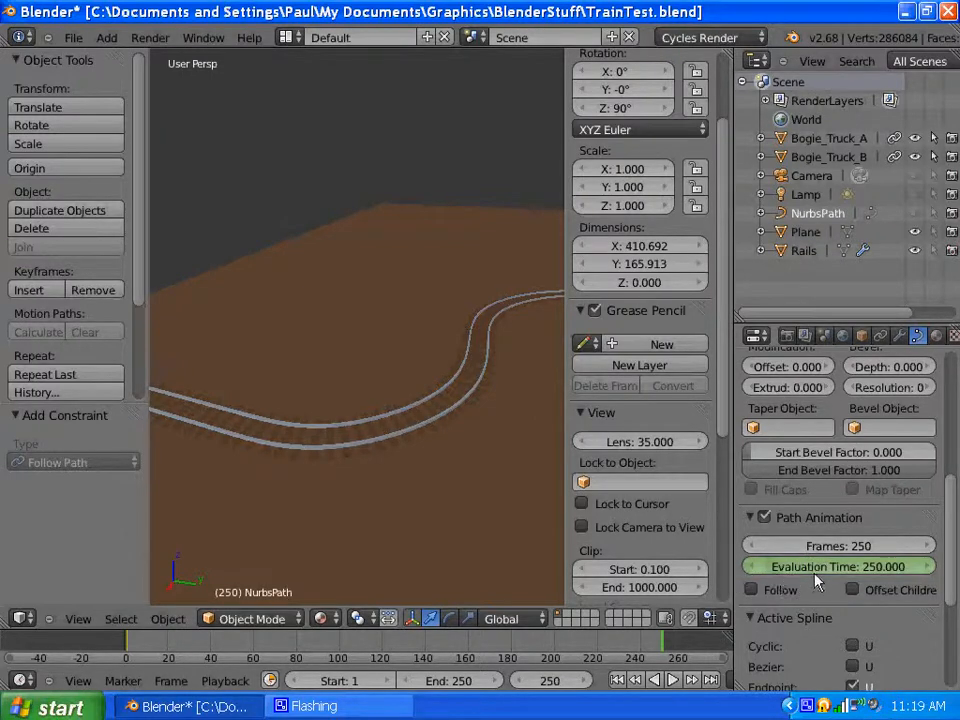
{"action": "right_click", "coordinate": [812, 567]}
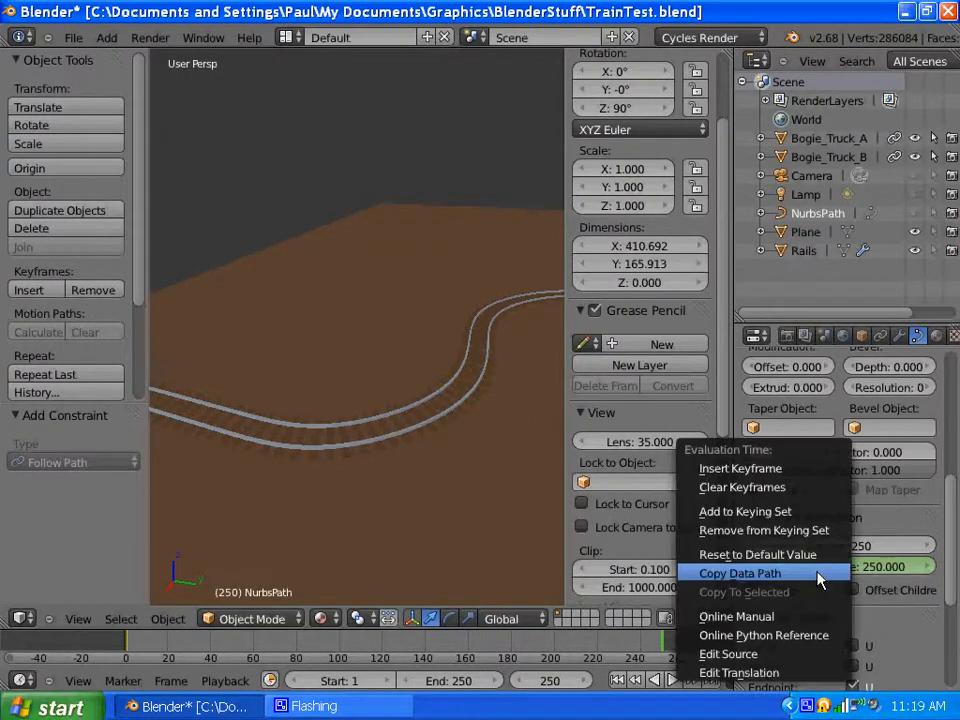
{"action": "left_click", "coordinate": [768, 469]}
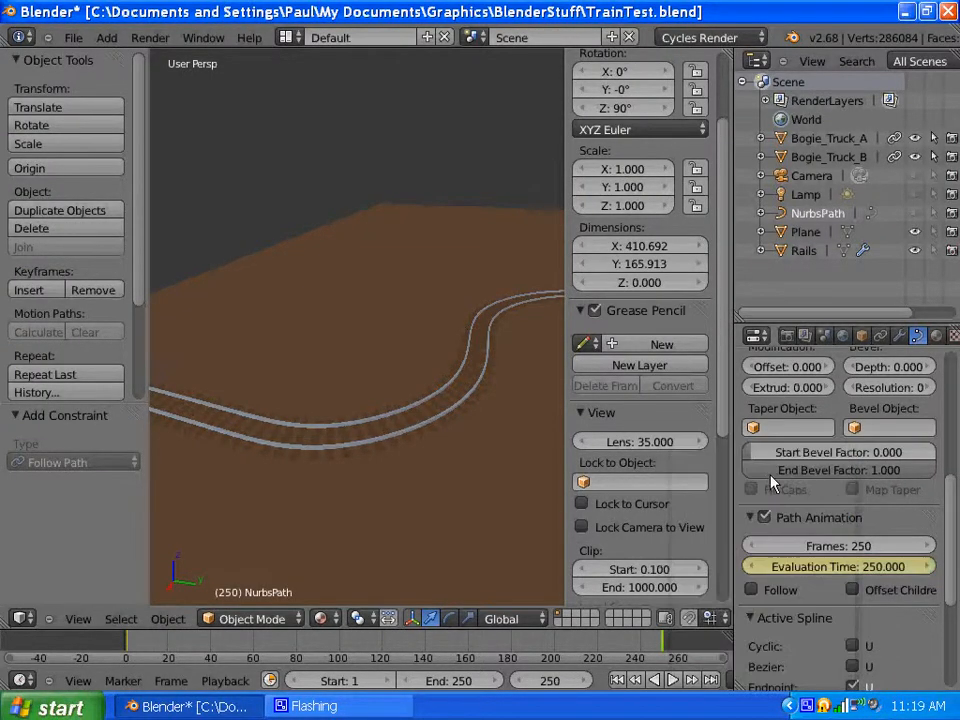
Play the animation from frame 1, stop it at frame 31 and inspect how the car and trucks sit on the curve
{"action": "left_click", "coordinate": [617, 680]}
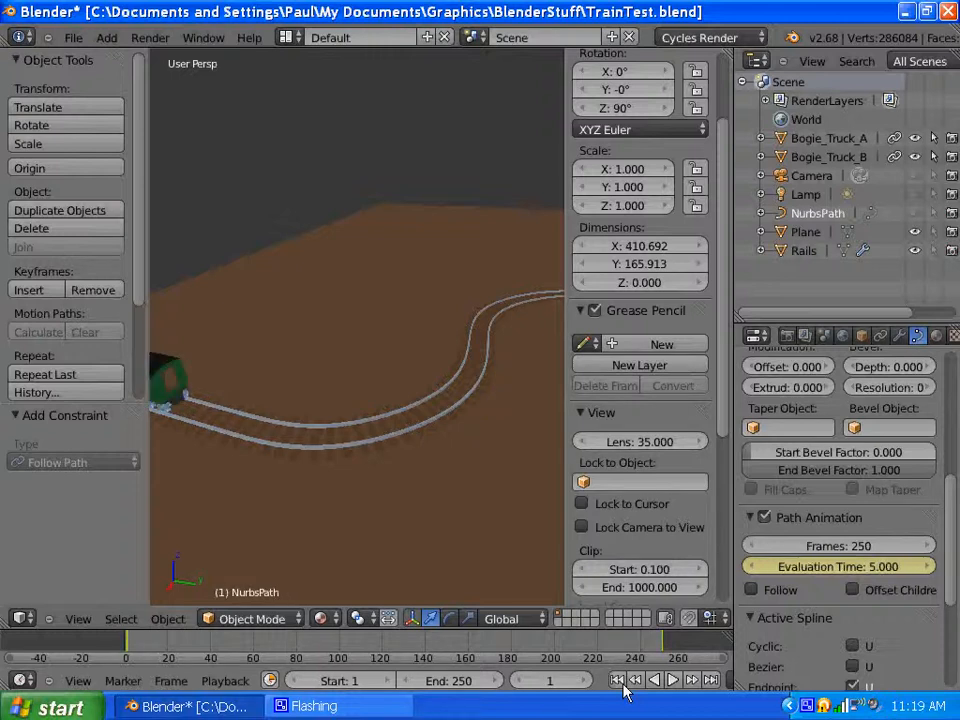
{"action": "left_click", "coordinate": [673, 681]}
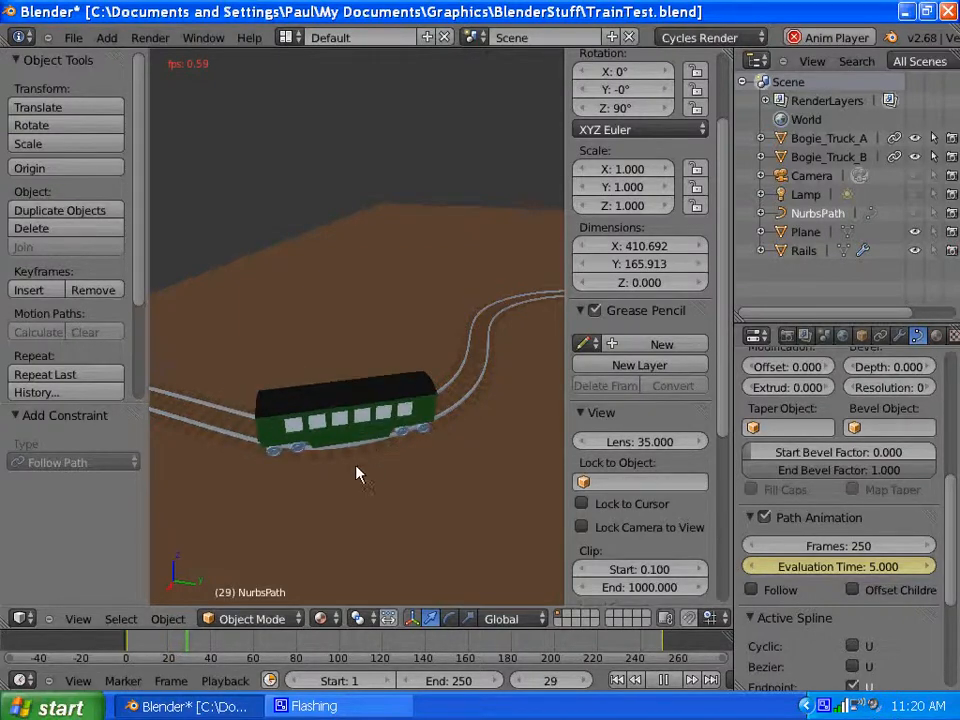
{"action": "left_click", "coordinate": [664, 680]}
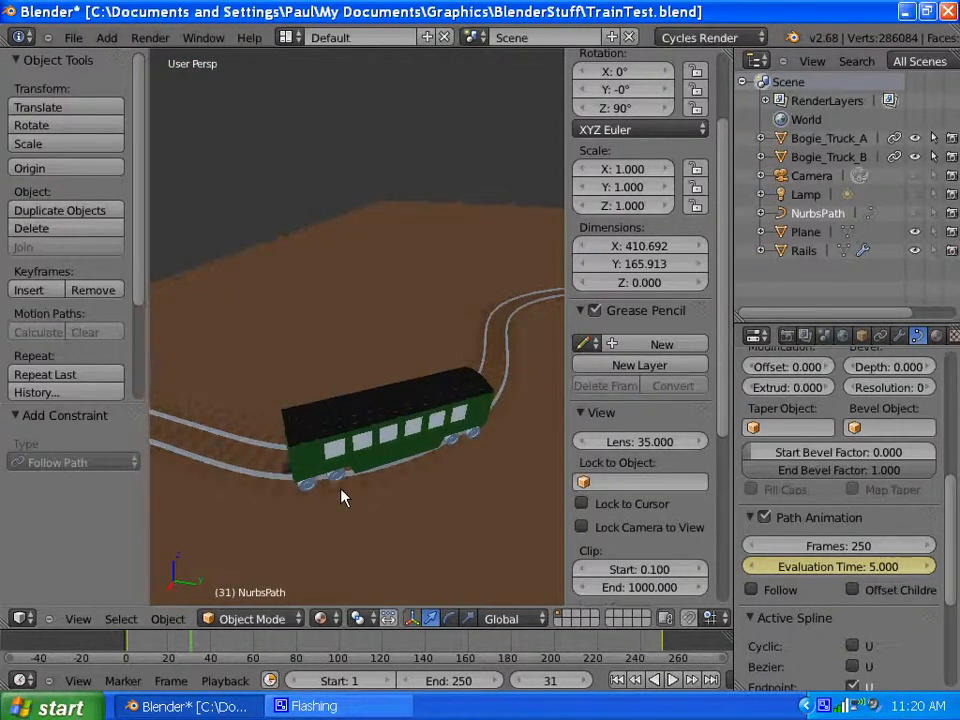
{"action": "middle_click_drag", "start_coordinate": [343, 497], "coordinate": [380, 491]}
{"action": "scroll", "coordinate": [274, 482], "scroll_direction": "up", "scroll_amount": 5}
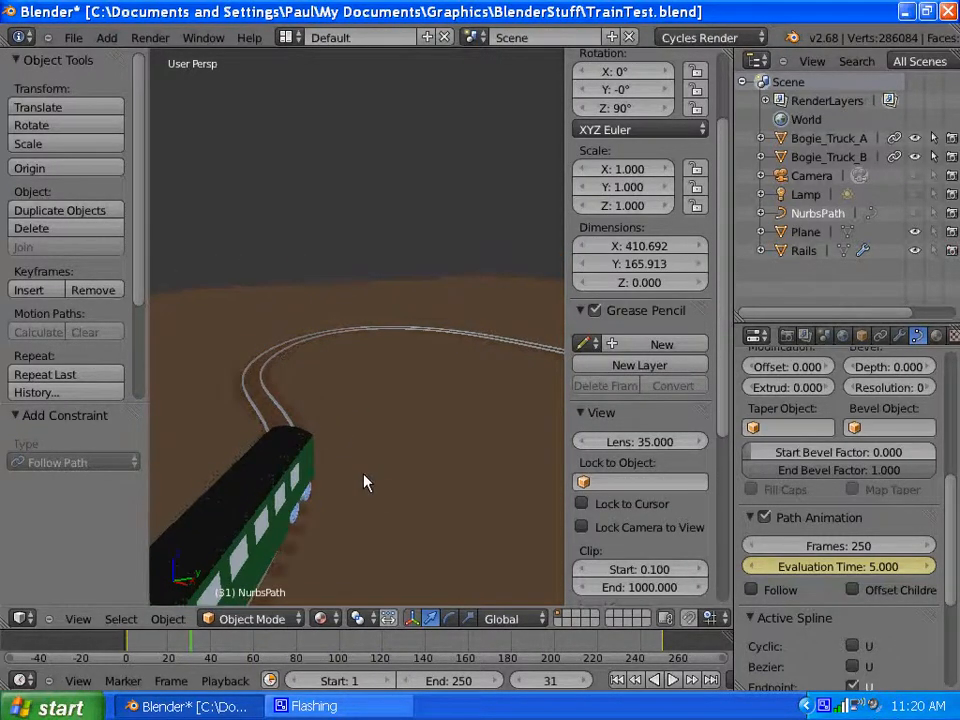
{"action": "middle_click_drag", "start_coordinate": [369, 484], "coordinate": [288, 500]}
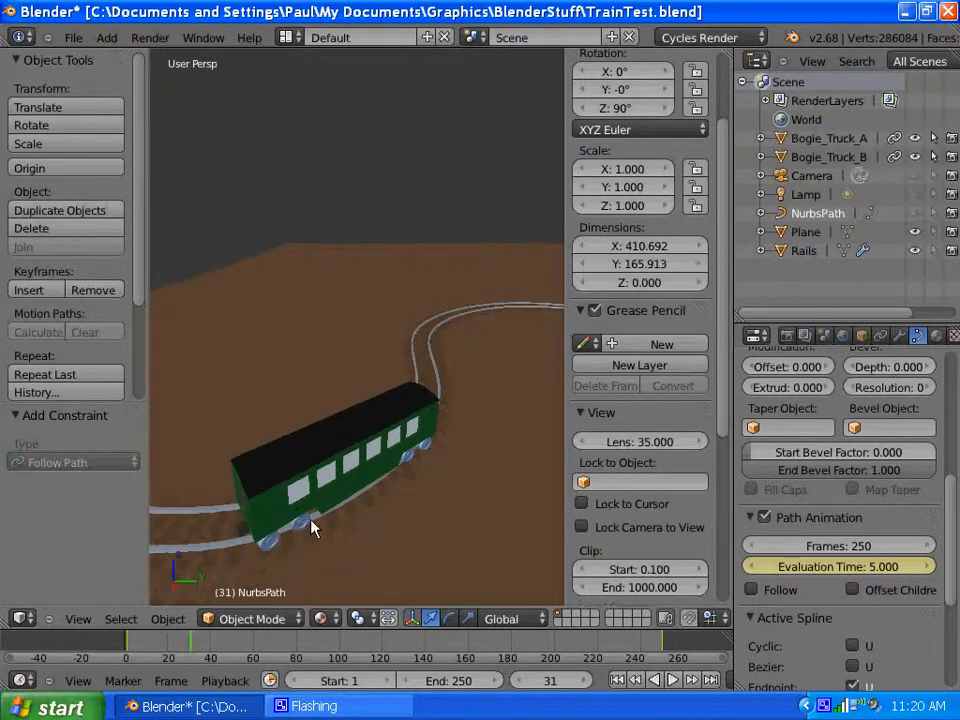
{"action": "scroll", "coordinate": [386, 475], "scroll_direction": "down", "scroll_amount": 4}
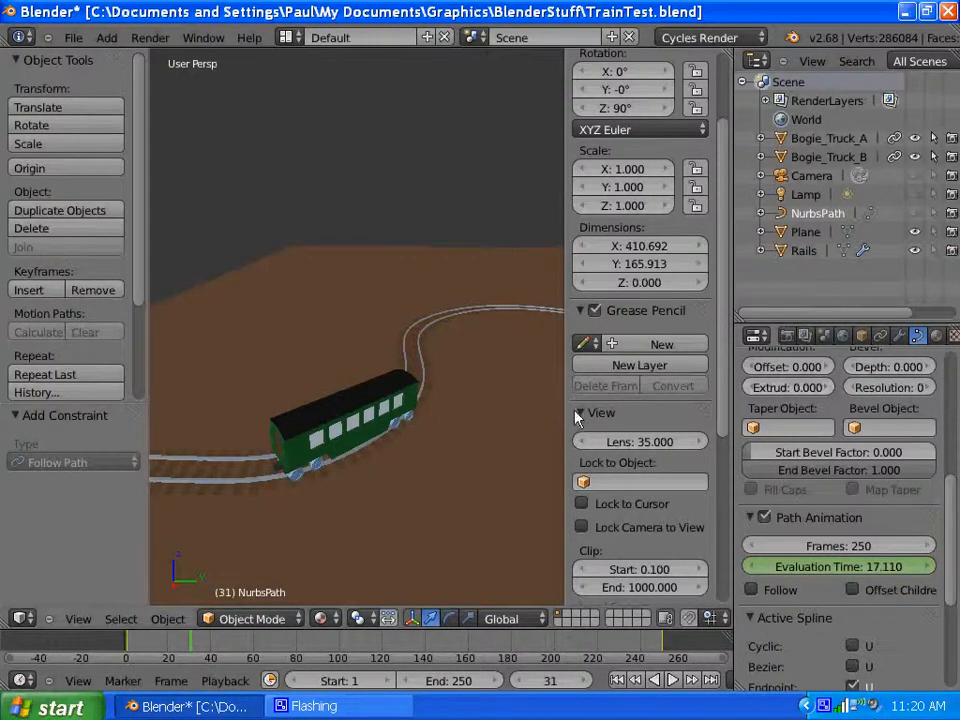
{"action": "scroll", "coordinate": [506, 443], "scroll_direction": "down", "scroll_amount": 1}
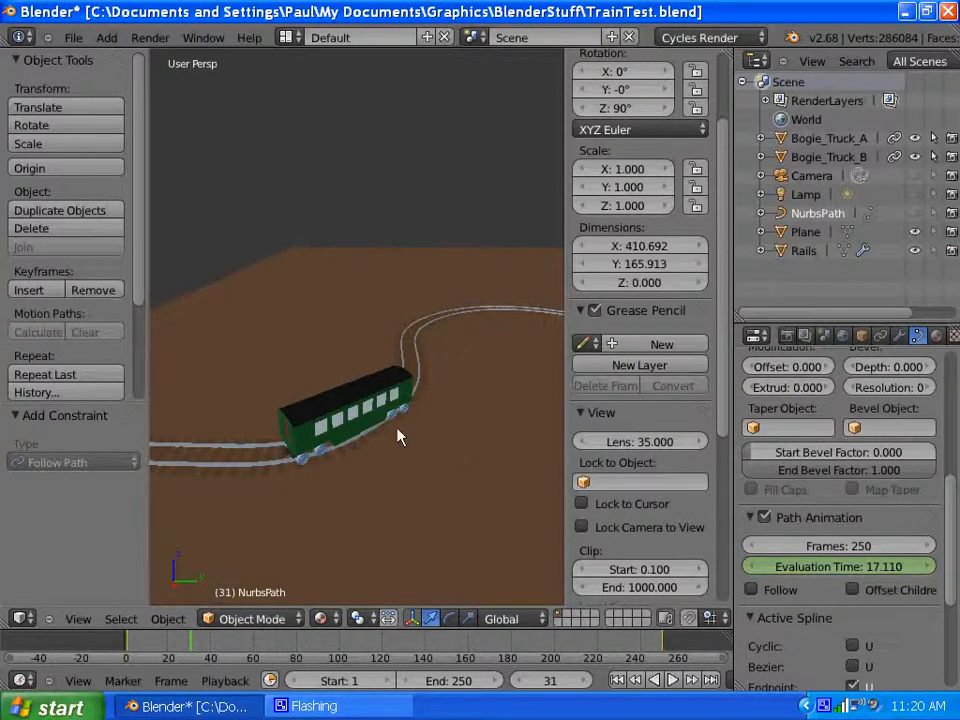
{"action": "scroll", "coordinate": [397, 437], "scroll_direction": "up", "scroll_amount": 2}
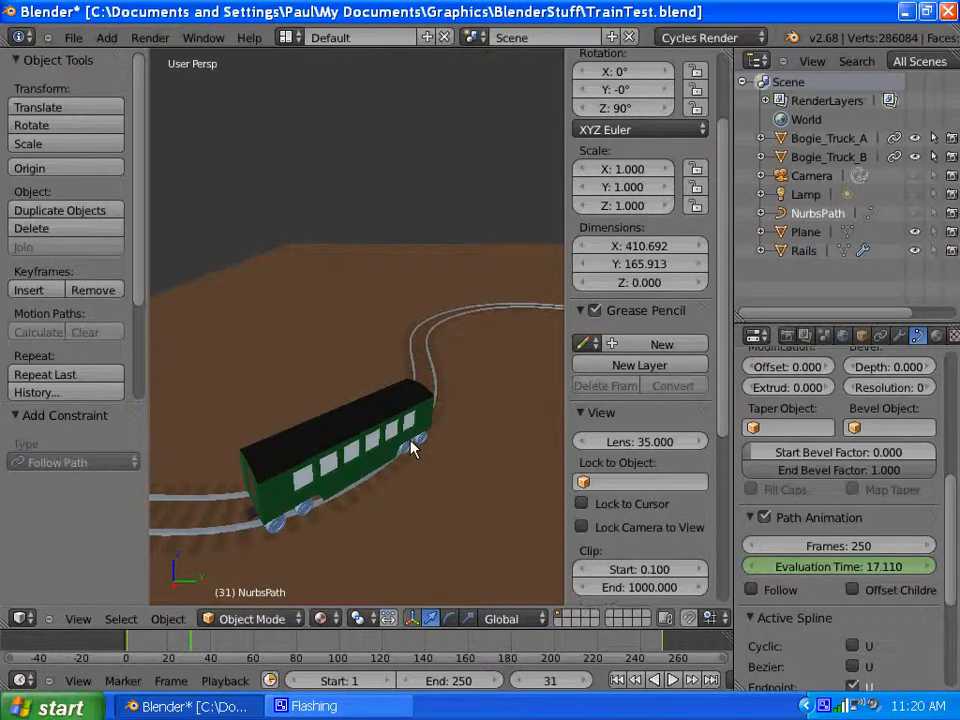
Review the Follow Path constraints of Bogie_Truck_A and Bogie_Truck_B, as well as the constraints and modifiers of BasicTrainCar
{"action": "right_click", "coordinate": [409, 446]}
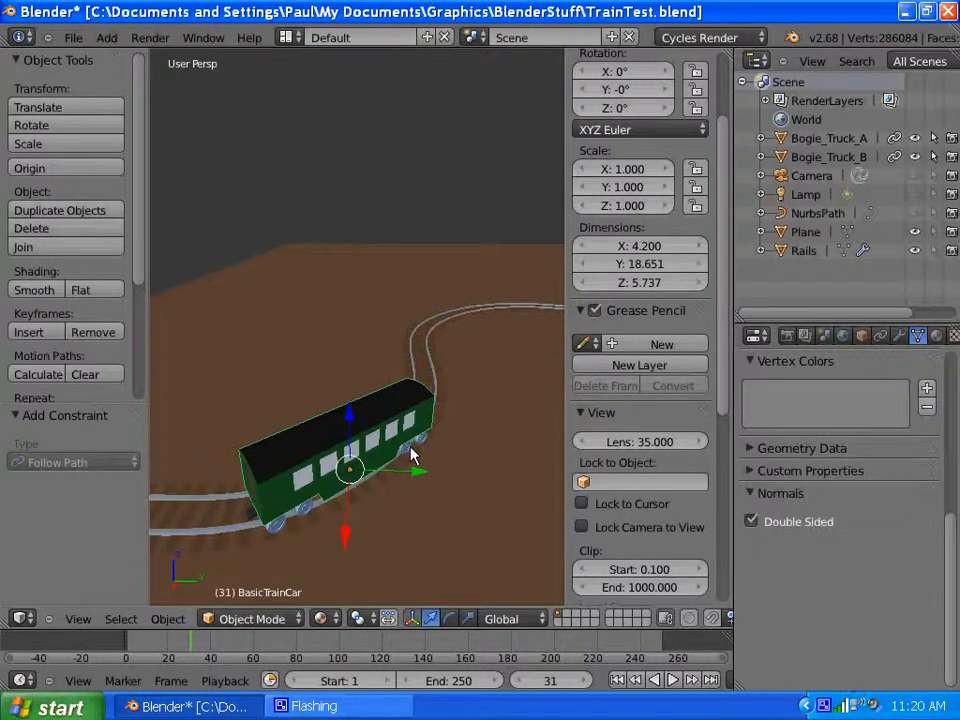
{"action": "right_click", "coordinate": [410, 455]}
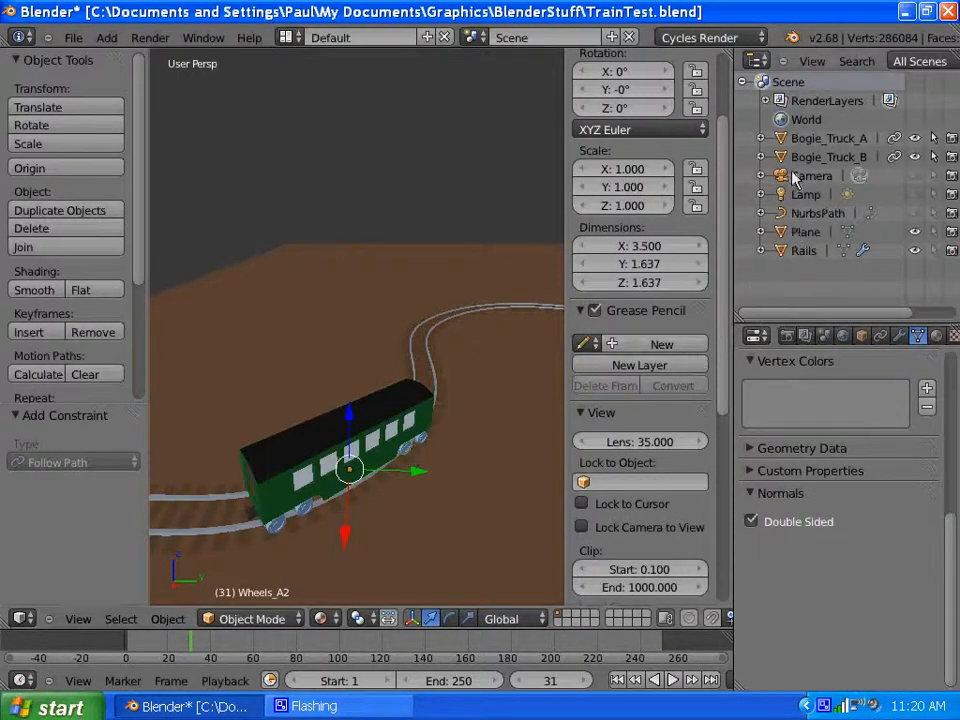
{"action": "left_click", "coordinate": [815, 138]}
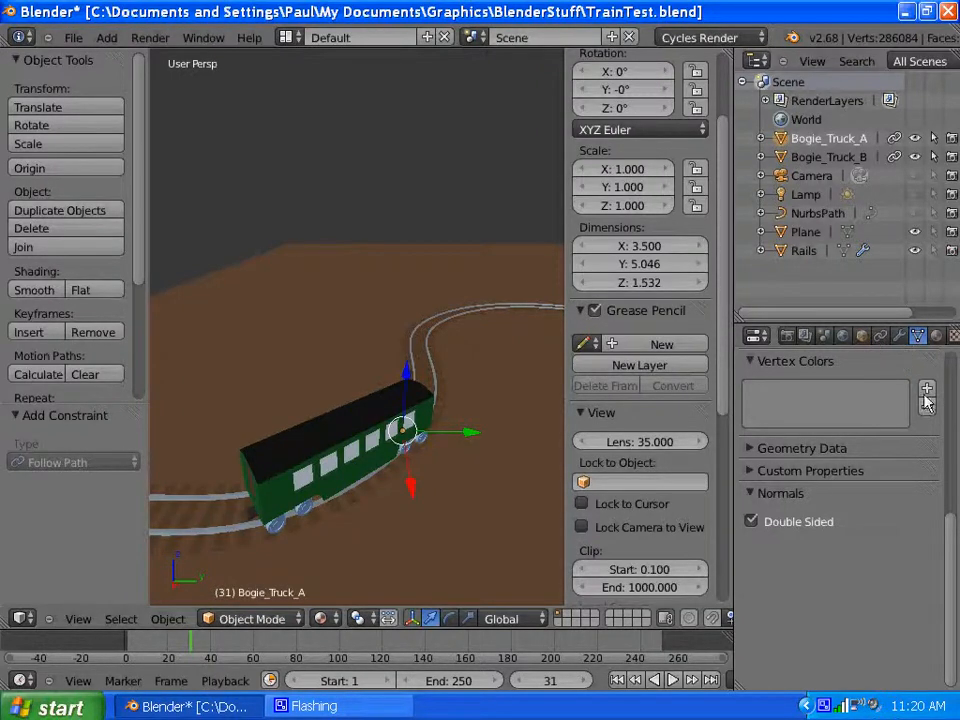
{"action": "left_click", "coordinate": [880, 336]}
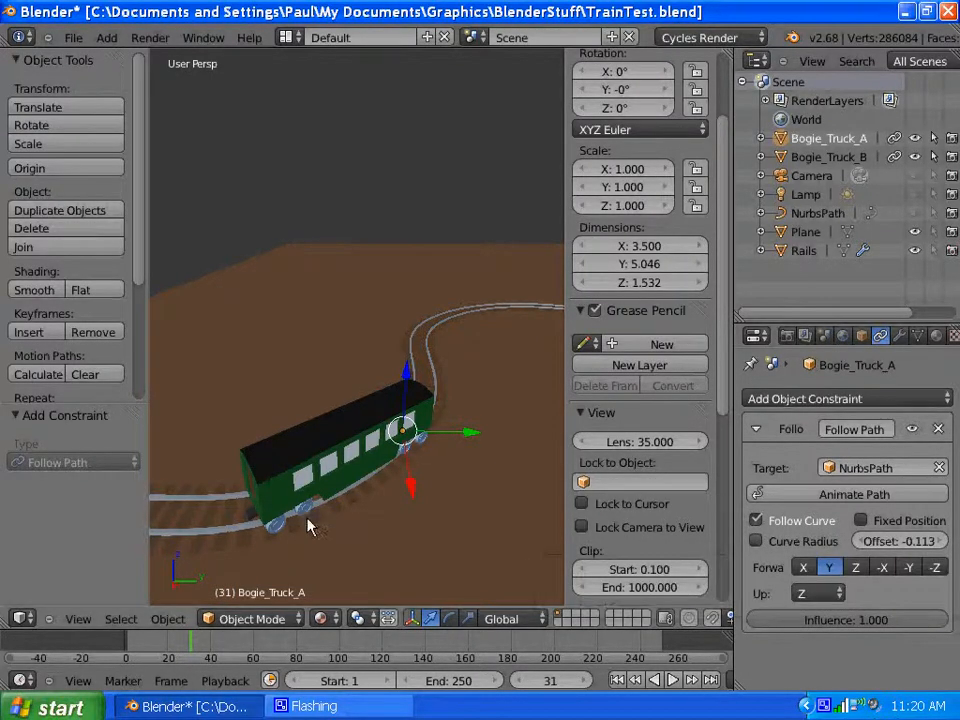
{"action": "right_click", "coordinate": [257, 497]}
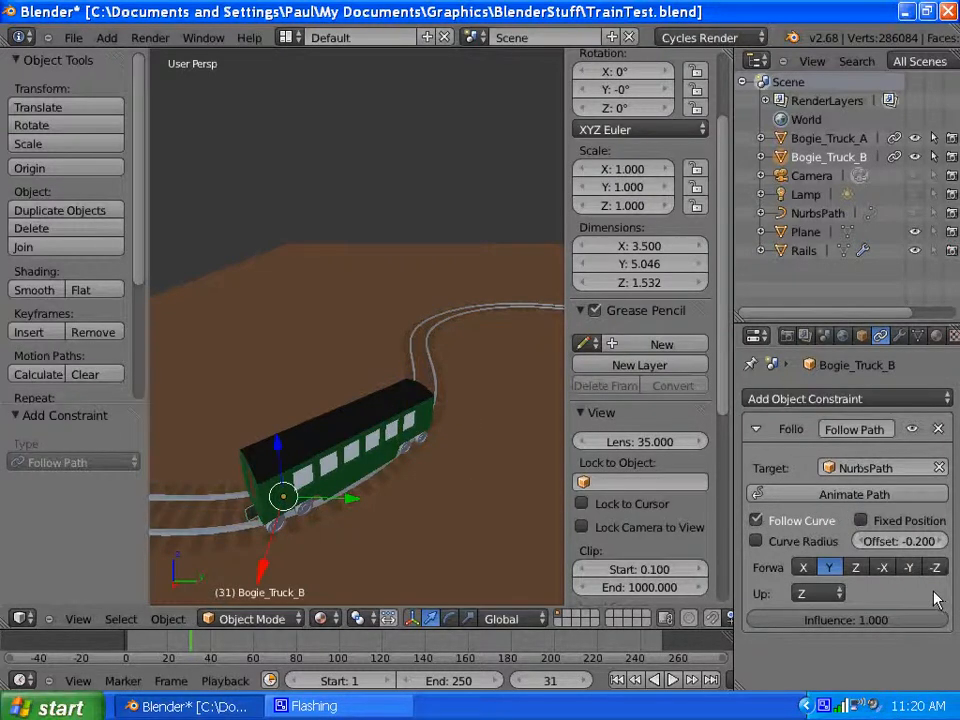
{"action": "right_click", "coordinate": [408, 428]}
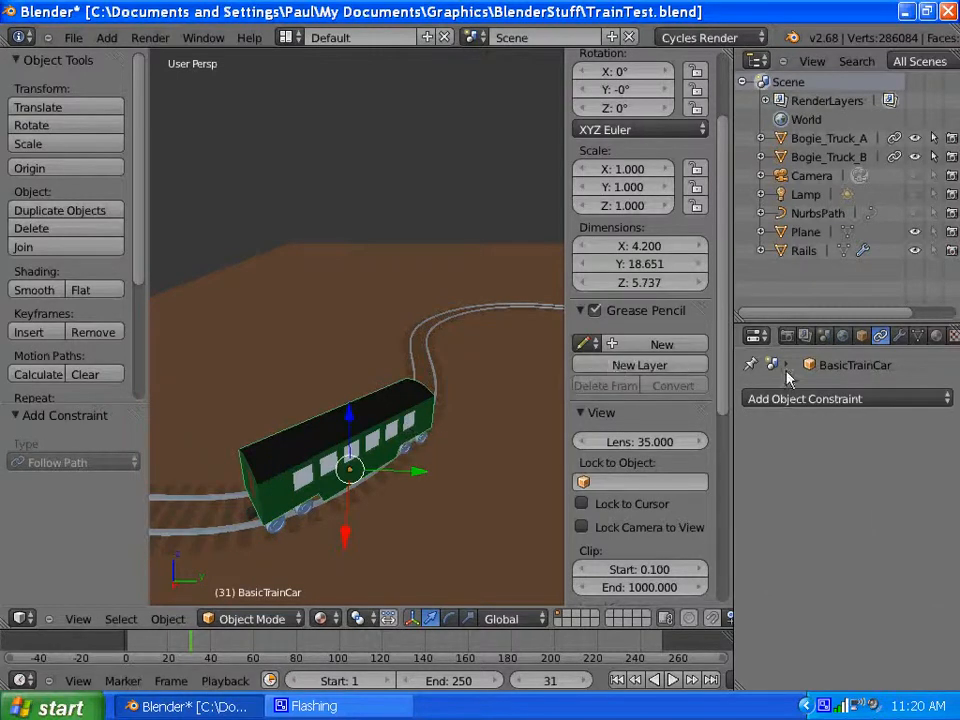
{"action": "left_click", "coordinate": [901, 340]}
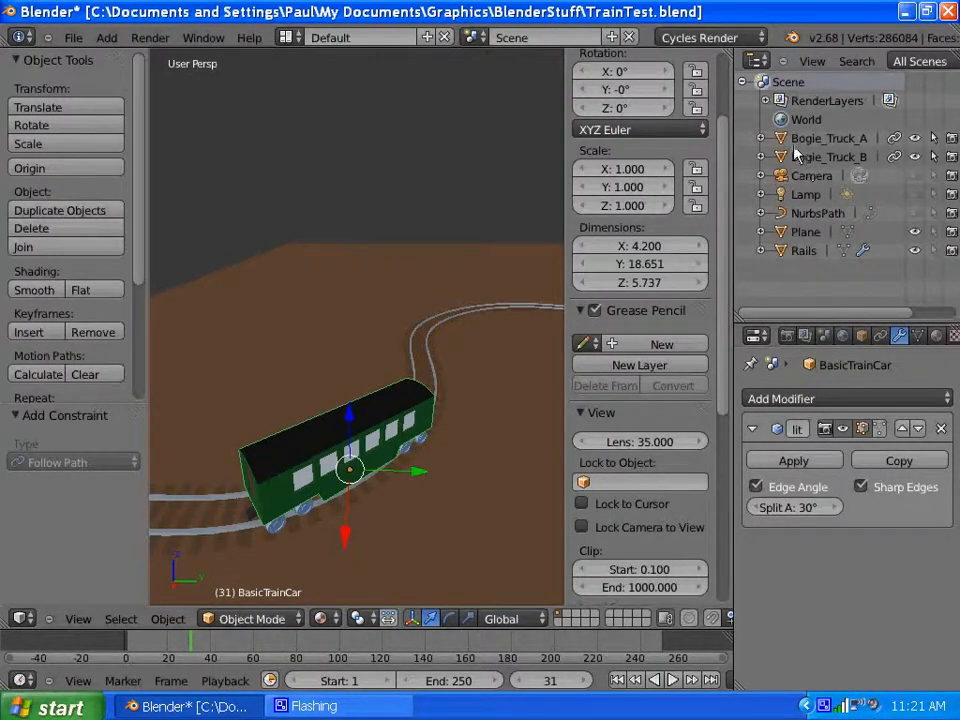
Expand Bogie_Truck_A's hierarchy, select Pivot A and examine its Damped Track constraint and its position on the car
{"action": "left_click", "coordinate": [762, 139]}
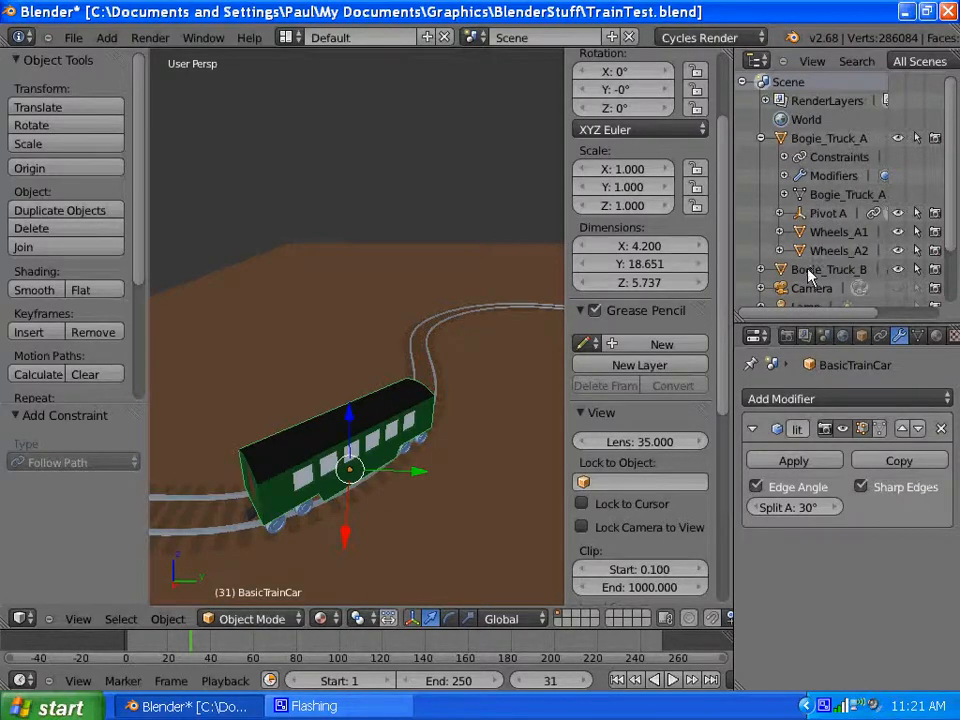
{"action": "left_click", "coordinate": [803, 216]}
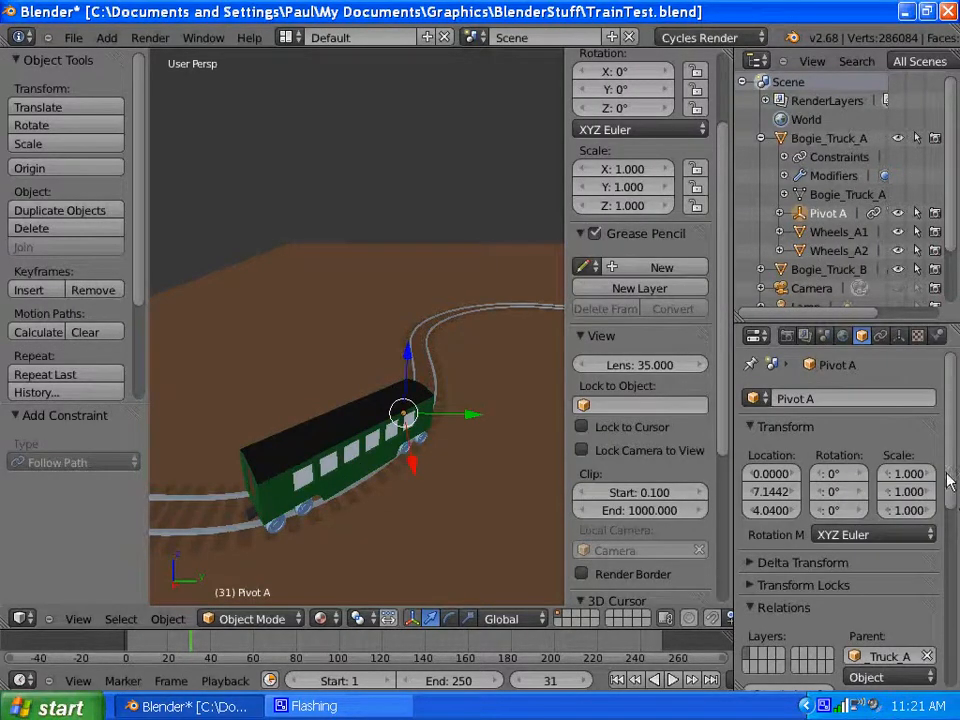
{"action": "left_click", "coordinate": [882, 336]}
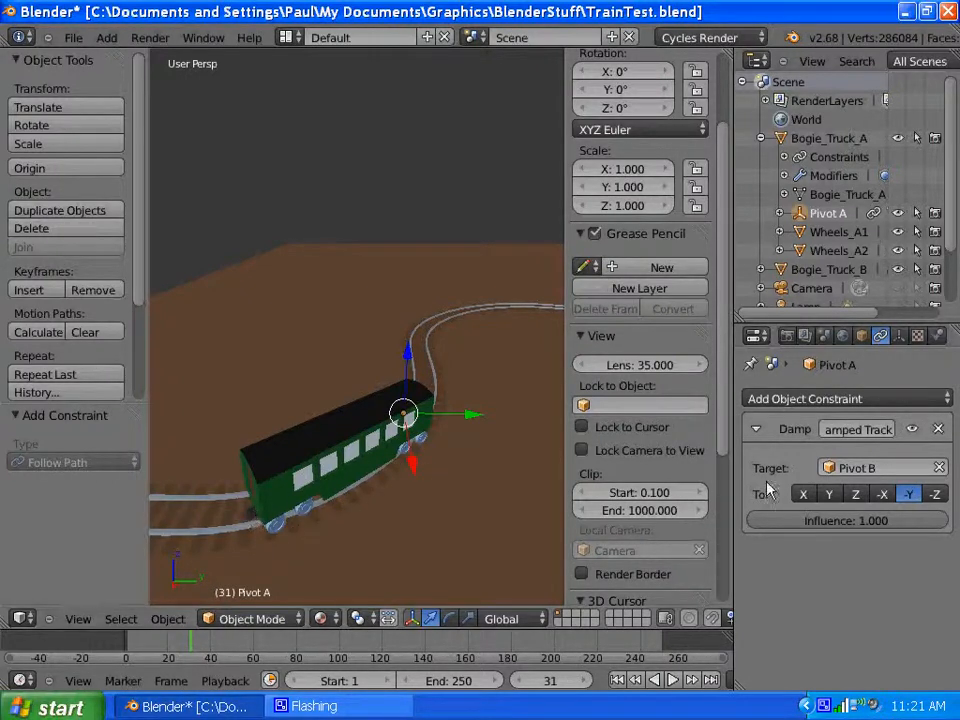
{"action": "middle_click_drag", "start_coordinate": [315, 516], "coordinate": [264, 549]}
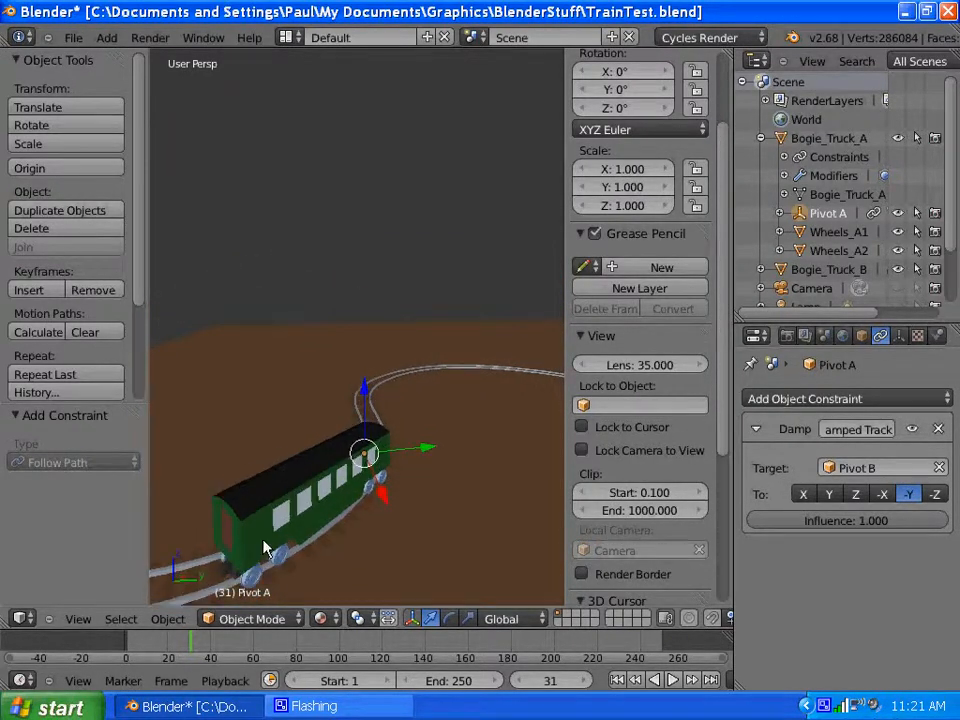
{"action": "scroll", "coordinate": [263, 544], "scroll_direction": "down", "scroll_amount": 1}
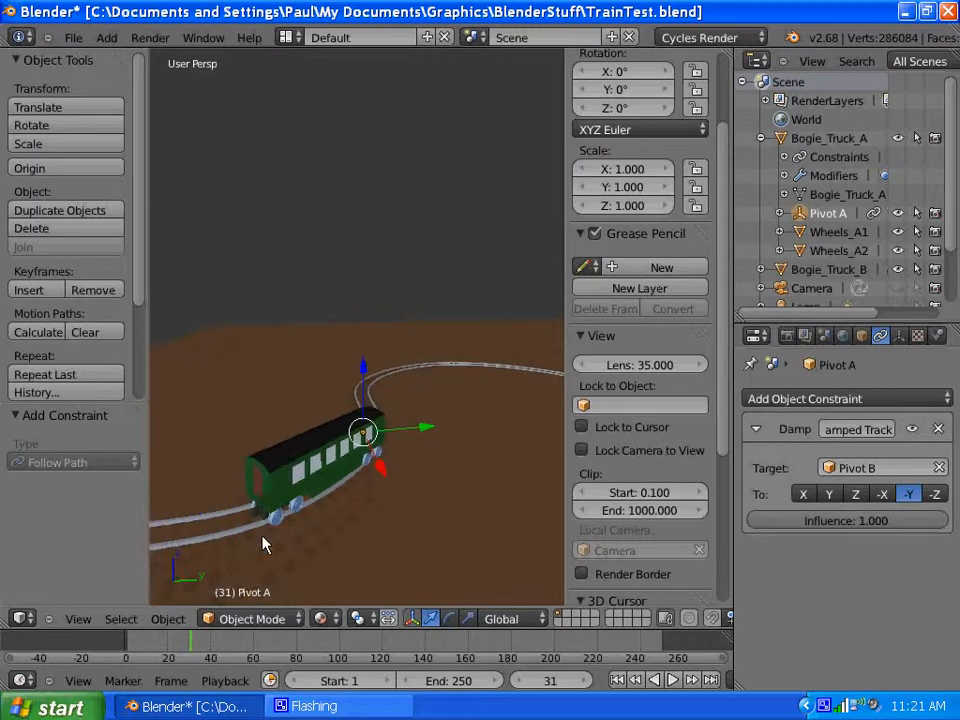
{"action": "middle_click_drag", "start_coordinate": [350, 494], "coordinate": [317, 476]}
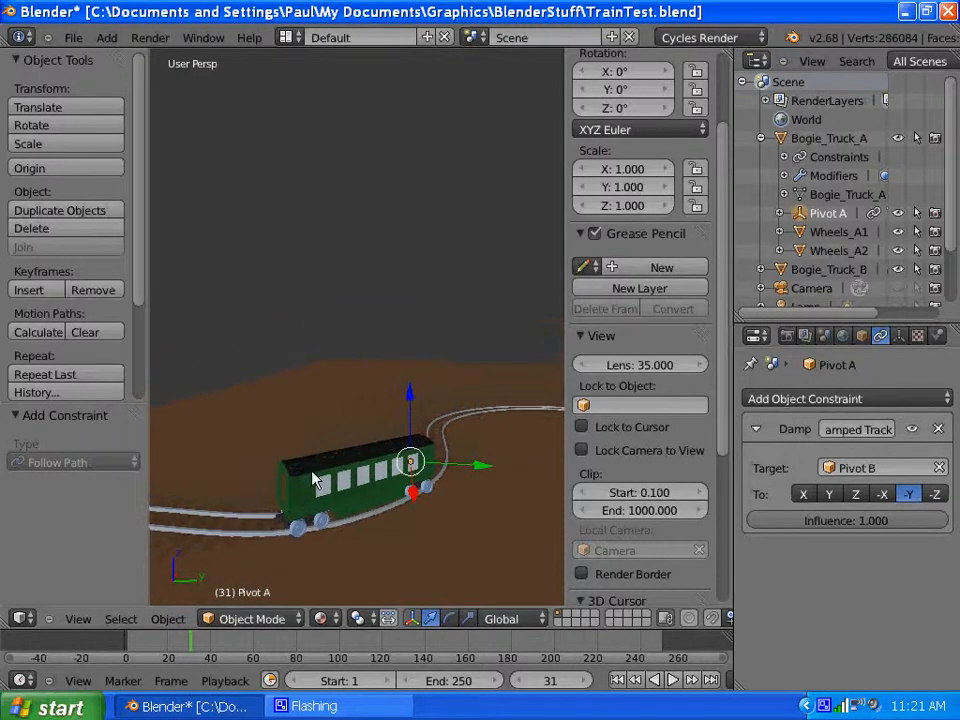
{"action": "scroll", "coordinate": [306, 536], "scroll_direction": "up", "scroll_amount": 2}
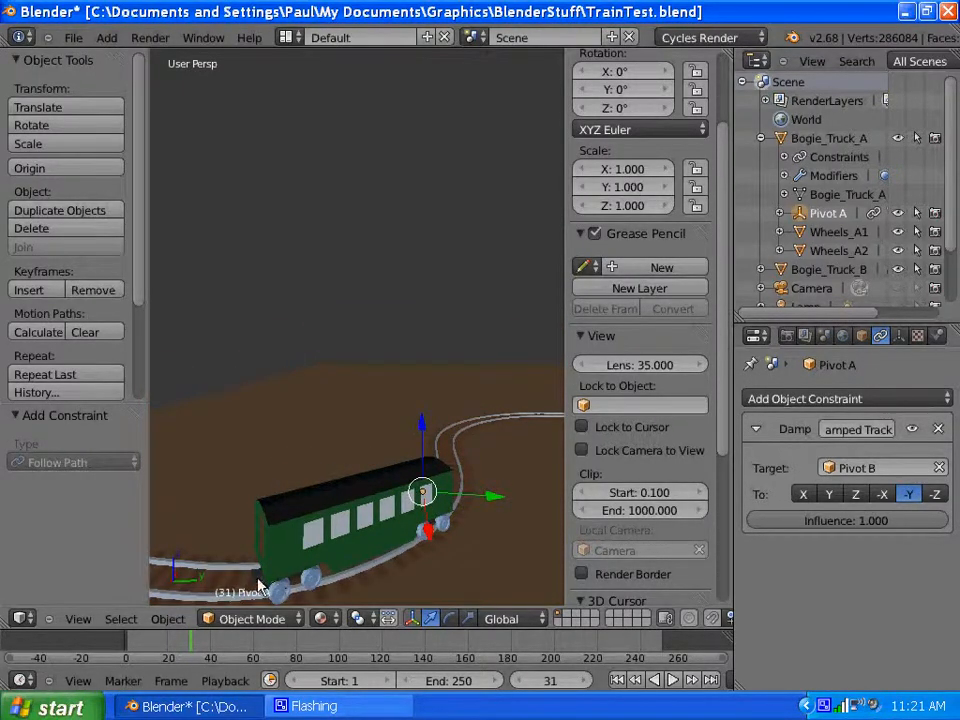
Select the train car body, locate BasicTrainCar under Pivot A in the object hierarchy and hide it in the viewport
{"action": "right_click", "coordinate": [366, 551]}
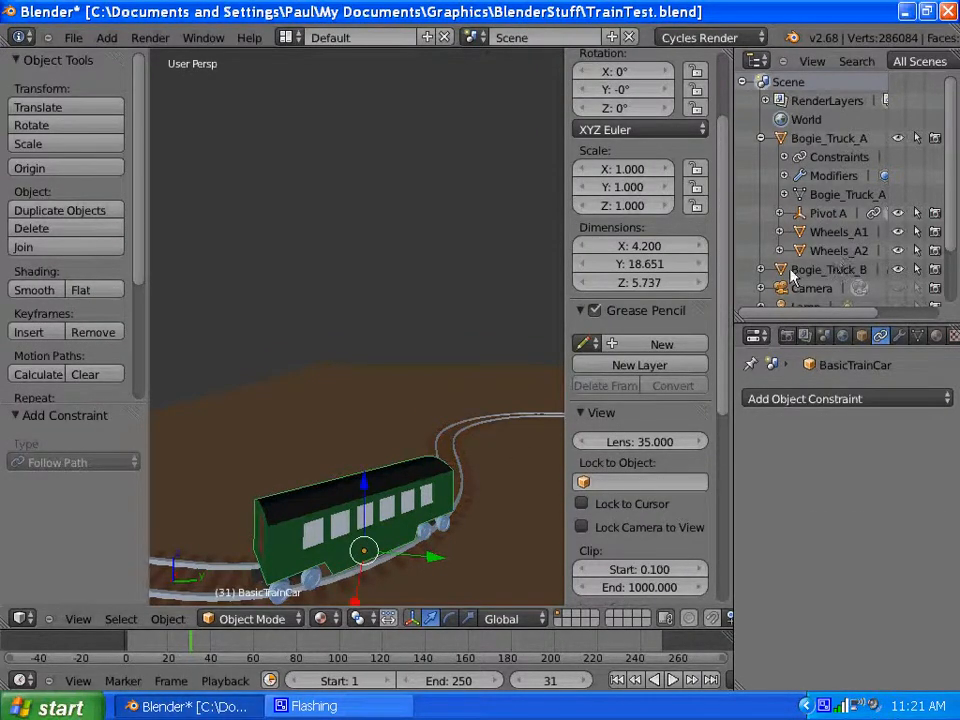
{"action": "scroll", "coordinate": [793, 273], "scroll_direction": "down", "scroll_amount": 3}
{"action": "scroll", "coordinate": [793, 272], "scroll_direction": "up", "scroll_amount": 3}
{"action": "scroll", "coordinate": [792, 164], "scroll_direction": "down", "scroll_amount": 3}
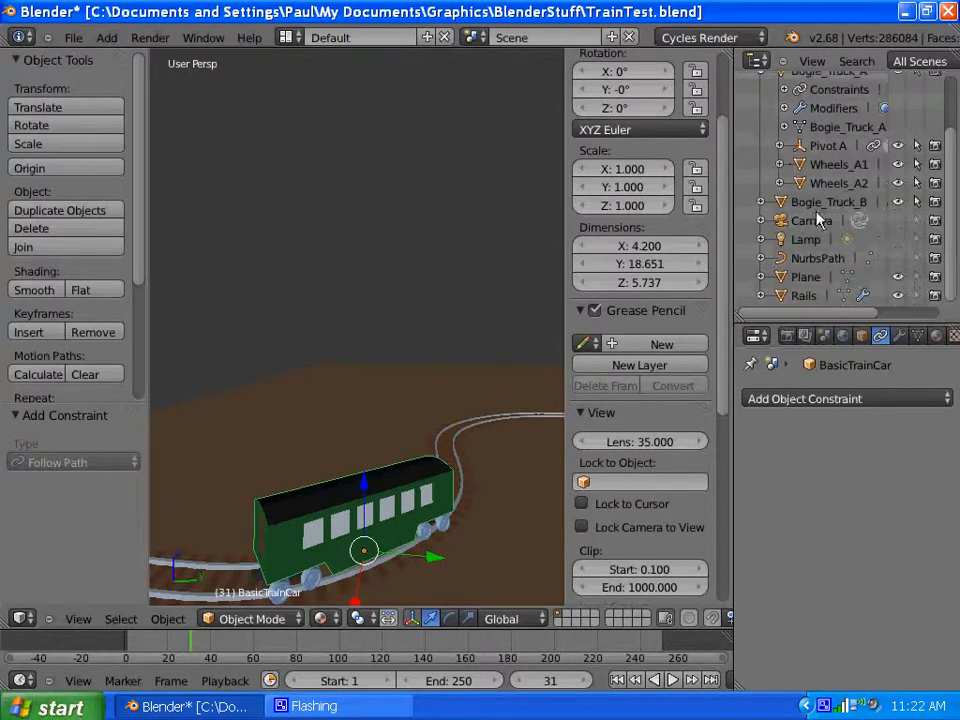
{"action": "scroll", "coordinate": [820, 218], "scroll_direction": "up", "scroll_amount": 4}
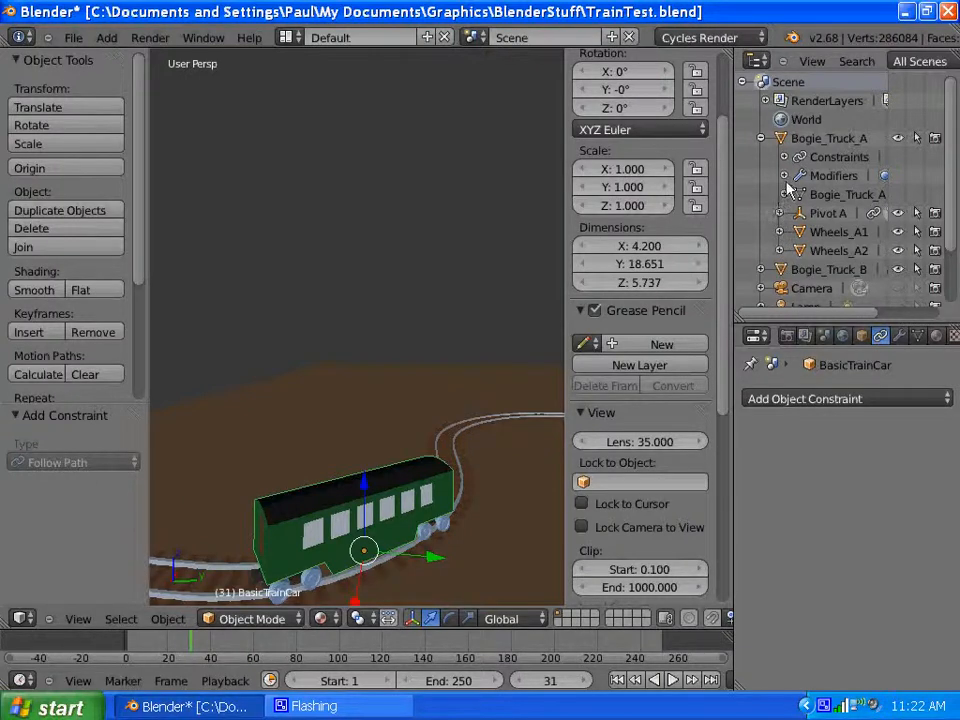
{"action": "left_click", "coordinate": [780, 213]}
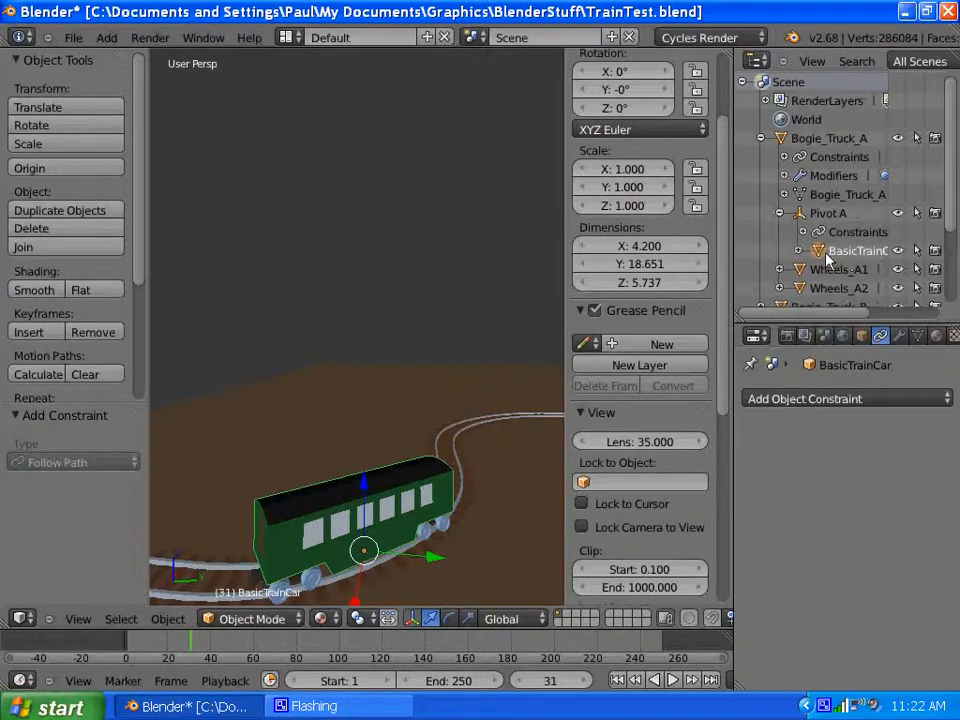
{"action": "left_click", "coordinate": [898, 250]}
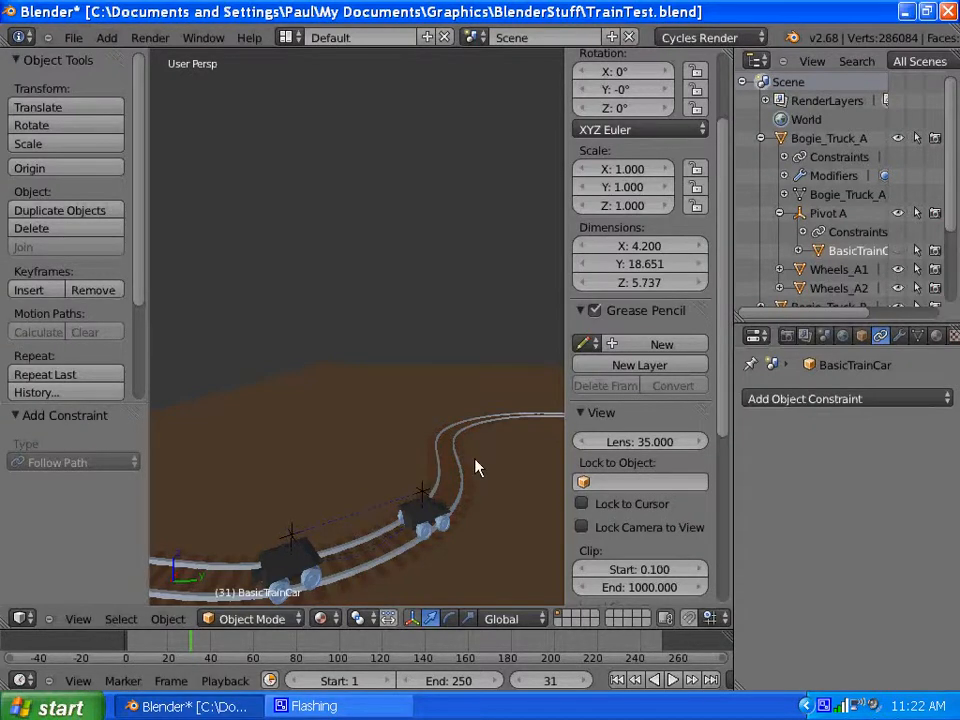
Scrub the animation back to frame 19 and examine how the exposed trucks and their pivots sit on the track
{"action": "scroll", "coordinate": [475, 460], "scroll_direction": "down", "scroll_amount": 2}
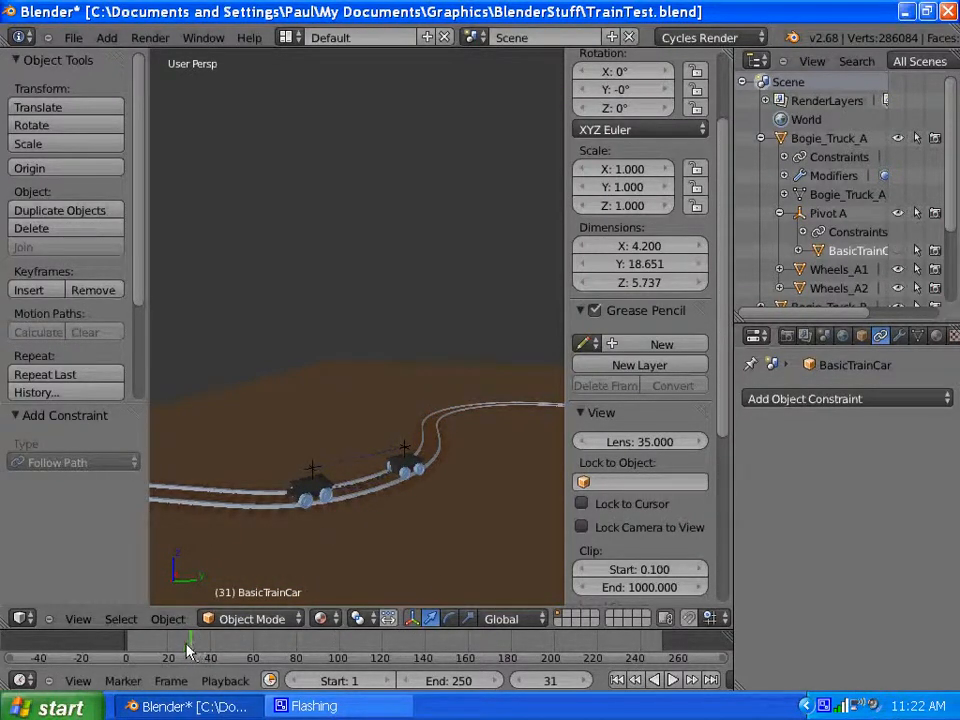
{"action": "left_click_drag", "start_coordinate": [190, 648], "coordinate": [183, 648]}
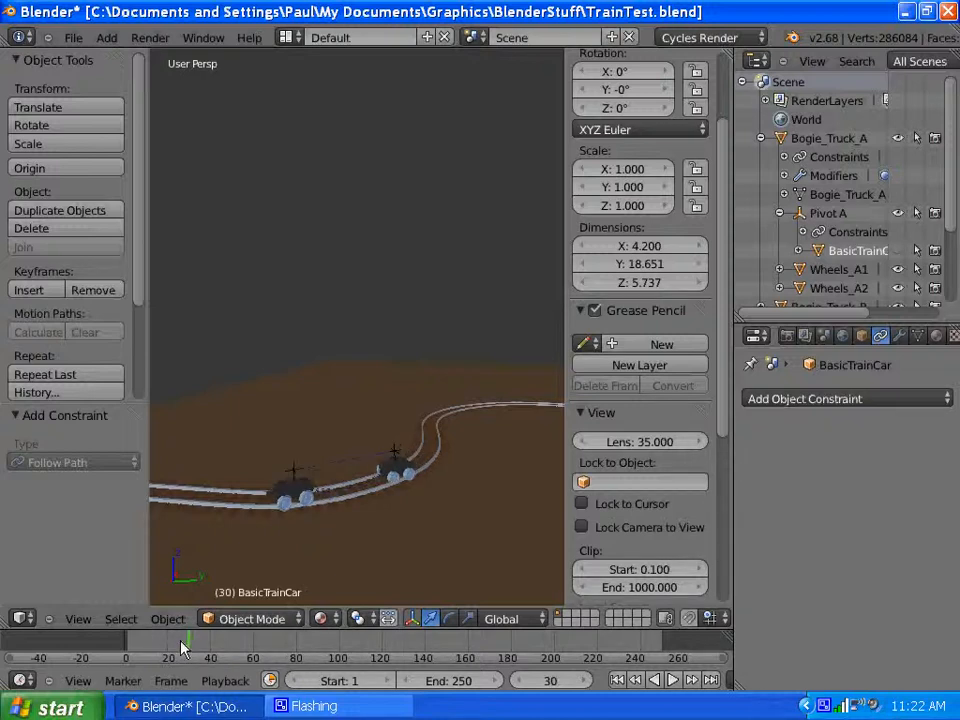
{"action": "key", "text": "Left"}
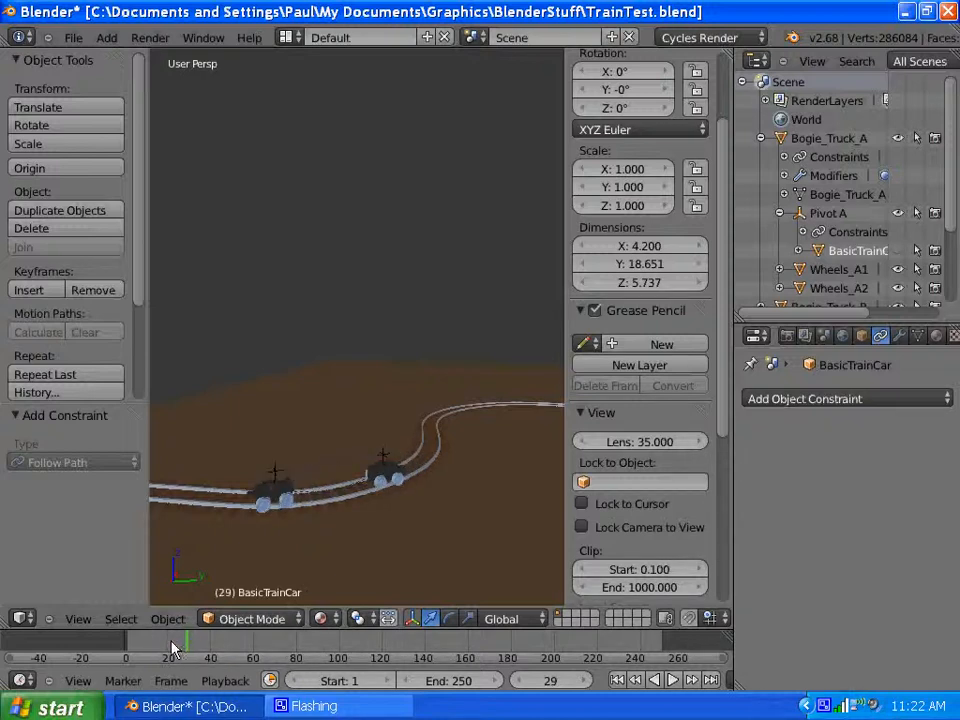
{"action": "left_click", "coordinate": [171, 648]}
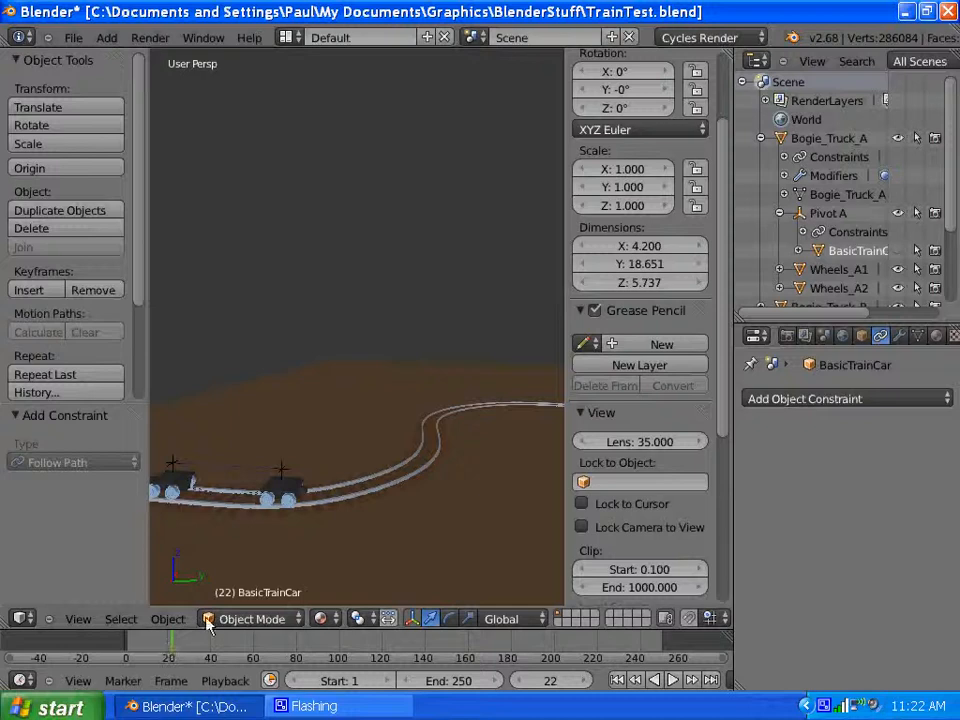
{"action": "scroll", "coordinate": [254, 514], "scroll_direction": "up", "scroll_amount": 1}
{"action": "scroll", "coordinate": [255, 514], "scroll_direction": "up", "scroll_amount": 1}
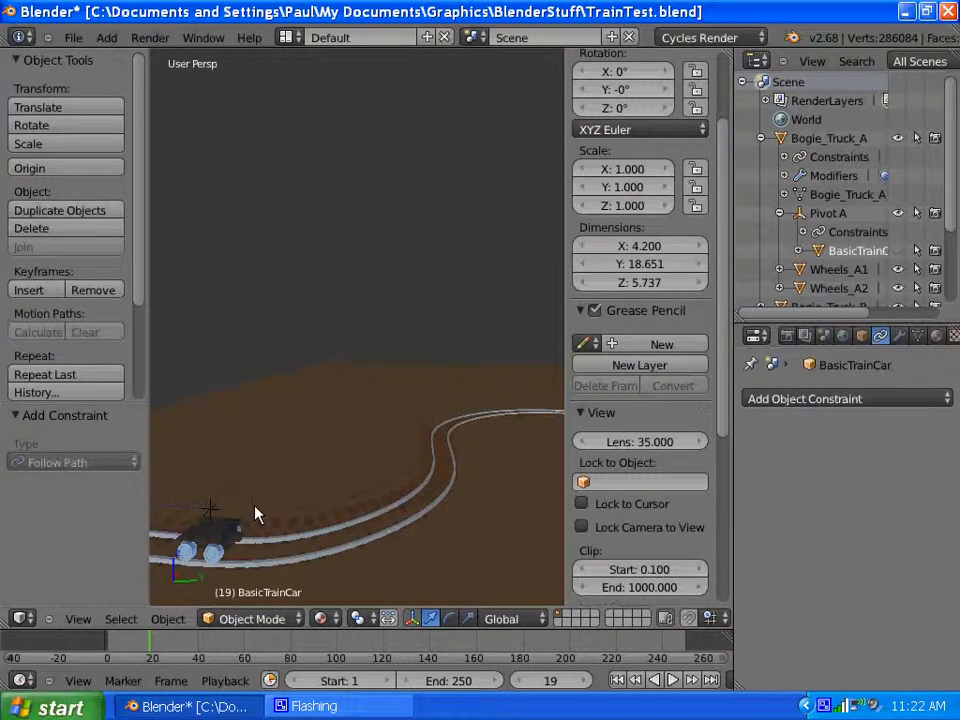
{"action": "scroll", "coordinate": [255, 514], "scroll_direction": "down", "scroll_amount": 2}
{"action": "mouse_move", "coordinate": [255, 514]}
{"action": "middle_mouse_down"}
{"action": "mouse_move", "coordinate": [238, 499]}
{"action": "mouse_move", "coordinate": [328, 521]}
{"action": "mouse_move", "coordinate": [259, 510]}
{"action": "middle_mouse_up"}
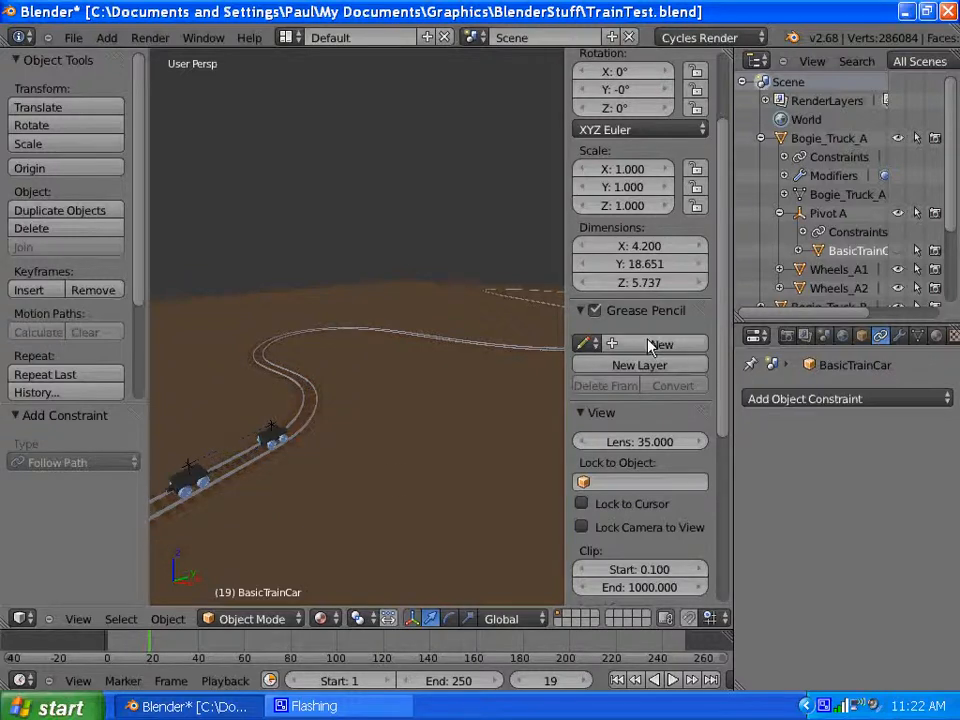
Select Pivot A and examine its orientation and its Damped Track constraint targeting Pivot B
{"action": "left_click", "coordinate": [813, 216]}
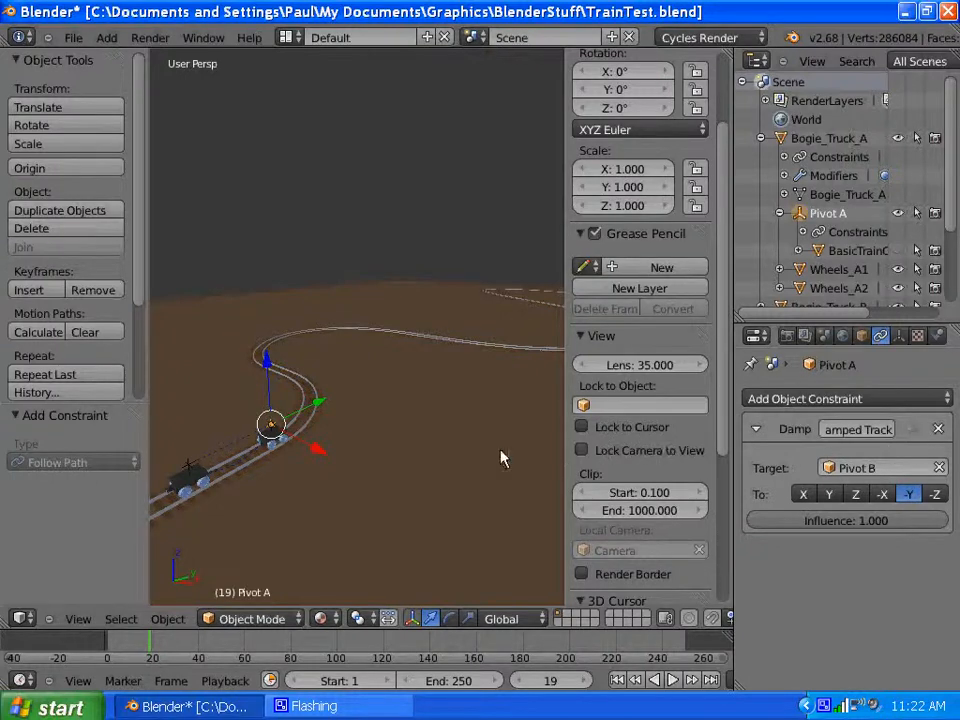
{"action": "middle_click_drag", "start_coordinate": [401, 454], "coordinate": [332, 439]}
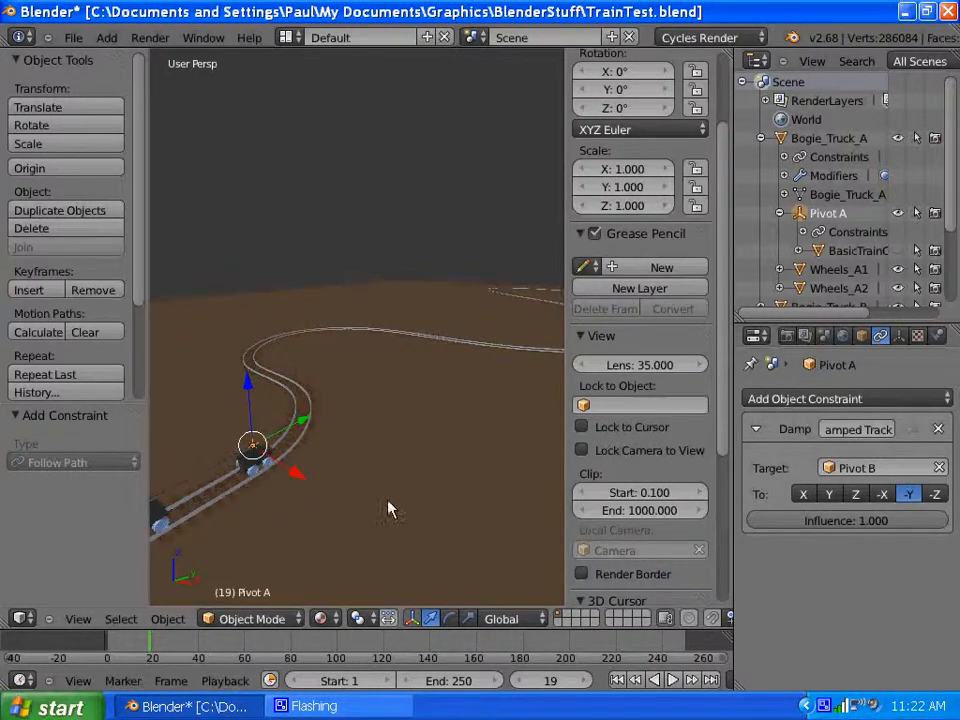
{"action": "scroll", "coordinate": [342, 507], "scroll_direction": "up", "scroll_amount": 1}
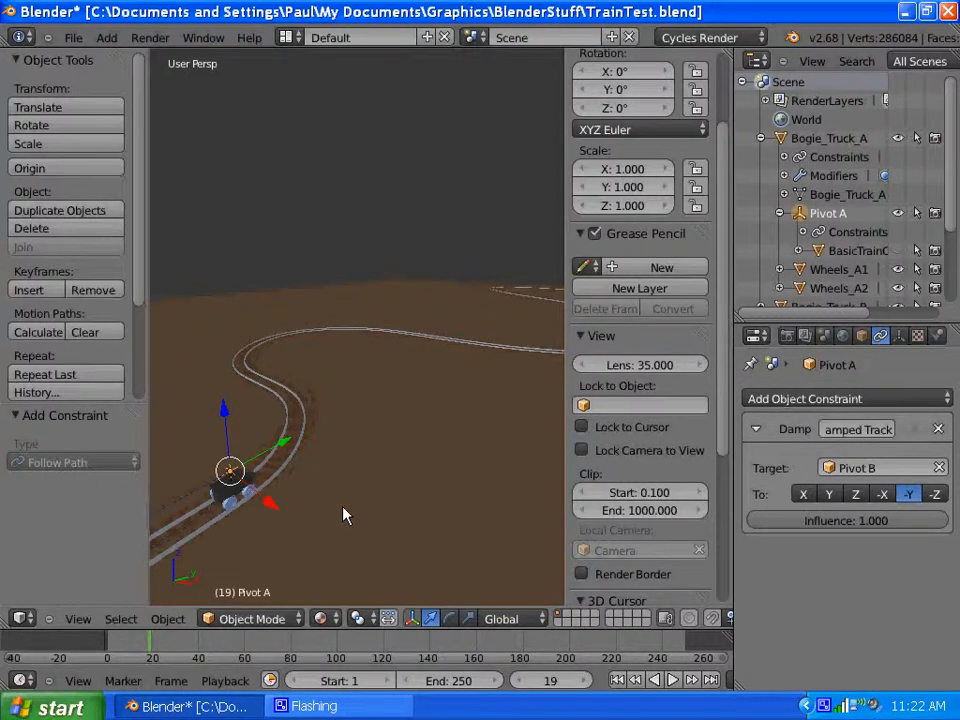
{"action": "scroll", "coordinate": [342, 507], "scroll_direction": "down", "scroll_amount": 1}
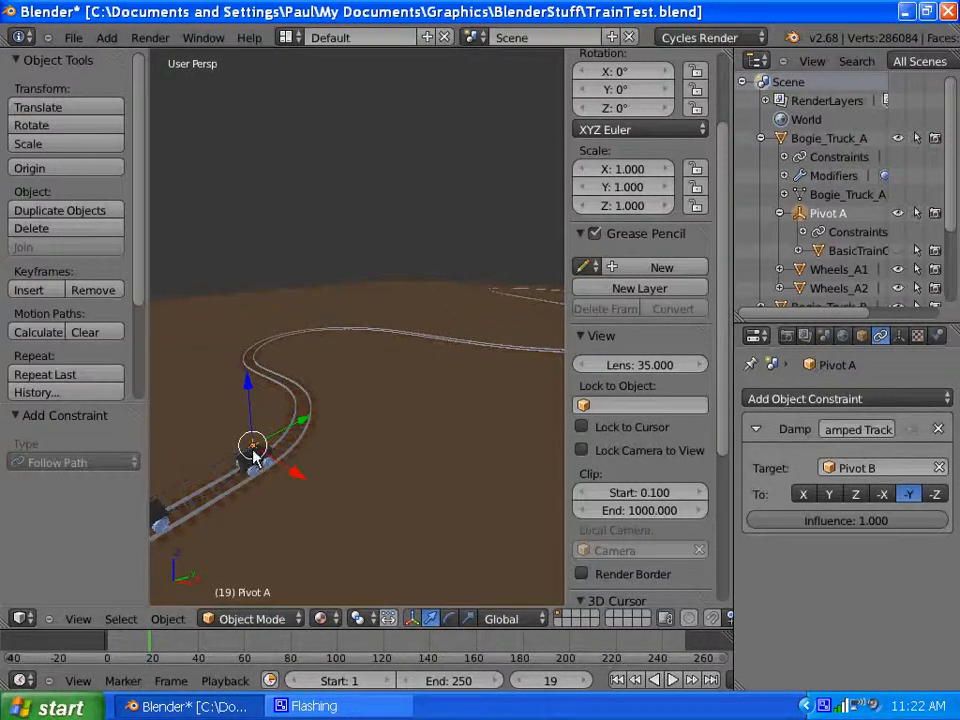
{"action": "scroll", "coordinate": [268, 531], "scroll_direction": "up", "scroll_amount": 2}
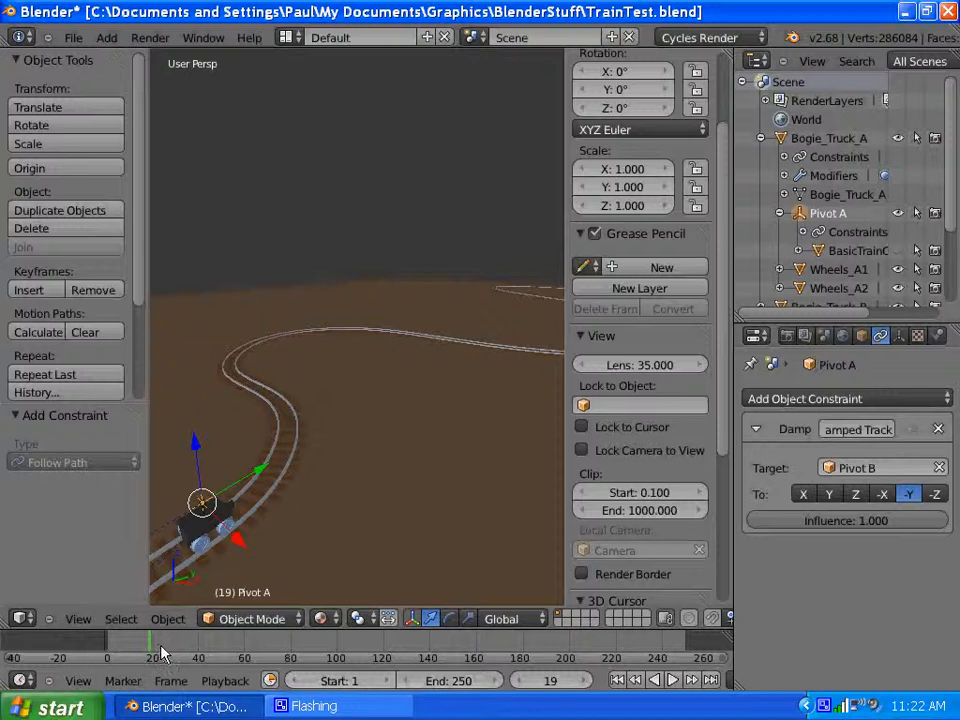
Advance the animation to frame 34, watching how Pivot A and the trucks turn through the curve
{"action": "key", "text": "Right"}
{"action": "key", "text": "Right"}
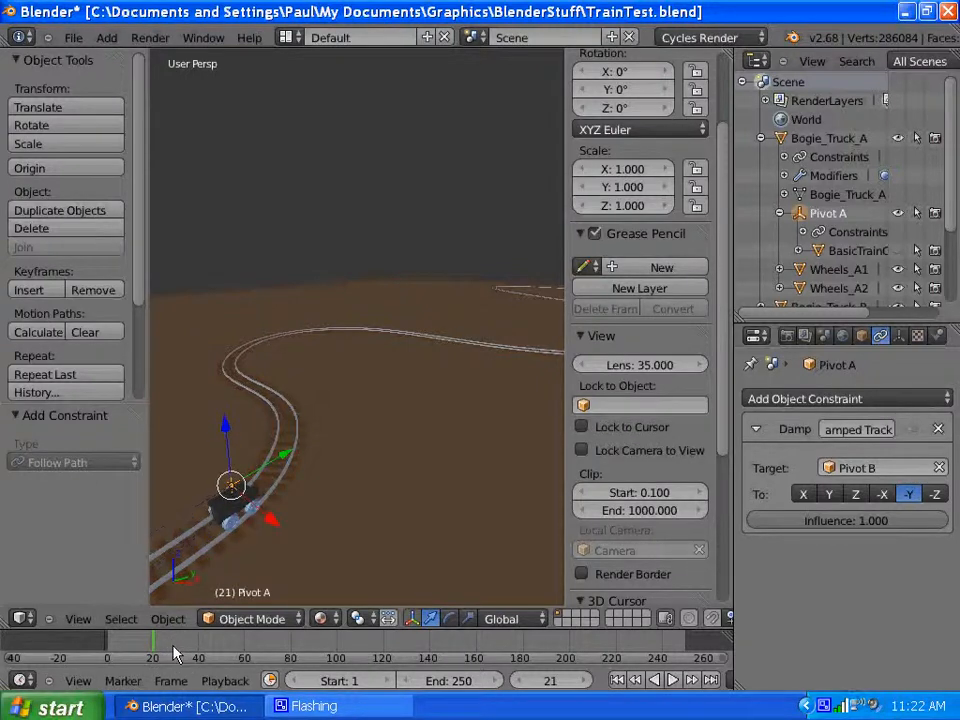
{"action": "key", "text": "Right"}
{"action": "key", "text": "Right"}
{"action": "key", "text": "Right"}
{"action": "key", "text": "Right"}
{"action": "key", "text": "Right"}
{"action": "key", "text": "Right"}
{"action": "key", "text": "Right"}
{"action": "key", "text": "Right"}
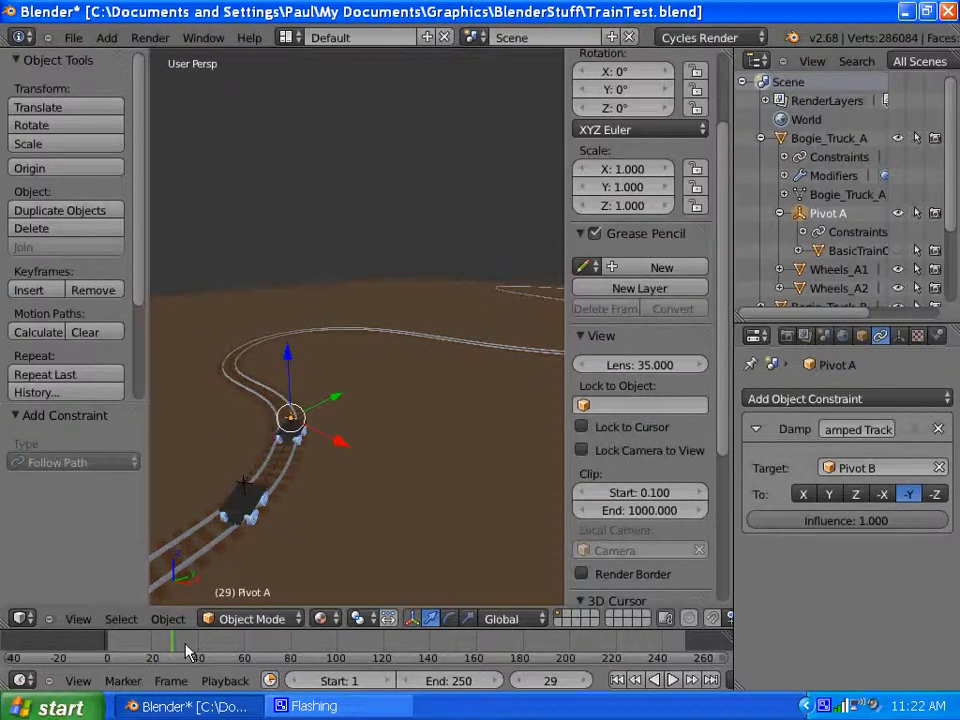
{"action": "key", "text": "Right"}
{"action": "key", "text": "Right"}
{"action": "key", "text": "Right"}
{"action": "key", "text": "Right"}
{"action": "key", "text": "Right"}
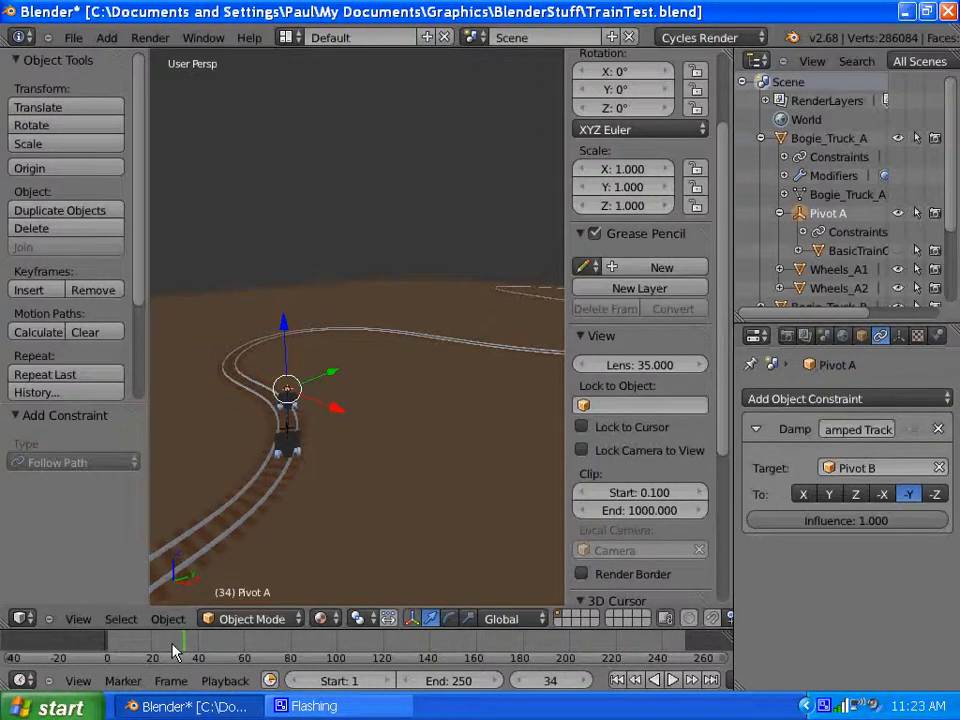
Step back to frame 29 and inspect the trucks and Pivot A up close on the curve
{"action": "left_click", "coordinate": [176, 651]}
{"action": "key", "text": "Left"}
{"action": "key", "text": "Left"}
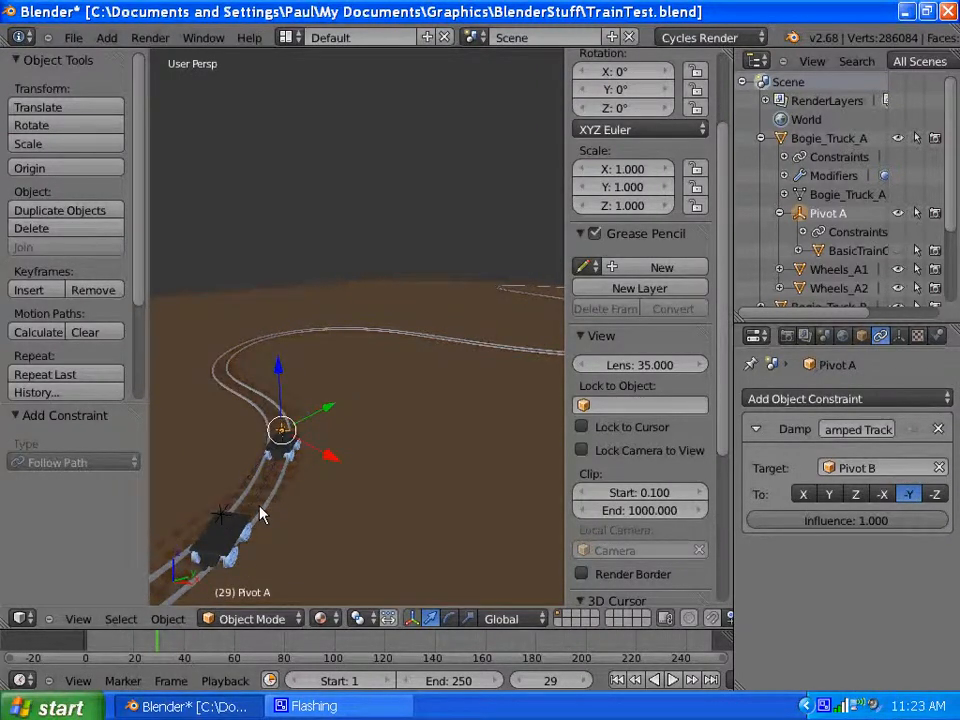
{"action": "scroll", "coordinate": [248, 540], "scroll_direction": "up", "scroll_amount": 3}
{"action": "scroll", "coordinate": [248, 535], "scroll_direction": "up", "scroll_amount": 4}
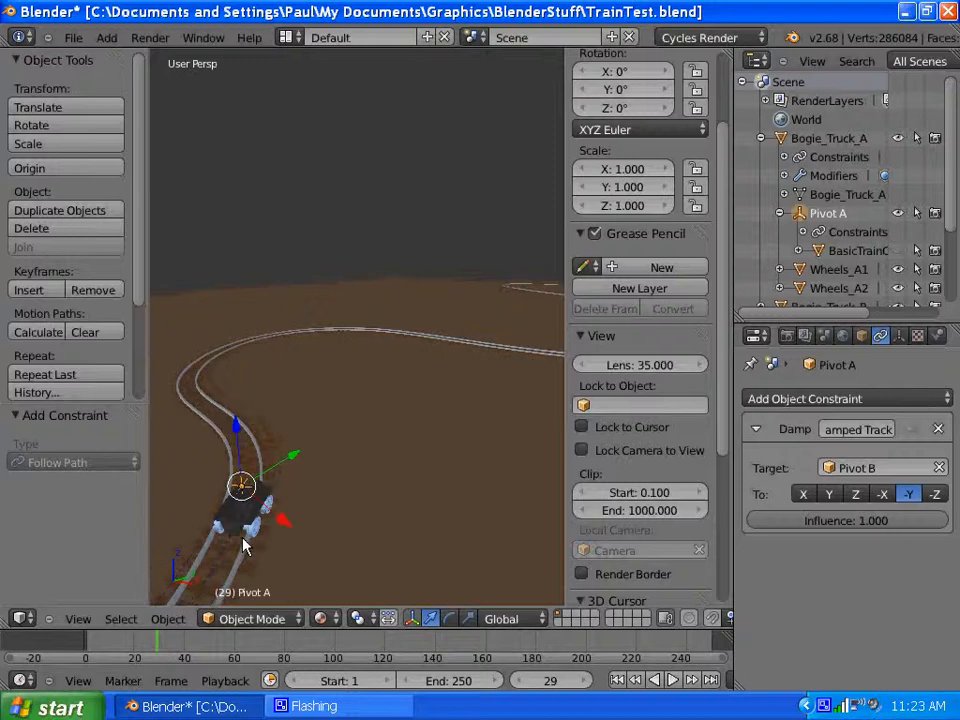
{"action": "scroll", "coordinate": [265, 518], "scroll_direction": "down", "scroll_amount": 2}
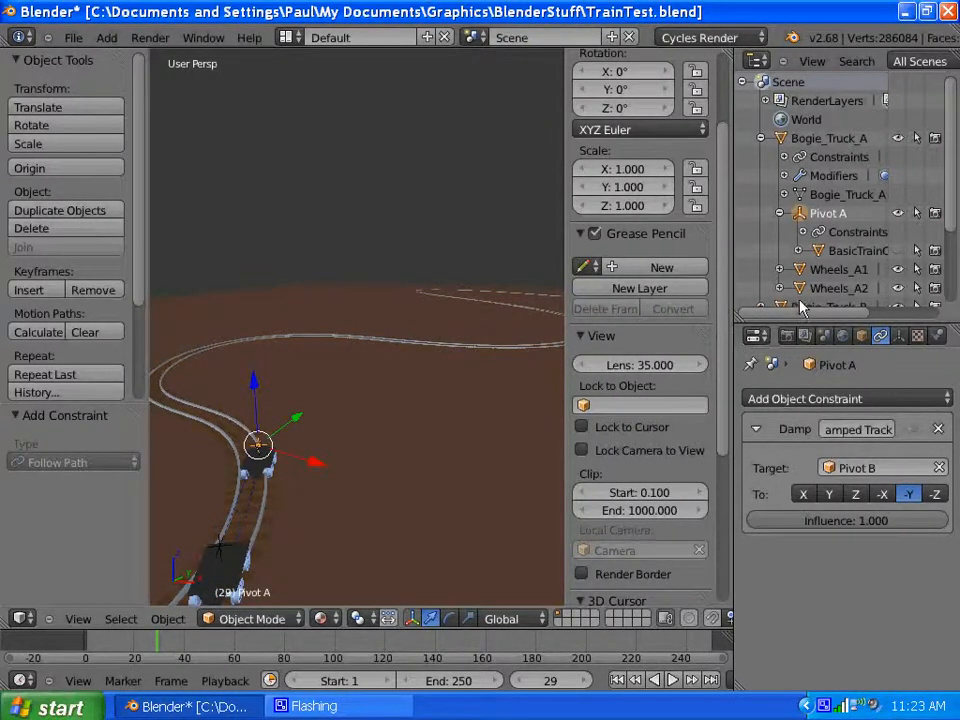
Select the NurbsPath and enable X-Ray in its object display settings
{"action": "scroll", "coordinate": [950, 240], "scroll_direction": "down", "scroll_amount": 2}
{"action": "scroll", "coordinate": [950, 250], "scroll_direction": "down", "scroll_amount": 3}
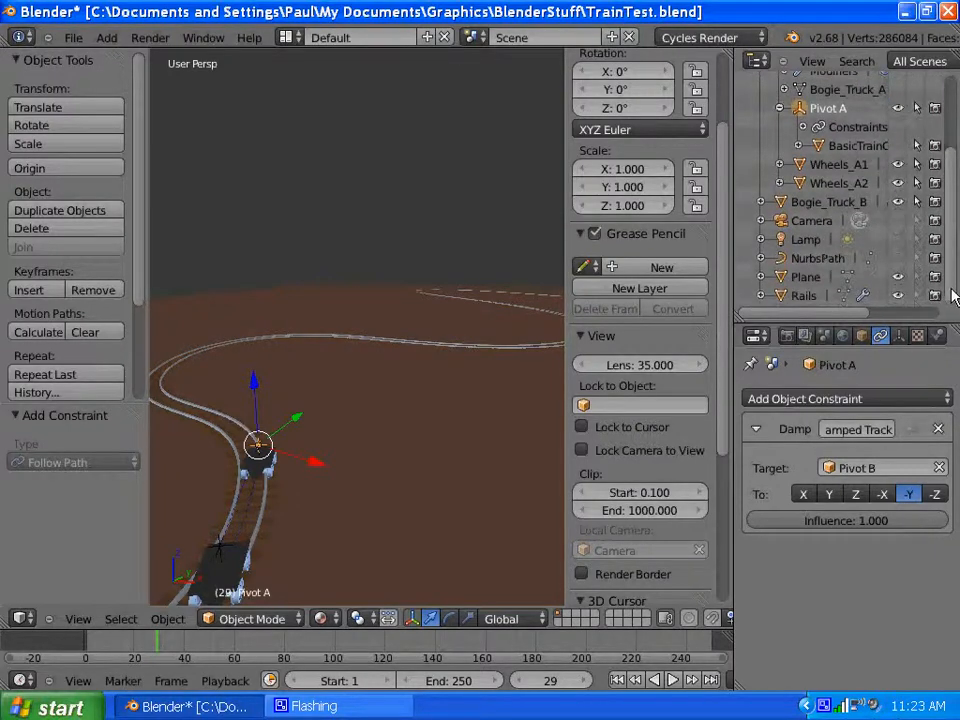
{"action": "left_click", "coordinate": [786, 259]}
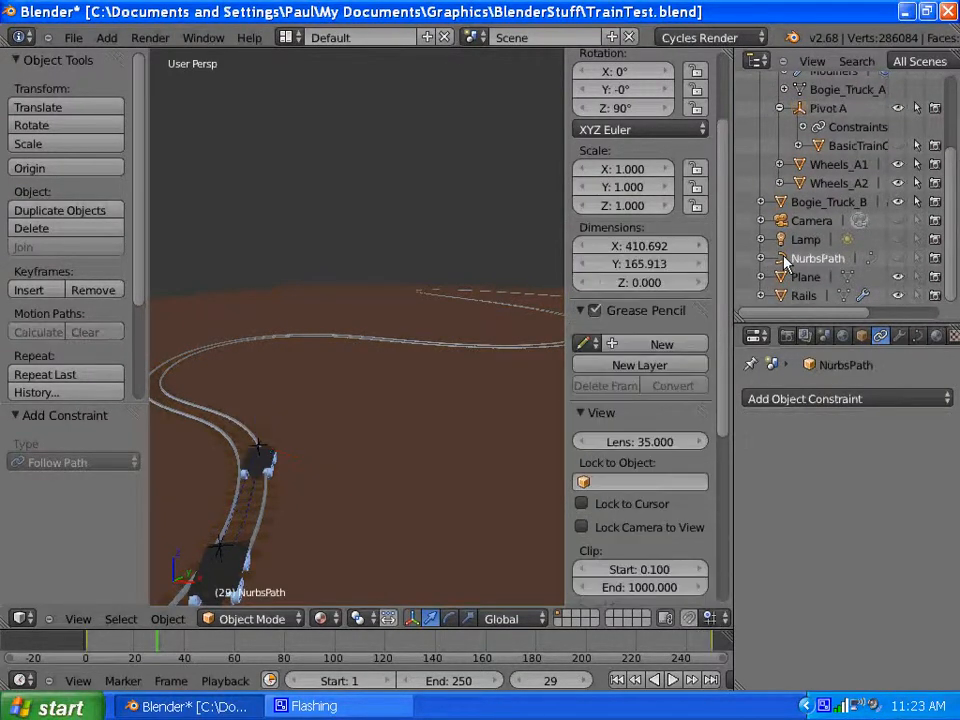
{"action": "left_click", "coordinate": [916, 337]}
{"action": "left_click", "coordinate": [861, 336]}
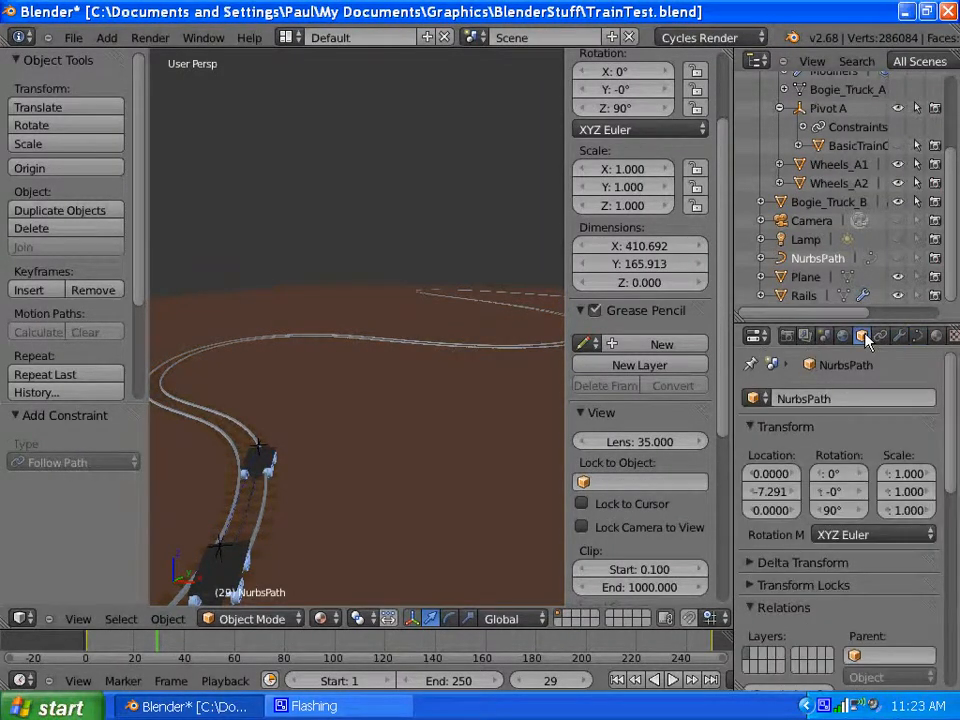
{"action": "left_click_drag", "start_coordinate": [952, 472], "coordinate": [949, 618]}
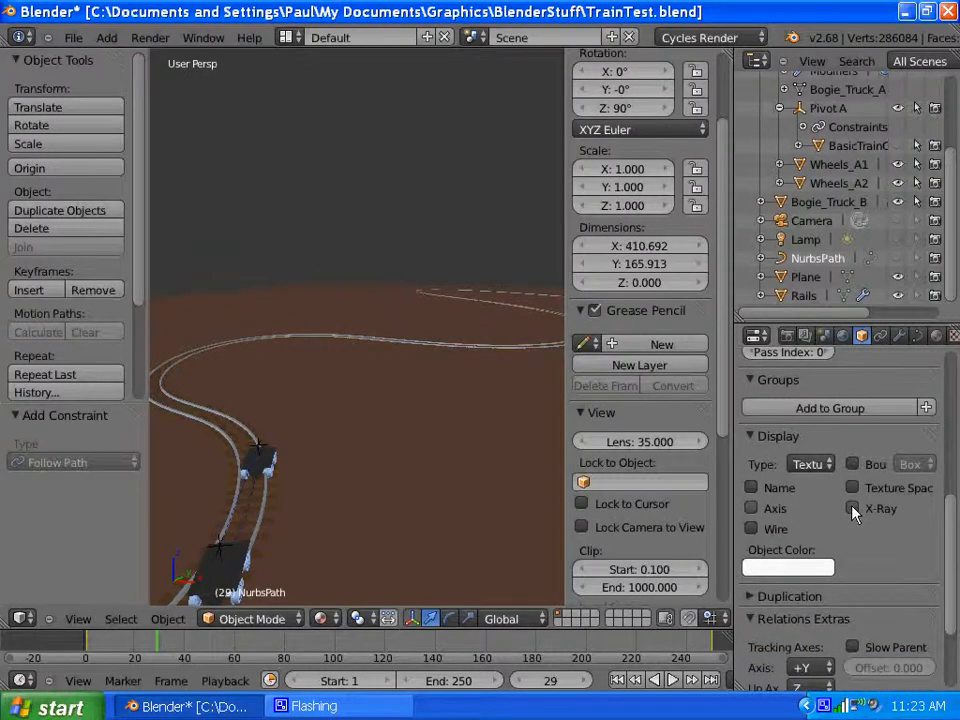
{"action": "left_click", "coordinate": [852, 509]}
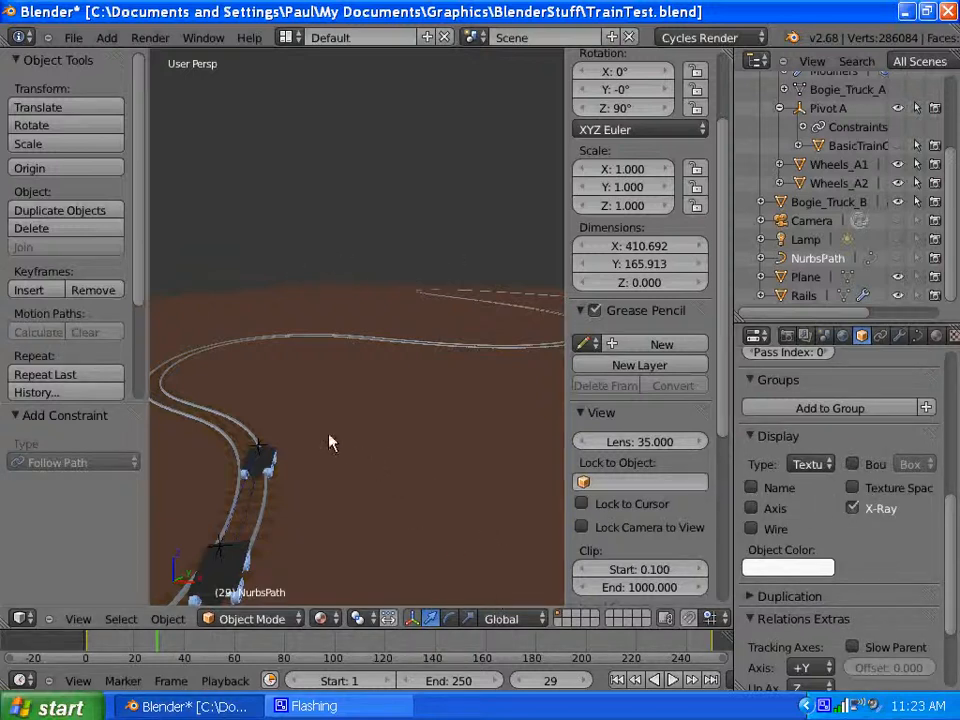
Check the track for the path, then switch the NurbsPath's X-Ray display off and on again
{"action": "scroll", "coordinate": [373, 403], "scroll_direction": "down", "scroll_amount": 8}
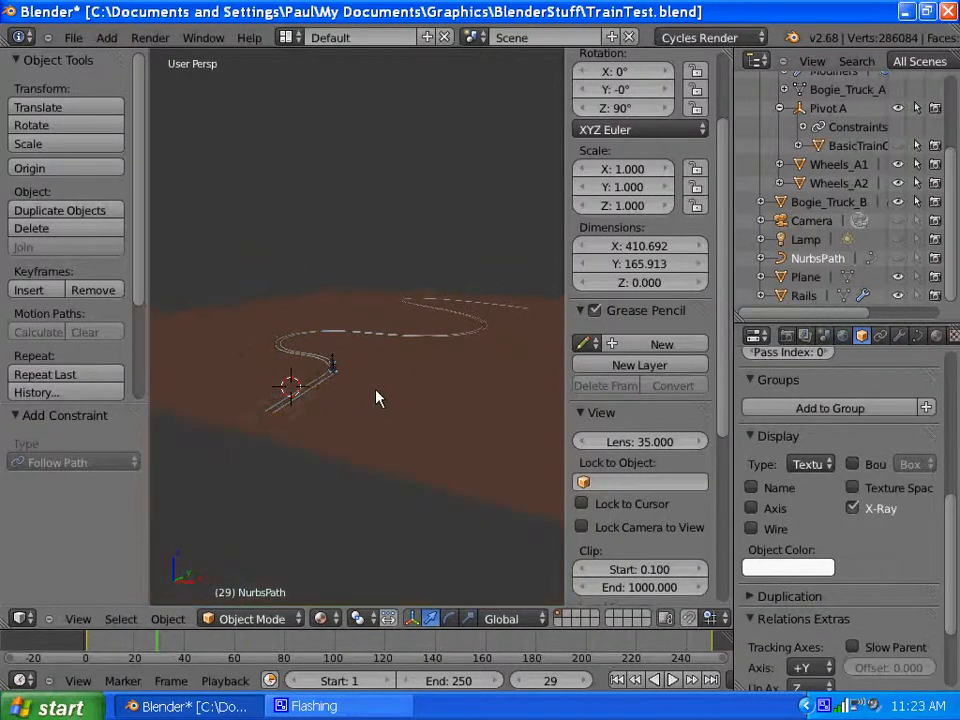
{"action": "scroll", "coordinate": [381, 388], "scroll_direction": "up", "scroll_amount": 8}
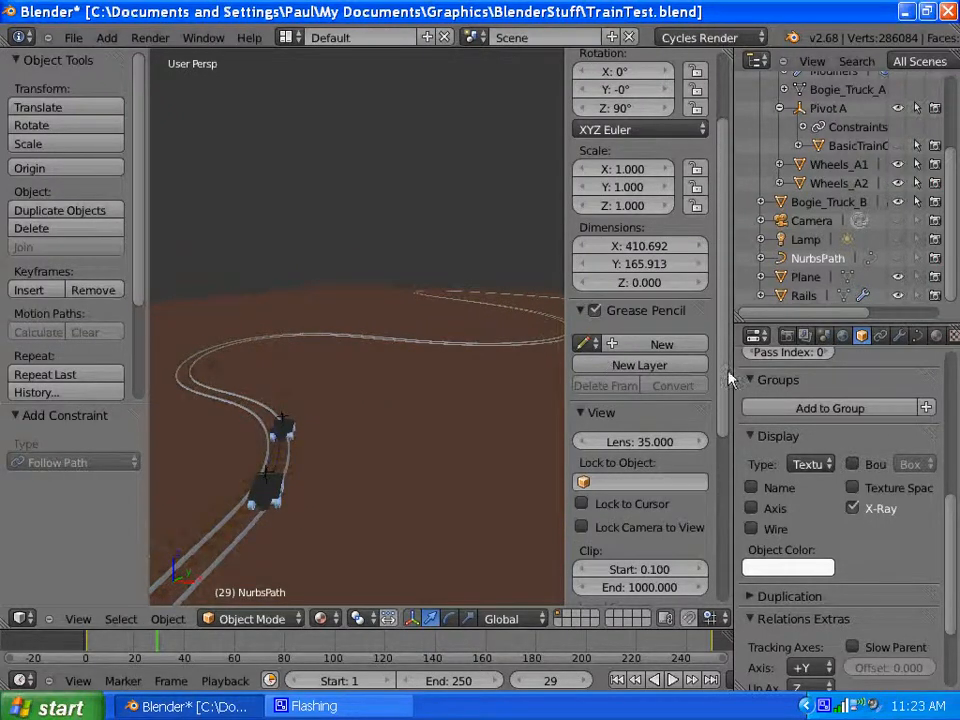
{"action": "left_click", "coordinate": [853, 509]}
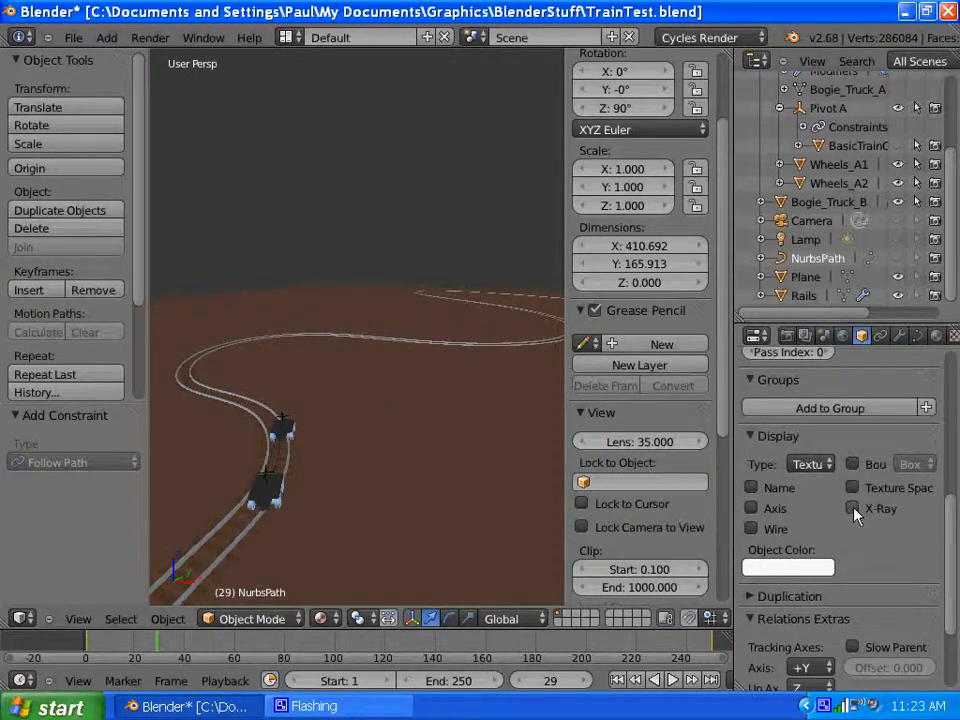
{"action": "left_click", "coordinate": [751, 488]}
{"action": "left_click", "coordinate": [851, 508]}
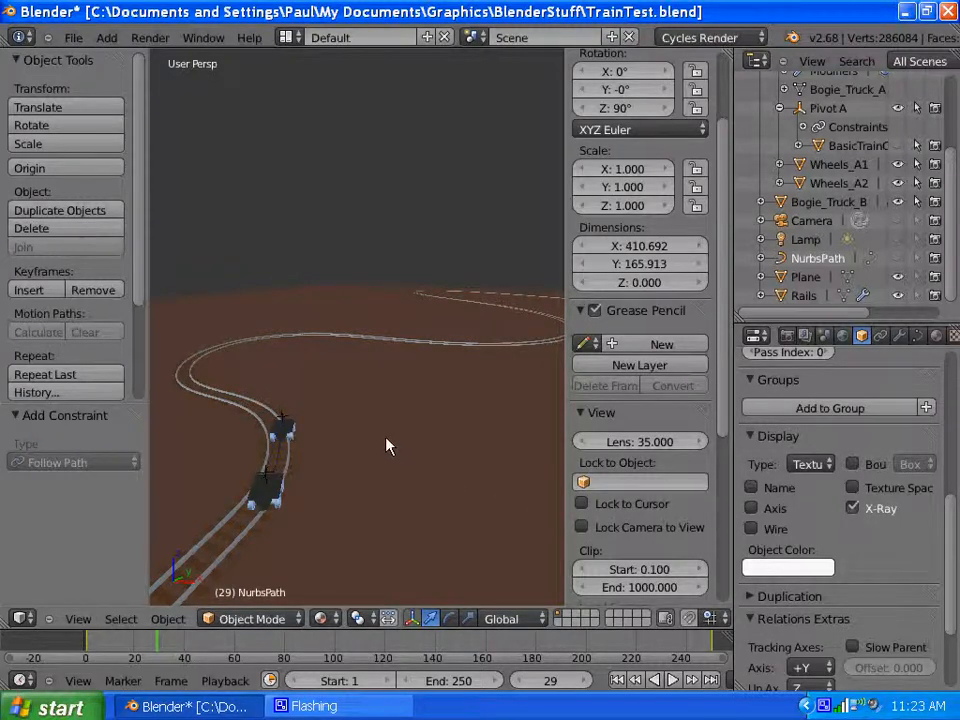
Examine from a higher angle how both trucks align with the rails through the curve at frame 29
{"action": "scroll", "coordinate": [387, 440], "scroll_direction": "up", "scroll_amount": 1}
{"action": "scroll", "coordinate": [303, 415], "scroll_direction": "down", "scroll_amount": 5}
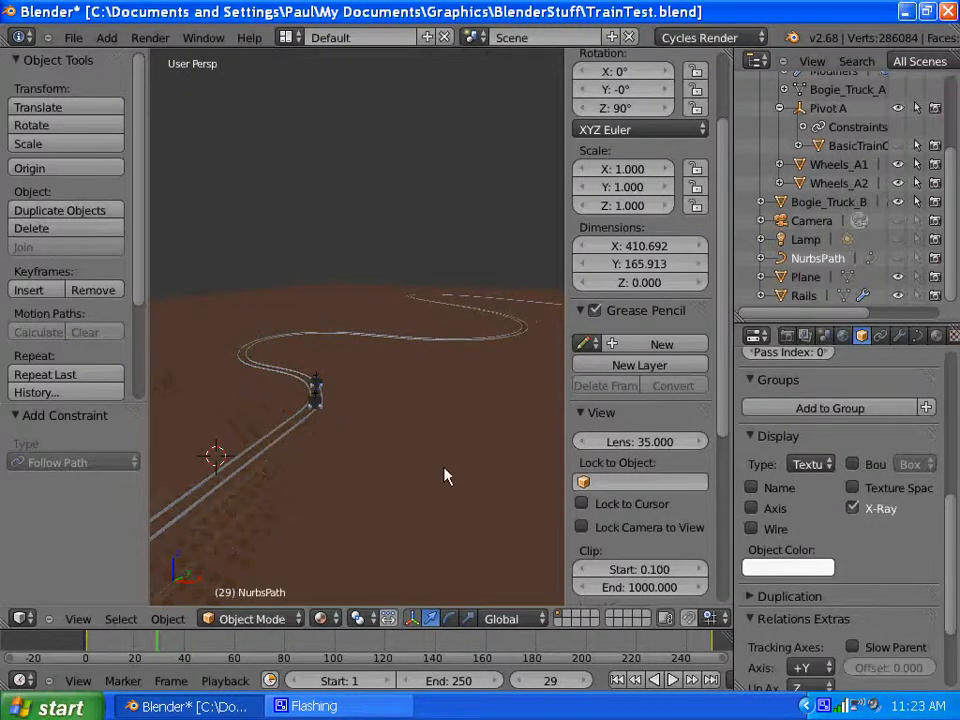
{"action": "middle_click_drag", "start_coordinate": [435, 457], "coordinate": [437, 372]}
{"action": "scroll", "coordinate": [437, 372], "scroll_direction": "up", "scroll_amount": 6}
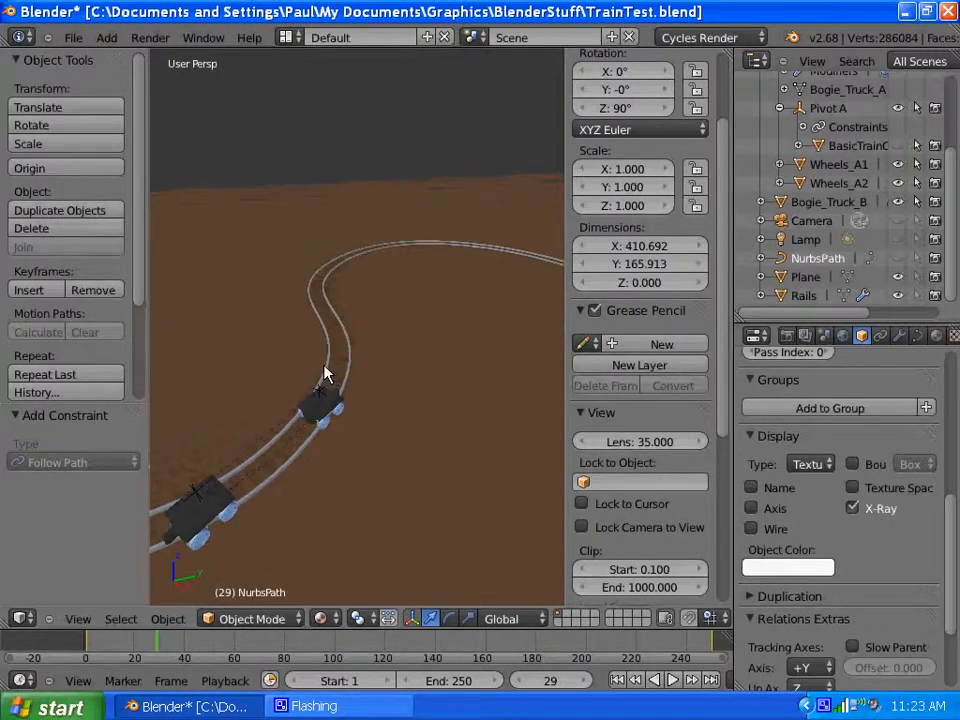
{"action": "scroll", "coordinate": [324, 366], "scroll_direction": "up", "scroll_amount": 1}
{"action": "scroll", "coordinate": [357, 372], "scroll_direction": "up", "scroll_amount": 2}
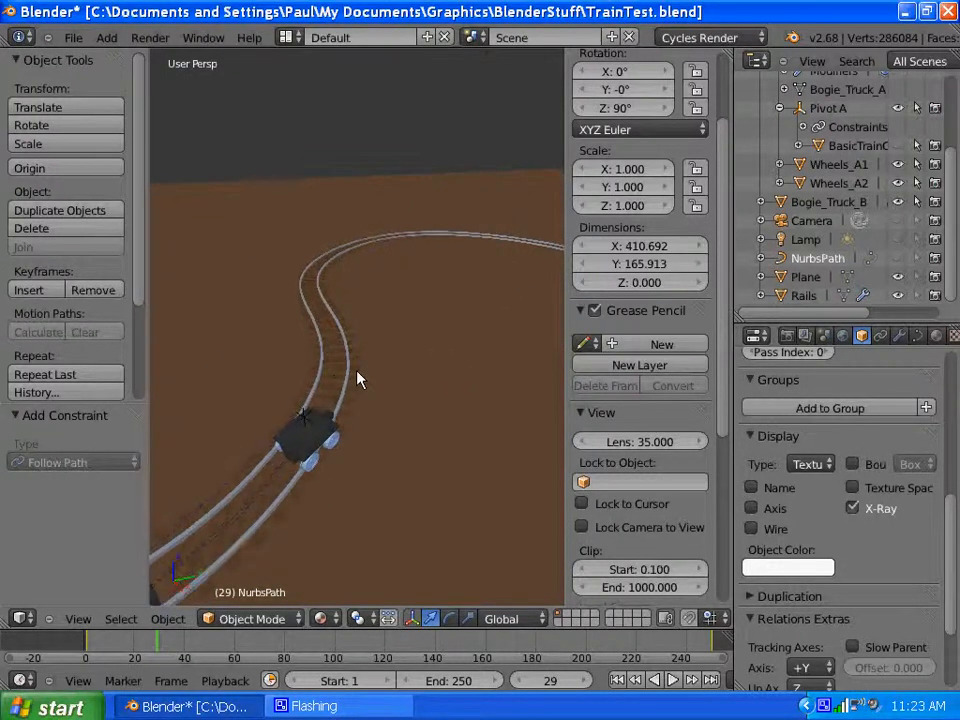
{"action": "scroll", "coordinate": [357, 378], "scroll_direction": "down", "scroll_amount": 4}
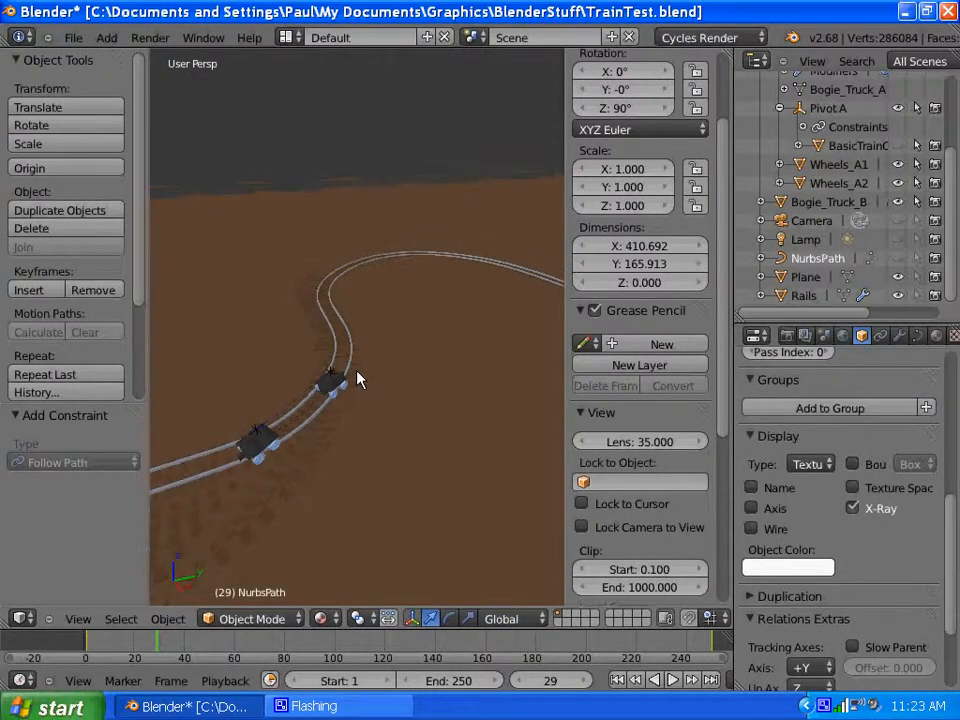
Examine both trucks up close on the curve at frame 29, including their pivots and the track between them
{"action": "scroll", "coordinate": [357, 372], "scroll_direction": "up", "scroll_amount": 3}
{"action": "middle_click_drag", "start_coordinate": [333, 387], "coordinate": [271, 417]}
{"action": "scroll", "coordinate": [326, 401], "scroll_direction": "up", "scroll_amount": 3}
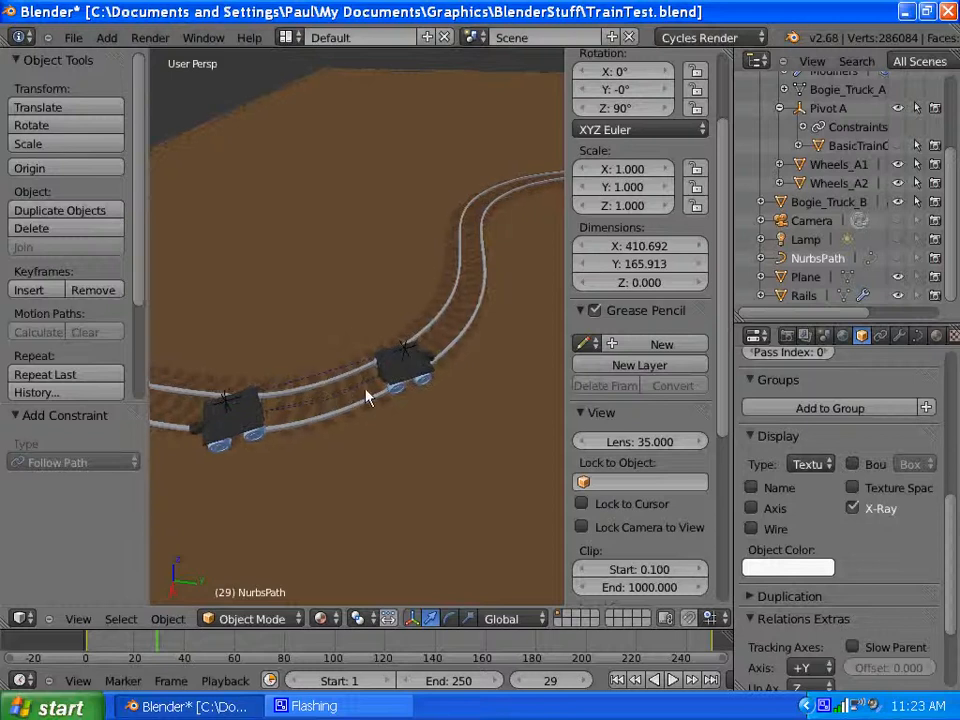
{"action": "scroll", "coordinate": [368, 396], "scroll_direction": "up", "scroll_amount": 1}
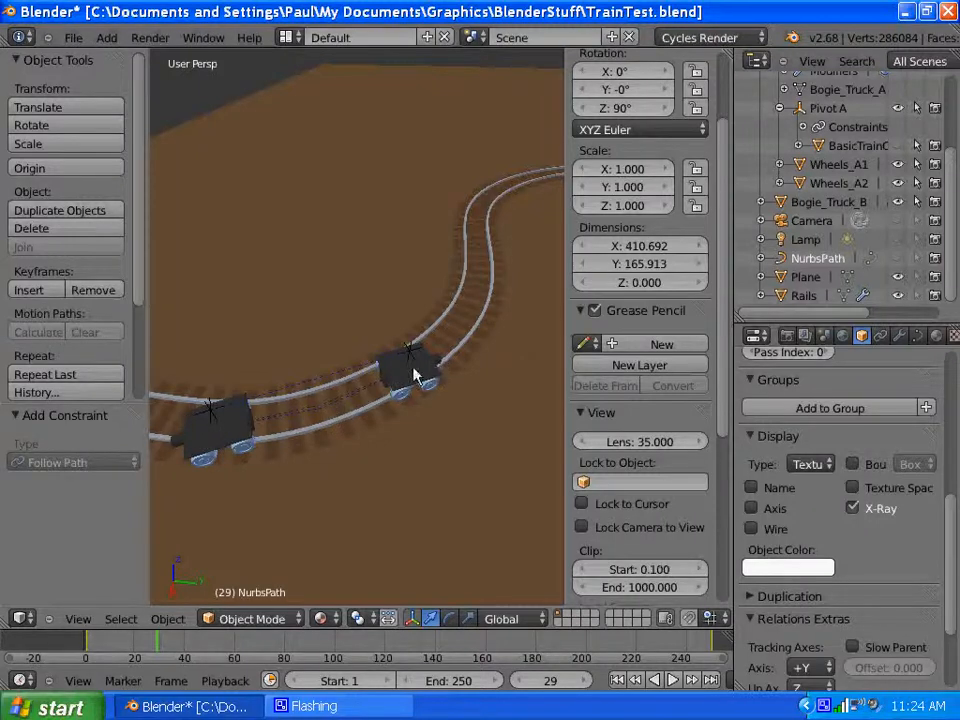
{"action": "scroll", "coordinate": [329, 419], "scroll_direction": "down", "scroll_amount": 3}
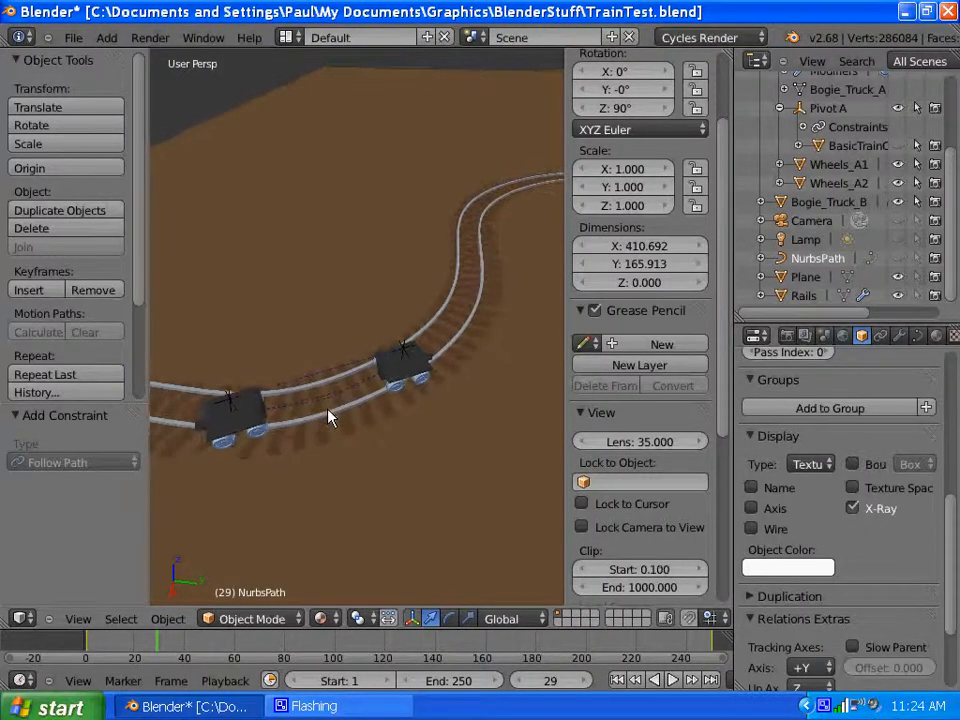
{"action": "scroll", "coordinate": [328, 411], "scroll_direction": "down", "scroll_amount": 1}
{"action": "scroll", "coordinate": [288, 394], "scroll_direction": "up", "scroll_amount": 3}
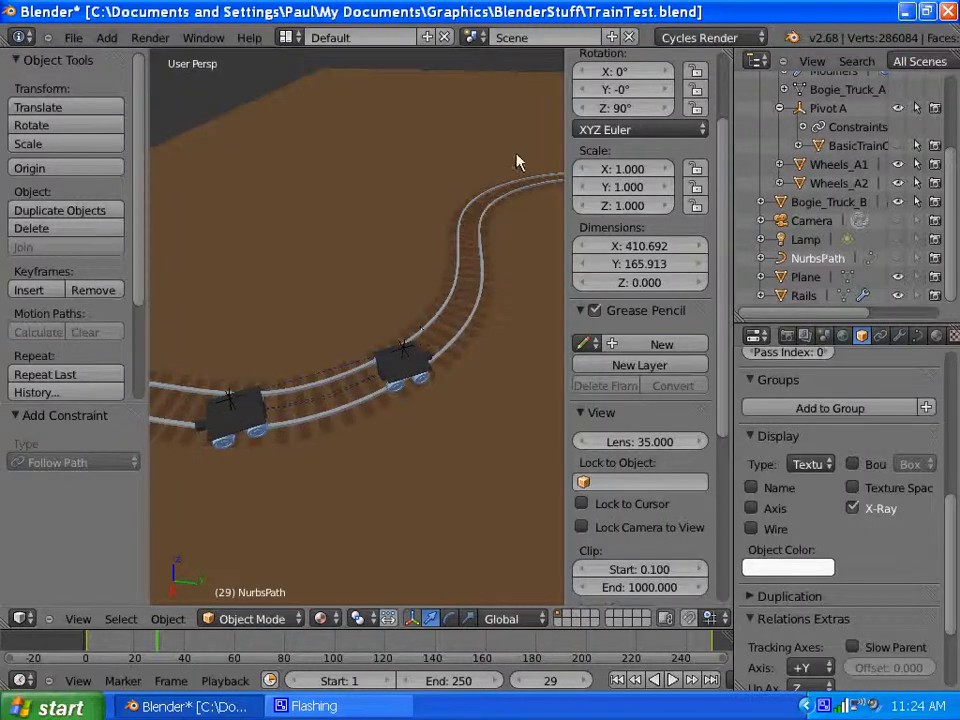
Inspect the truck spacing against the wider track, finishing with a close, low side view of both trucks and pivots
{"action": "scroll", "coordinate": [341, 378], "scroll_direction": "down", "scroll_amount": 5}
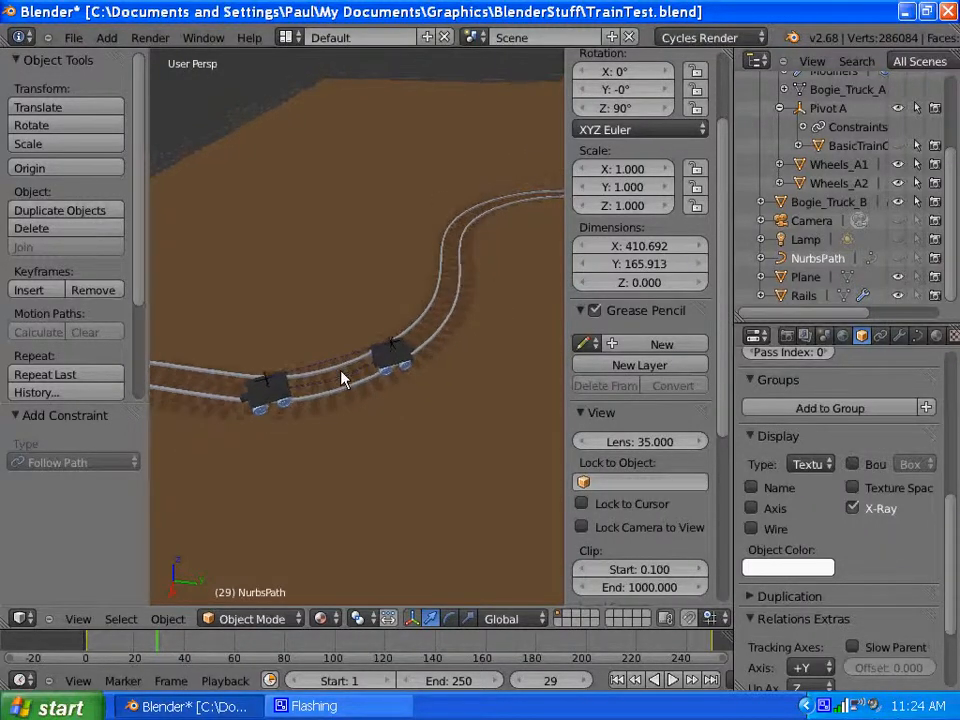
{"action": "scroll", "coordinate": [320, 381], "scroll_direction": "down", "scroll_amount": 1}
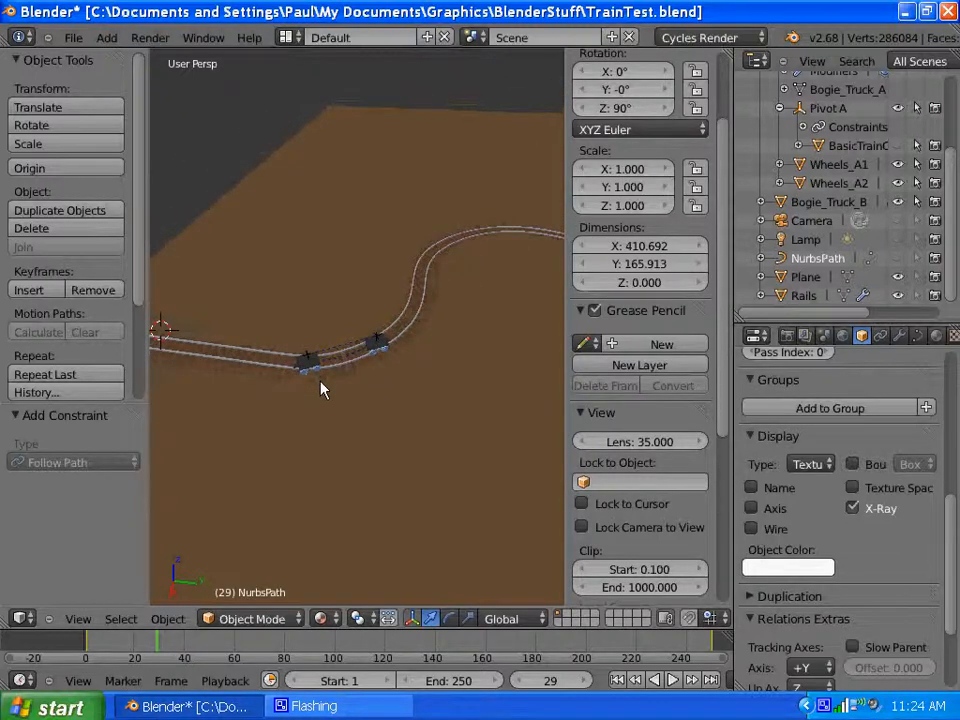
{"action": "middle_click_drag", "start_coordinate": [320, 381], "coordinate": [309, 354]}
{"action": "scroll", "coordinate": [325, 376], "scroll_direction": "up", "scroll_amount": 2}
{"action": "scroll", "coordinate": [325, 385], "scroll_direction": "up", "scroll_amount": 1}
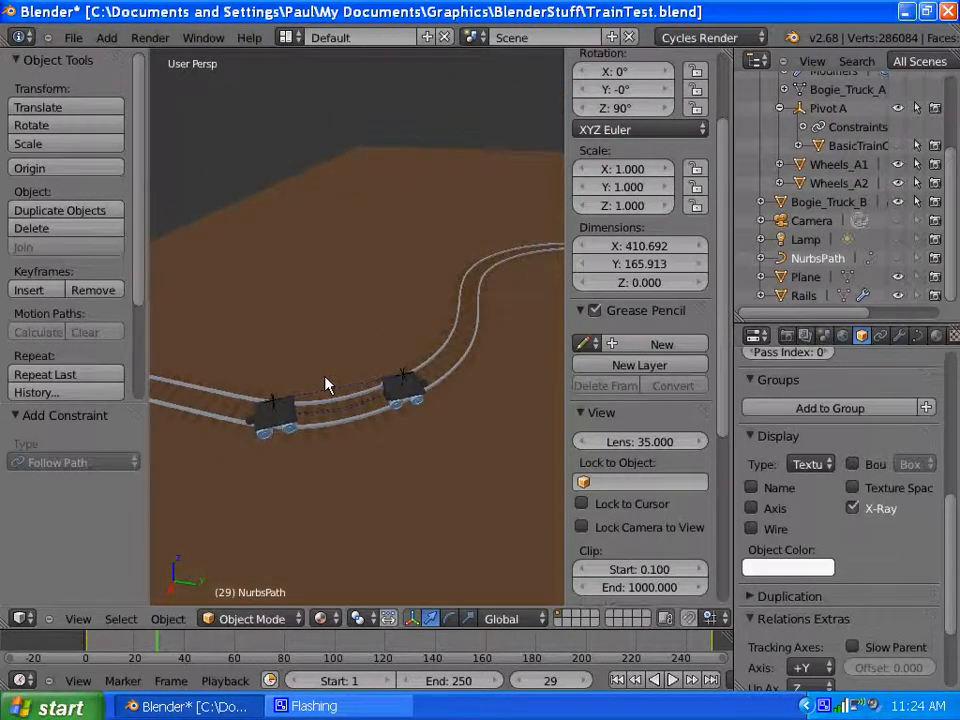
{"action": "middle_click_drag", "start_coordinate": [354, 426], "coordinate": [321, 422]}
{"action": "scroll", "coordinate": [357, 446], "scroll_direction": "up", "scroll_amount": 2}
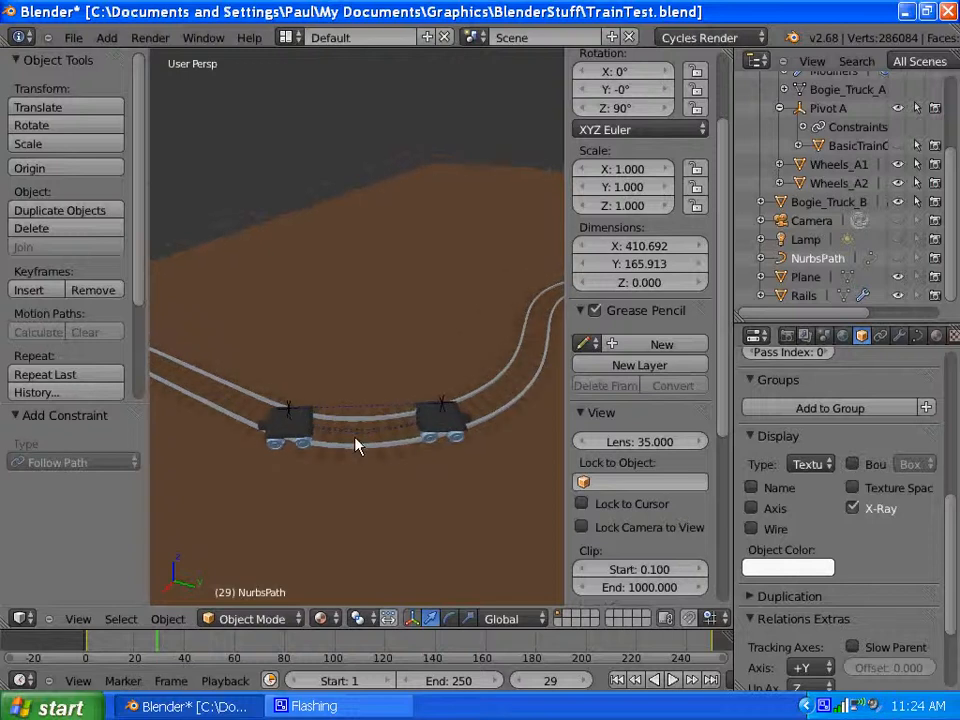
{"action": "middle_click_drag", "start_coordinate": [386, 450], "coordinate": [396, 478]}
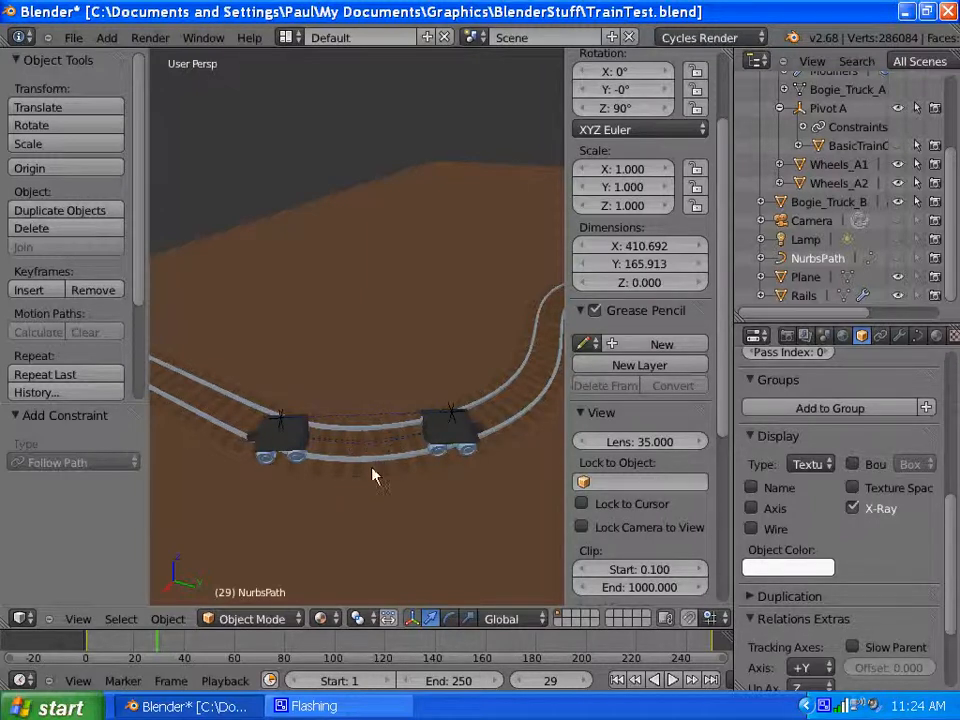
{"action": "middle_click_drag", "start_coordinate": [375, 476], "coordinate": [364, 454]}
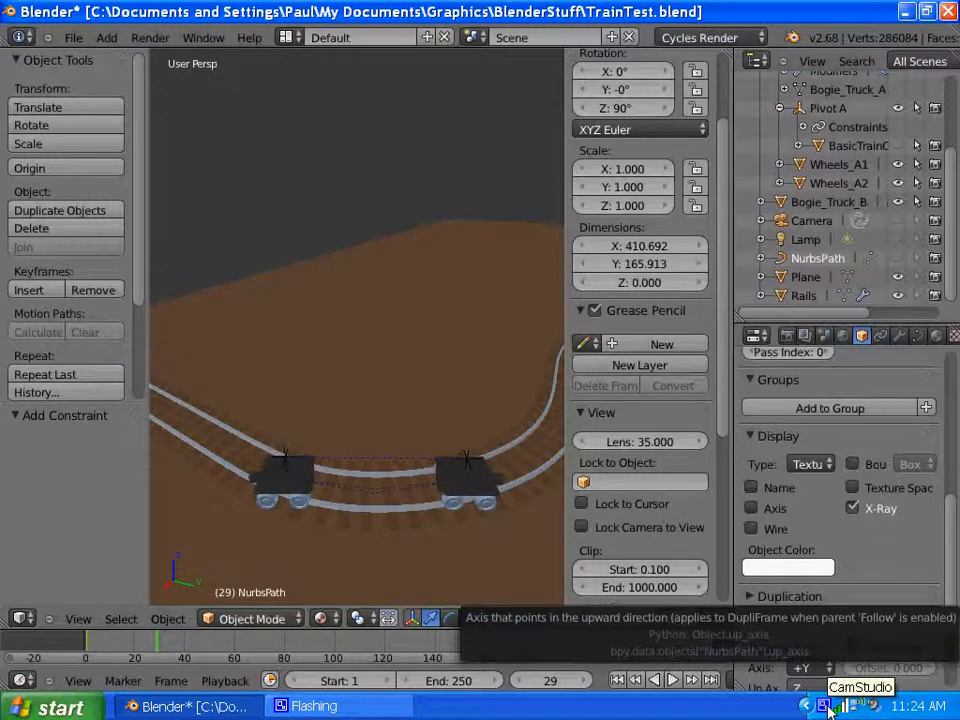
{"action": "left_click", "coordinate": [824, 707]}
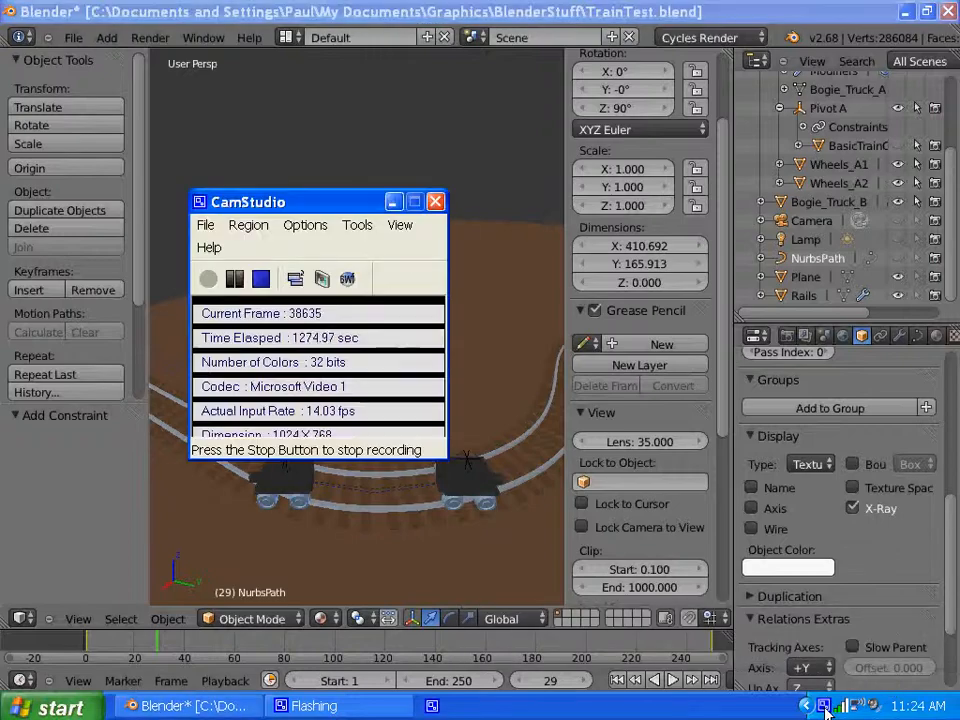